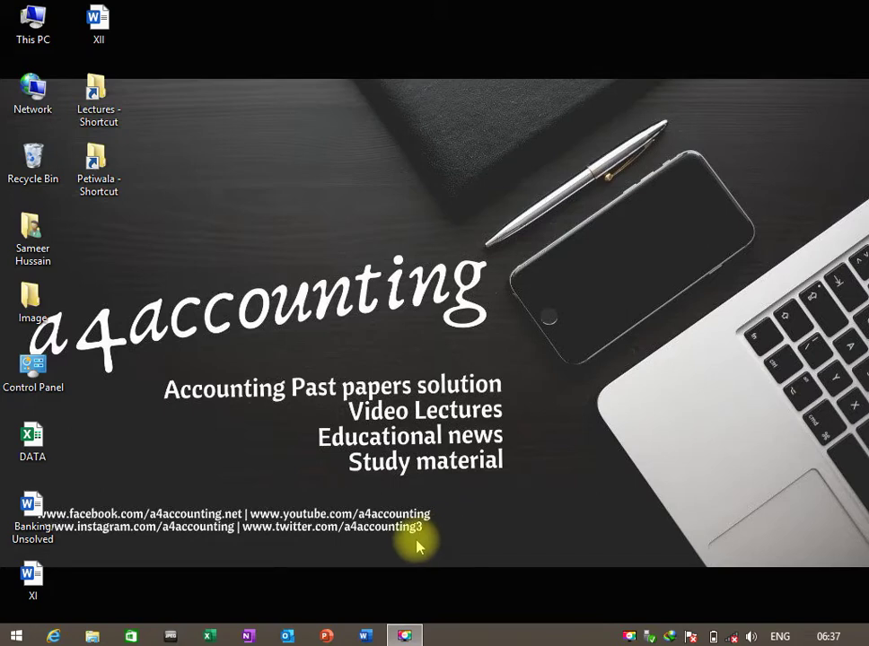
- Launch Word from the taskbar and open a new blank document
left_click(368, 635)
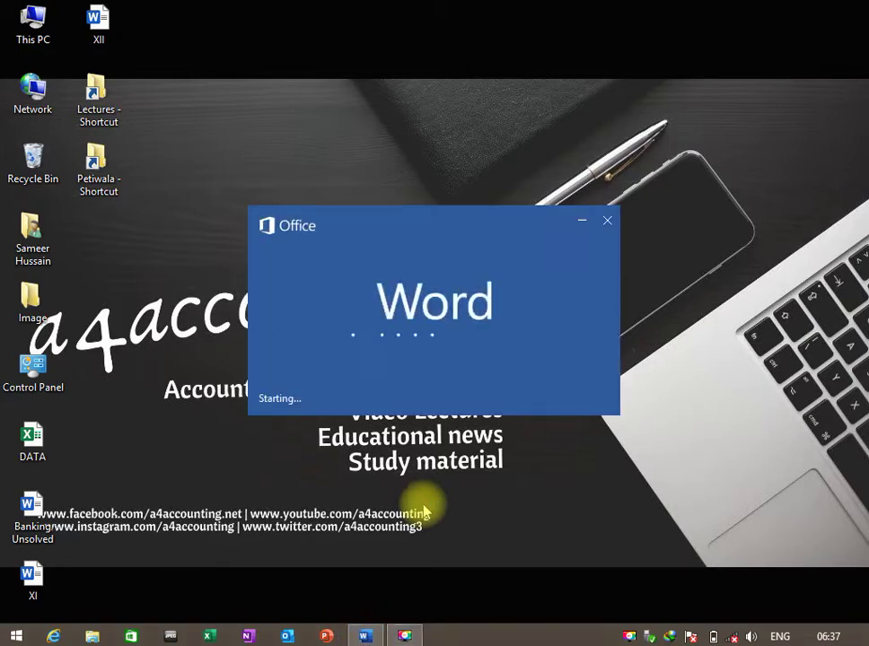
key("Return")
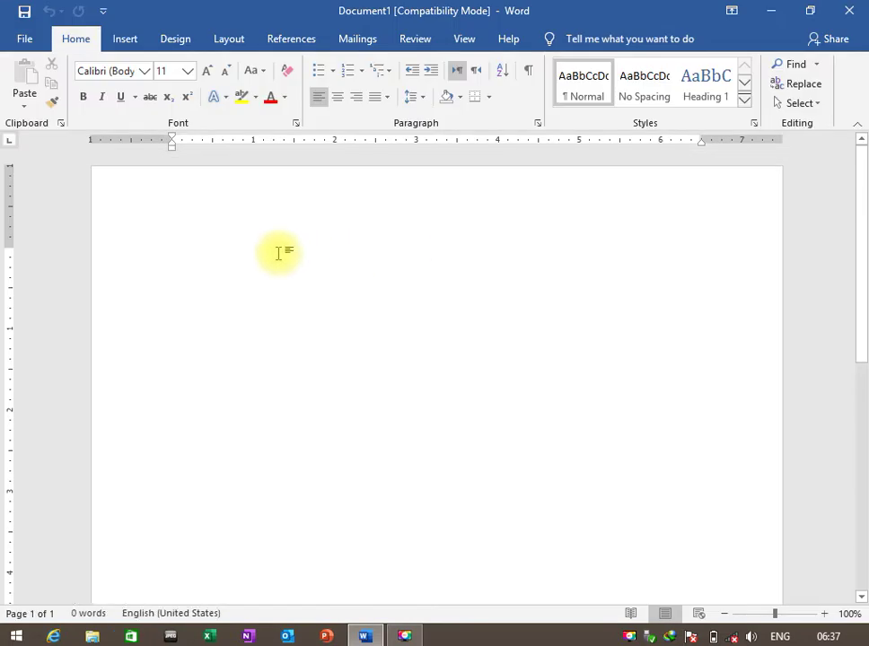
- Type a bold, enlarged 'MAIL MERGING' heading, correcting the misspelling
key("ctrl+shift+period")
key("ctrl+shift+period")
key("ctrl+shift+period")
key("ctrl+b")
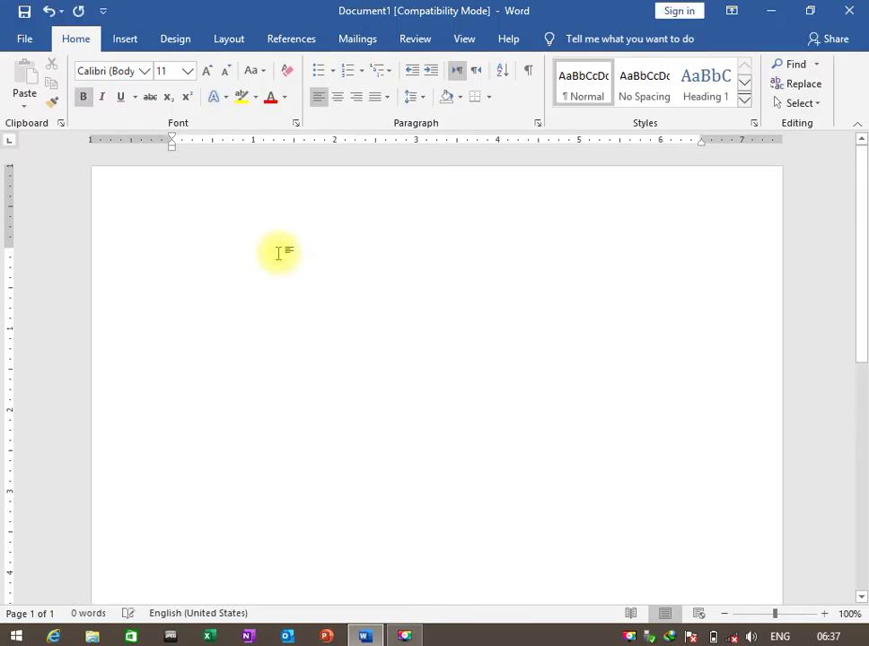
type("MAIL")
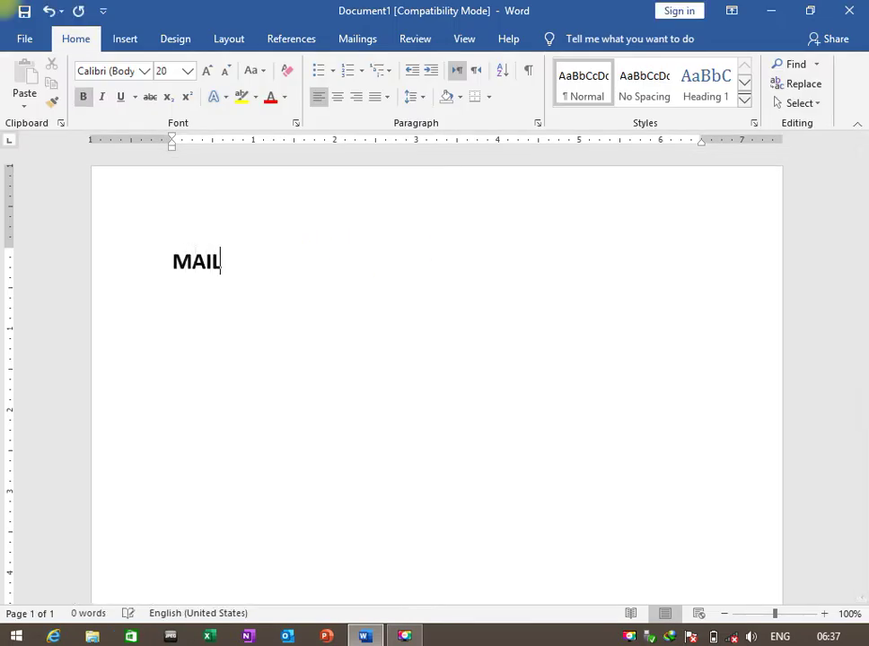
type(" MERGHIN")
key("BackSpace")
key("BackSpace")
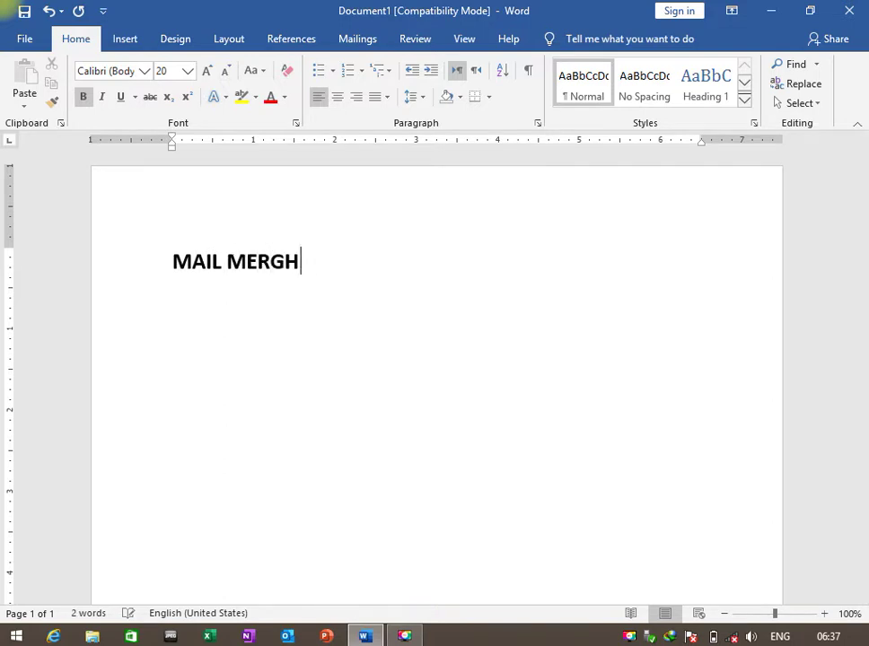
key("BackSpace")
type("ING")
- Leave the heading in Document1 and start a new blank document, Document2
triple_click(278, 260)
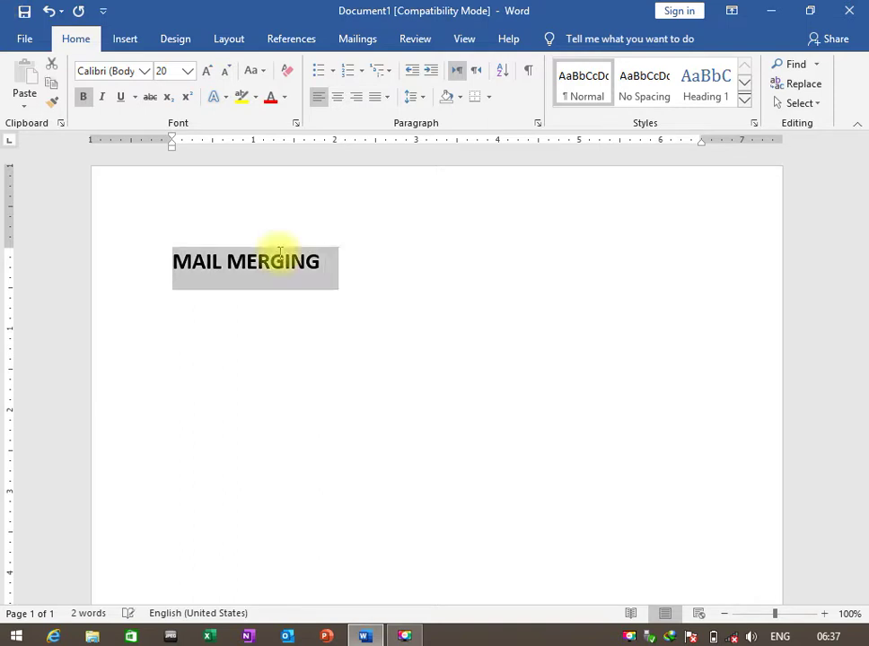
key("Right")
key("BackSpace")
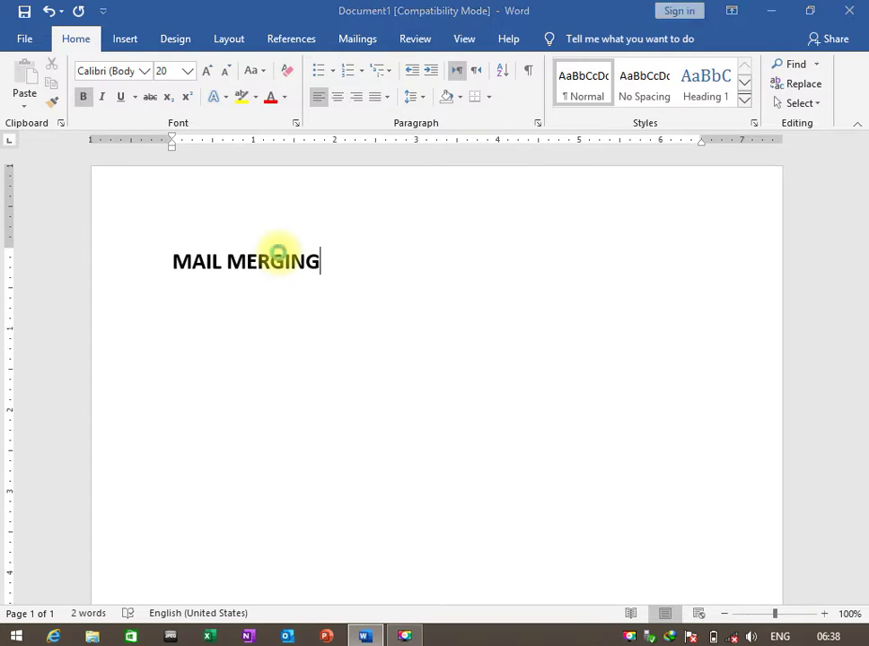
key("ctrl+n")
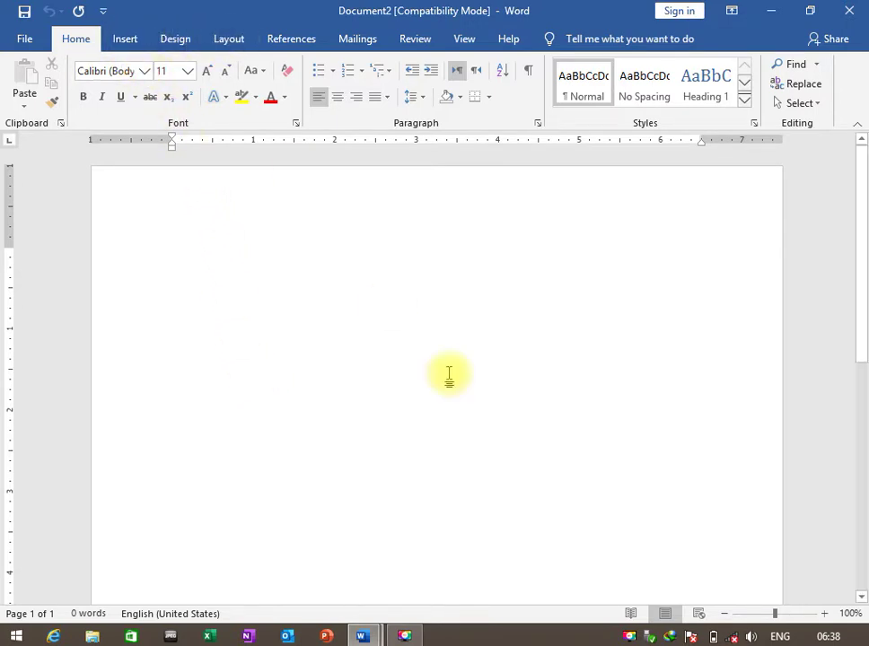
- Set the page orientation to Landscape
scroll(448, 375, "down", 2)
scroll(359, 297, "up", 2)
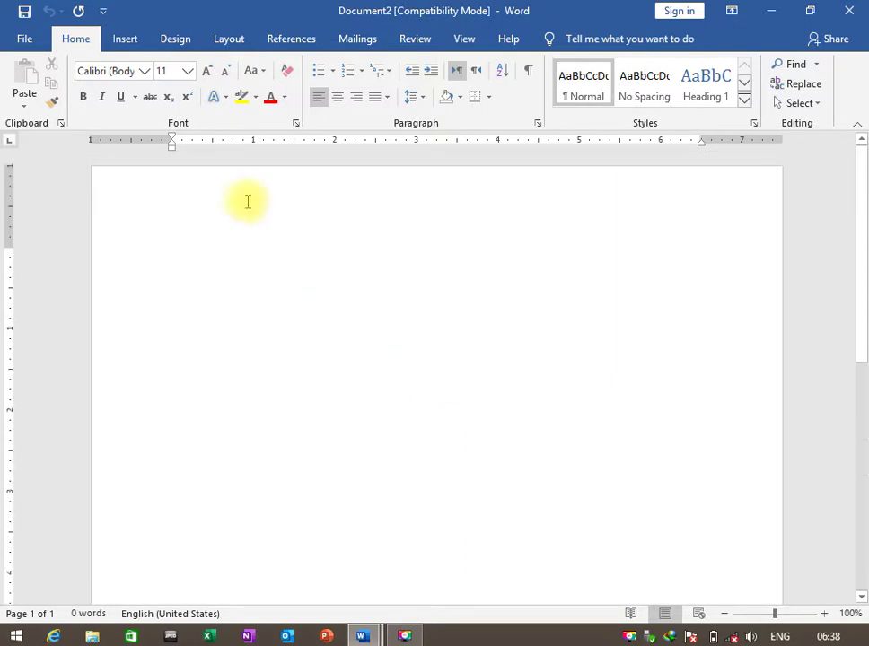
left_click(238, 43)
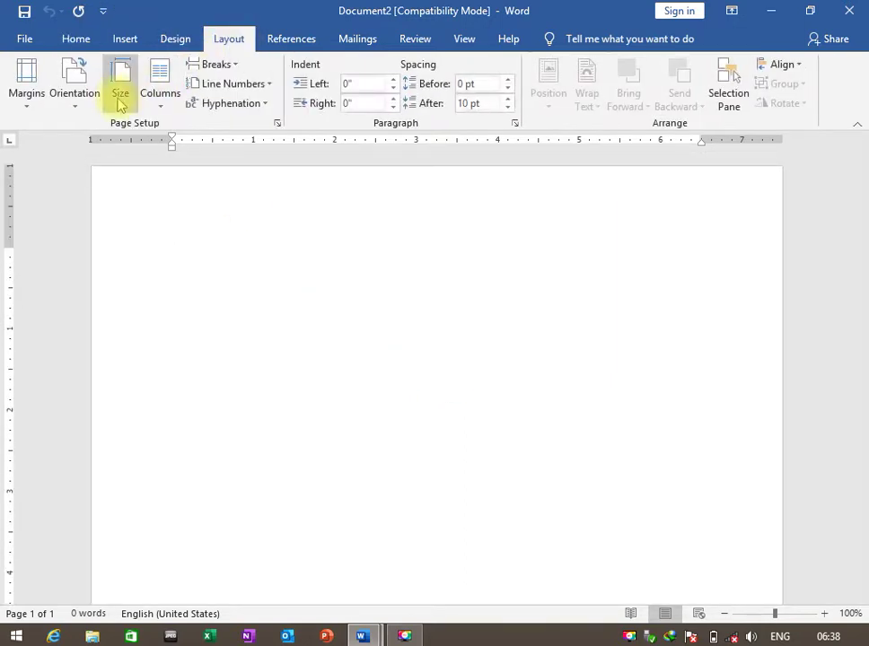
left_click(86, 103)
left_click(106, 176)
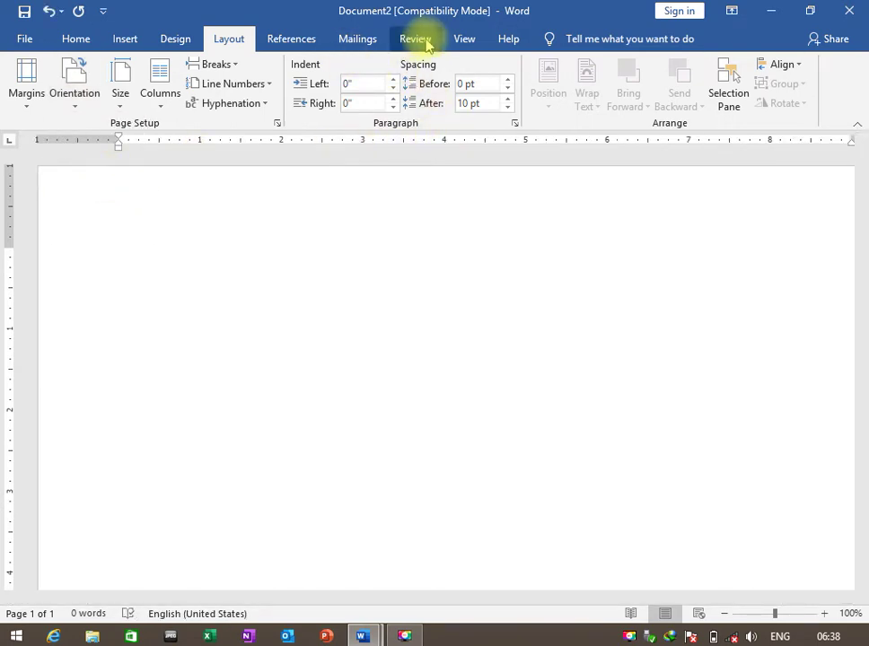
- Set the document zoom to 75%
left_click(464, 41)
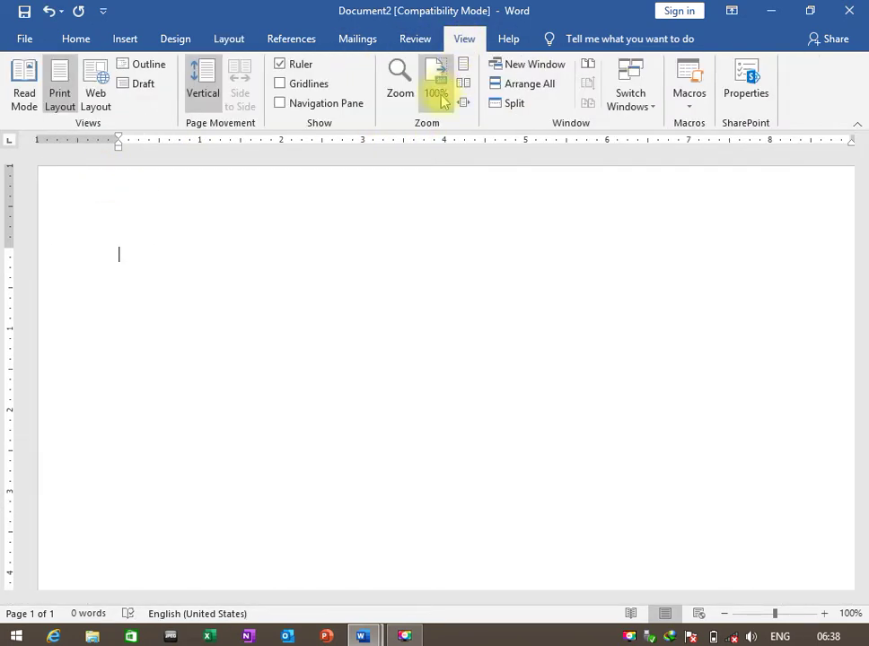
left_click(400, 83)
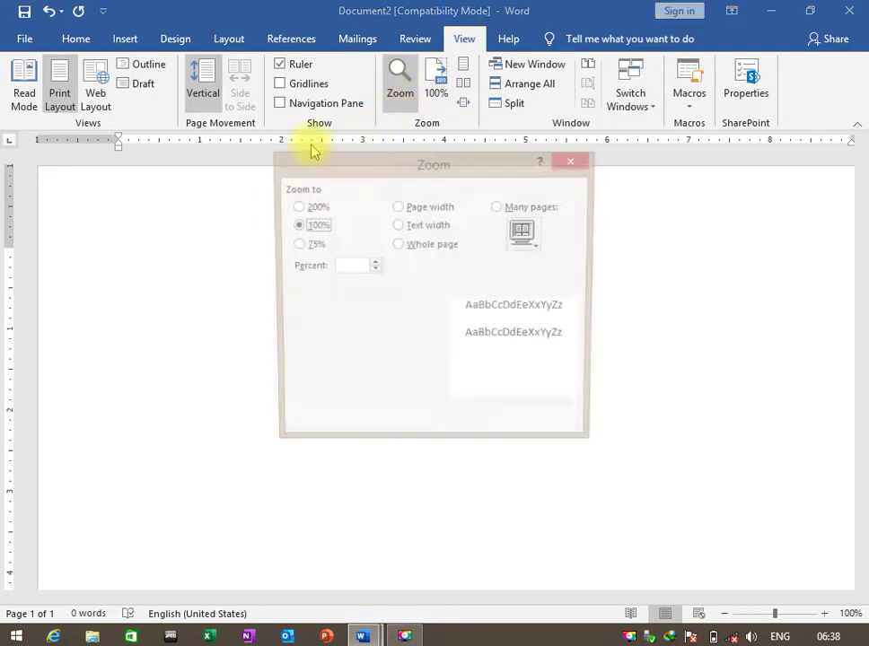
left_click(305, 244)
left_click(497, 431)
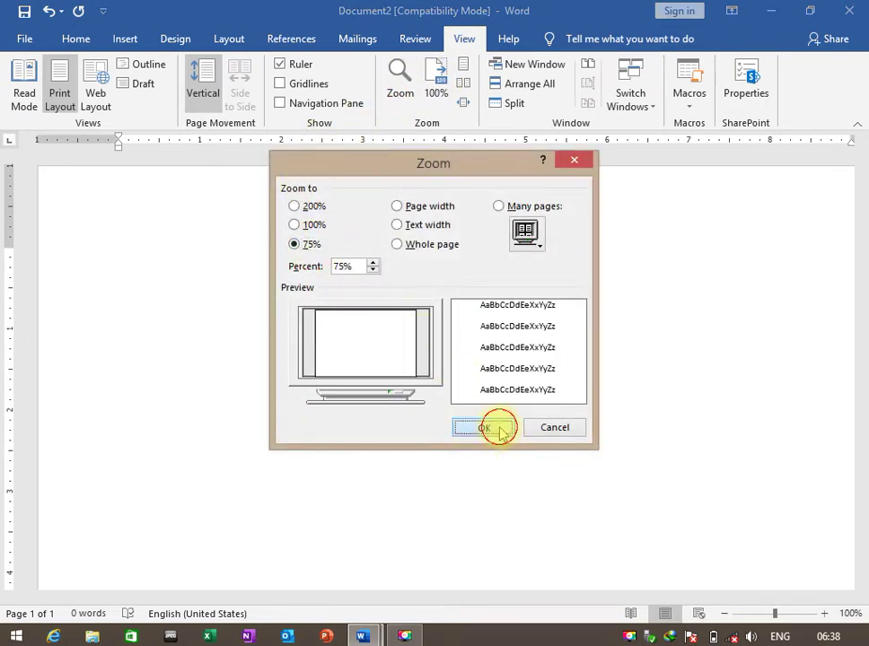
scroll(481, 335, "down", 2)
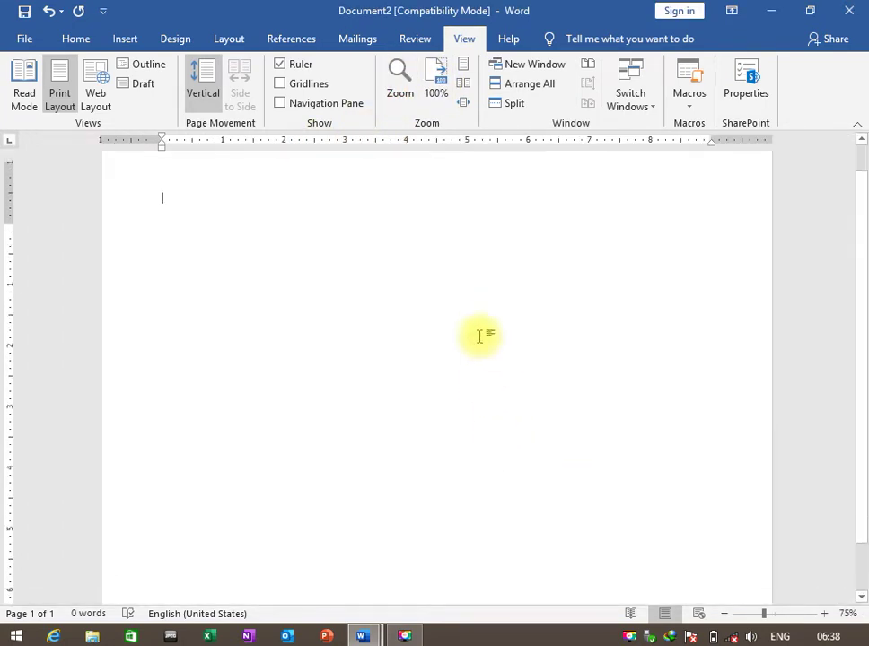
scroll(481, 336, "up", 2)
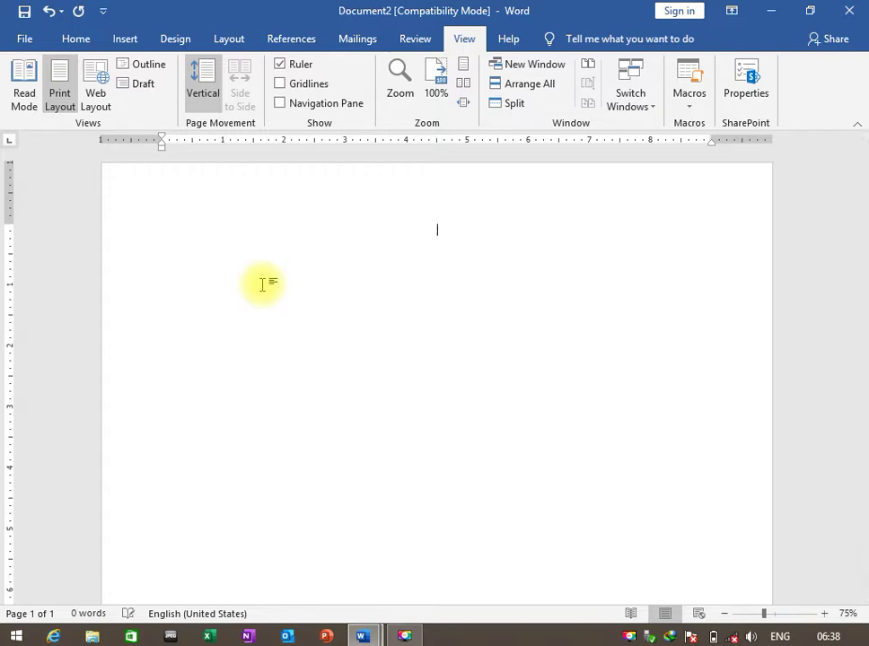
- Apply the Title style to the empty first line, centred and bold
left_click(84, 39)
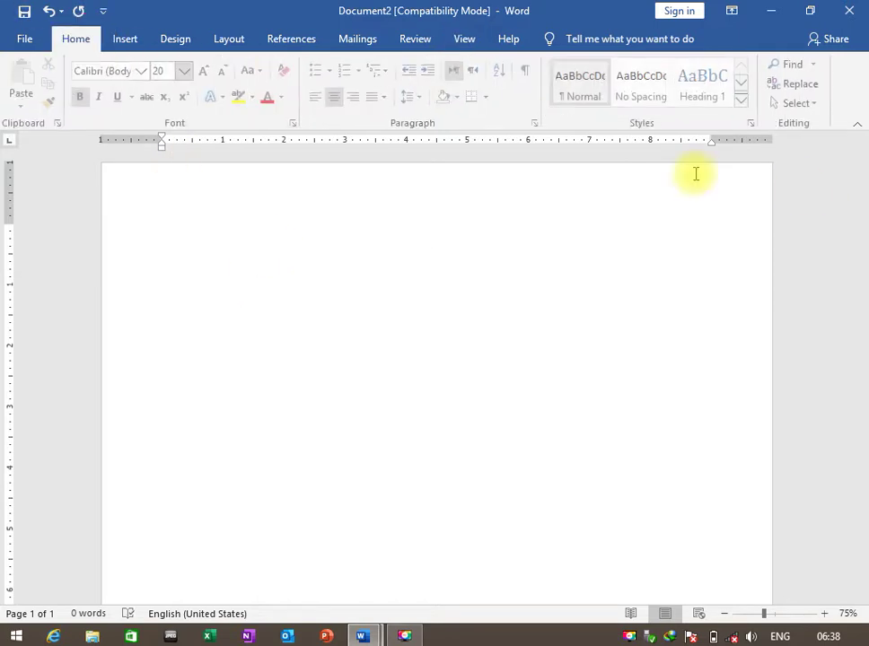
left_click(744, 105)
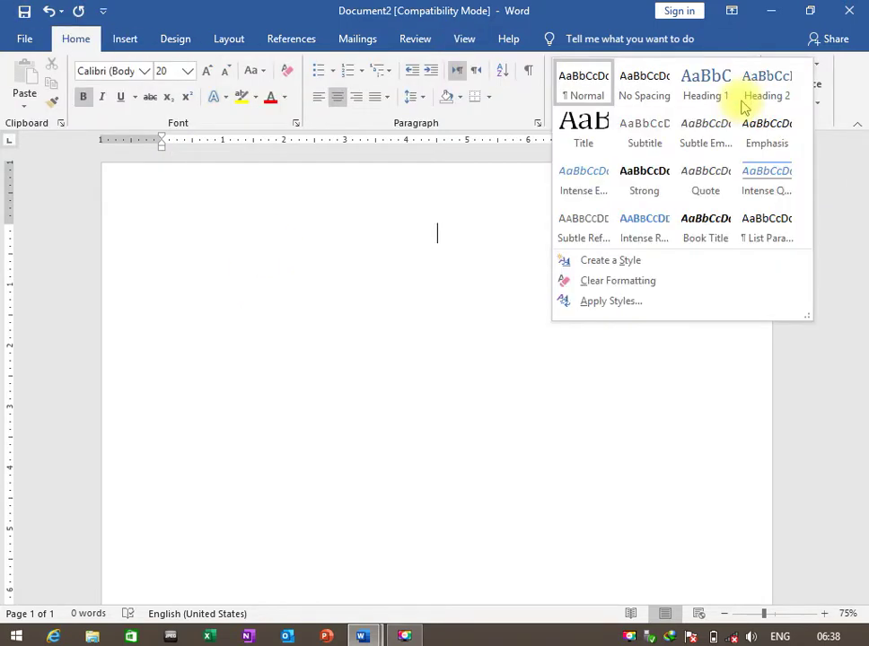
left_click(588, 132)
key("ctrl+e")
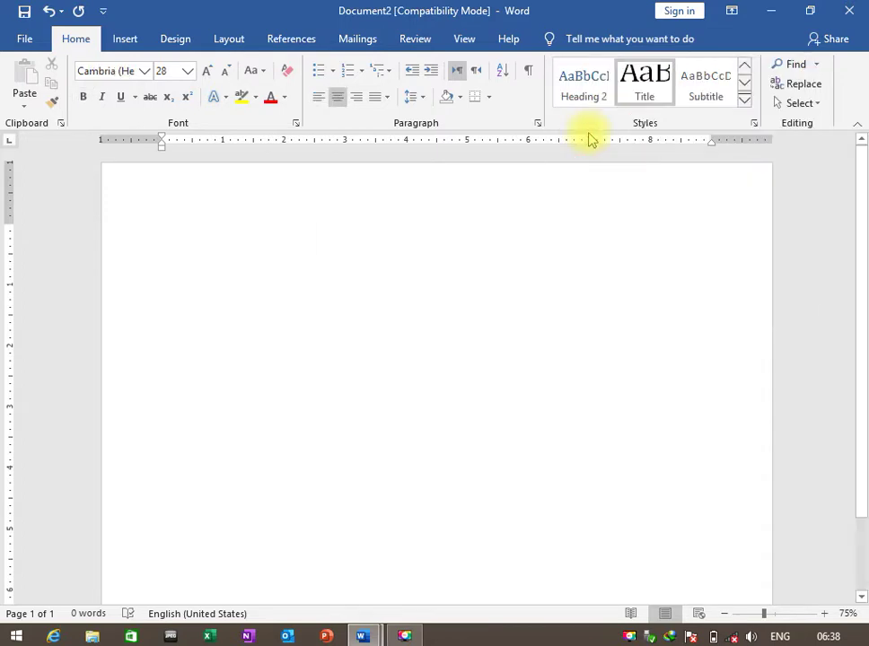
left_click(82, 96)
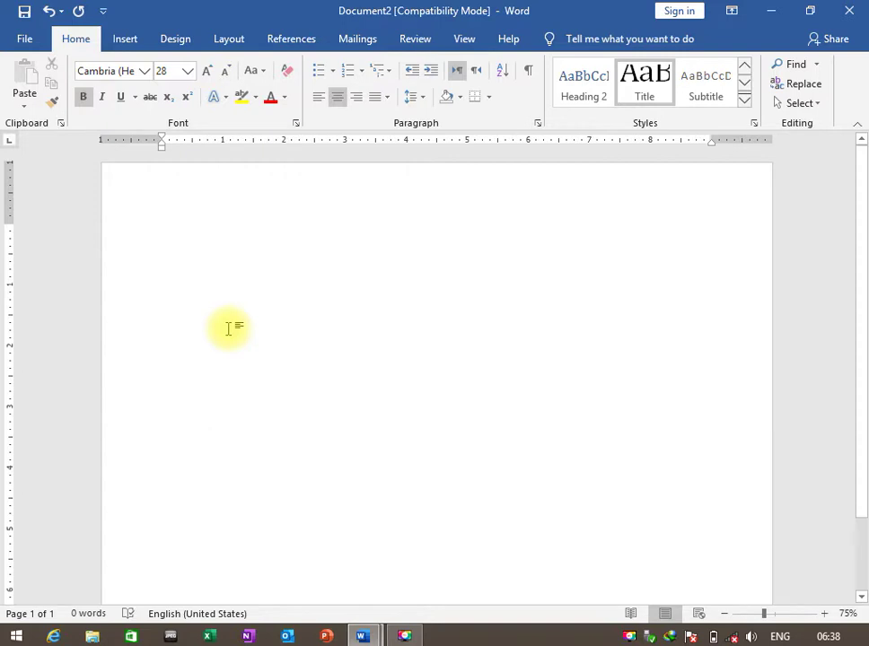
- Type the title 'CERTIFICATE OF EXPERIENCE', correcting the misspelled CERTIFICATE
type("CENTR")
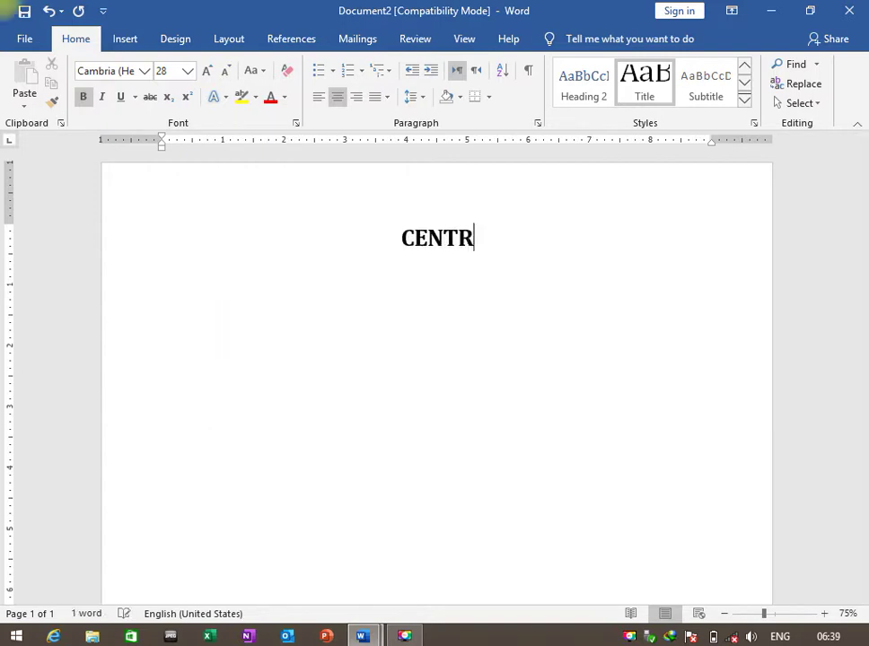
type("IFICT")
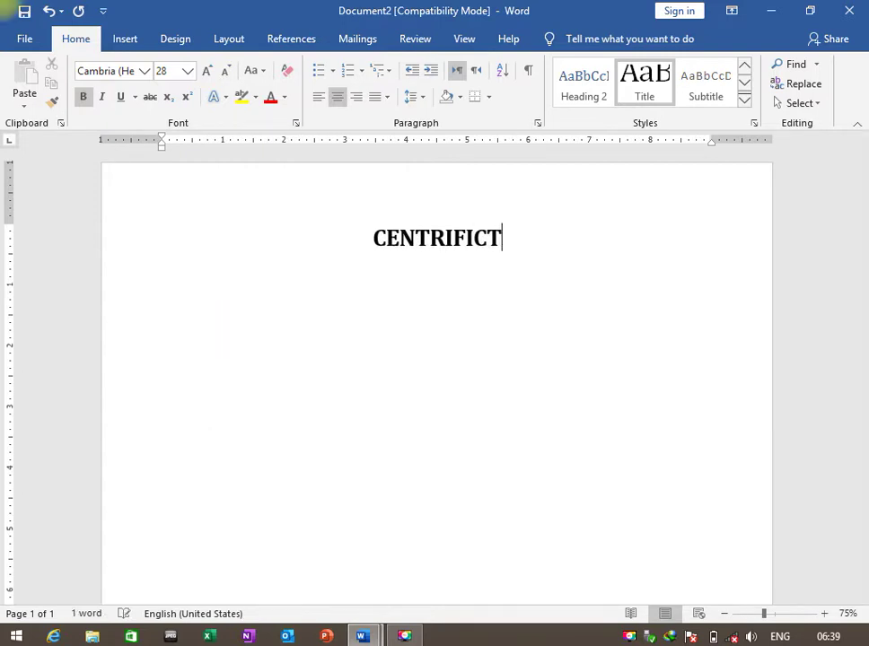
key("BackSpace")
type("ATE OF ")
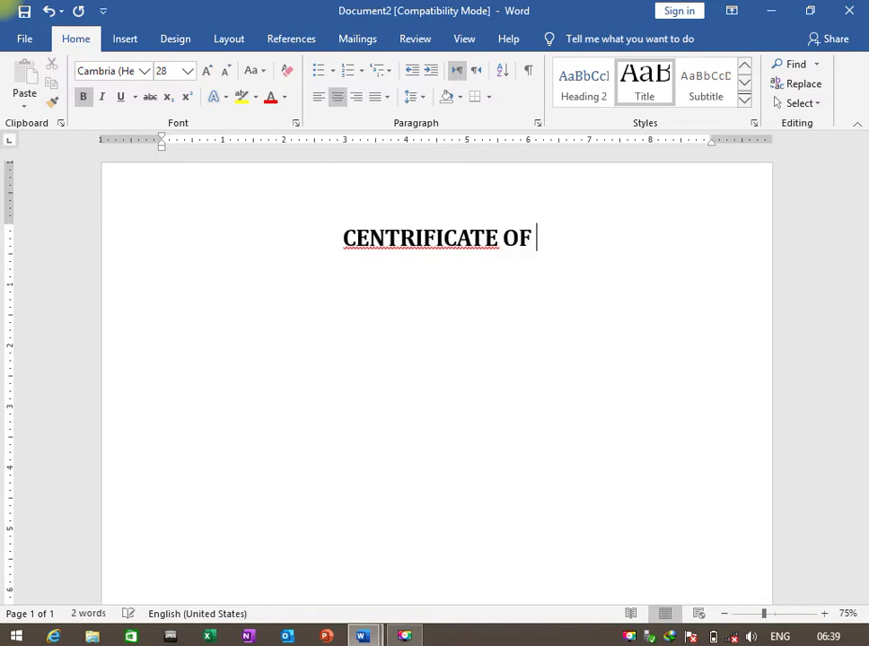
type("EXPERIENCE")
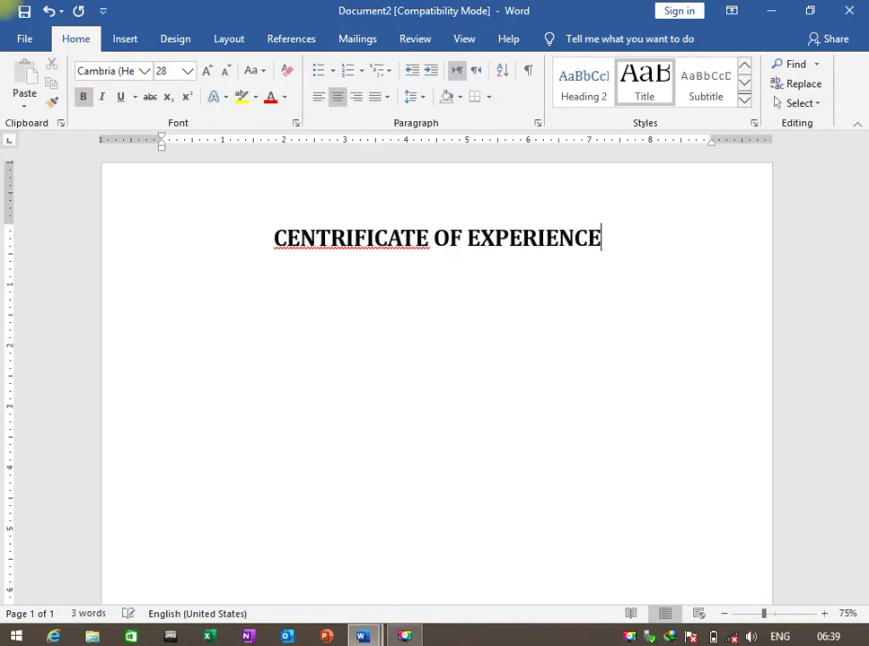
key("Home")
key("Right")
key("Right")
key("Right")
key("Right")
key("Left")
key("Right")
key("Right")
key("Right")
key("Right")
key("Right")
key("Right")
key("Right")
key("Left")
key("Left")
key("Left")
key("Left")
key("Left")
key("Left")
key("BackSpace")
left_click(323, 238)
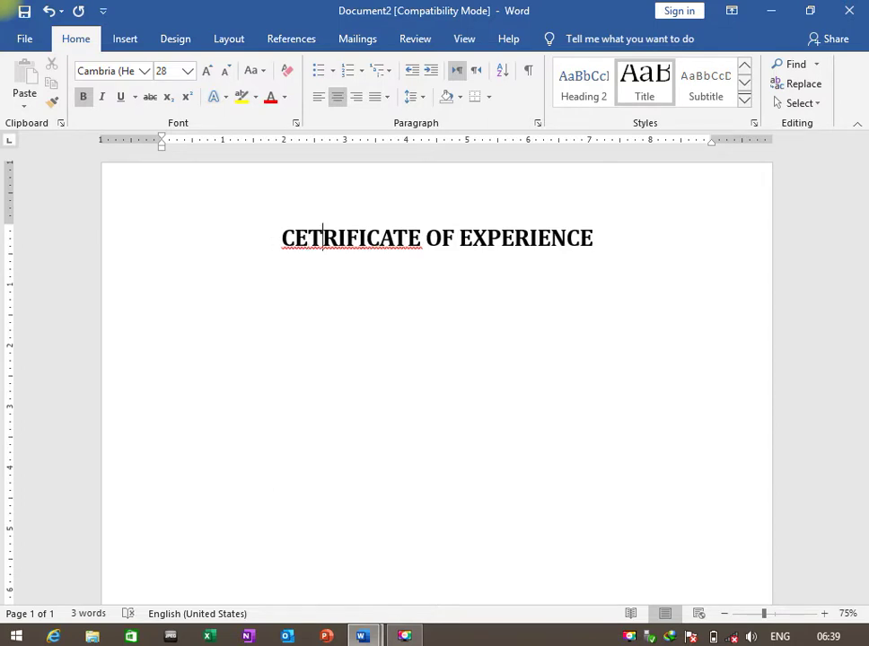
key("BackSpace")
left_click(332, 238)
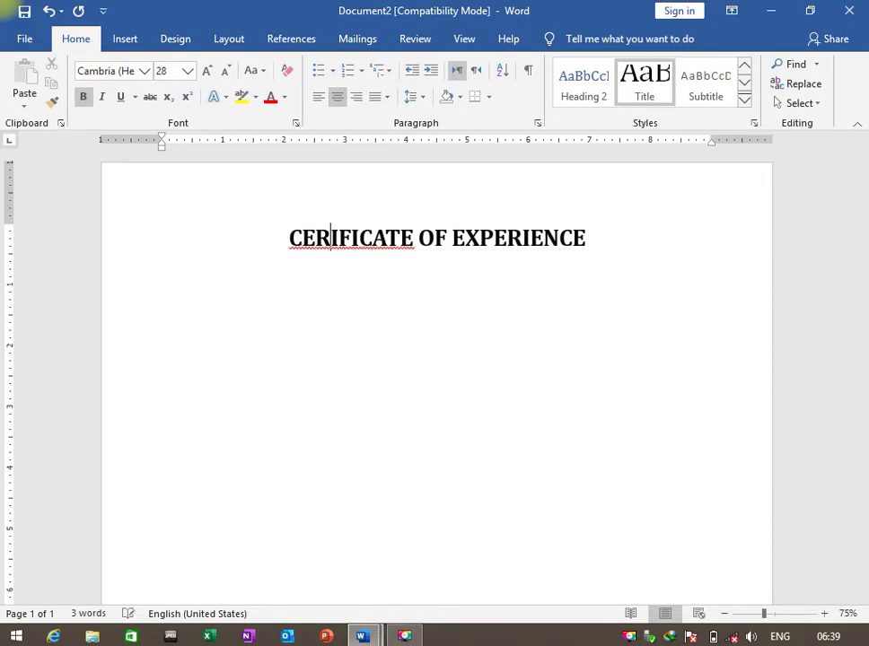
type("T")
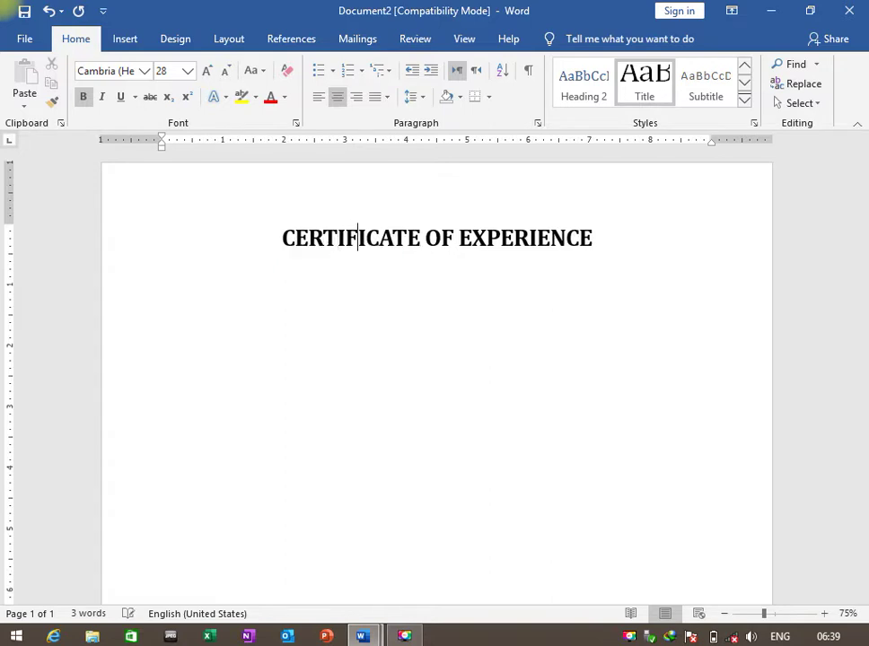
key("Right")
key("Right")
key("Right")
key("Right")
key("Right")
key("Right")
key("Right")
key("Right")
key("Right")
- Resize the title to 48 pt and start an empty line below it
key("ctrl+a")
key("ctrl+shift+period")
key("ctrl+shift+period")
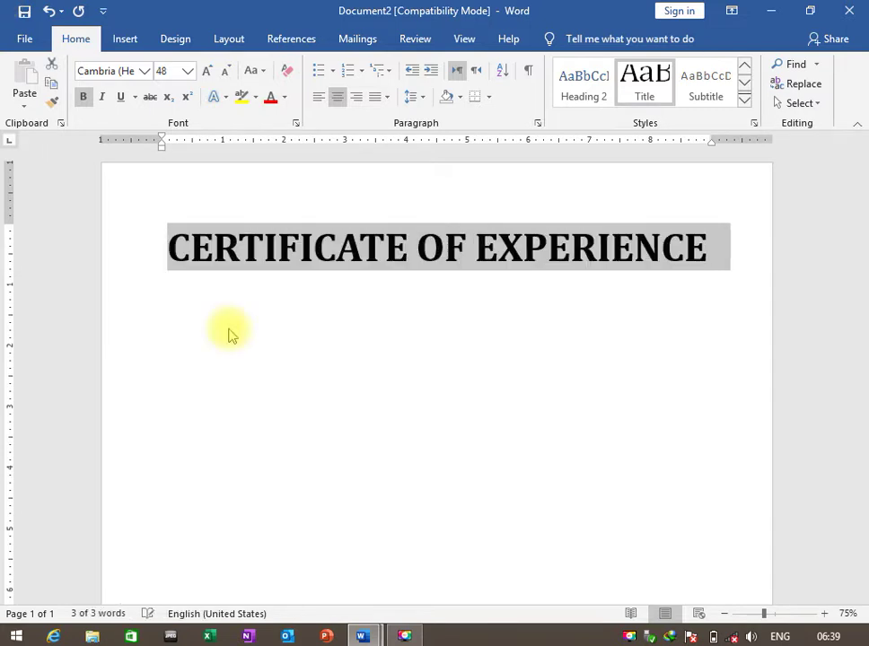
key("ctrl+shift+period")
key("ctrl+shift+comma")
key("Right")
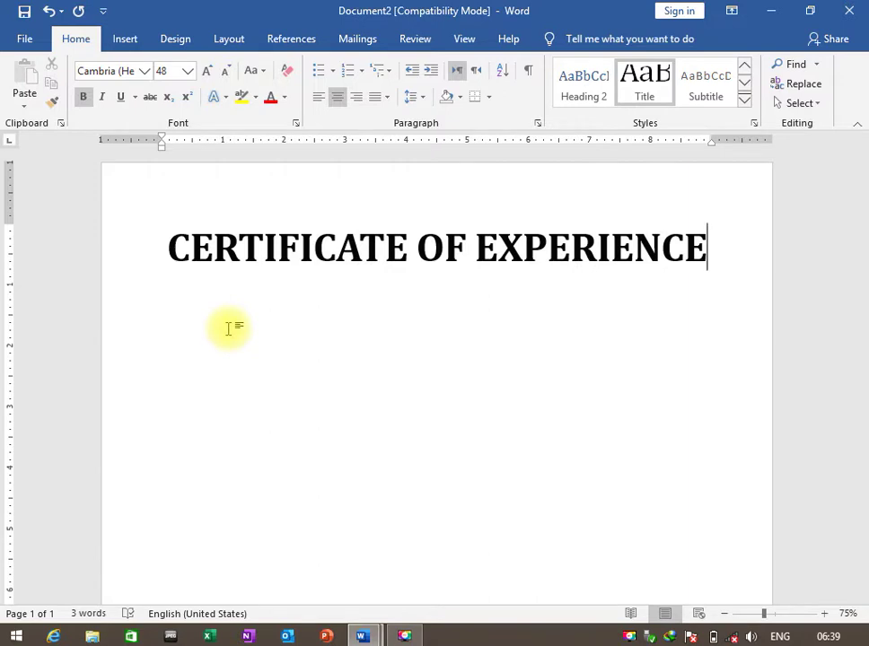
key("Return")
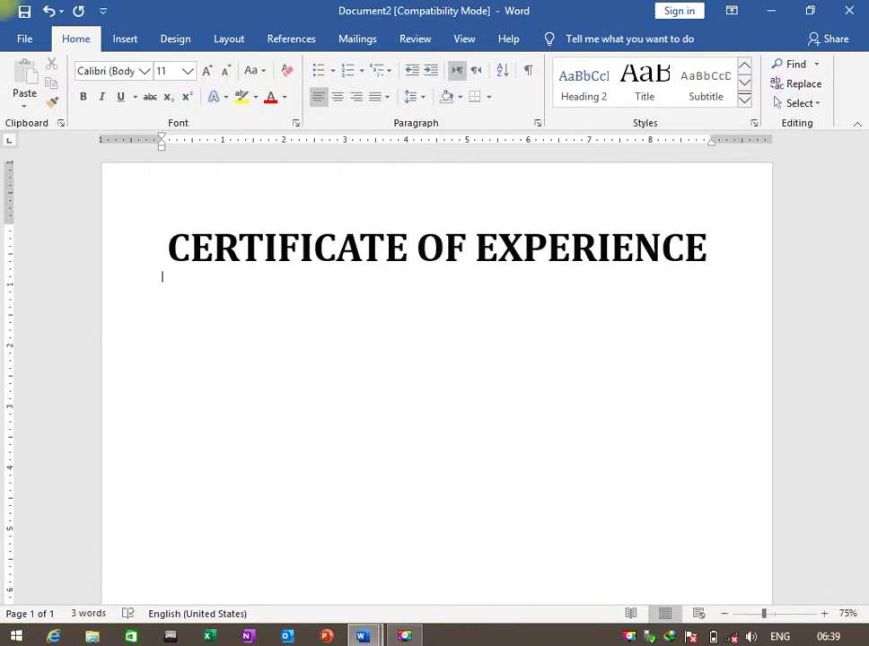
- Add a centred Heading 1 line 'This is to certify that', fixing the 'dertify' typo
left_click(337, 97)
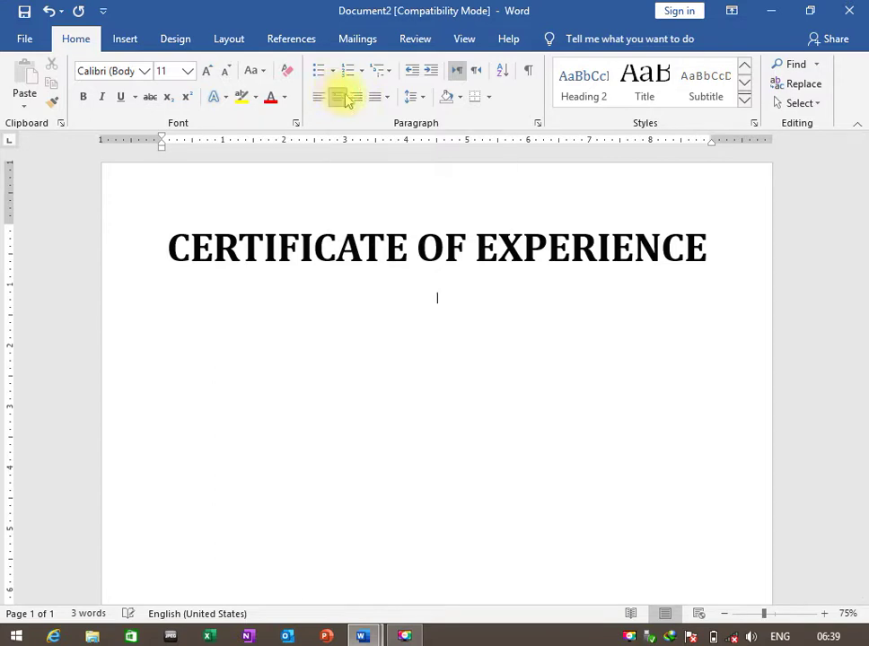
left_click(745, 100)
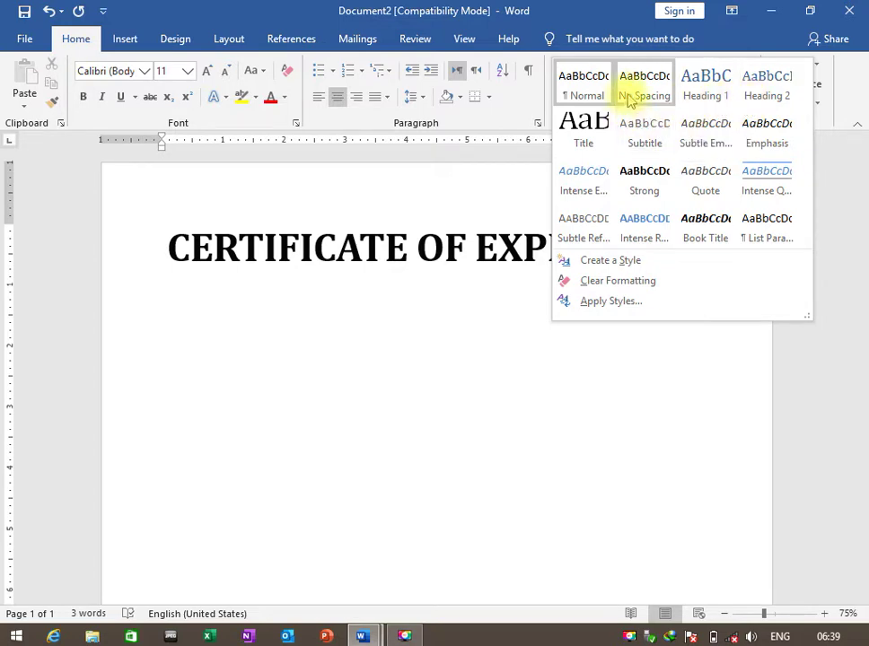
left_click(712, 97)
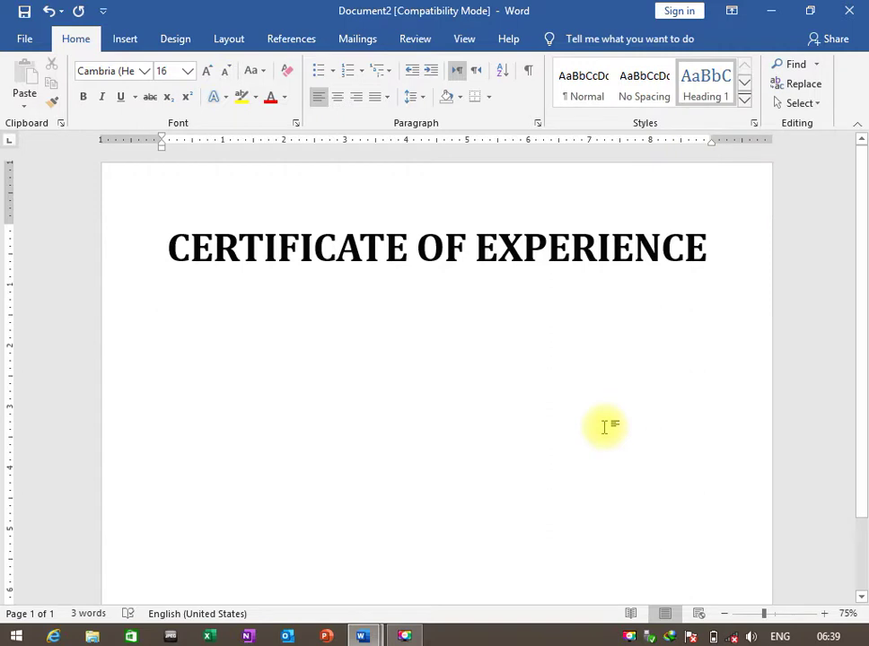
key("ctrl+e")
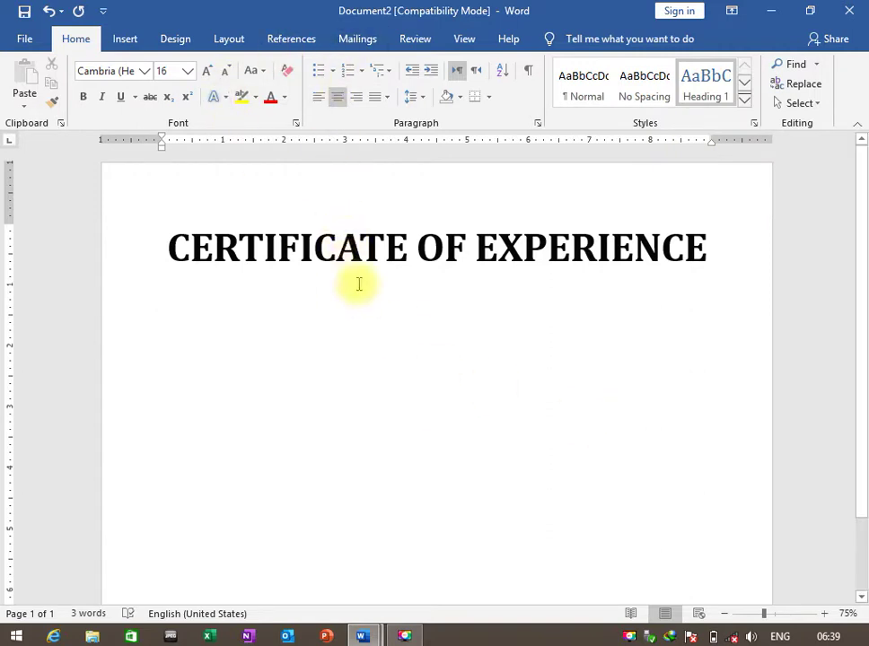
type("This is ")
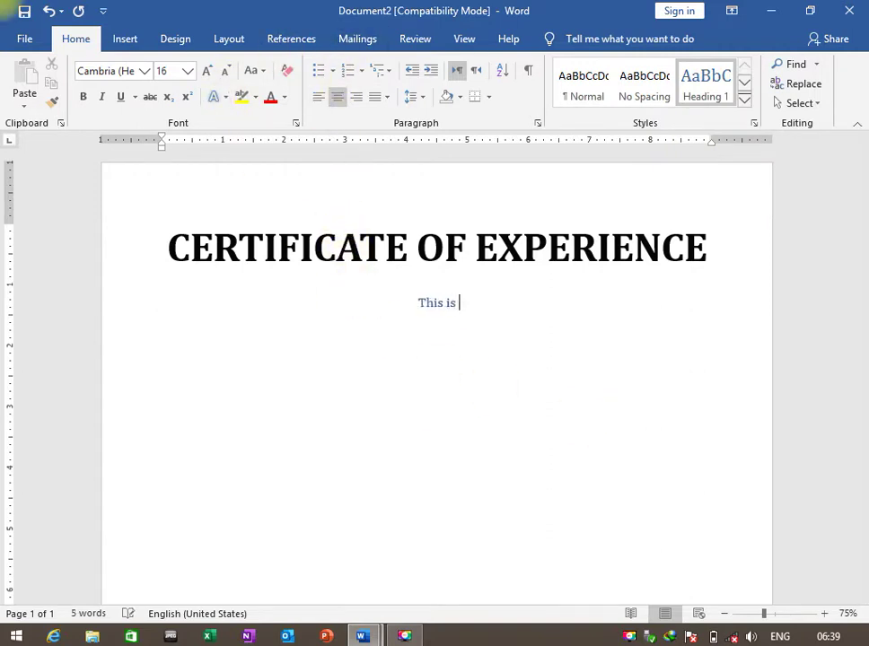
type("to dertify ")
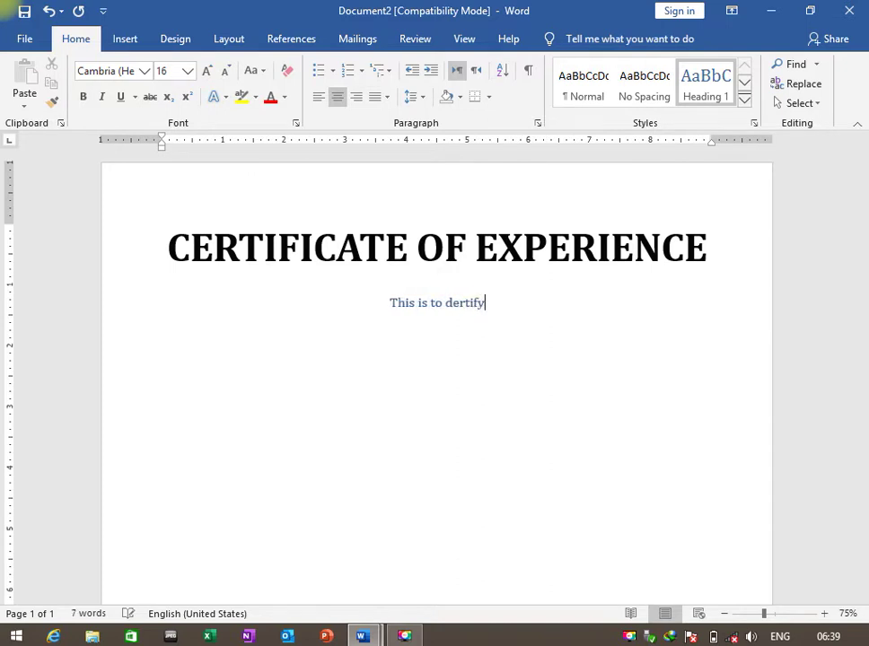
type("that")
left_click(359, 285)
key("ctrl+Right")
key("ctrl+Right")
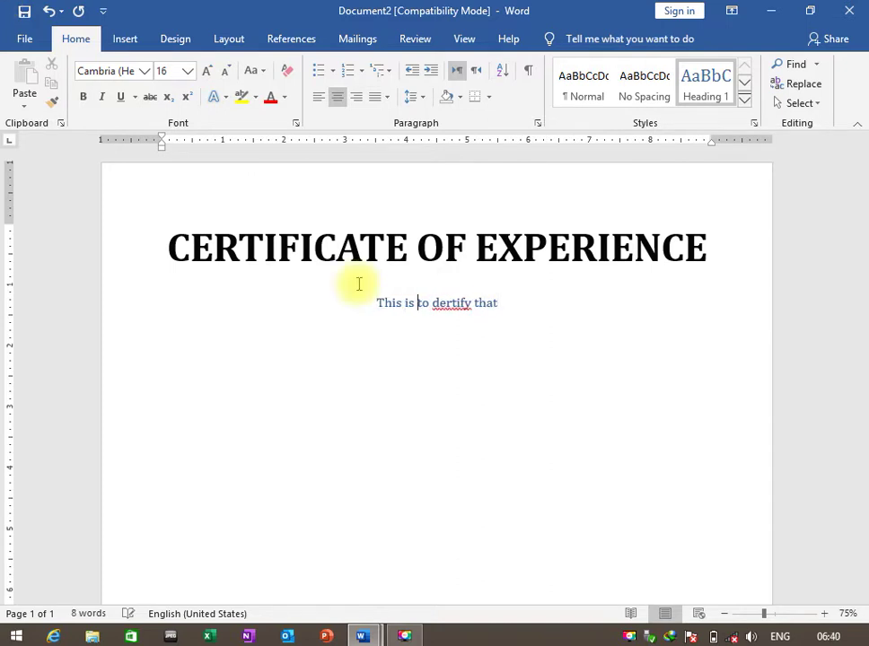
key("Delete")
type("c")
key("Home")
key("shift+End")
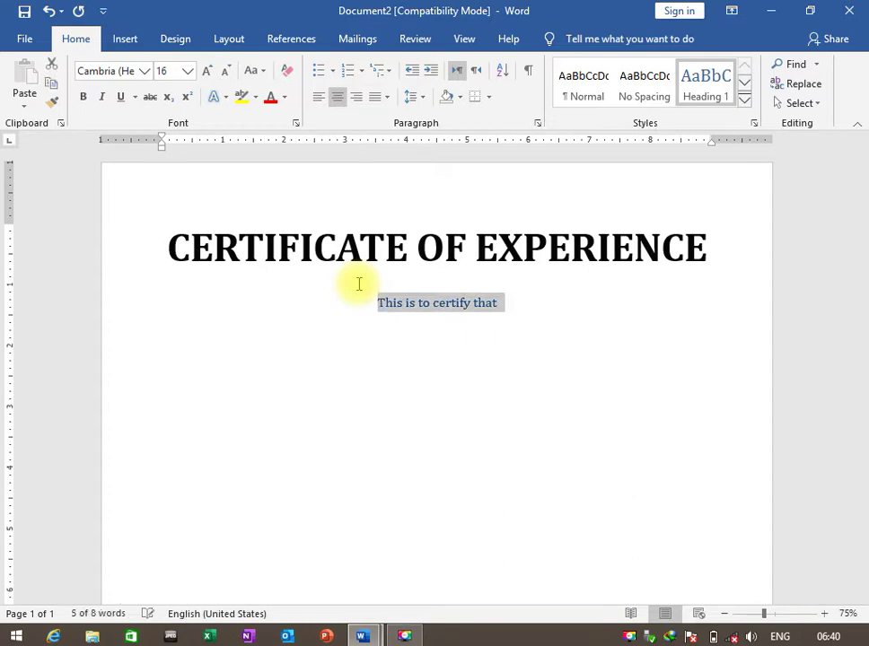
- Keep the certify line's automatic colour and enlarge its font
left_click(285, 97)
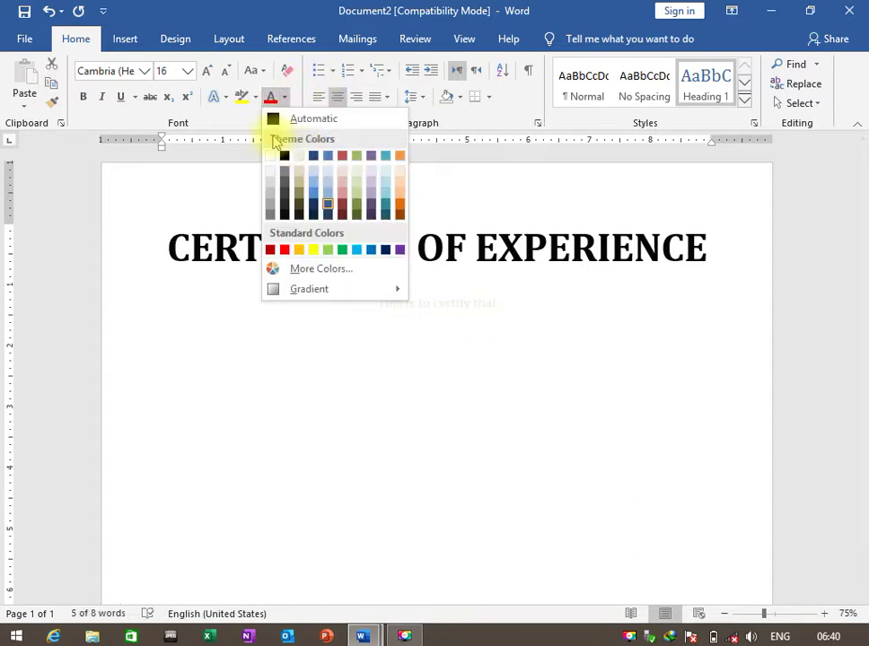
left_click(276, 121)
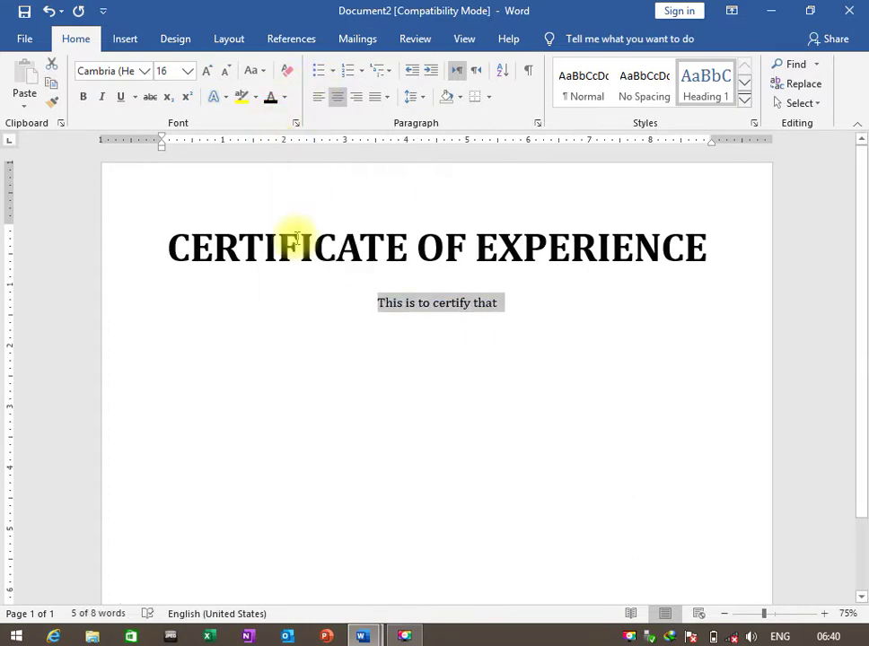
key("ctrl+shift+period")
key("ctrl+shift+period")
key("ctrl+shift+period")
key("ctrl+shift+period")
key("ctrl+shift+period")
key("ctrl+shift+period")
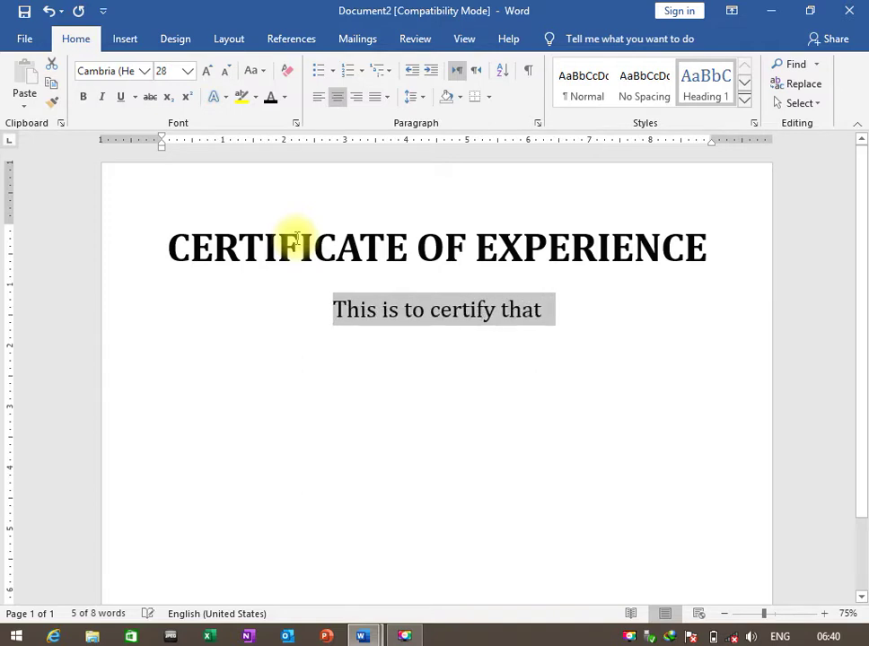
left_click(296, 238)
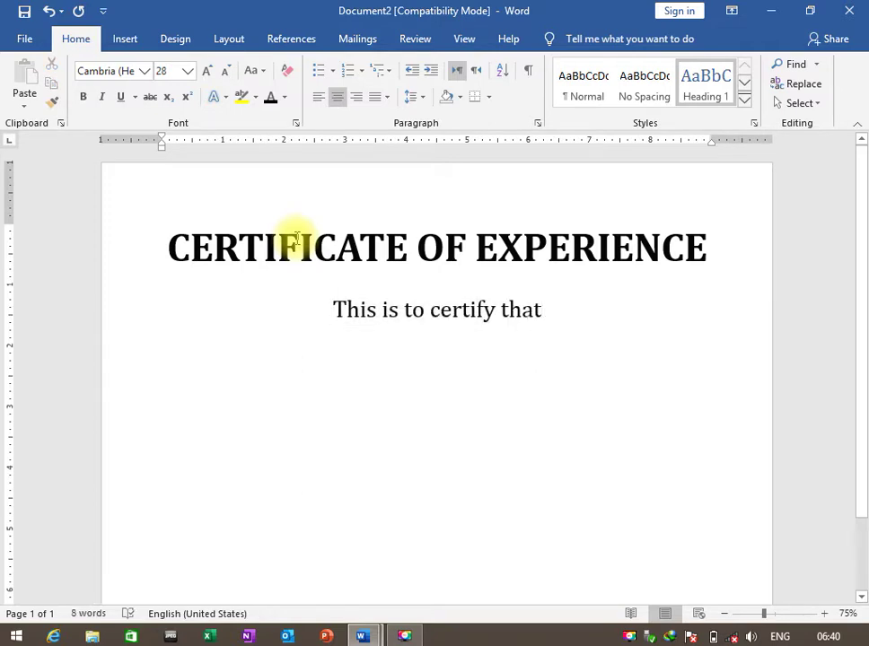
- Make the next empty line bold at font size 20
key("ctrl+End")
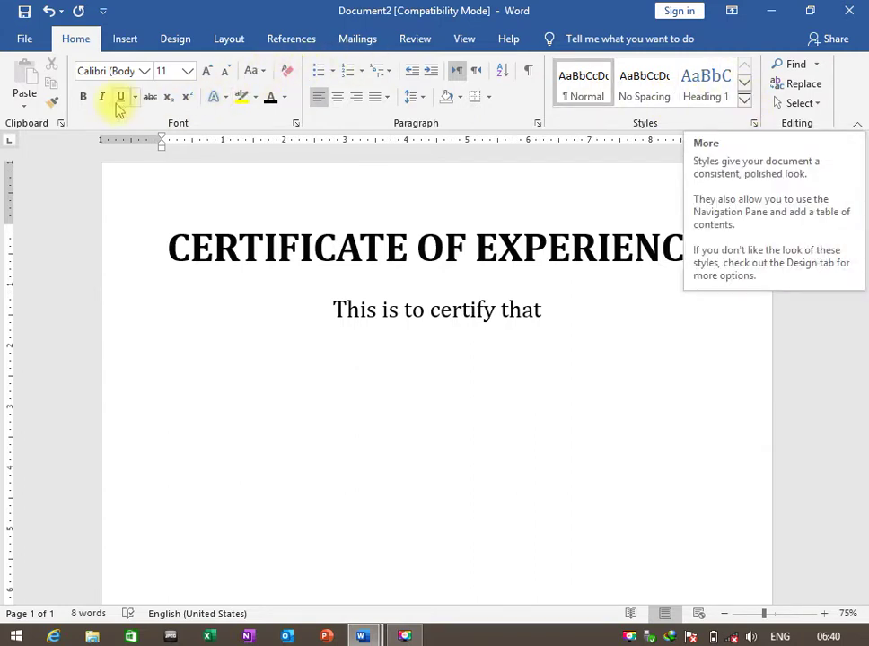
left_click(84, 97)
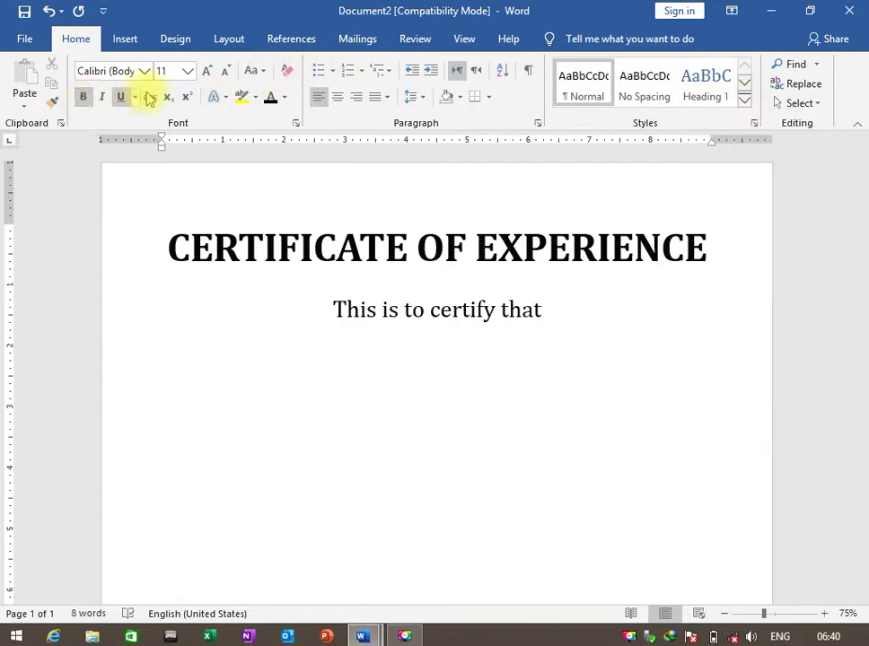
left_click(284, 97)
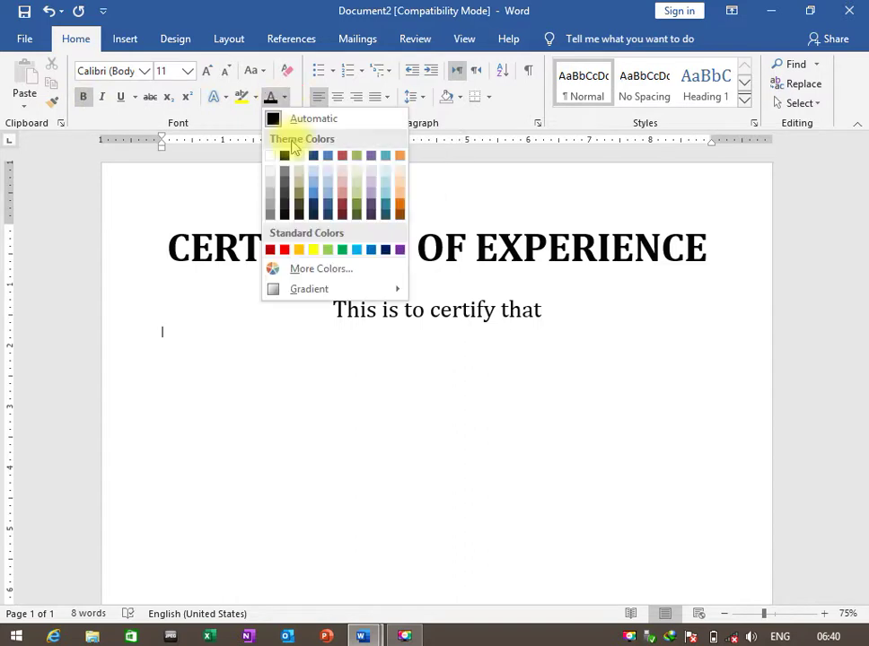
left_click(295, 122)
left_click(186, 71)
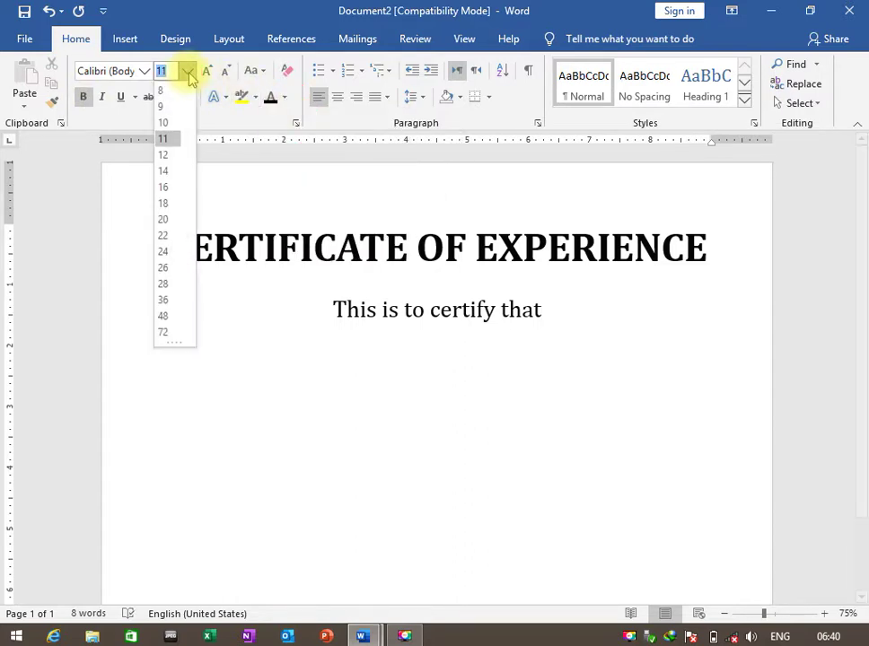
left_click(173, 219)
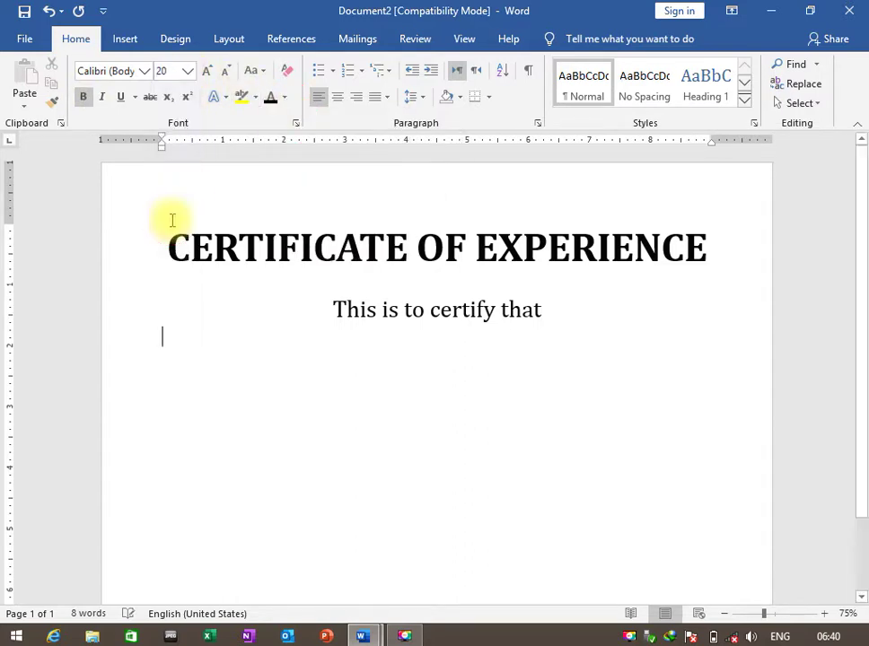
- Copy the 'This is to certify that' line, paste it below, and centre it
key("Return")
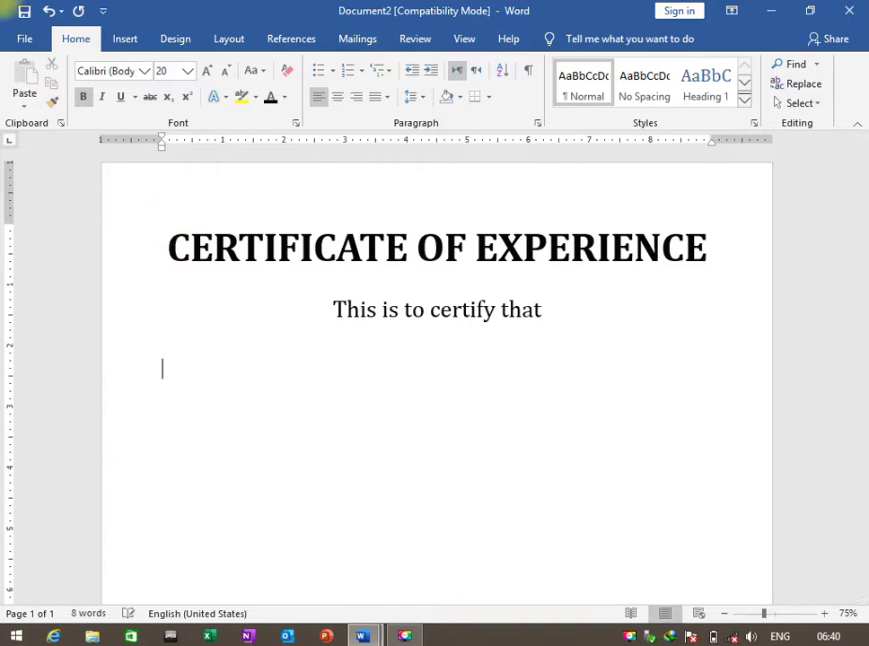
key("BackSpace")
key("Up")
key("shift+End")
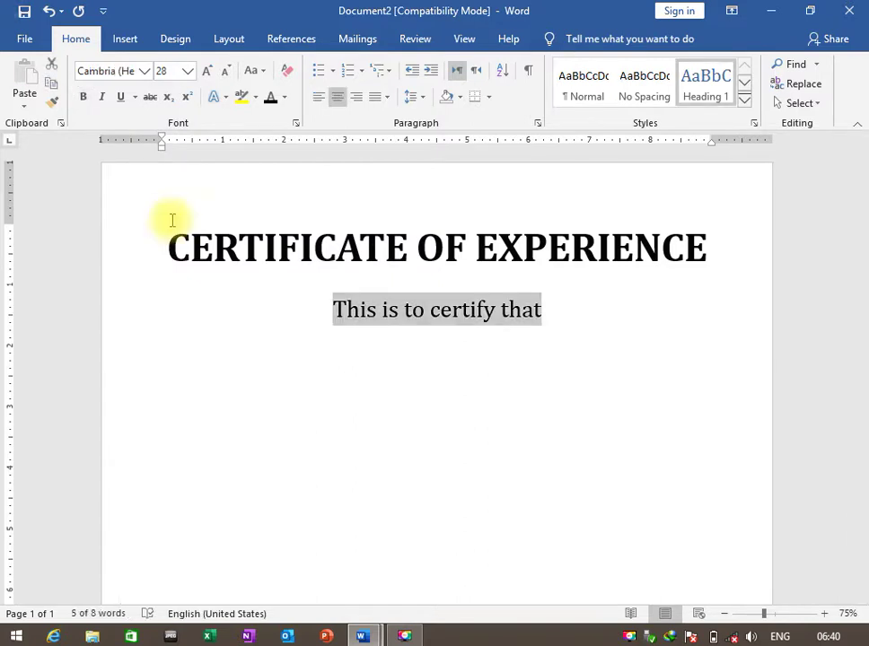
key("ctrl+c")
key("Down")
key("ctrl+v")
key("Home")
key("shift+End")
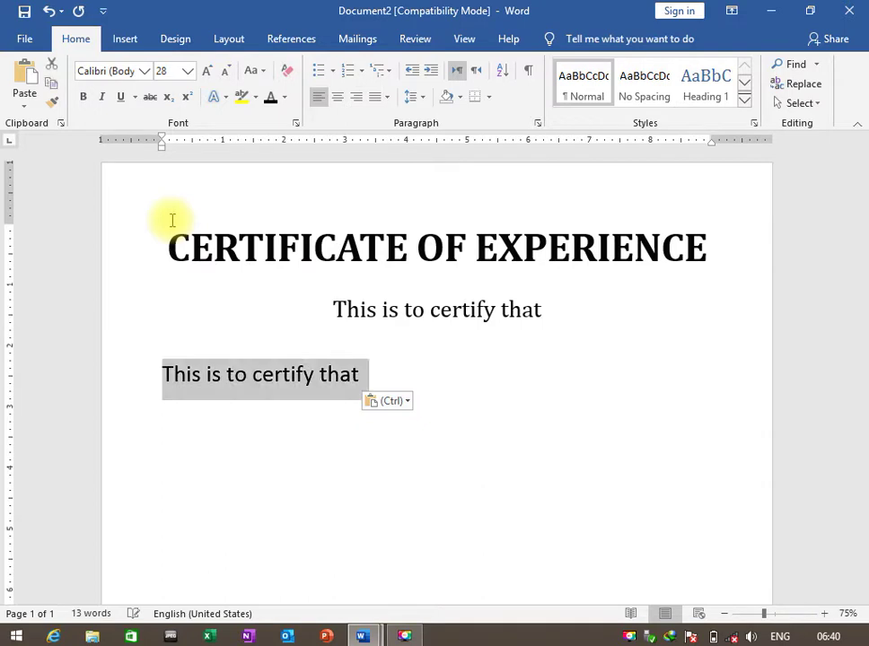
key("ctrl+e")
- Give the pasted line the Heading 1 style and enlarge it to 28 pt
key("Up")
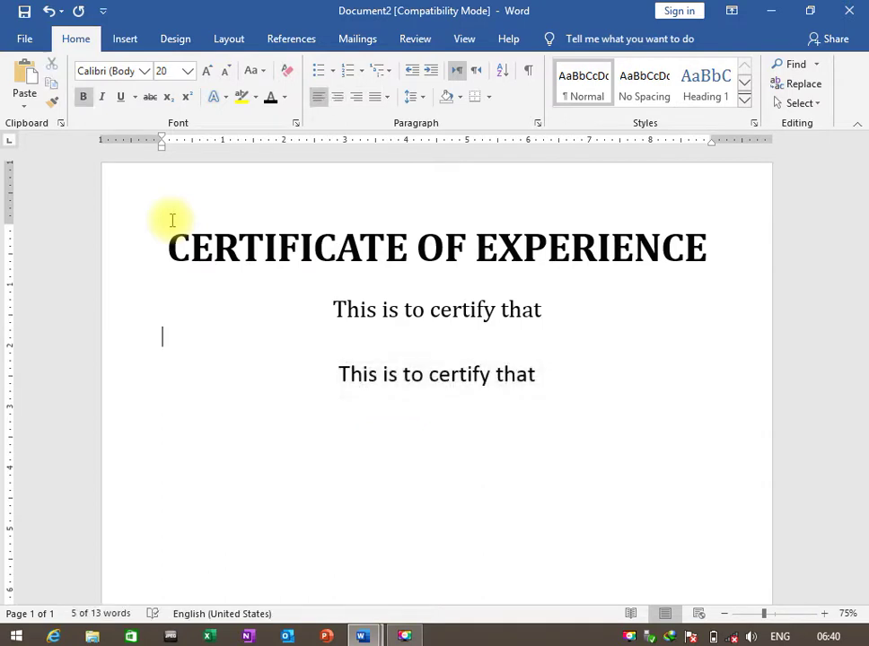
key("Up")
key("Down")
key("Down")
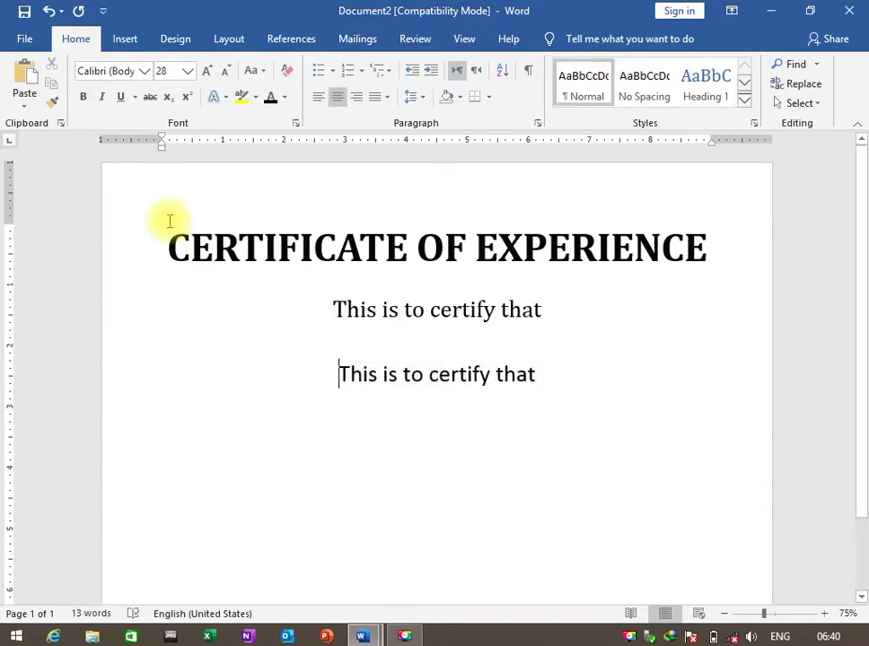
key("shift+End")
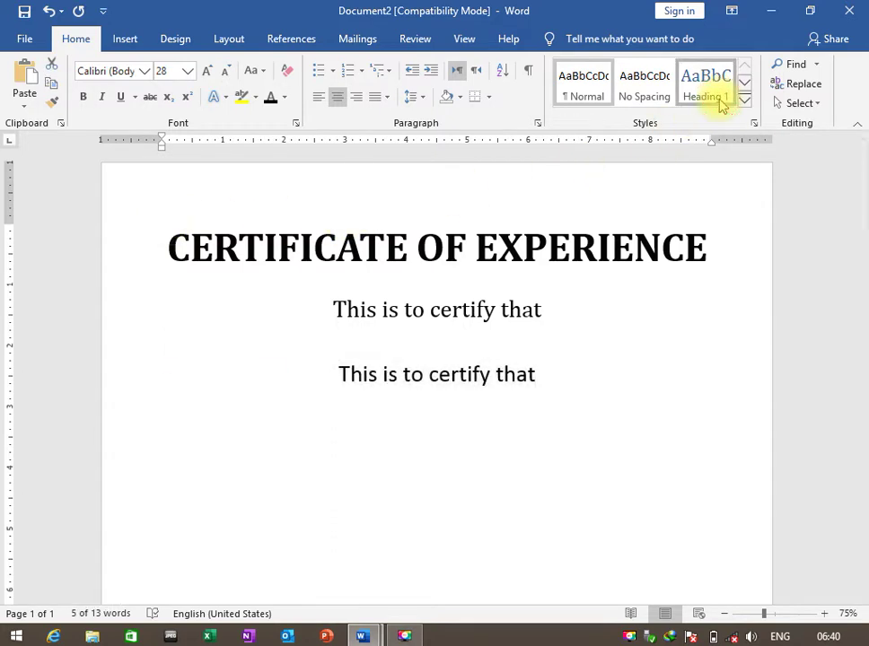
left_click(723, 106)
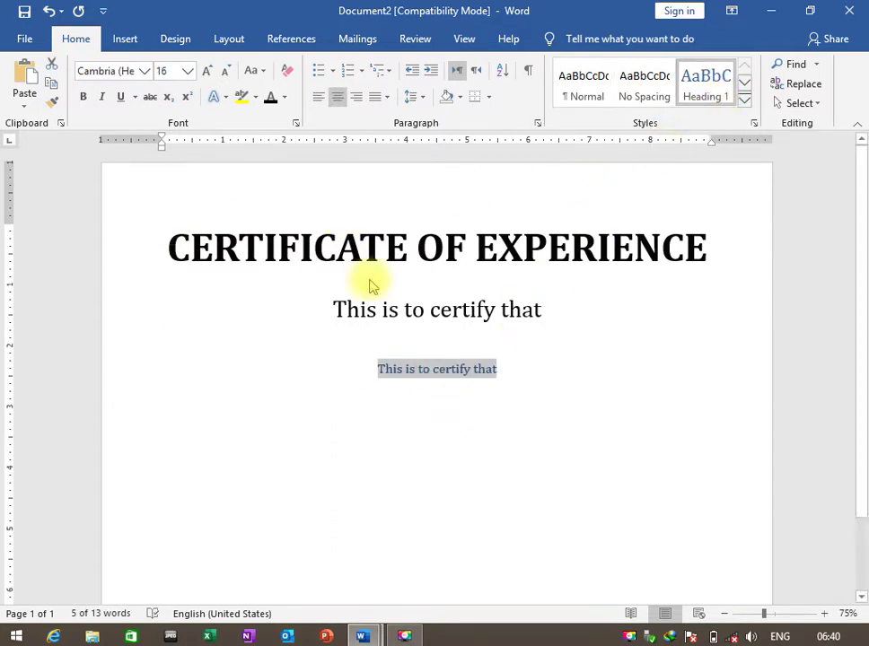
key("ctrl+Up")
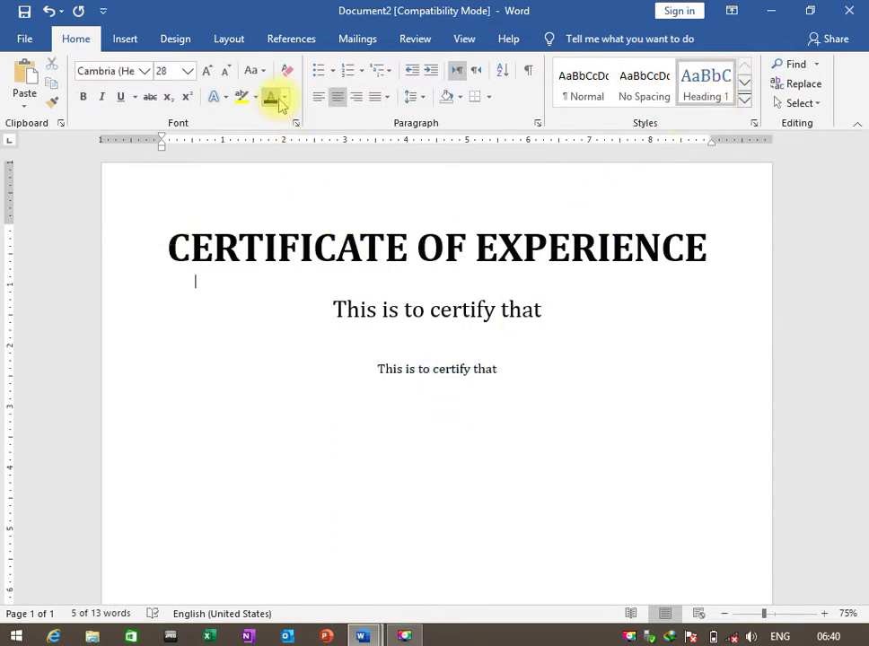
key("ctrl+Down")
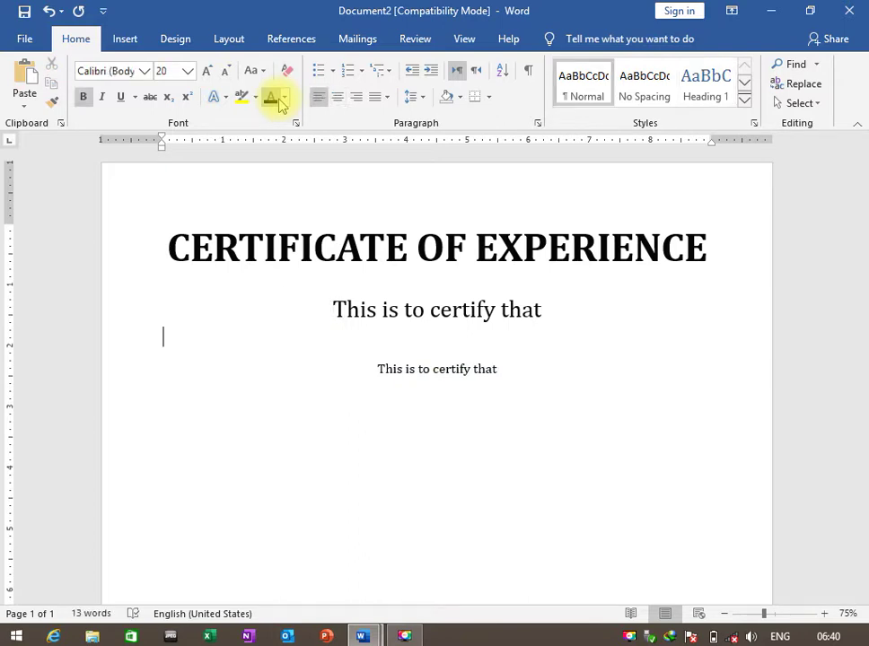
key("ctrl+Down")
key("ctrl+shift+Down")
key("ctrl+shift+period")
key("ctrl+shift+period")
key("ctrl+shift+period")
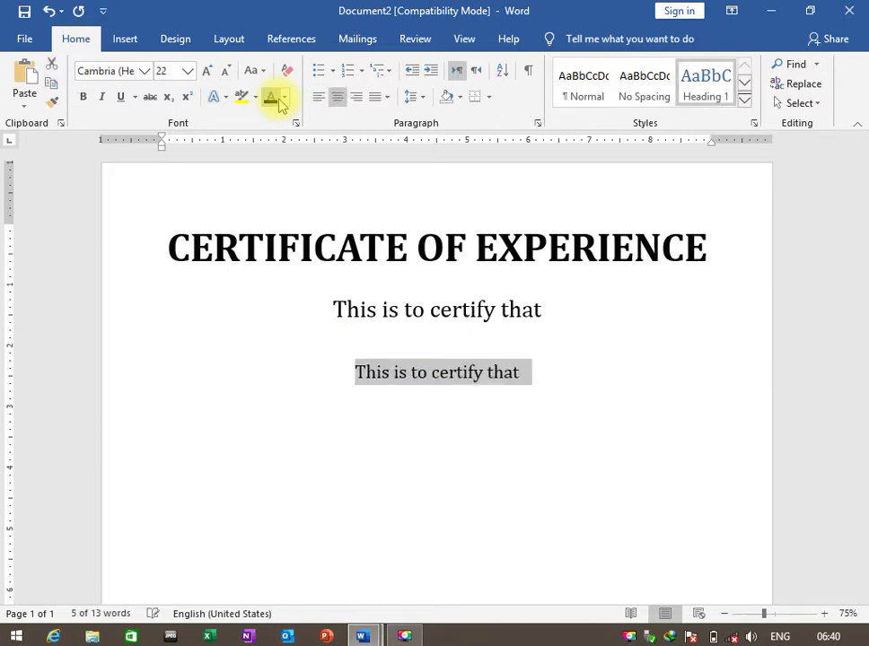
key("ctrl+shift+period")
key("ctrl+shift+period")
key("ctrl+shift+period")
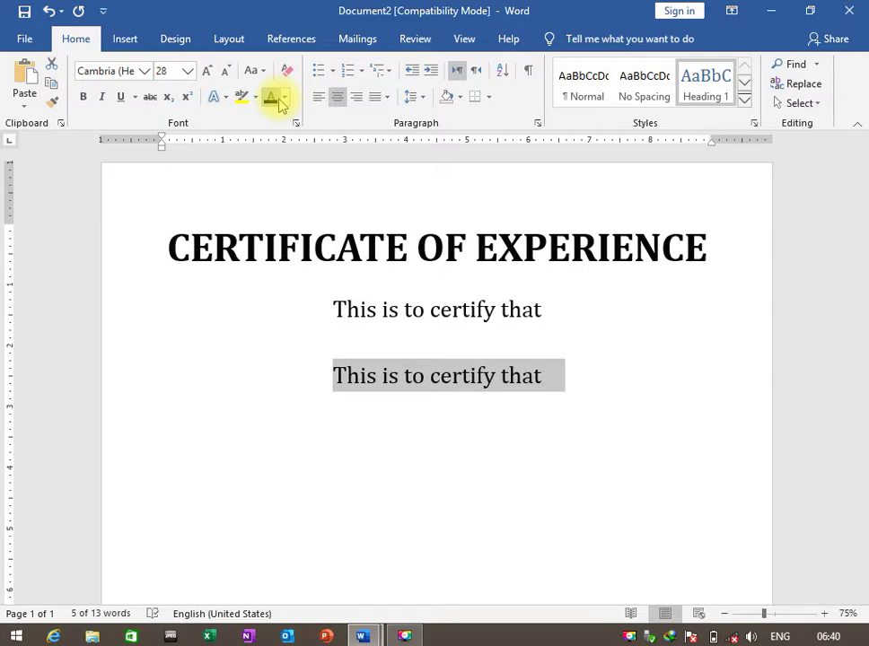
- Replace the pasted line's text with 'has completed the'
key("Left")
key("ctrl+shift+Down")
type("has co")
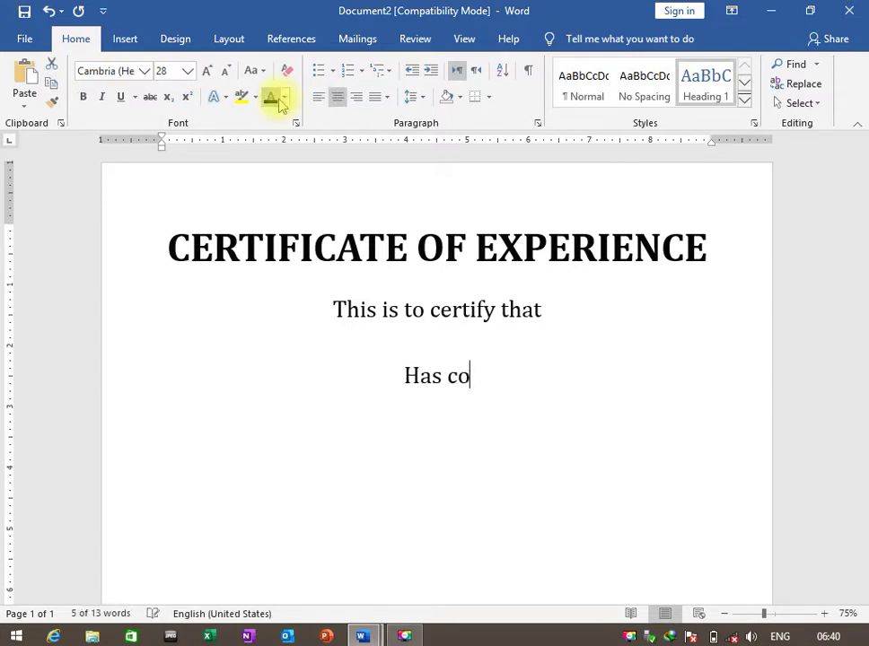
type("mpleted")
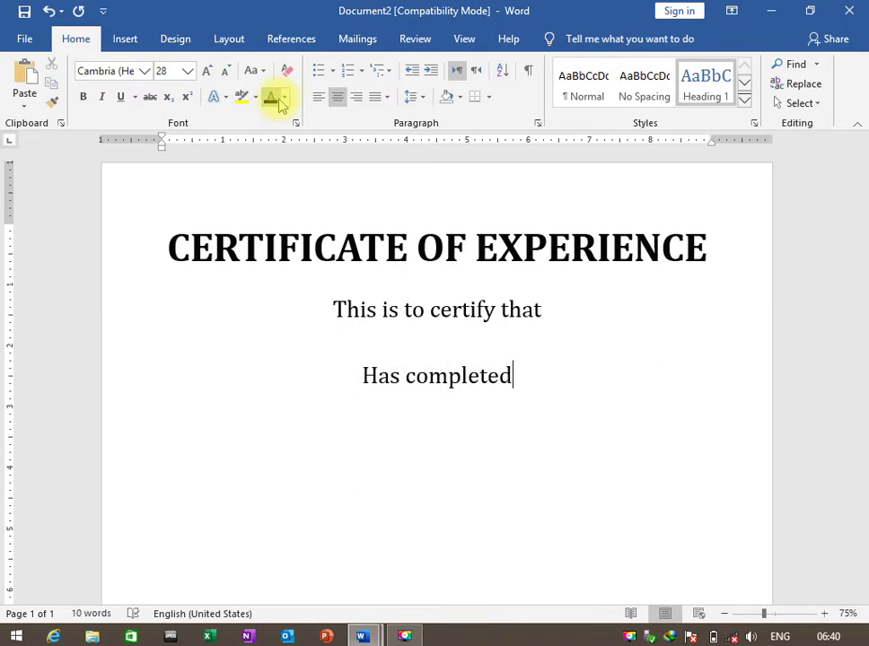
key("Delete")
type("h")
key("End")
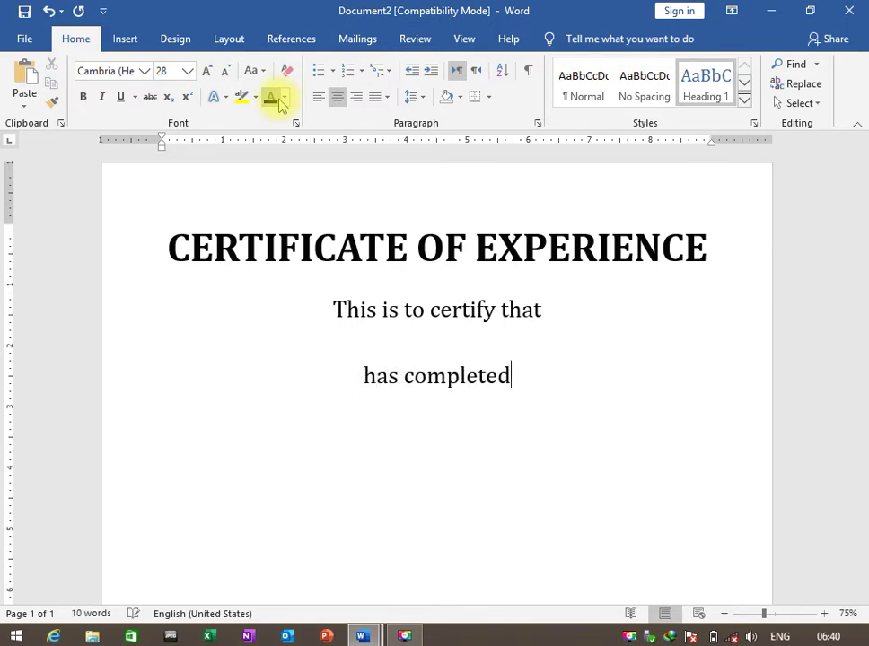
type("t")
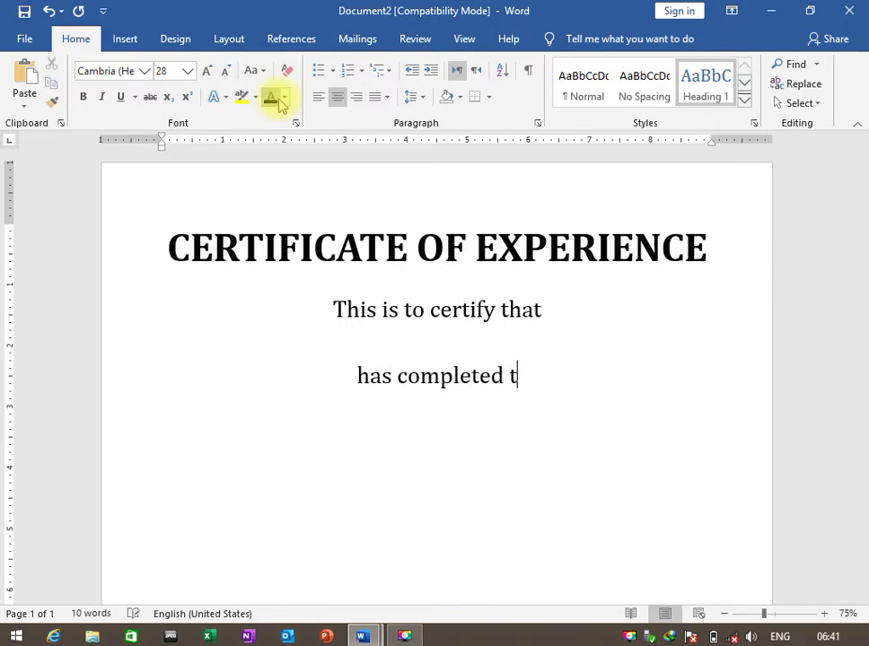
type("he")
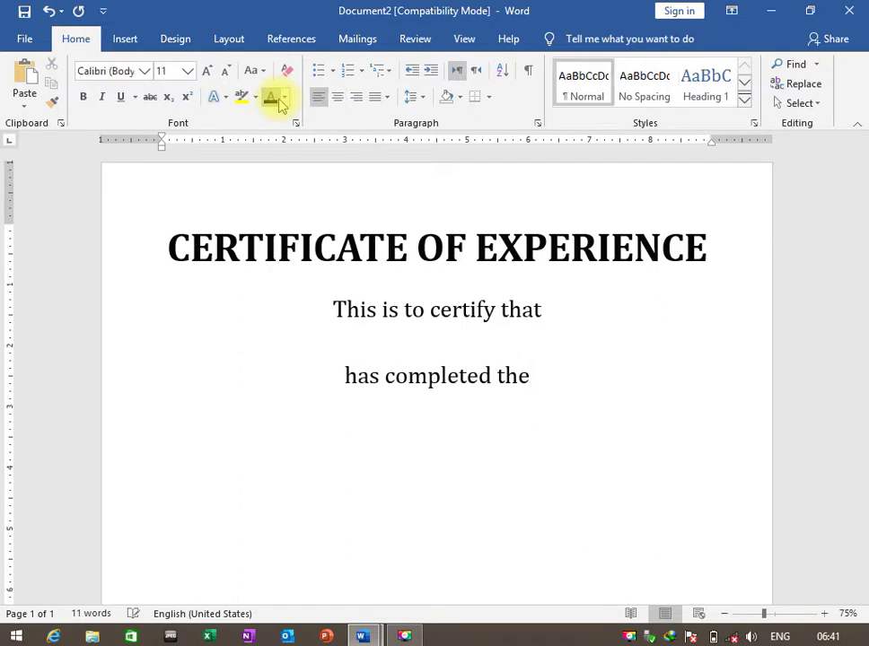
key("Up")
key("Up")
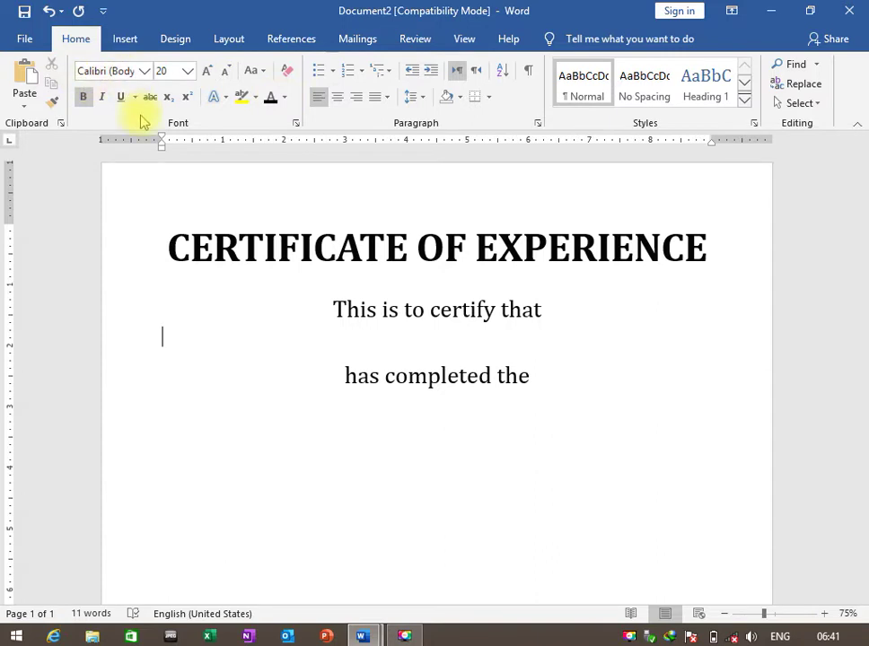
- Set 'has completed the' to Aharoni and make the empty line below bold Aharoni 20
left_click(143, 71)
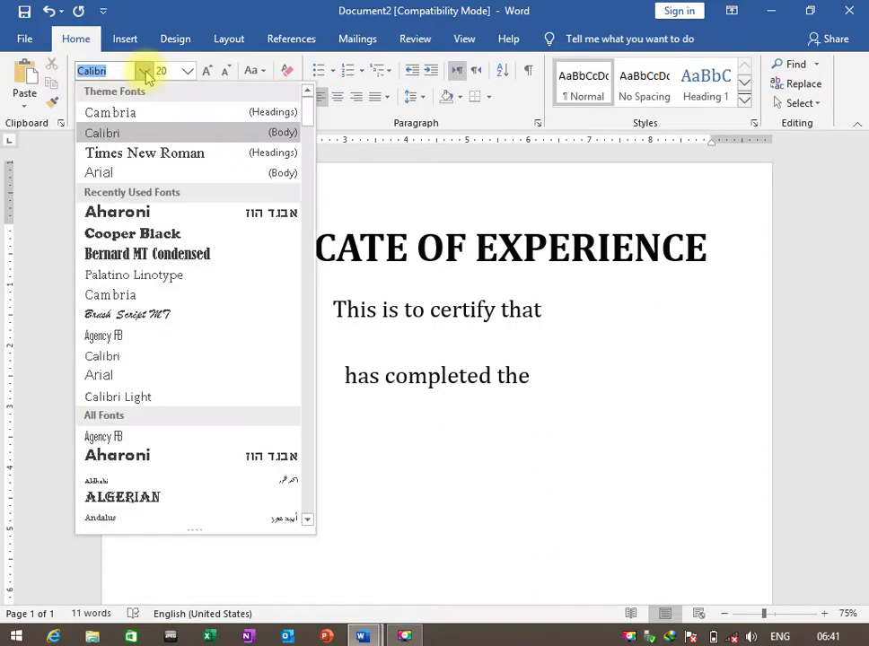
left_click(165, 220)
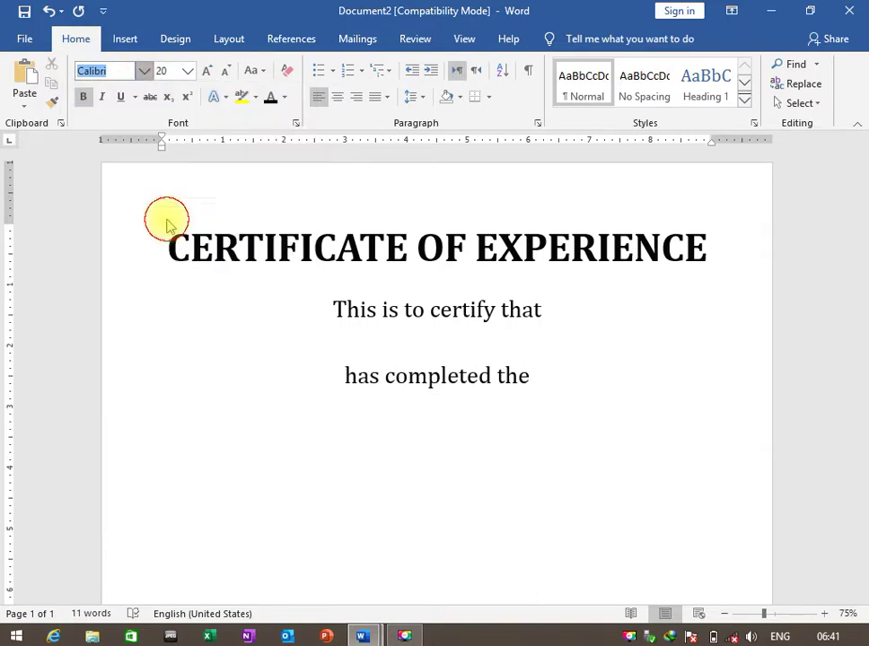
key("Down")
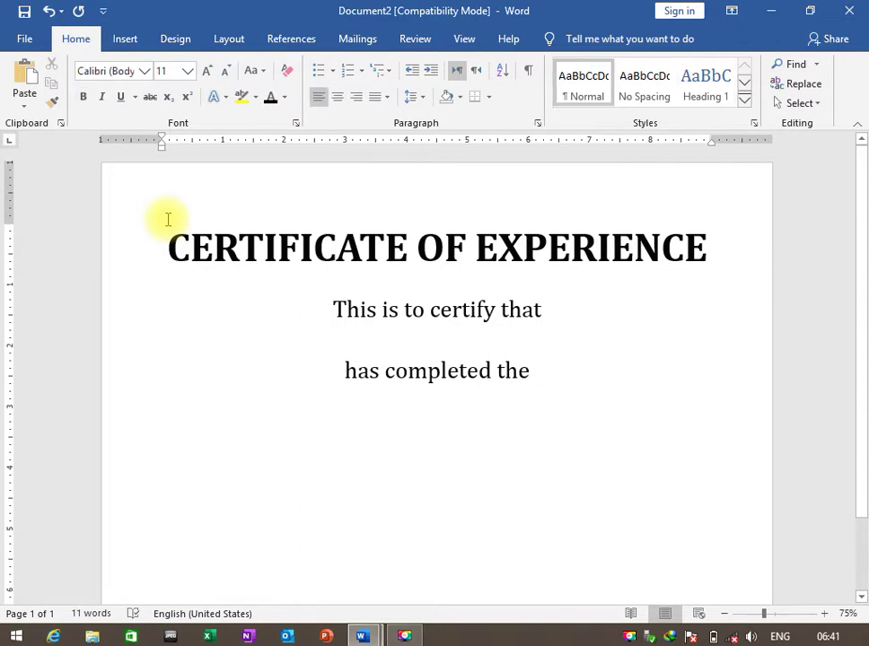
left_click(81, 96)
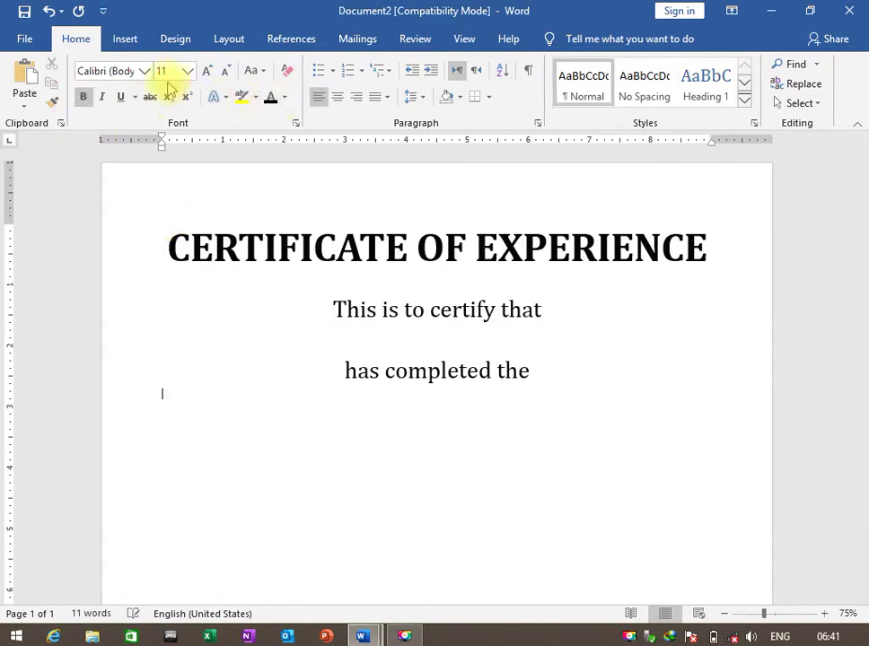
left_click(144, 71)
left_click(125, 210)
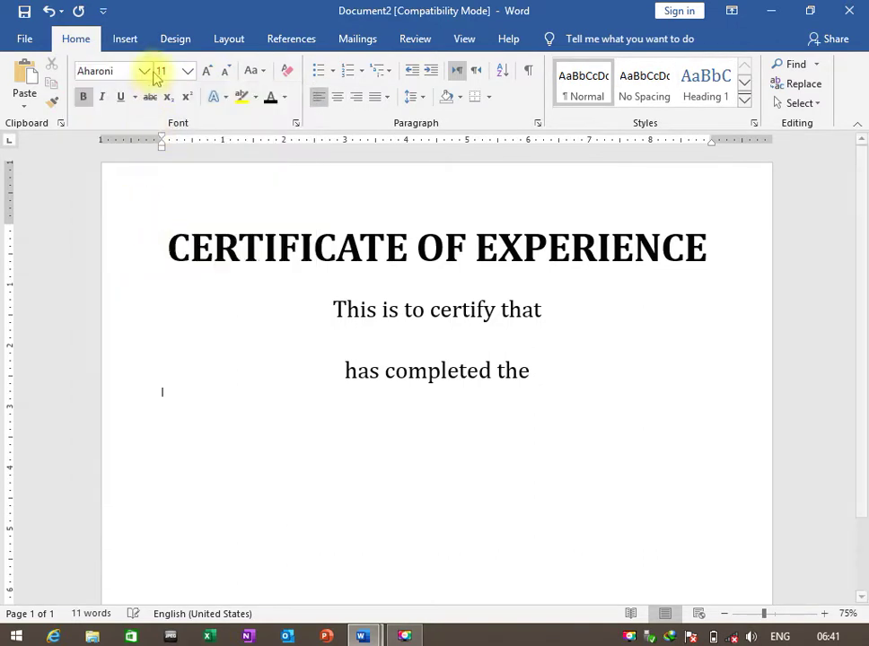
left_click(187, 71)
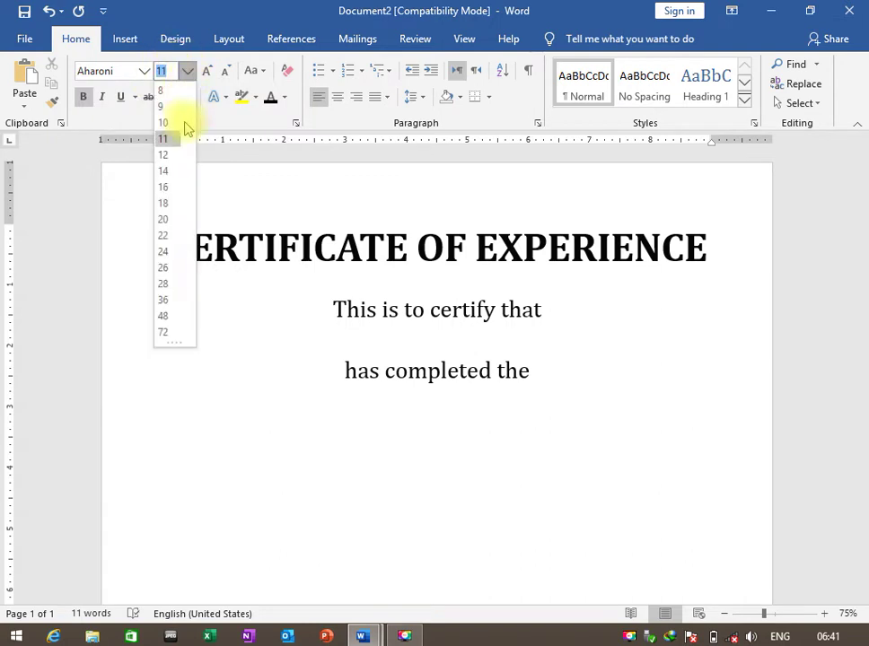
left_click(179, 219)
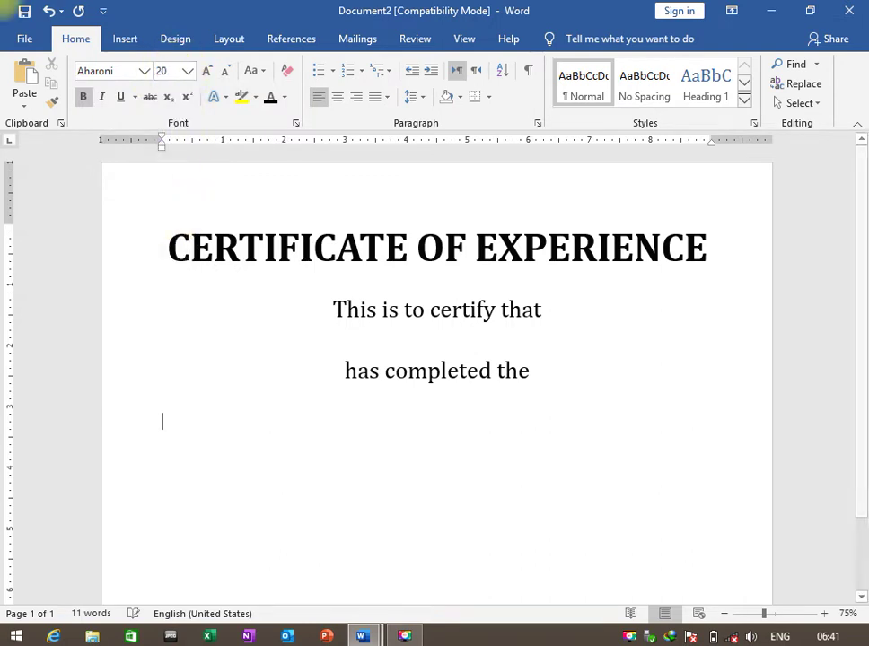
- Copy the 'has completed the' line and paste it on the line below
key("Up")
key("Up")
key("Up")
key("Down")
key("shift+End")
key("ctrl+c")
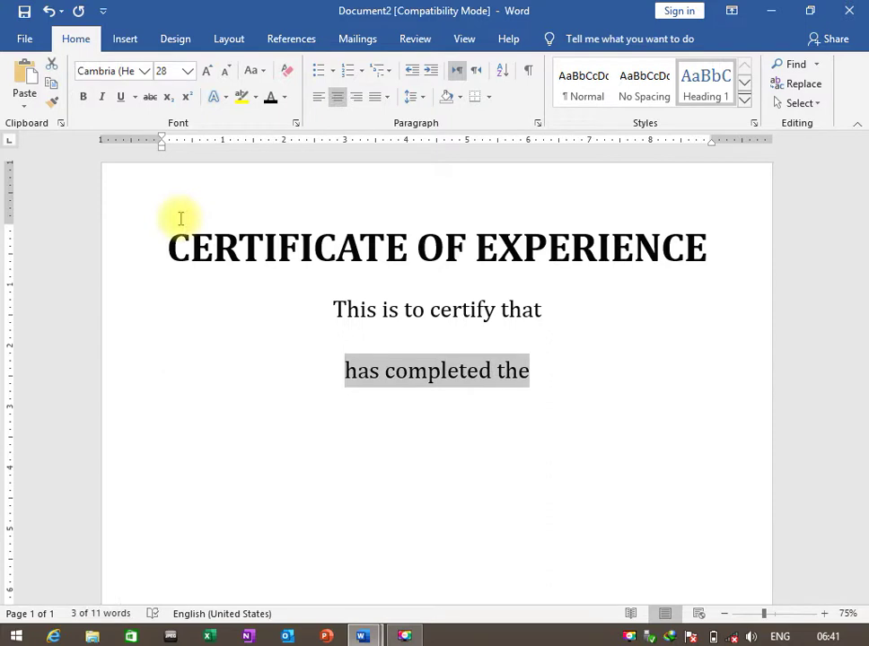
key("Down")
key("ctrl+v")
key("shift+End")
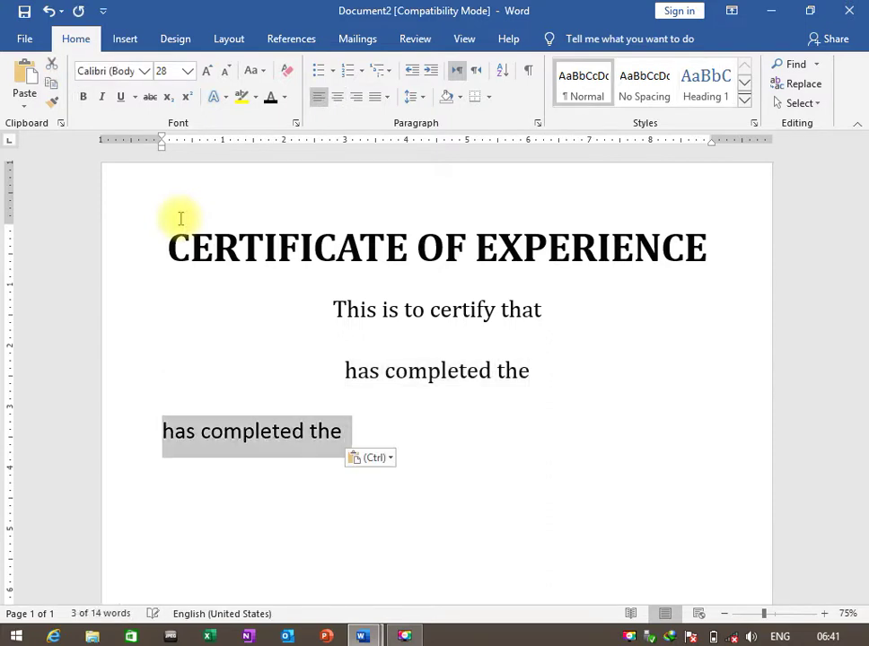
- Give the pasted line the Heading 1 style, enlarge it, and centre it
left_click(136, 71)
left_click(143, 71)
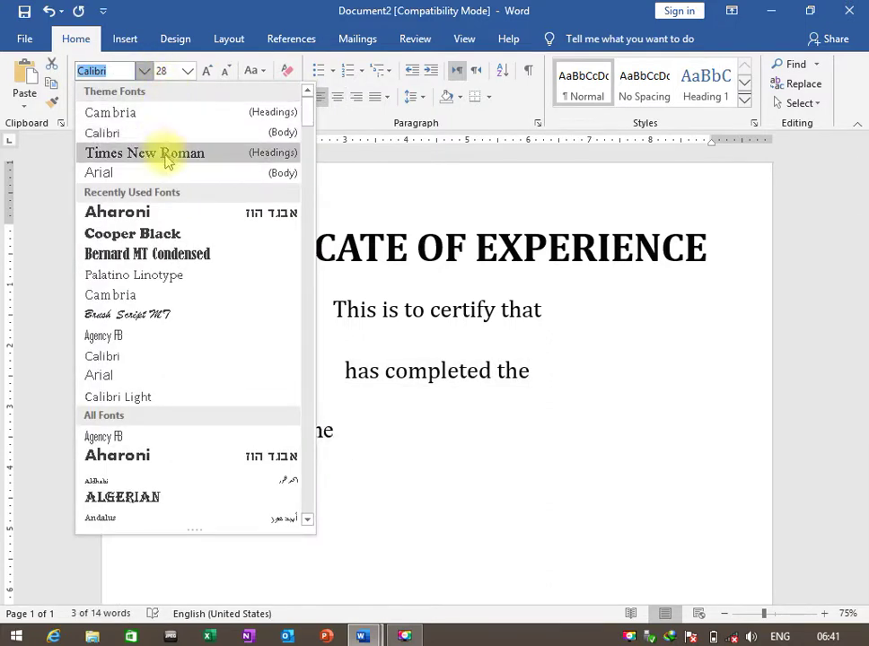
left_click(693, 93)
left_click(702, 90)
key("ctrl+b")
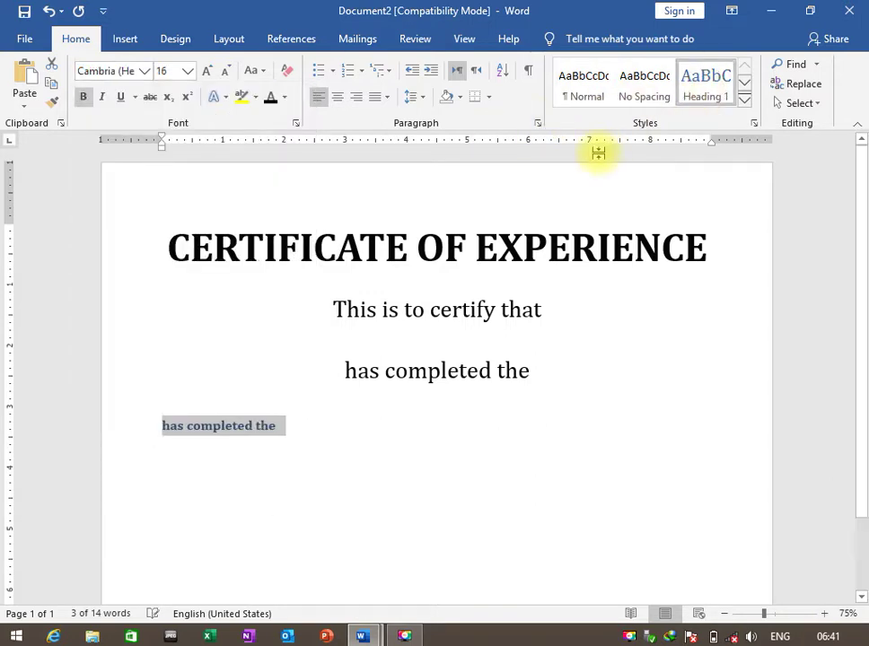
key("ctrl+b")
key("ctrl+shift+period")
key("ctrl+shift+period")
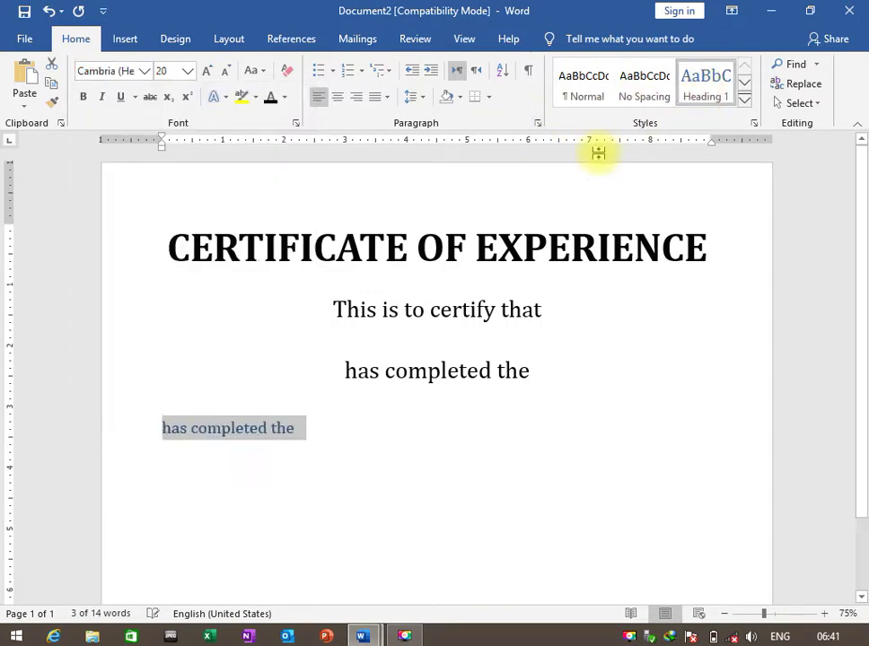
key("ctrl+e")
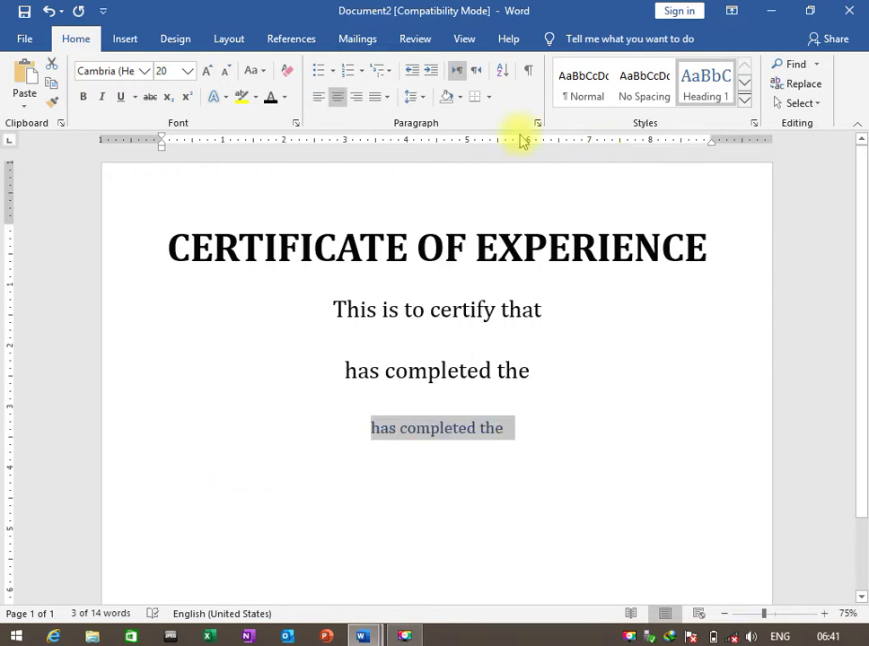
- Set the pasted line to 28 pt, overtype it with 'with', and style the next line Heading 1
key("Left")
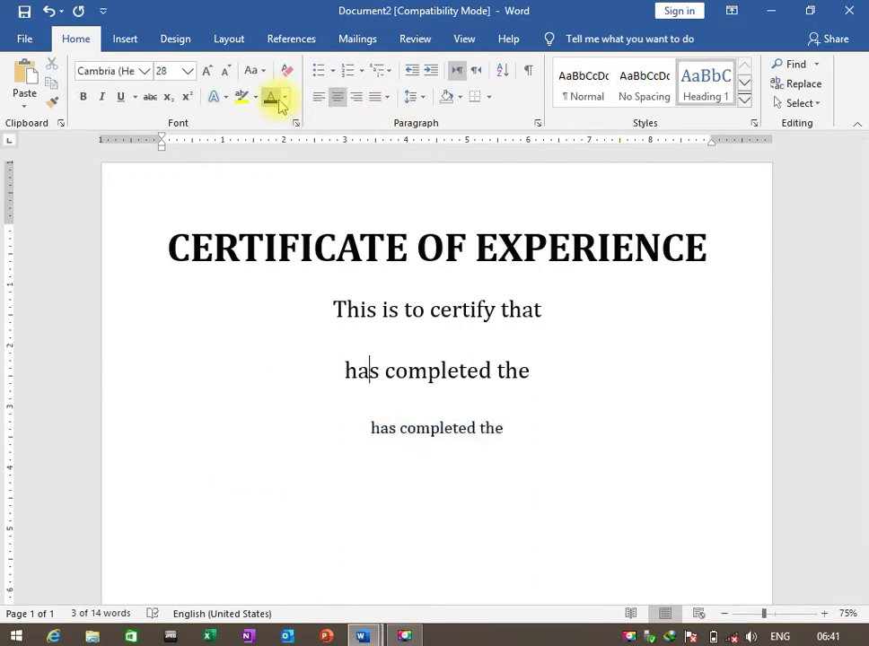
key("shift+End")
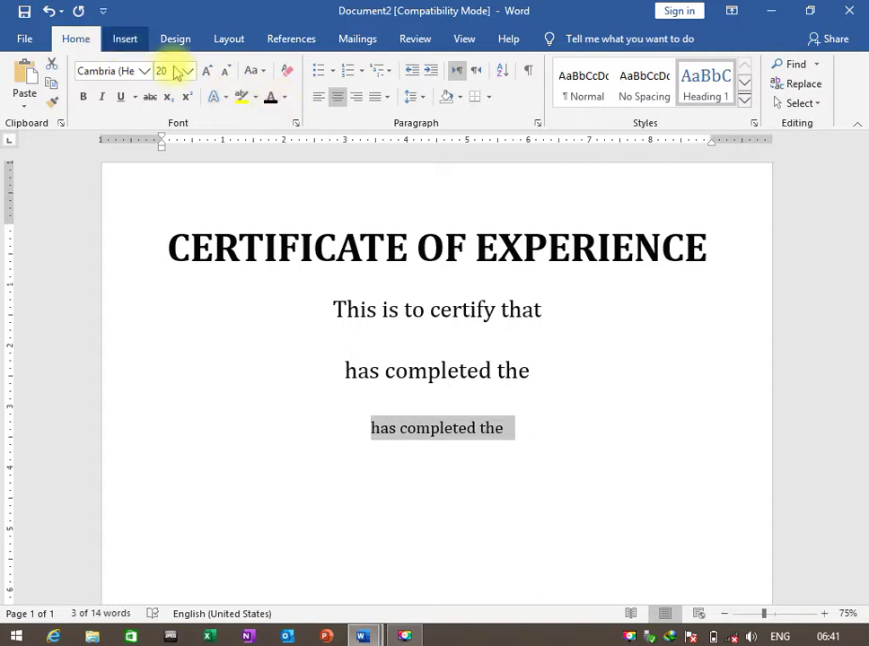
left_click(188, 71)
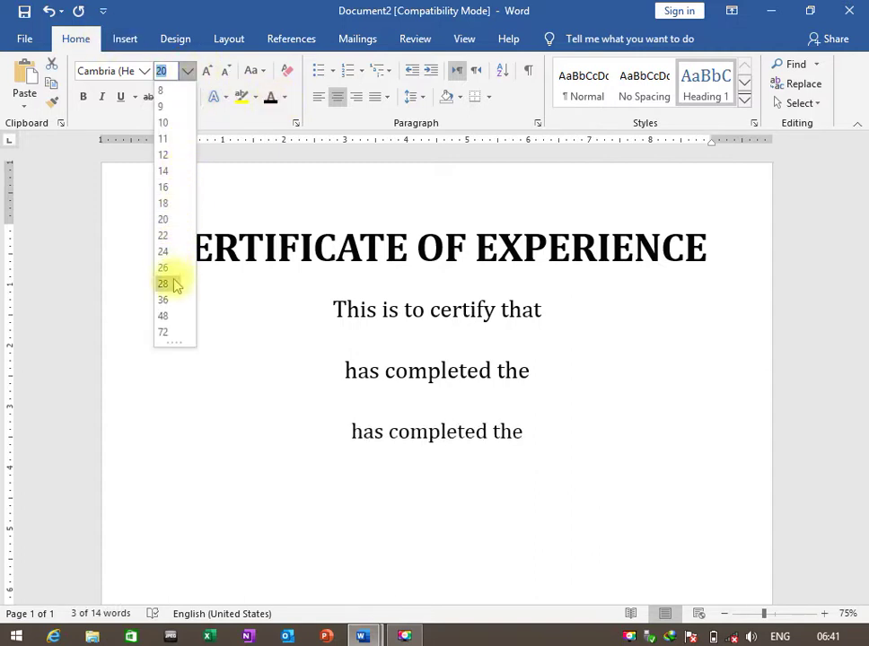
left_click(169, 283)
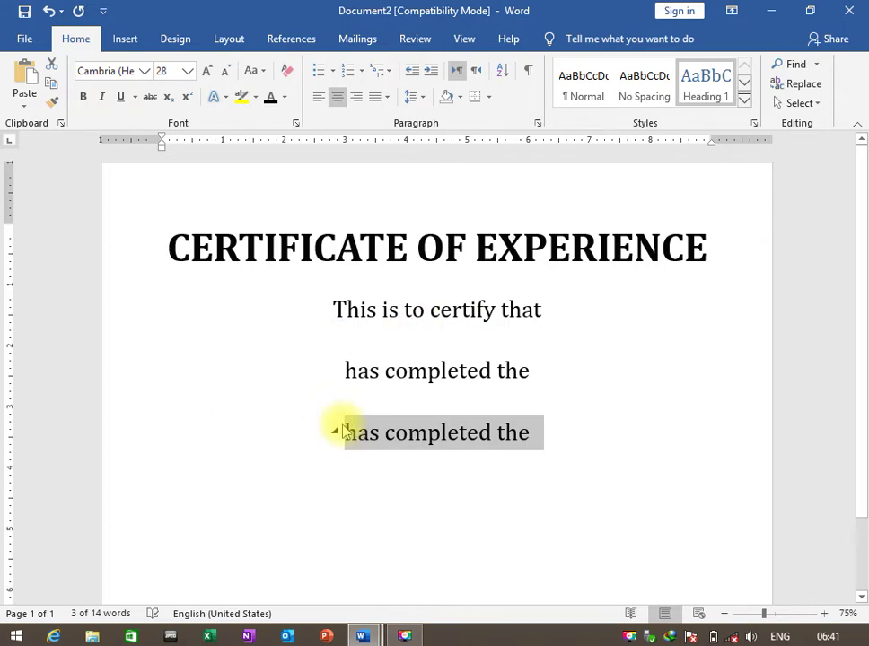
type("with")
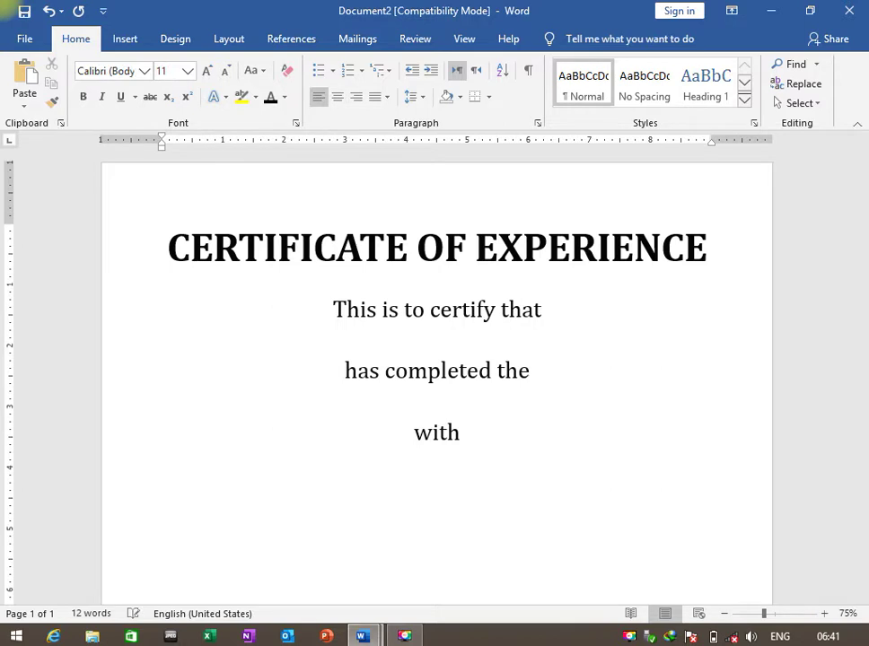
left_click(695, 85)
- Add a centred 'in the month of' line and set its font size to 28 pt
key("ctrl+e")
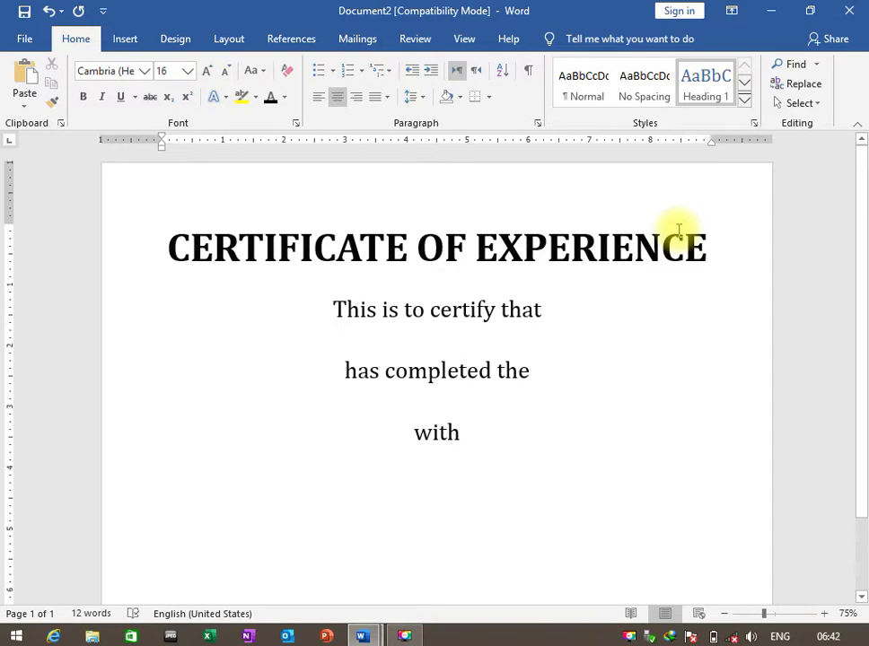
type("in the")
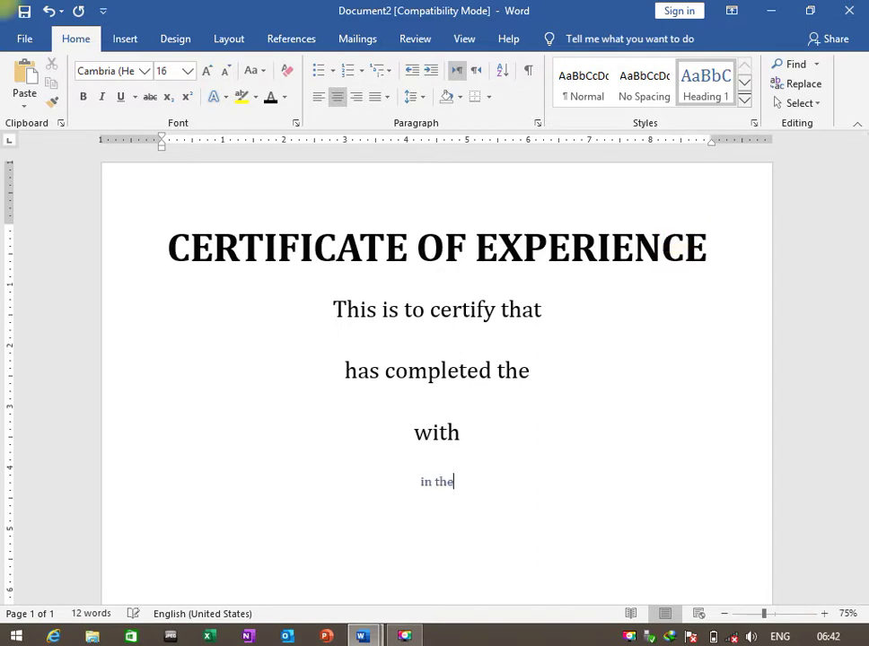
type(" month of")
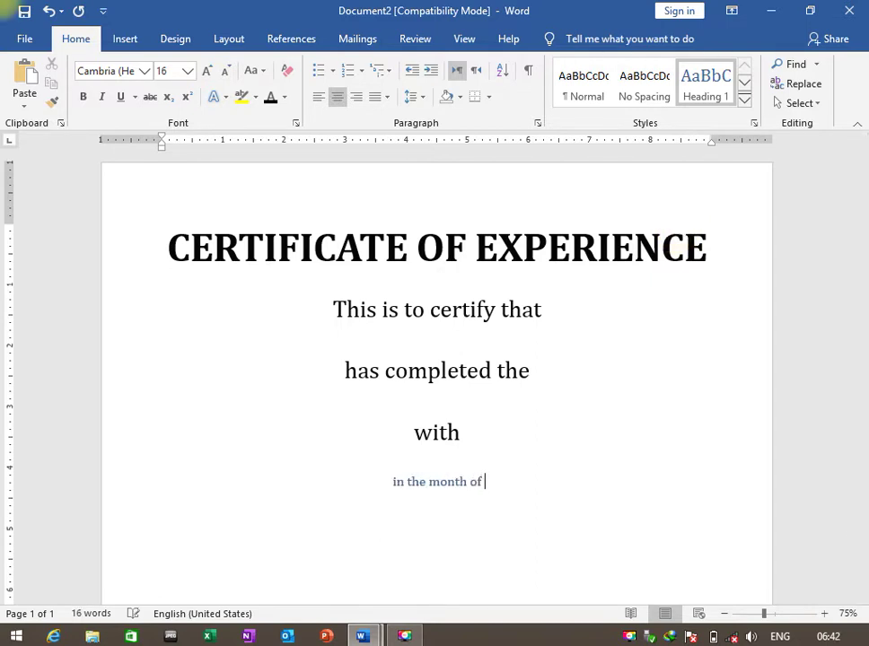
key("shift+Home")
key("ctrl+b")
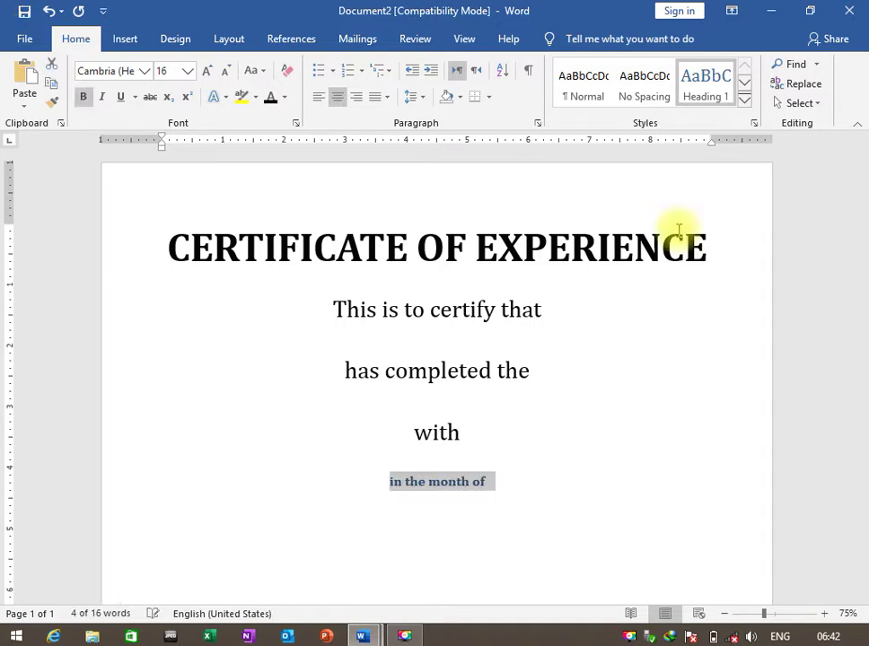
key("ctrl+b")
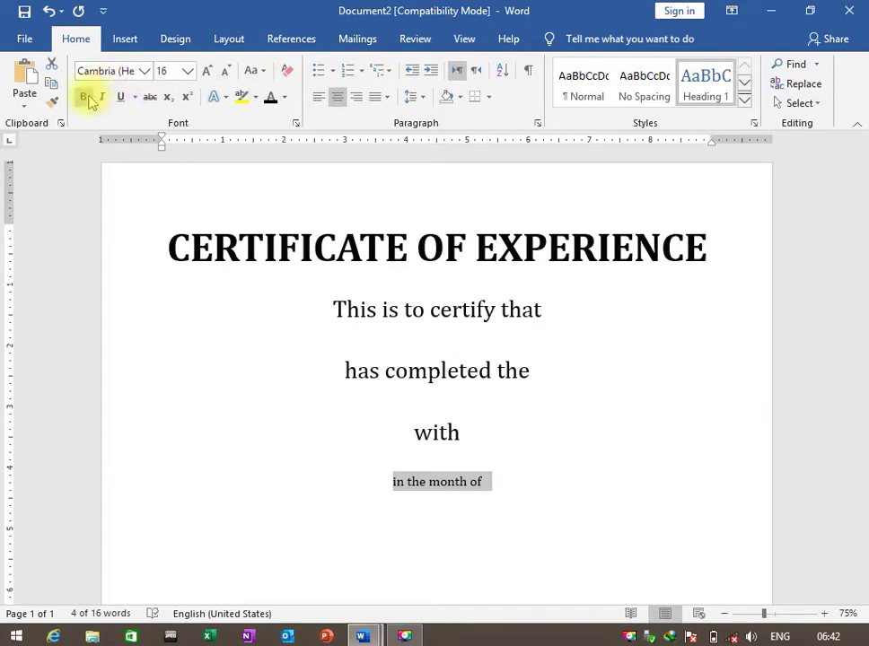
left_click(188, 71)
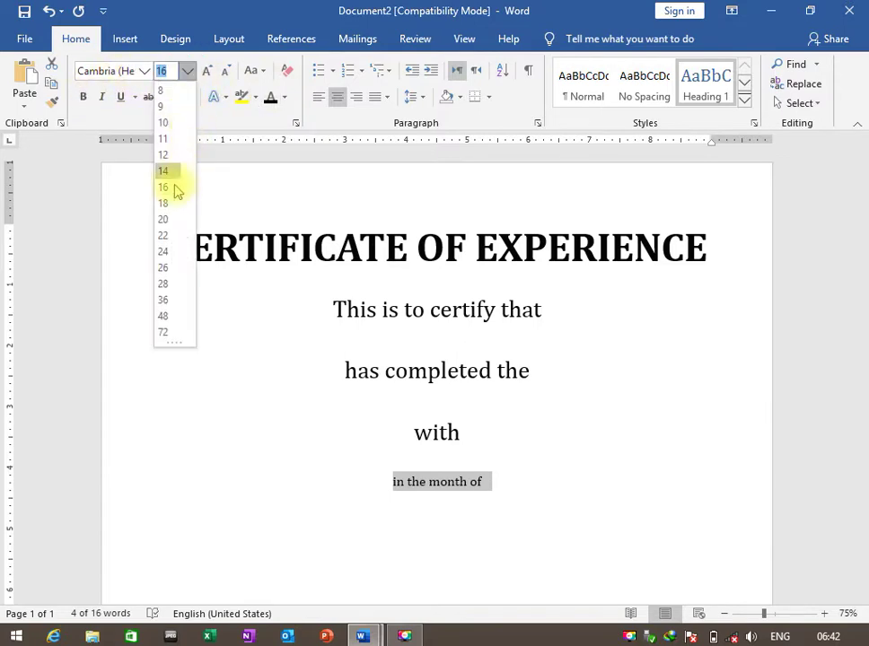
left_click(165, 205)
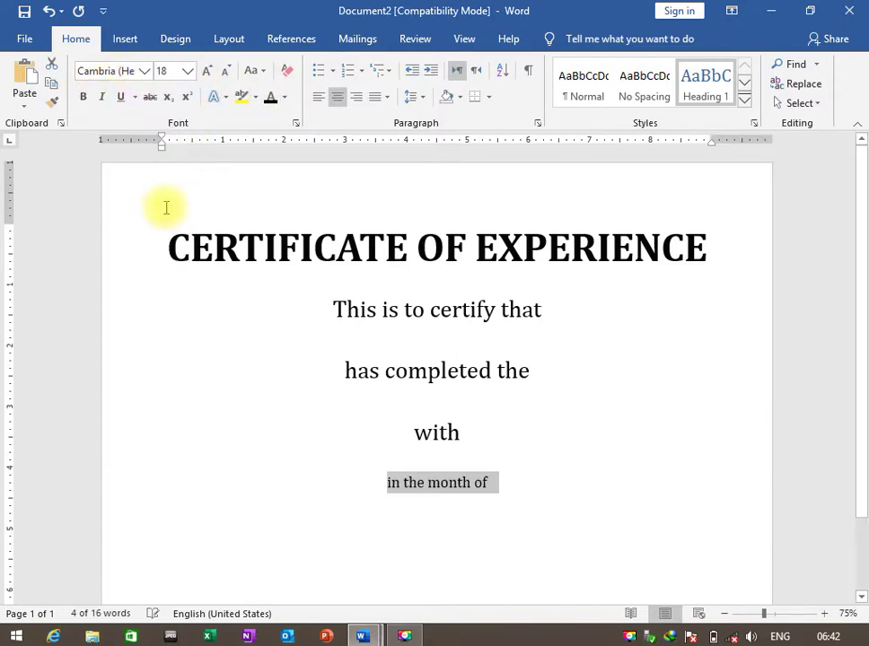
left_click(429, 379)
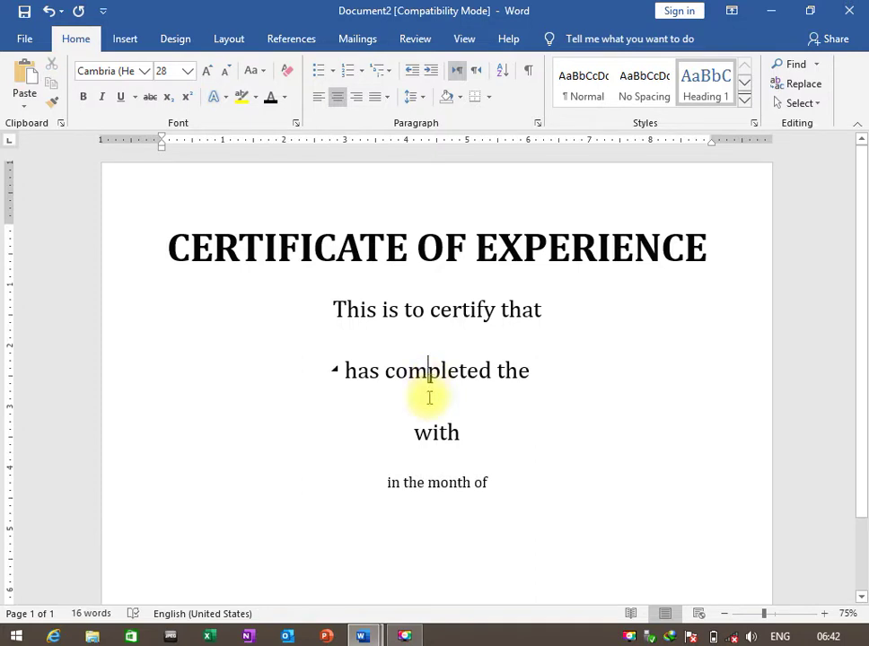
triple_click(417, 483)
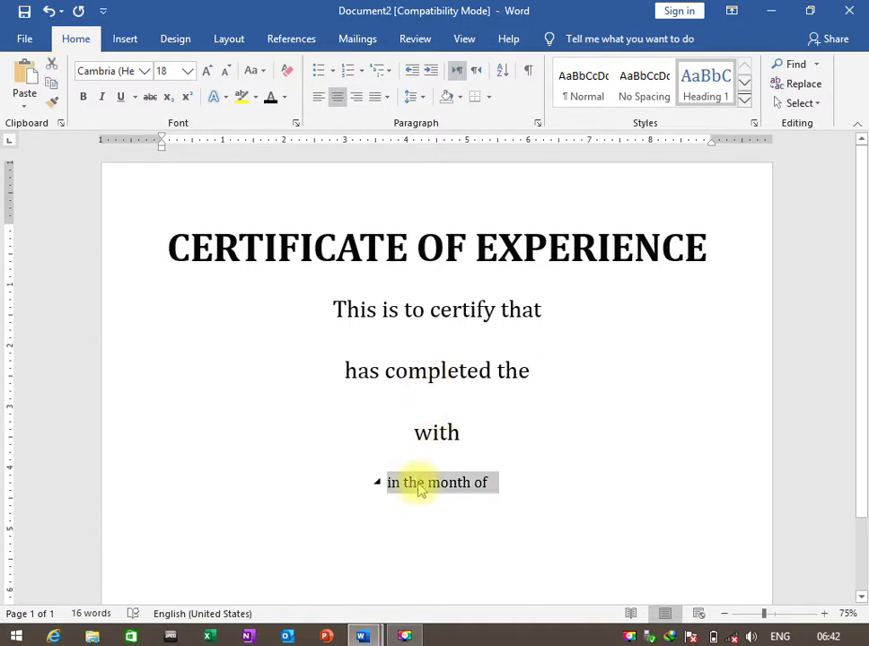
left_click(188, 71)
left_click(164, 283)
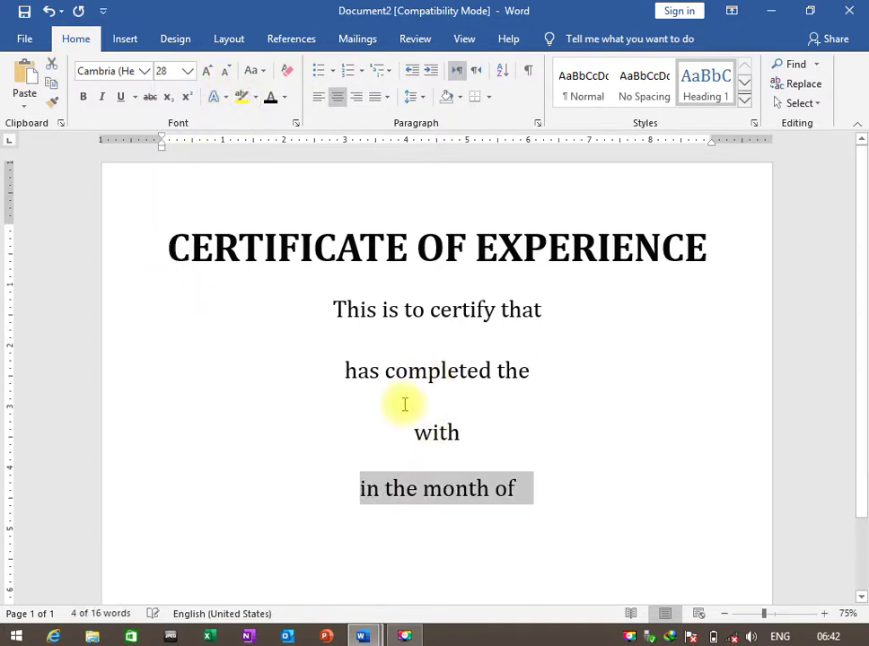
left_click(449, 312)
- Start a new centred empty line below 'in the month of'
key("Down")
key("Down")
key("Down")
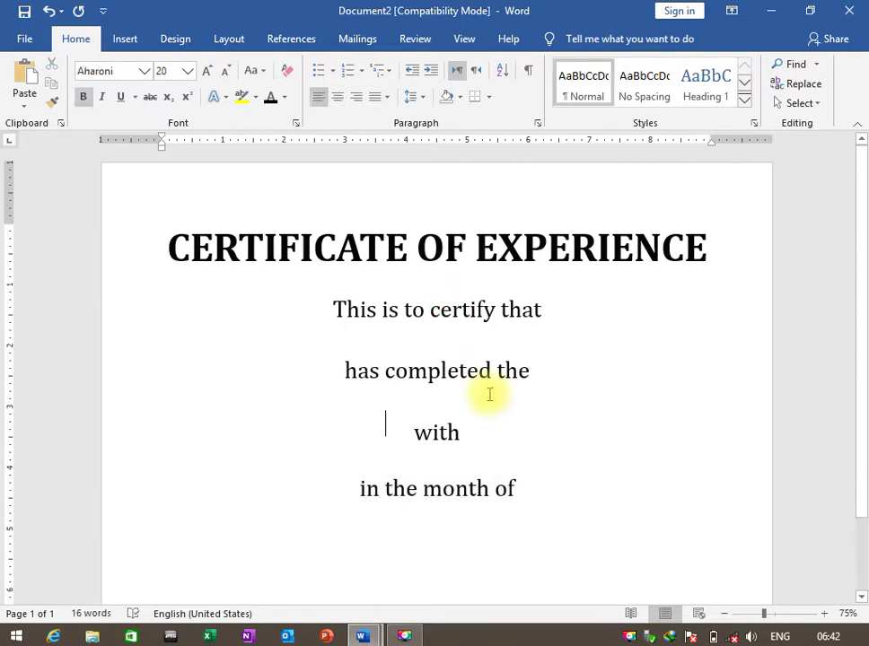
key("Down")
key("Down")
key("Down")
scroll(487, 395, "down", 2)
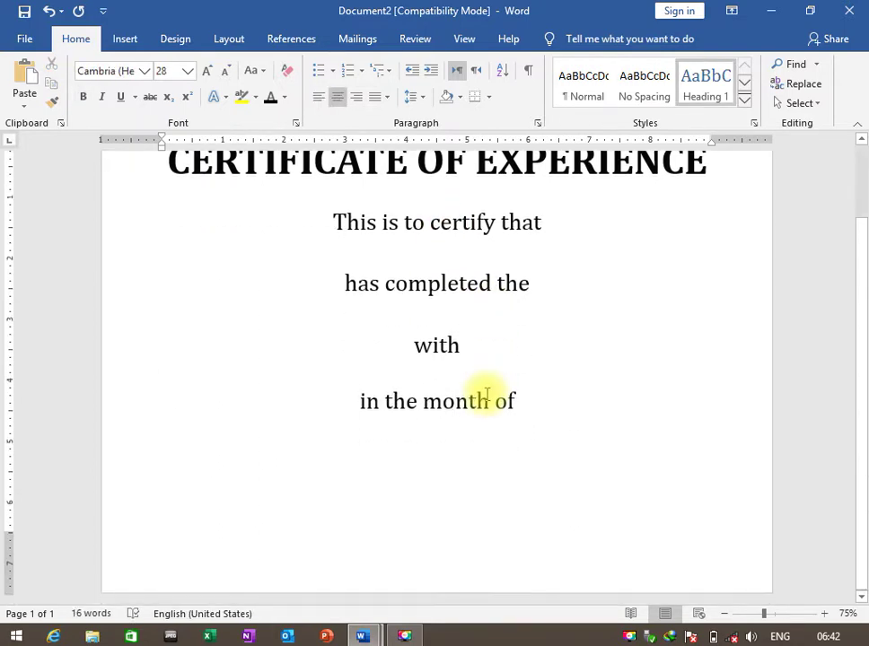
double_click(161, 422)
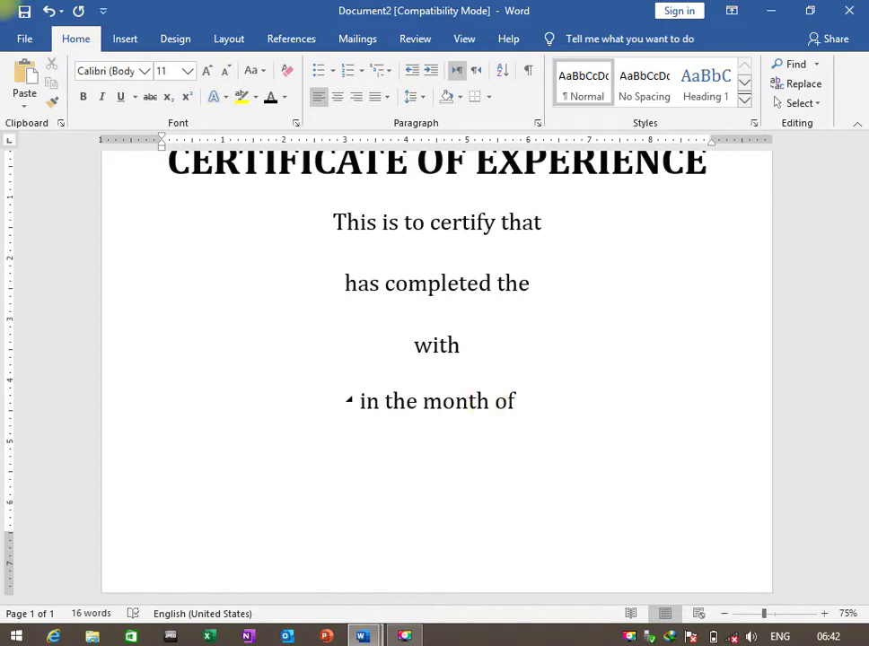
key("ctrl+e")
type("www.facebook.com/a4accoun")
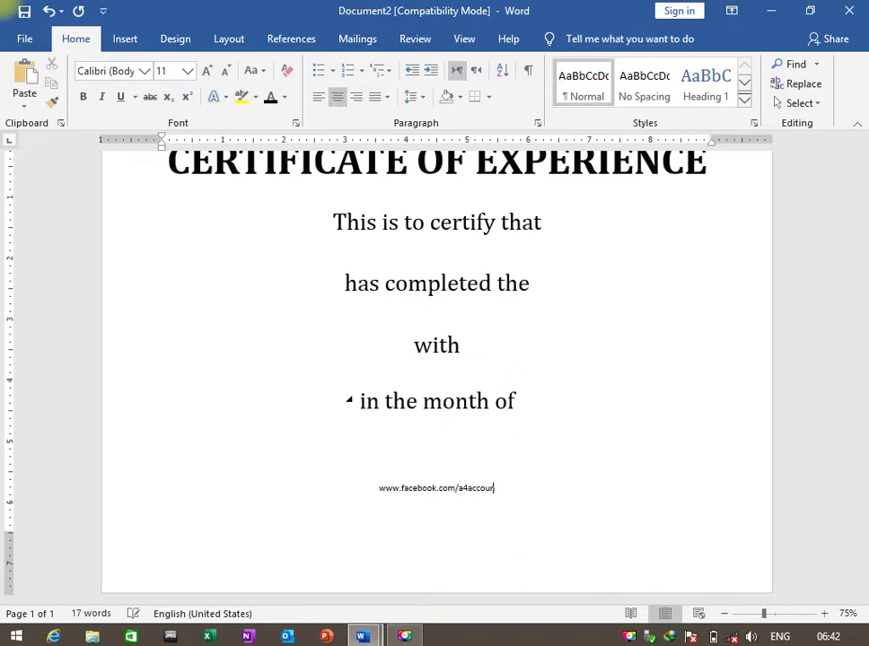
- Finish the Facebook address and add YouTube and Instagram links as plain text, separated by bars
type("ting.n")
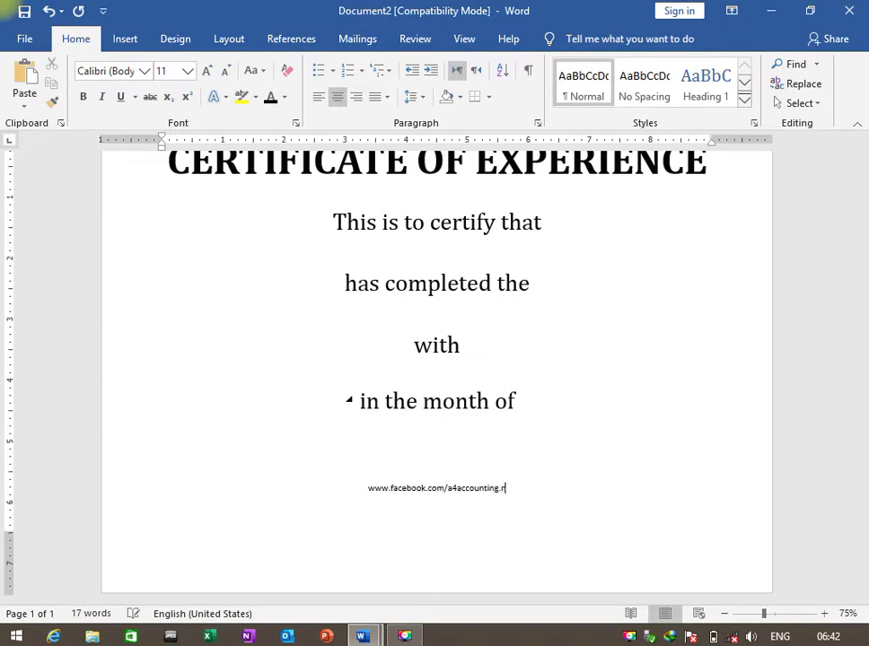
type("et")
key("ctrl+z")
type("| ")
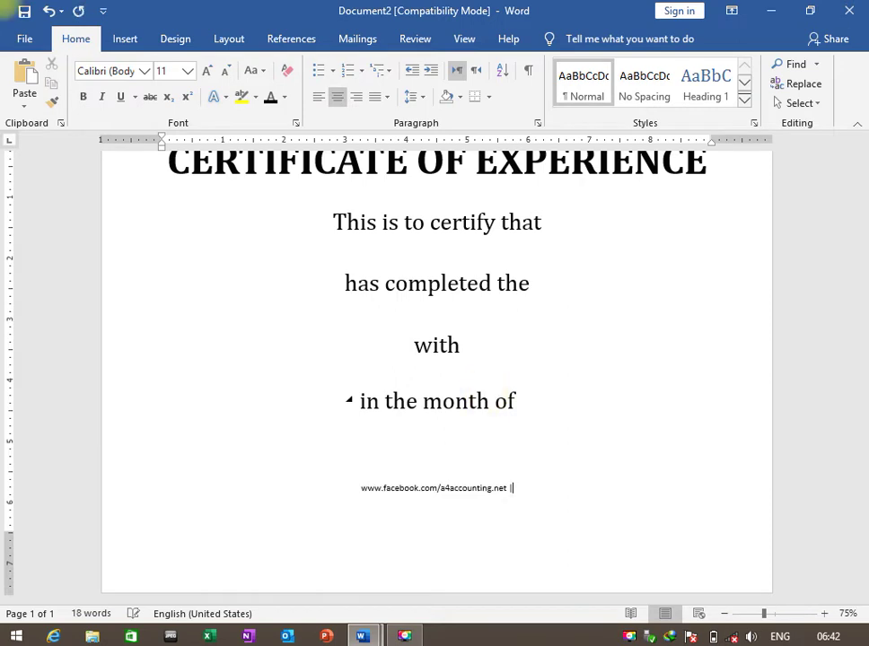
type("www.")
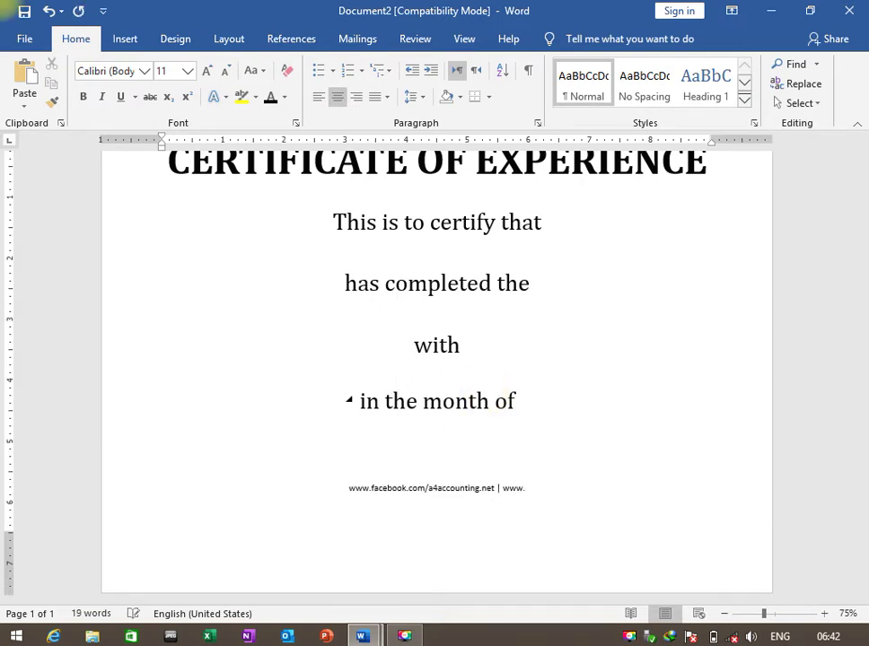
type("youtube.com/a")
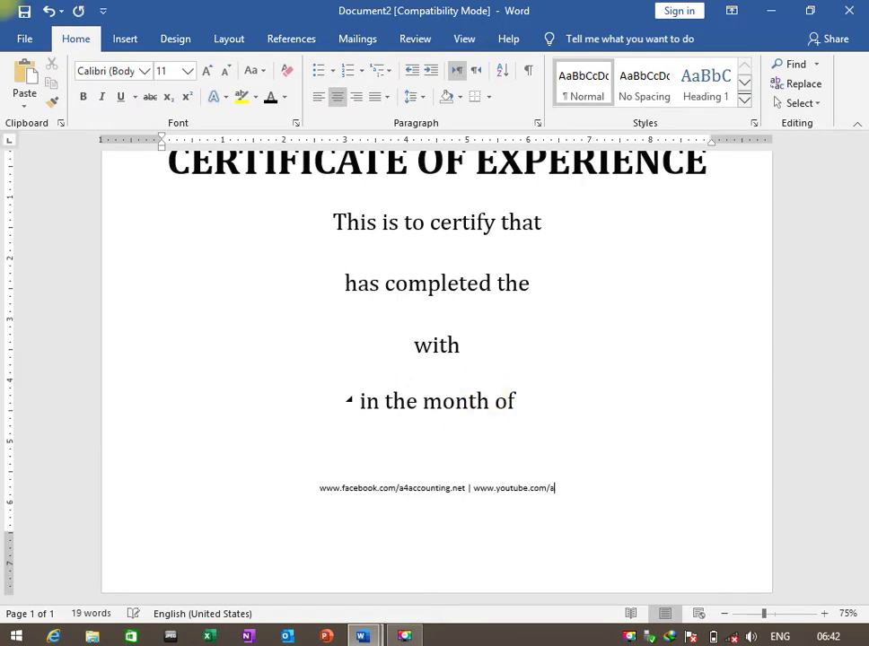
type("4accounting")
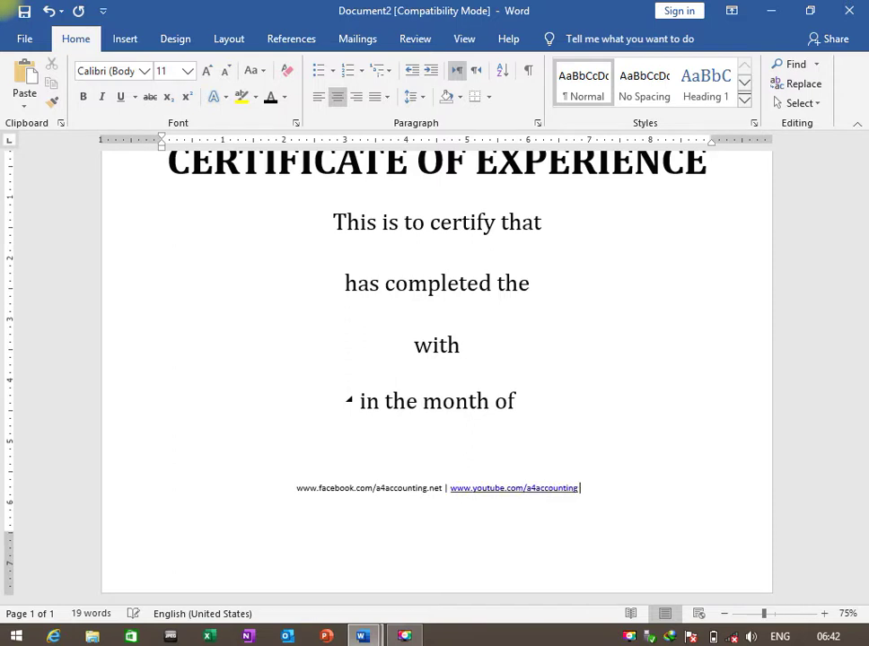
key("ctrl+z")
type(" | www.")
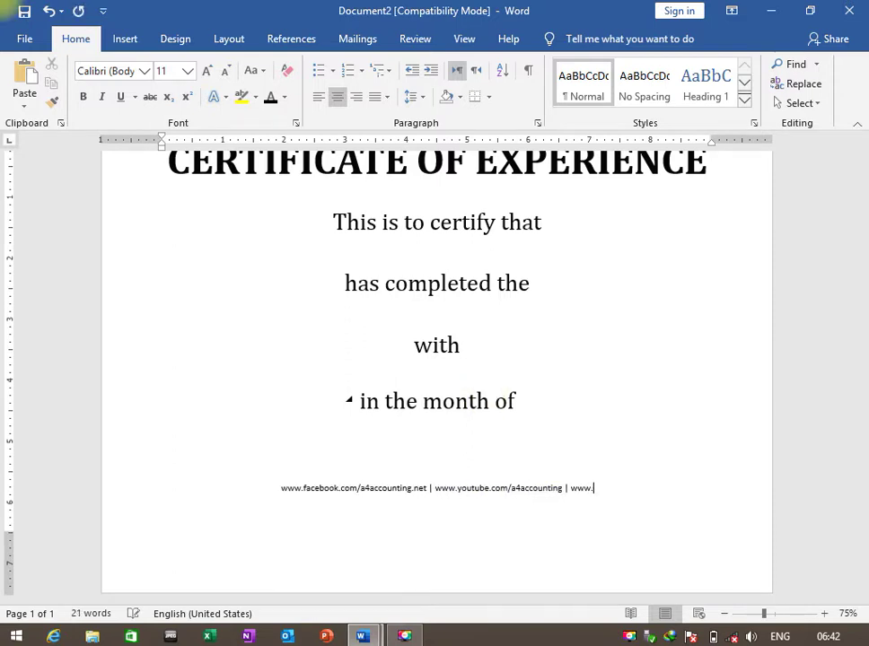
type("instagram")
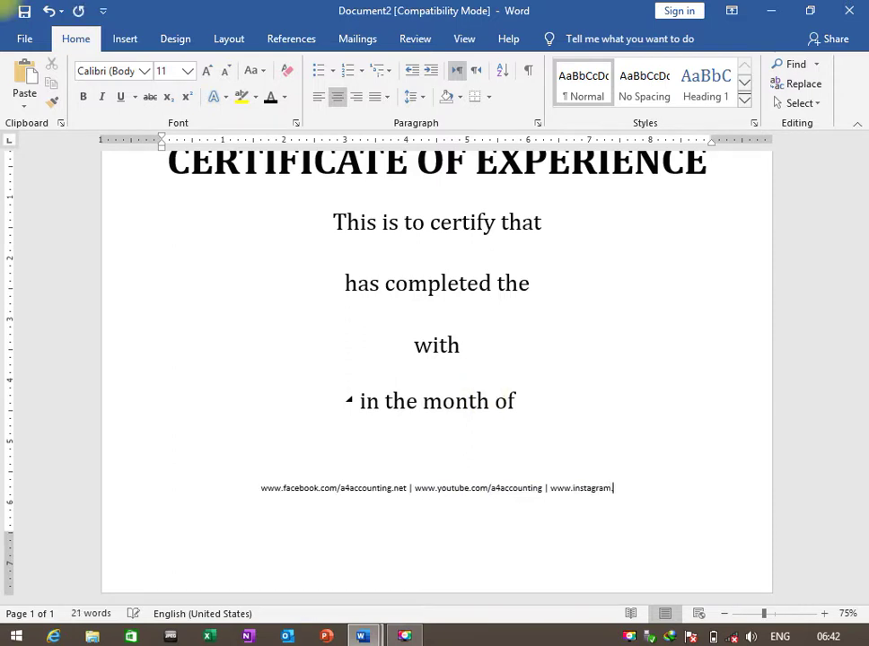
type(".com/a4ac")
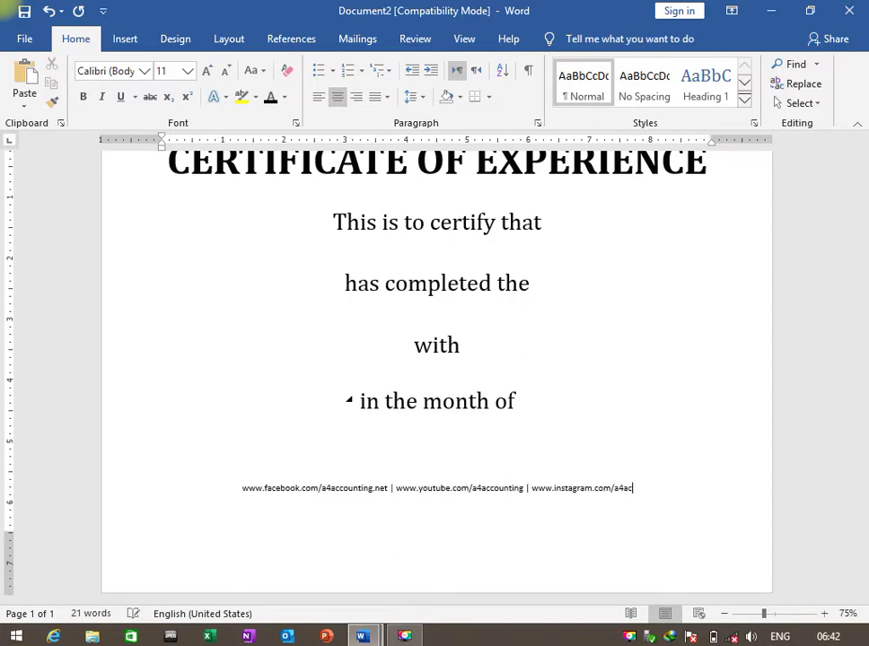
type("counting")
key("ctrl+z")
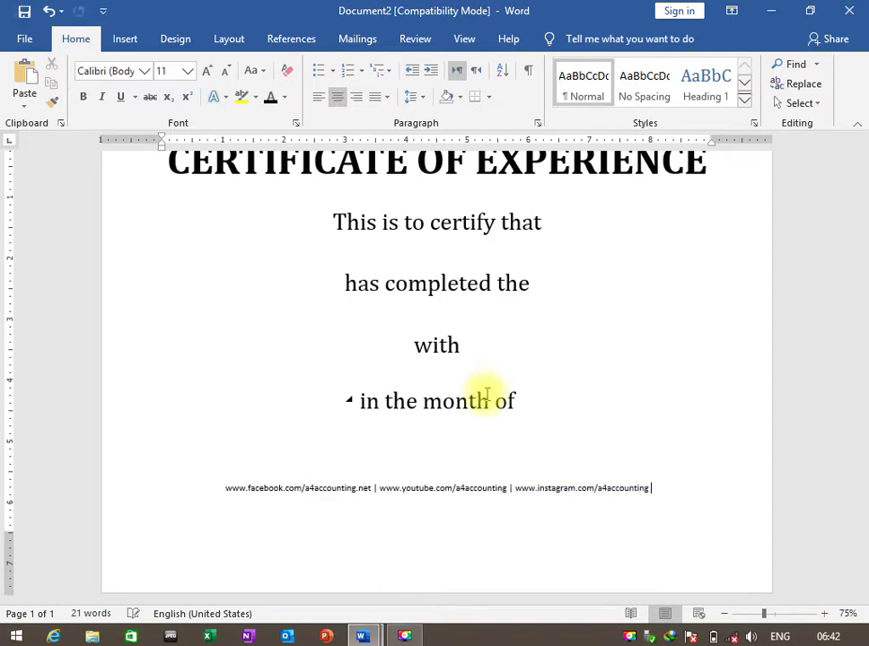
- Add the Twitter link after another bar and select the whole footer line
type("| www.")
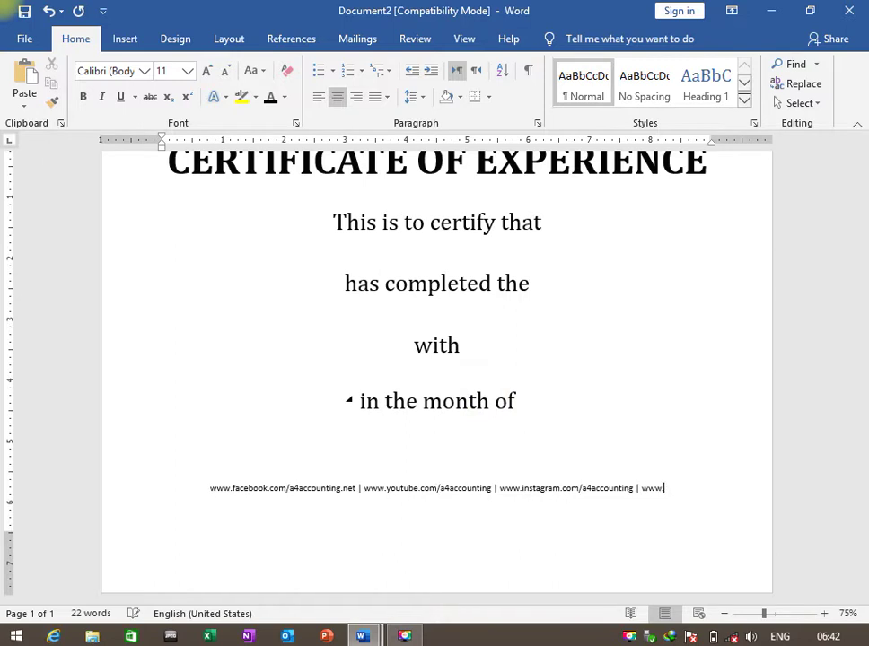
type("twit")
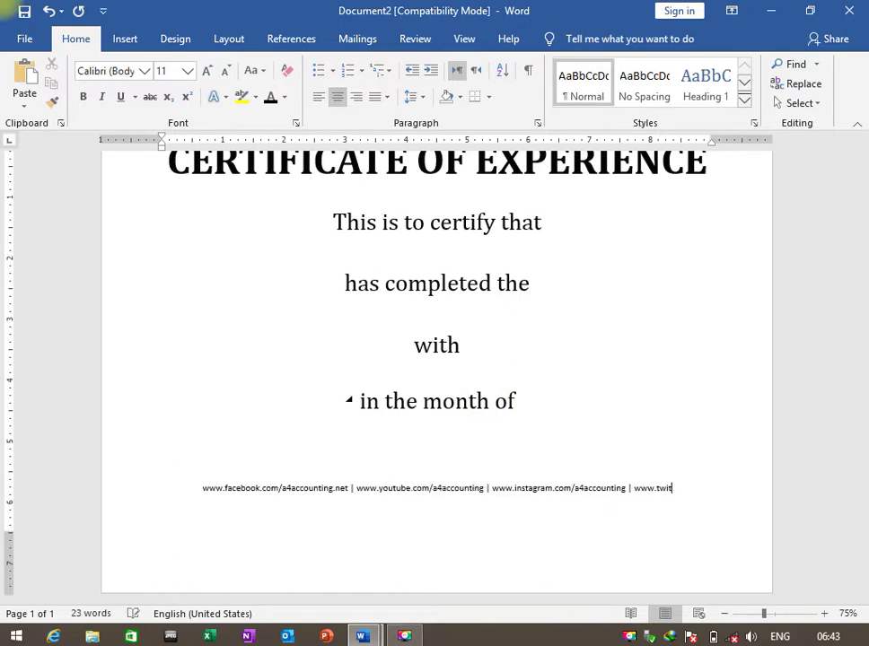
type("ter.com/a4")
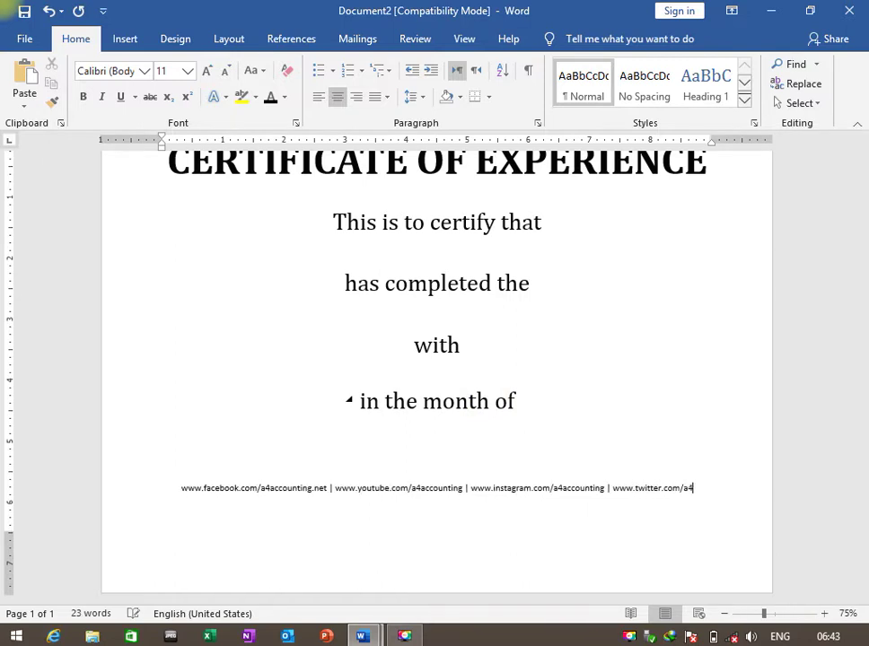
type("accounting3")
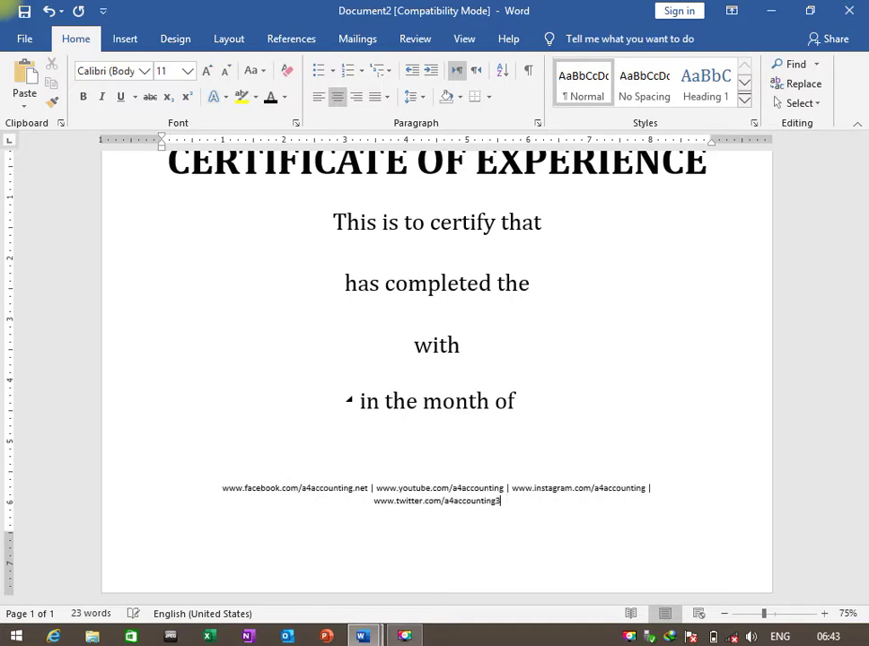
key("shift+Up")
key("shift+Home")
key("ctrl+bracketleft")
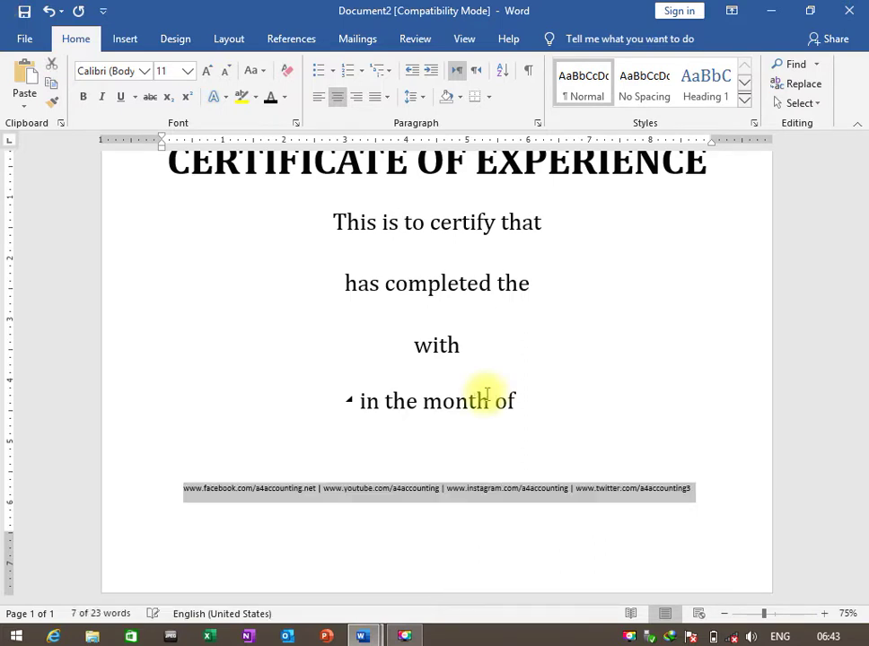
key("Left")
key("Up")
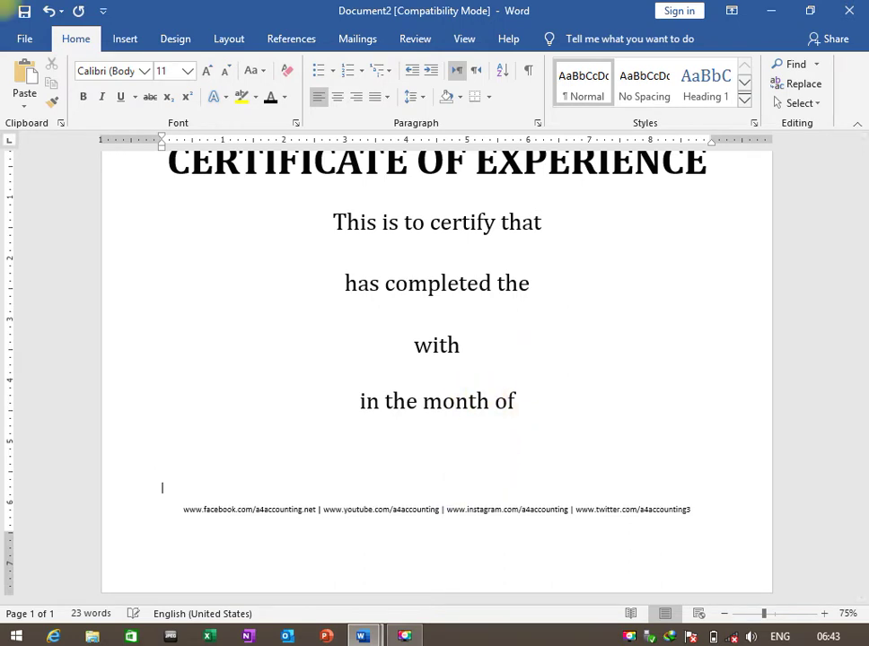
scroll(473, 455, "up", 2)
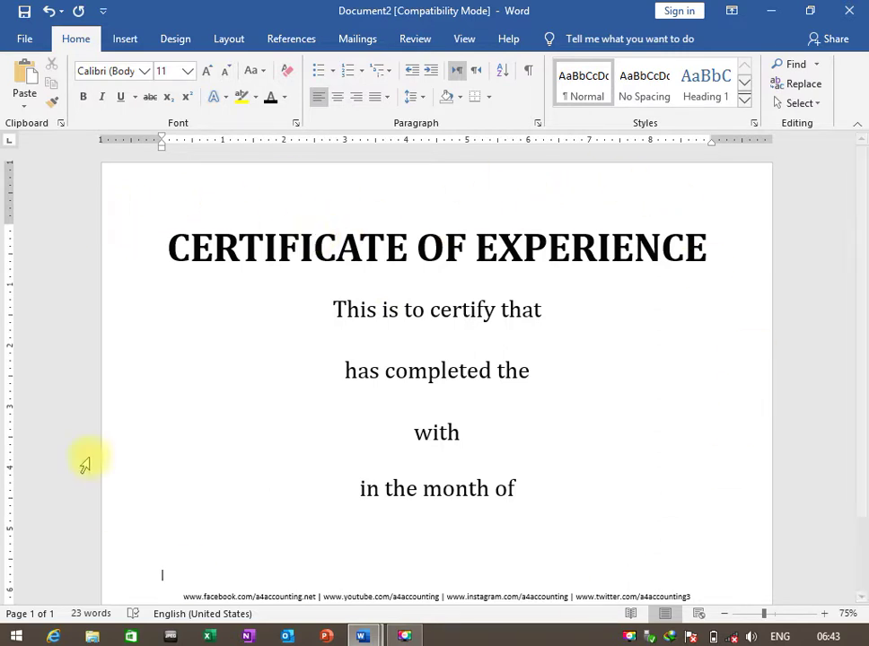
scroll(388, 282, "down", 2)
scroll(389, 282, "up", 2)
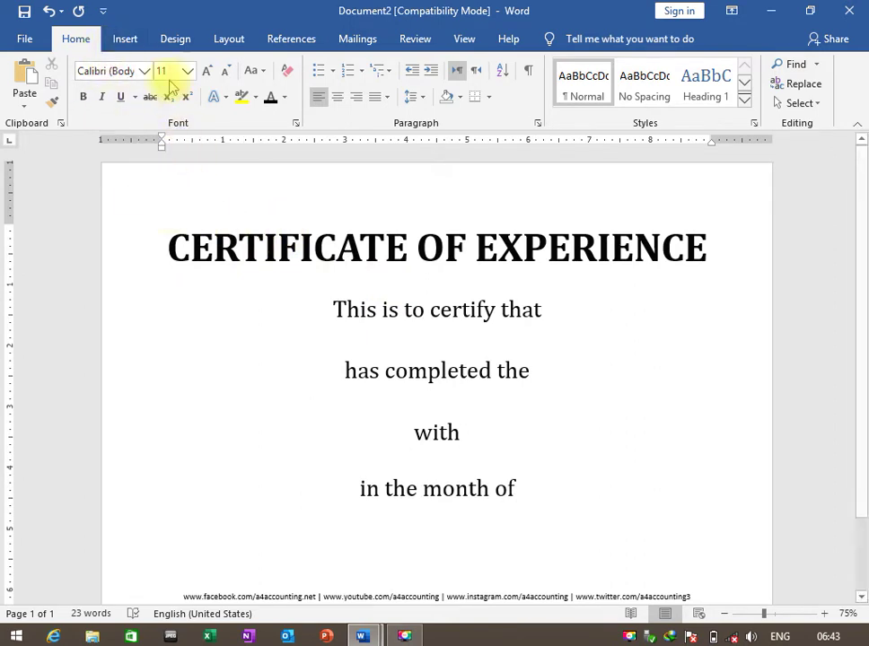
- Open Page Borders and choose a Box border with all four edges on
left_click(186, 45)
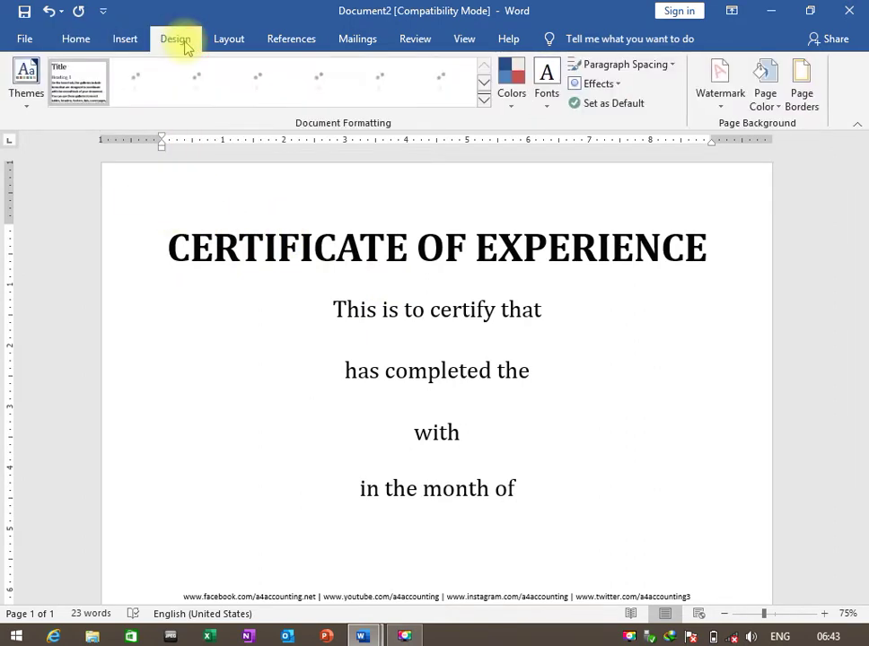
left_click(804, 90)
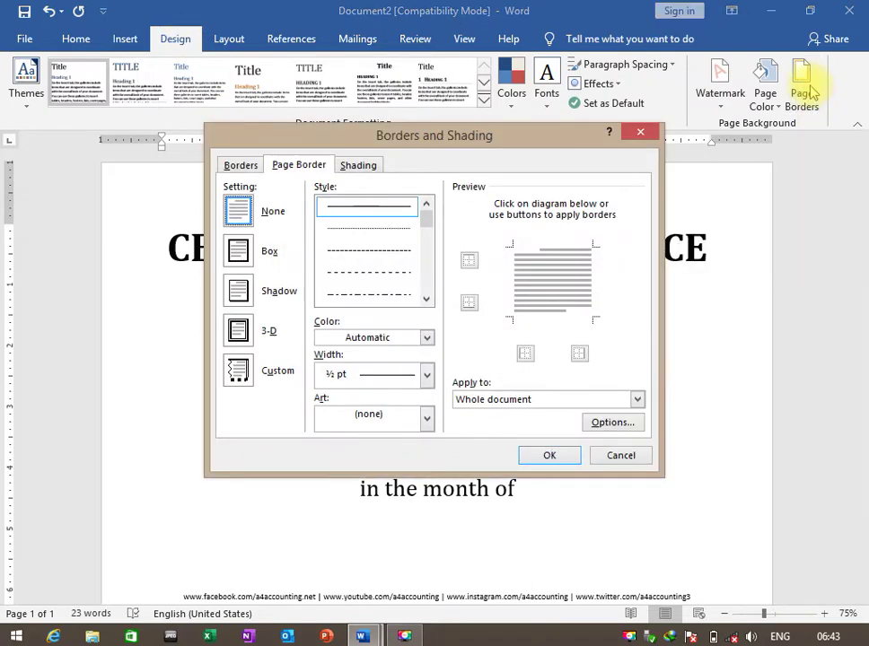
left_click(238, 165)
left_click(308, 165)
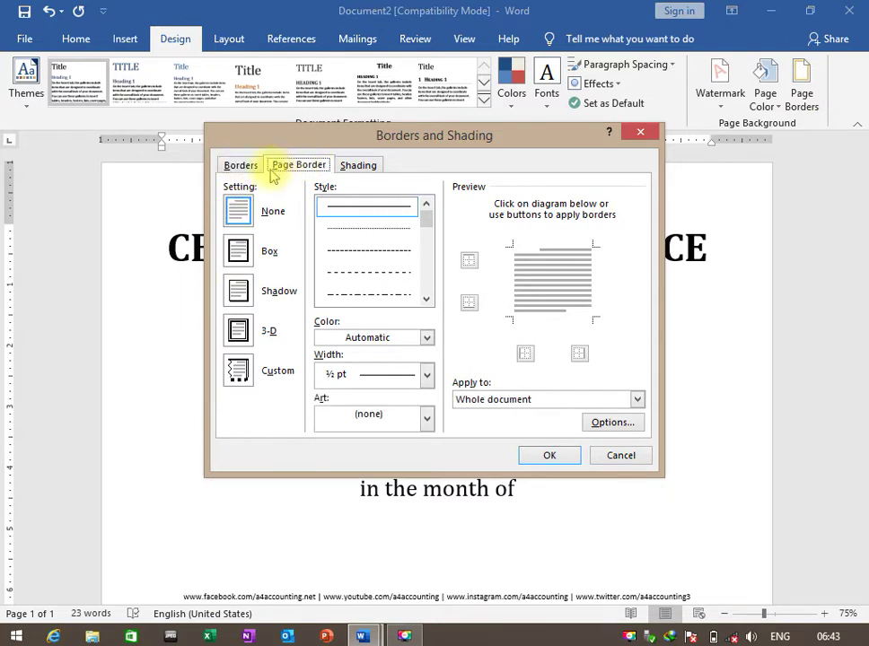
left_click(238, 252)
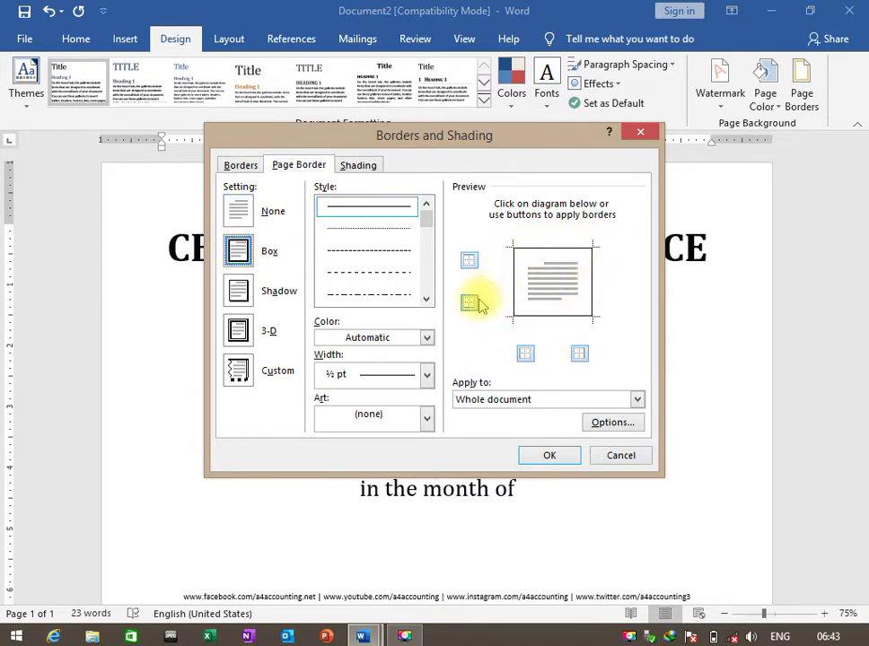
left_click(470, 262)
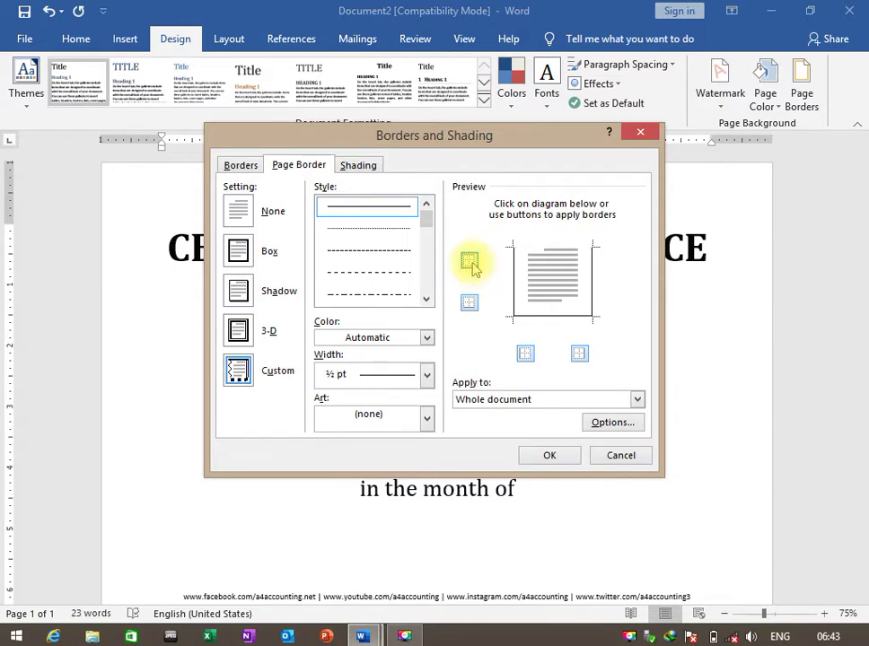
left_click(471, 263)
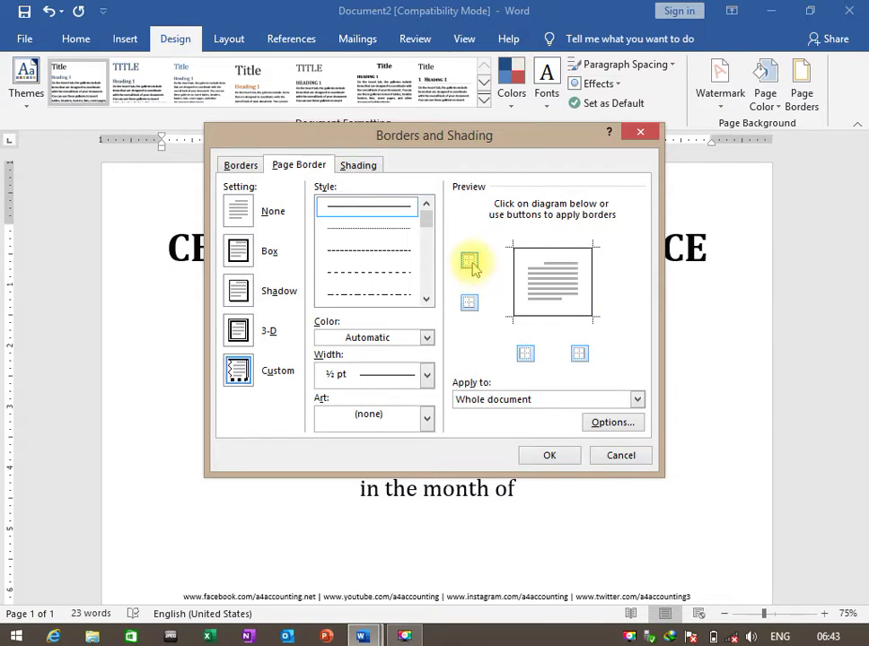
left_click(470, 262)
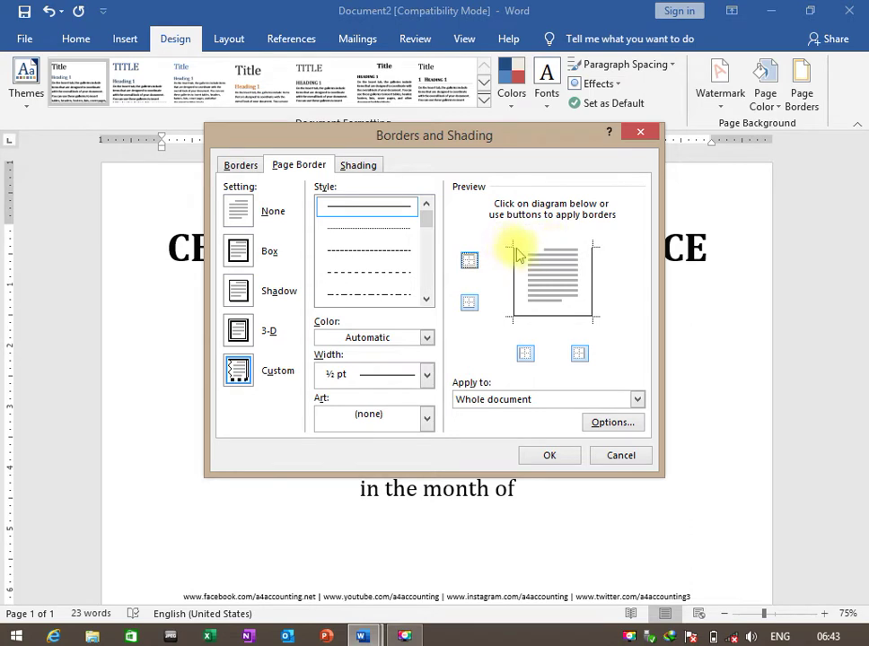
left_click(471, 263)
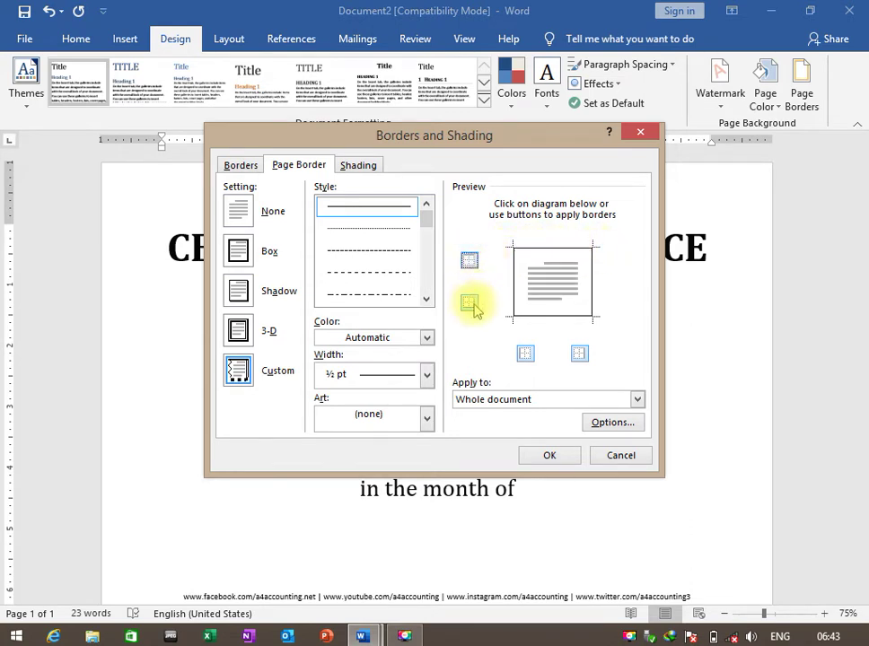
left_click(471, 305)
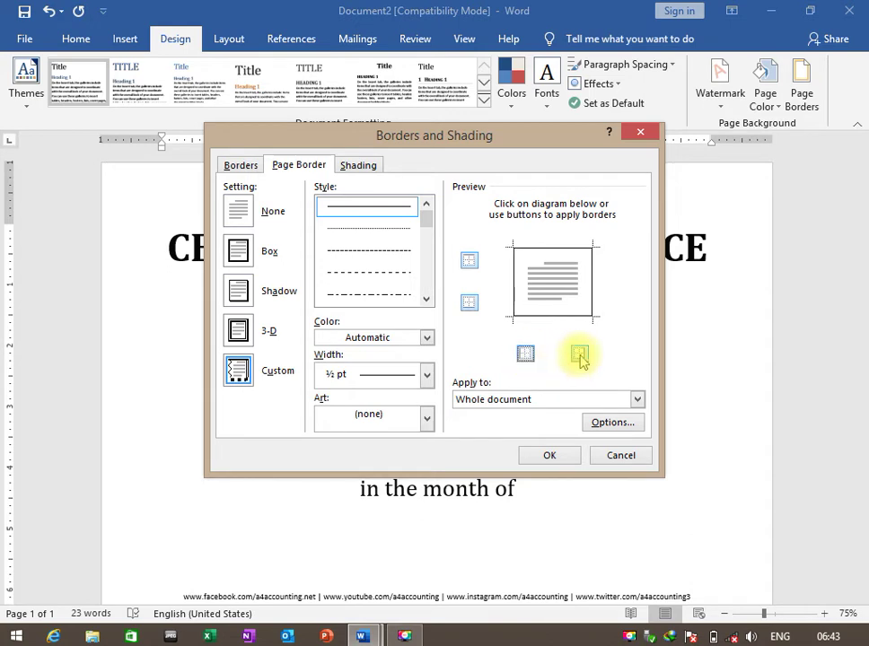
left_click(579, 356)
left_click(579, 356)
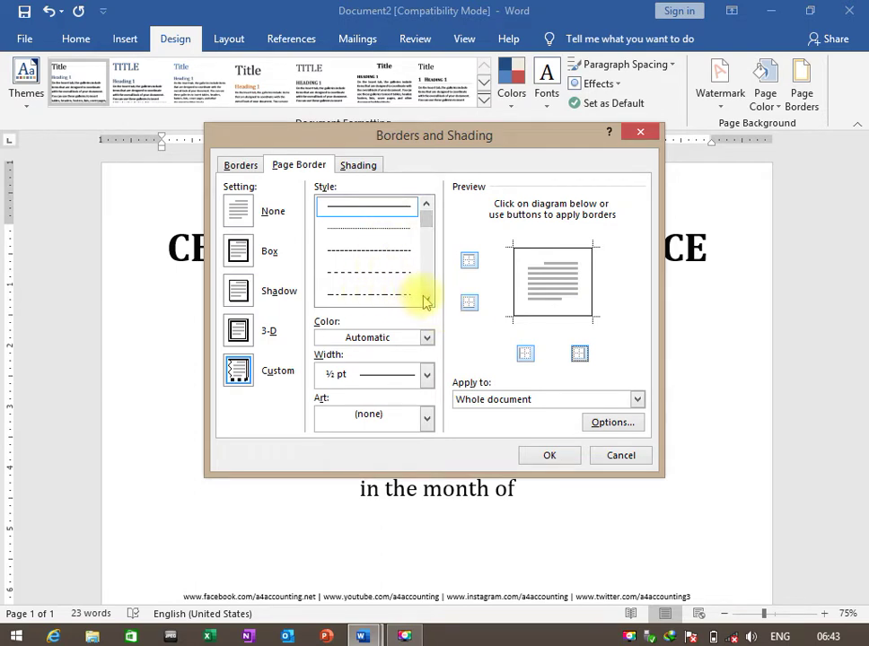
- Browse the line styles and art borders, keeping Art set to none
left_click(426, 300)
left_click(426, 301)
left_click(426, 301)
left_click(425, 301)
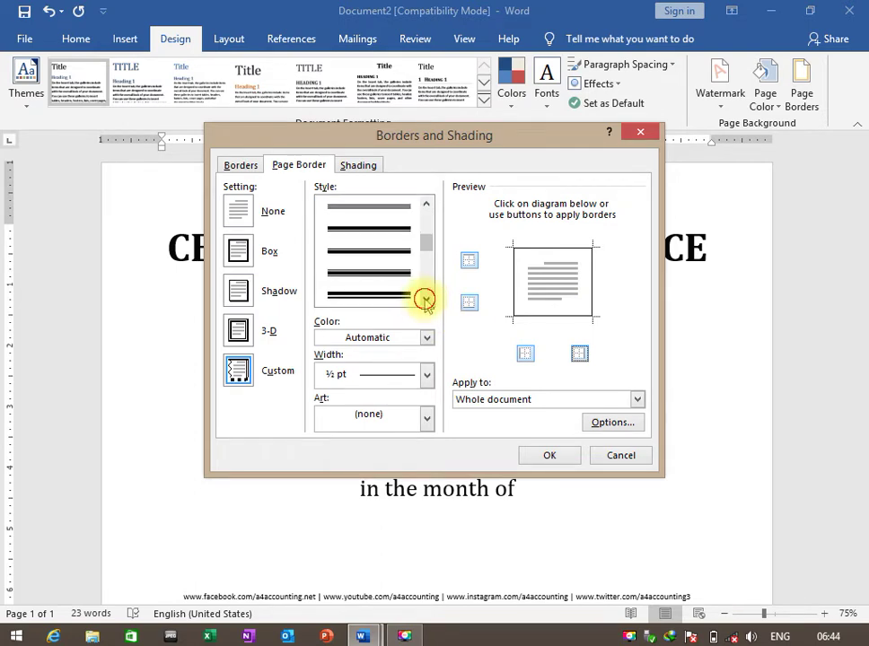
left_click(425, 301)
left_click(426, 301)
left_click(425, 299)
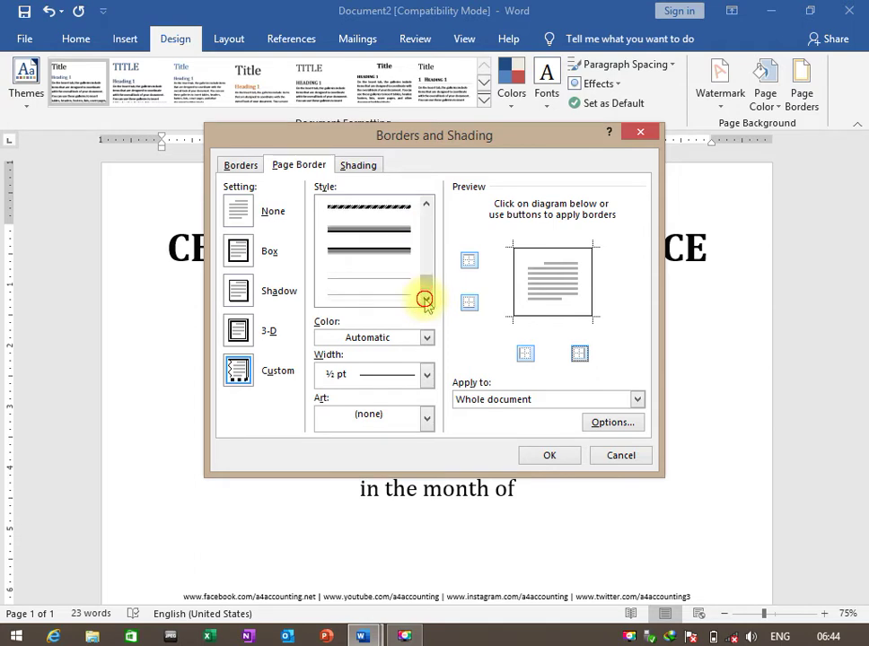
left_click_drag(424, 287, 426, 215)
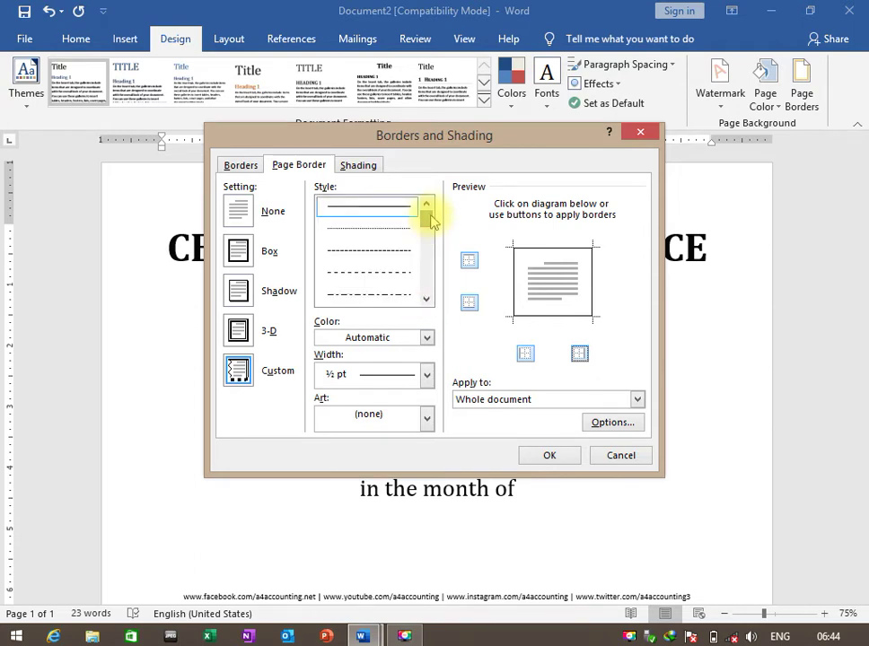
left_click(426, 418)
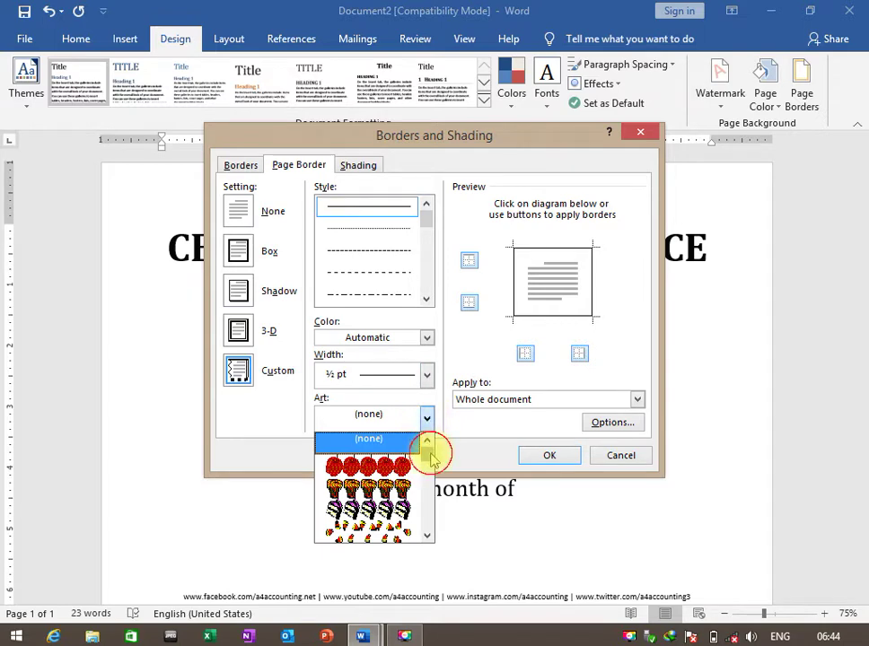
left_click_drag(431, 458, 427, 512)
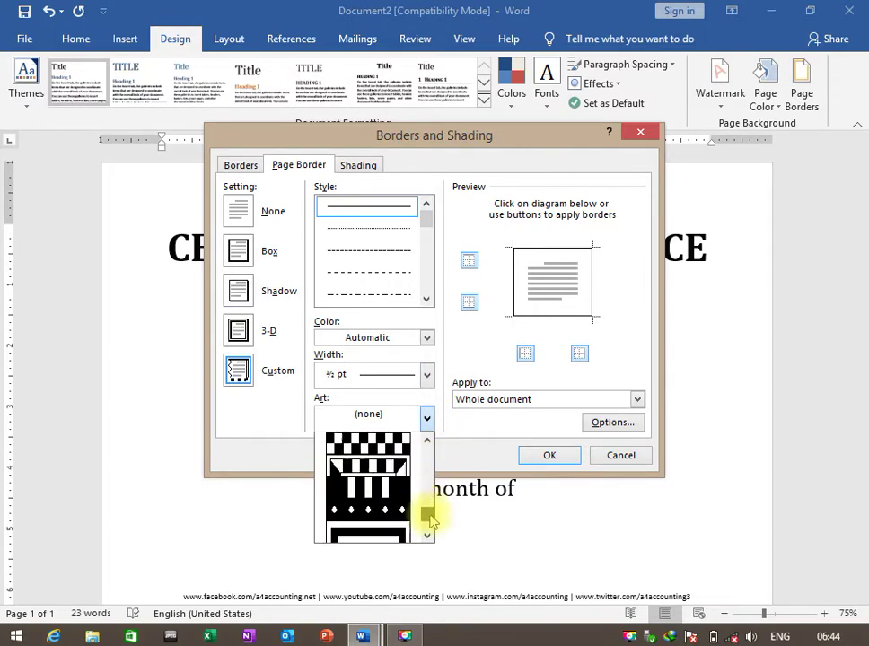
left_click_drag(427, 512, 442, 443)
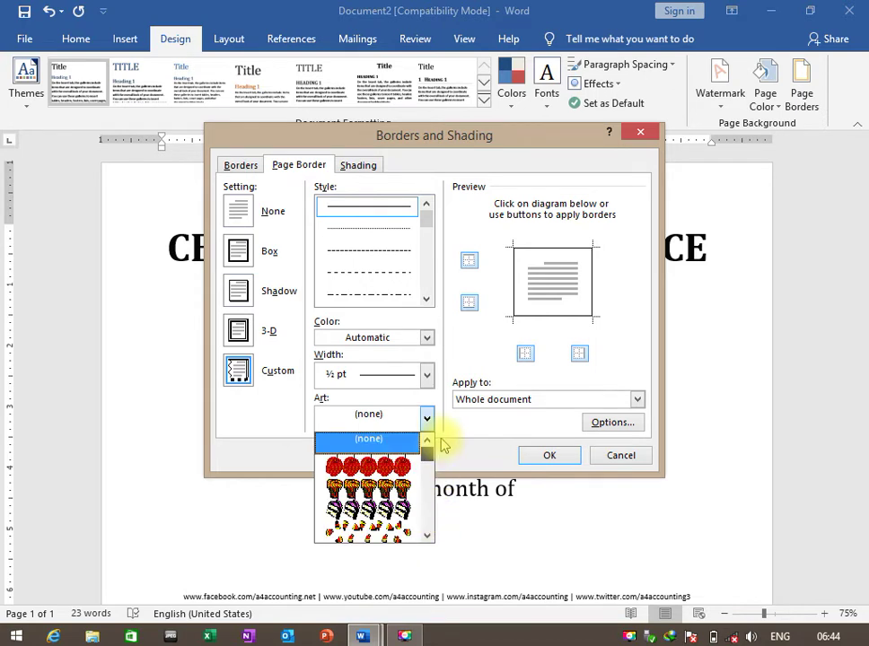
left_click(446, 350)
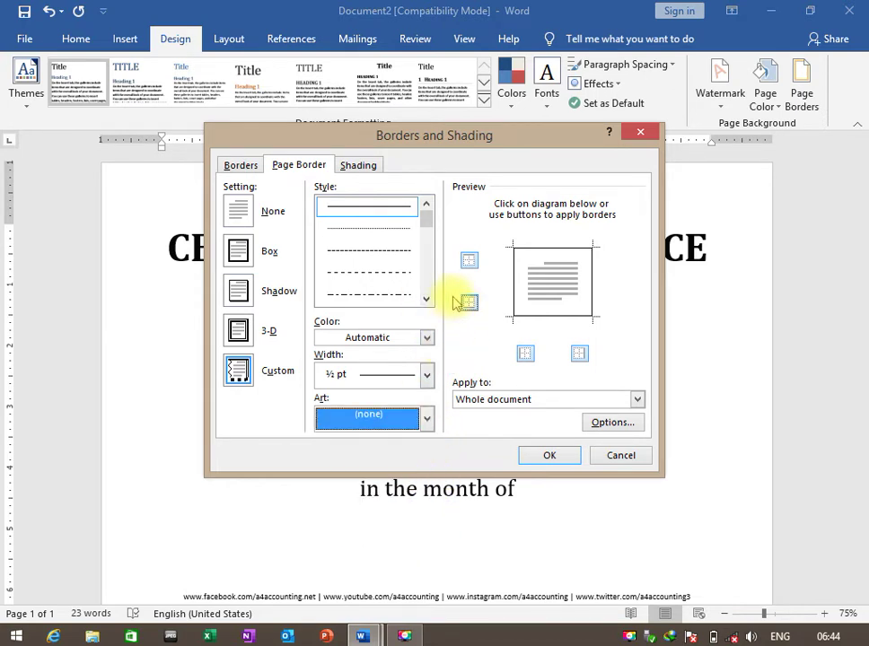
- Apply a thick solid dark teal 4½ pt border to the whole page
left_click(426, 300)
left_click(426, 300)
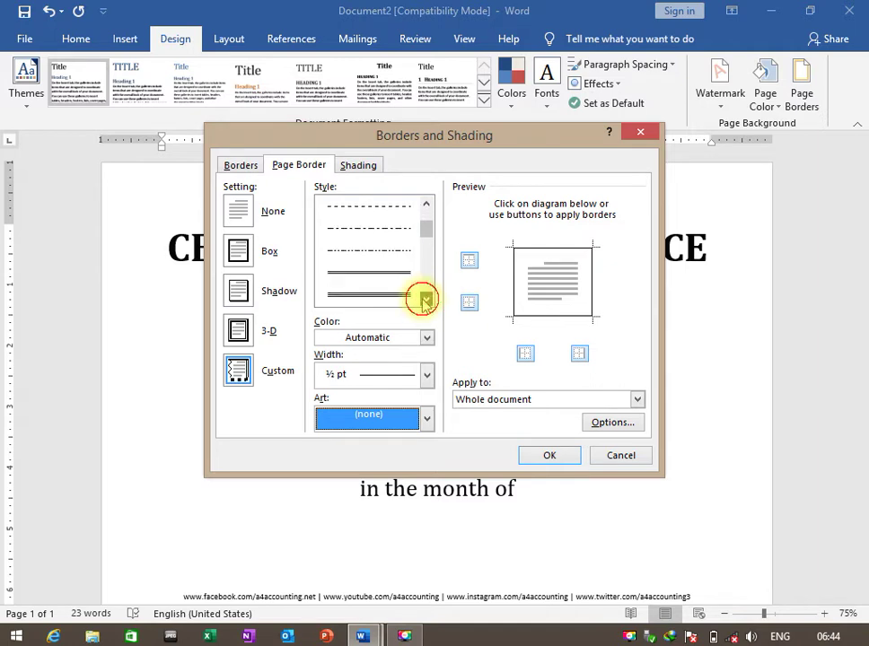
left_click(426, 300)
left_click(388, 277)
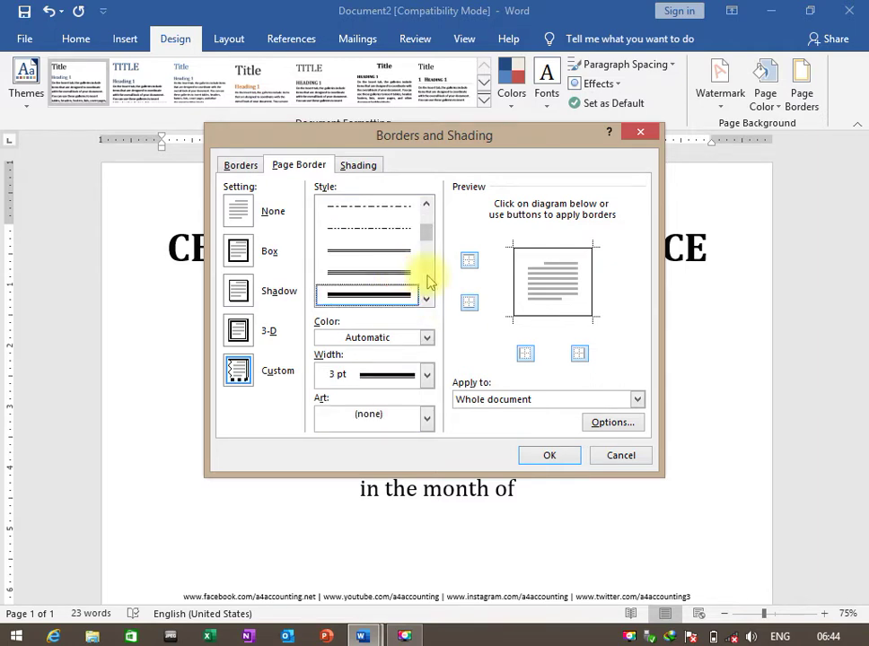
left_click(549, 460)
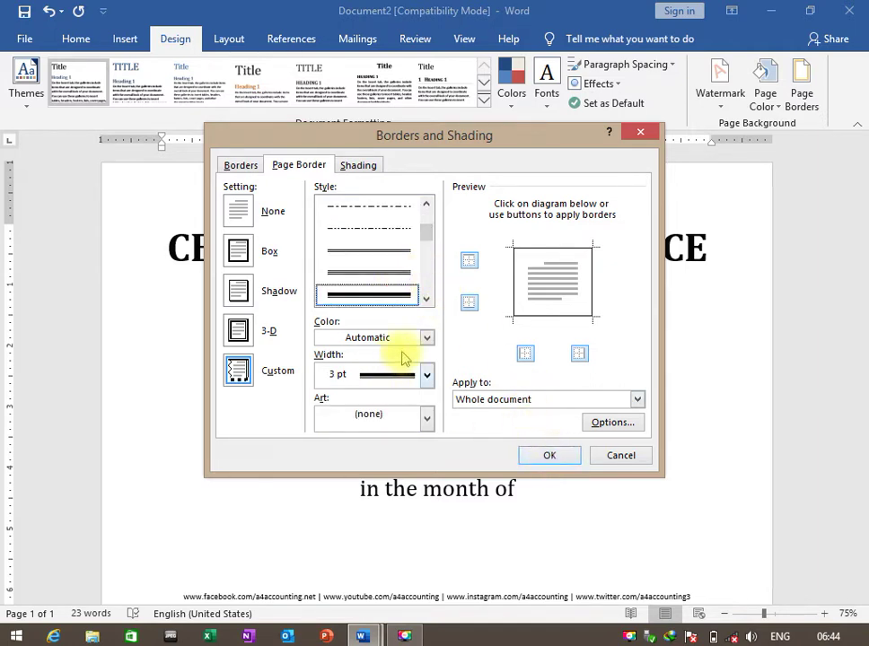
left_click(428, 338)
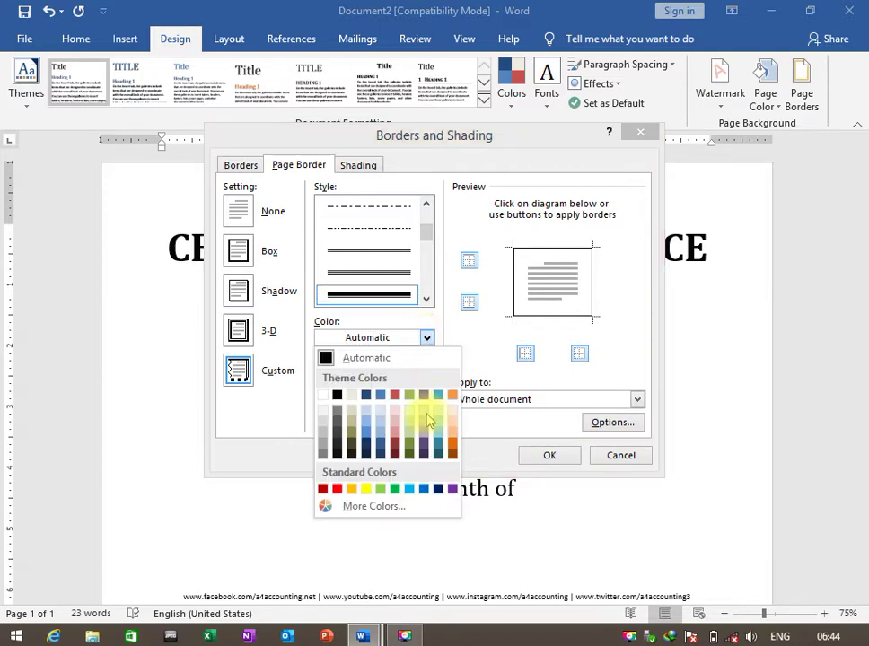
left_click(440, 451)
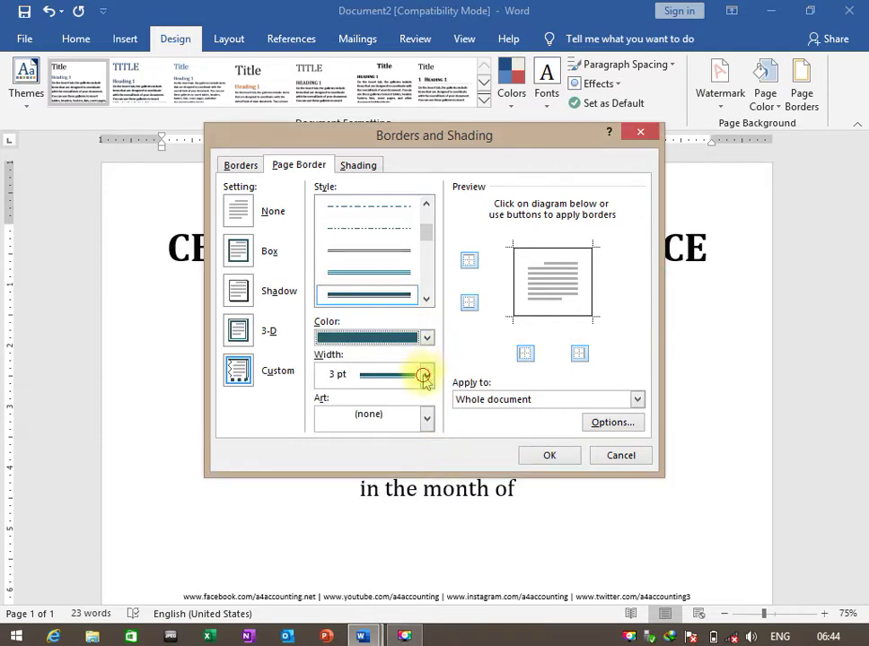
left_click(424, 376)
left_click(400, 461)
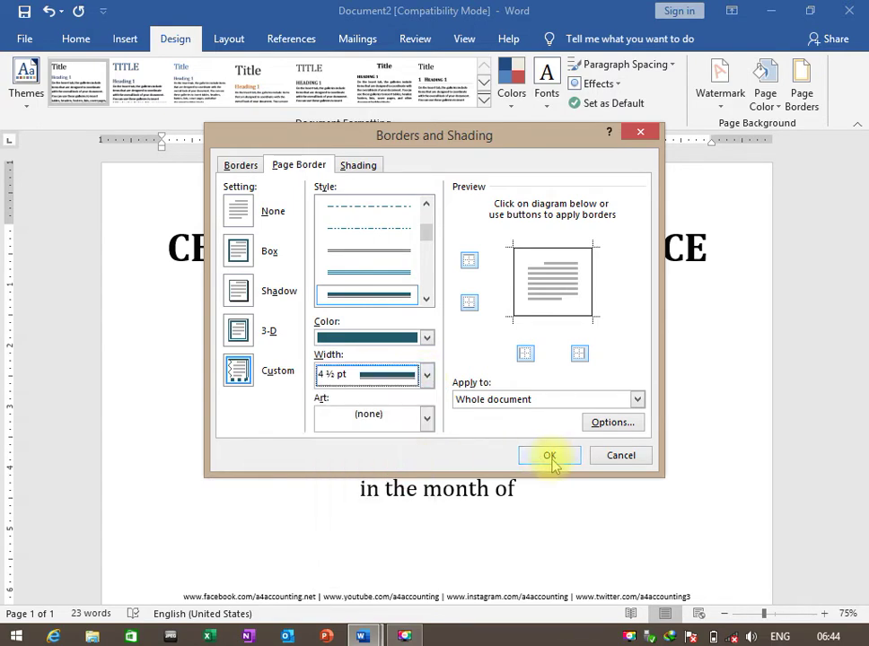
left_click(550, 457)
- Change the page border colour to dark navy
scroll(377, 374, "down", 1)
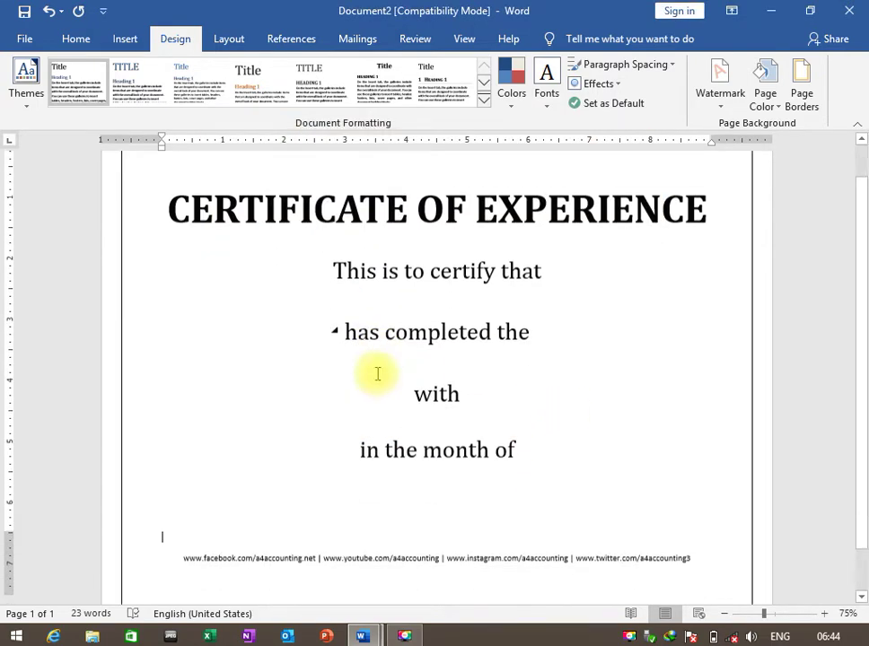
left_click(801, 82)
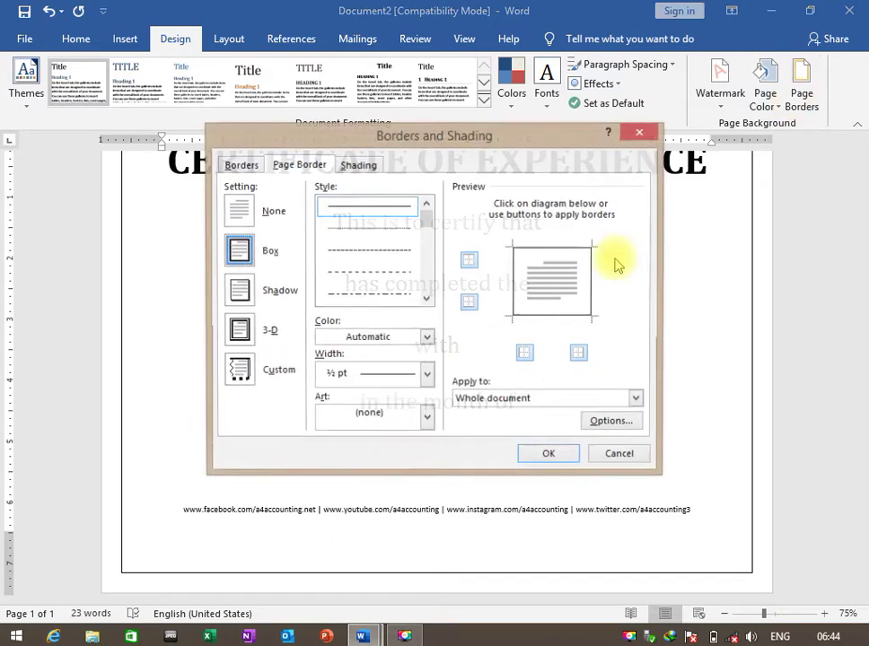
left_click(428, 337)
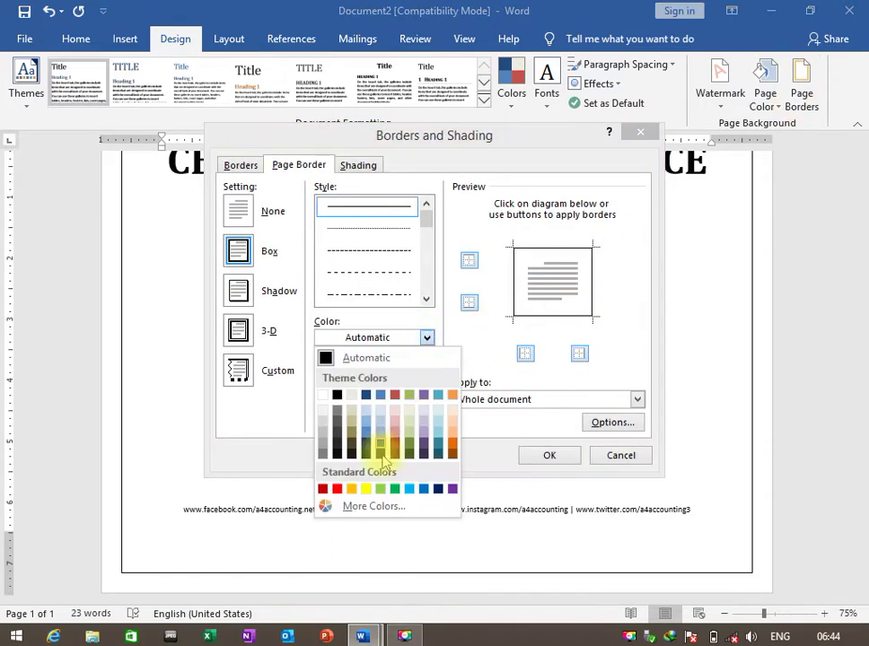
left_click(440, 453)
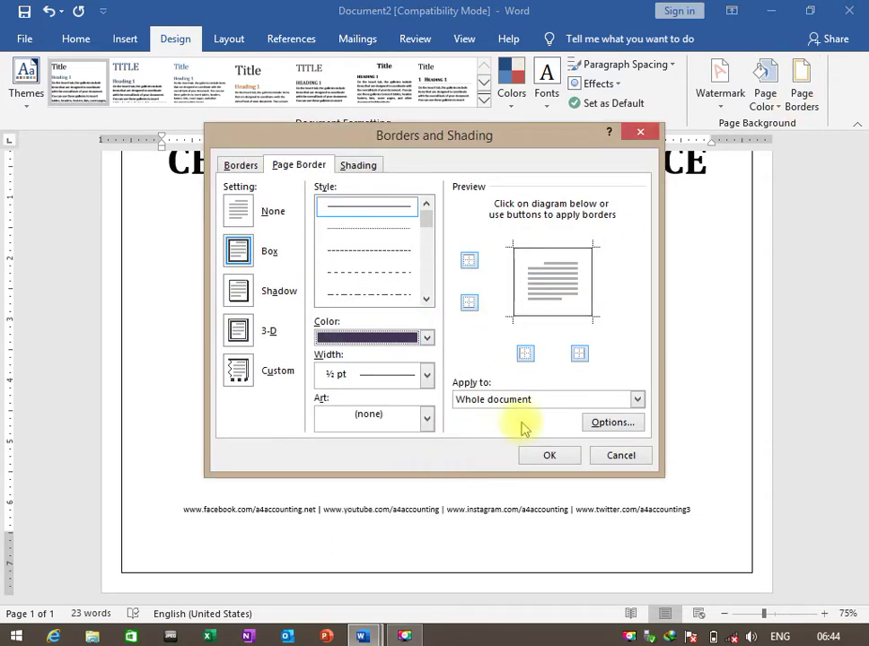
left_click(546, 454)
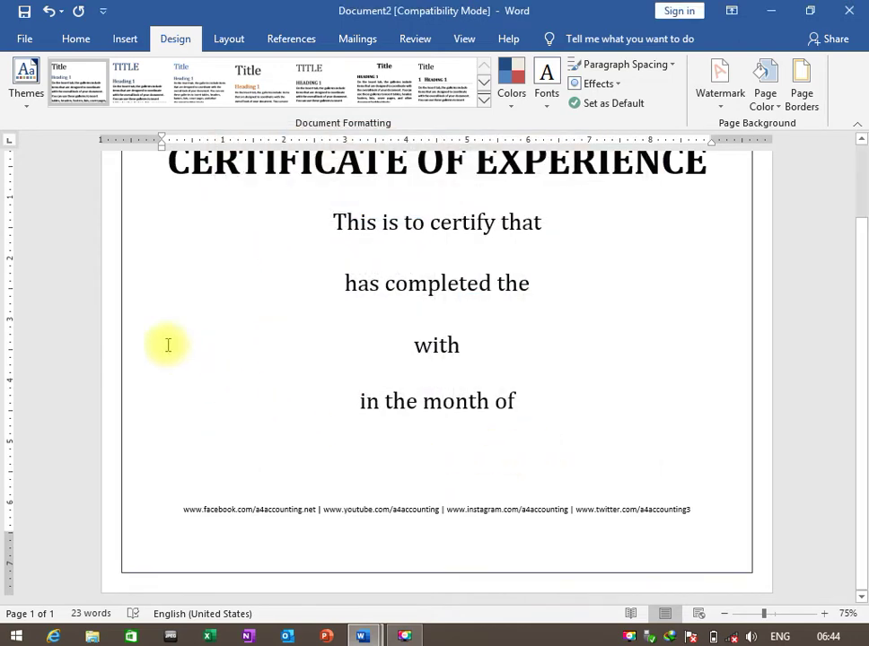
- Set the page border width to 4½ pt
left_click(801, 92)
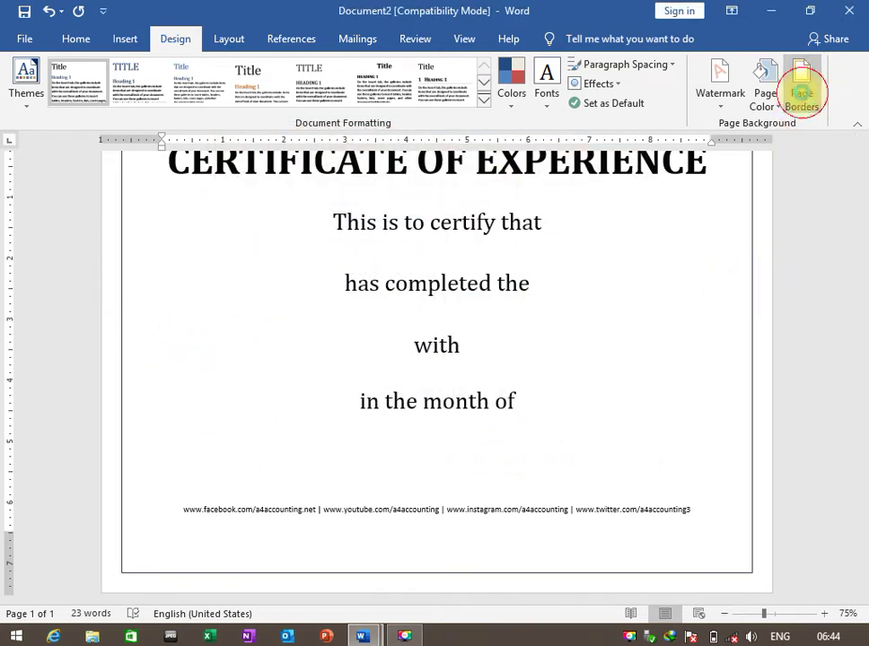
left_click(426, 376)
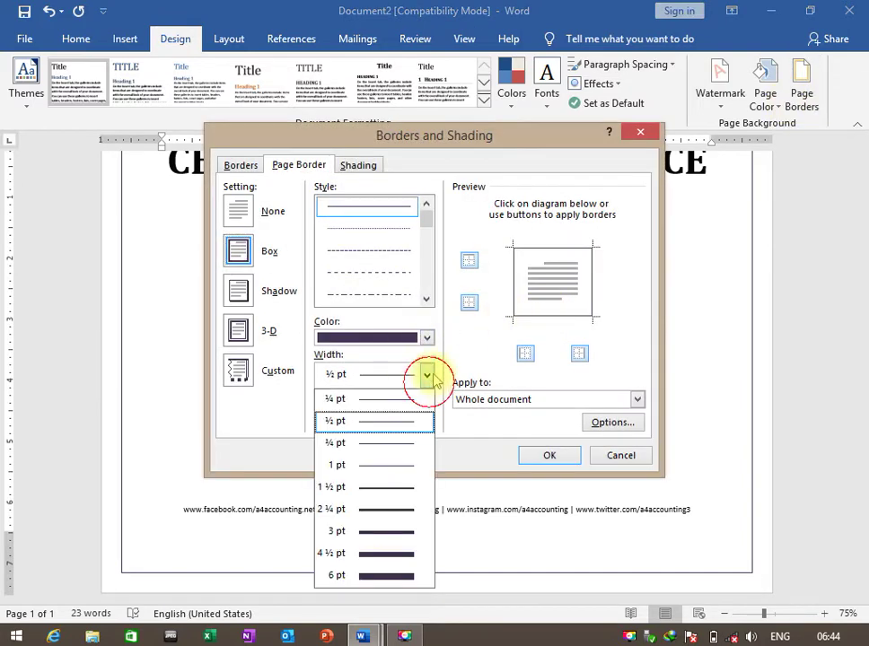
left_click(401, 555)
left_click(549, 455)
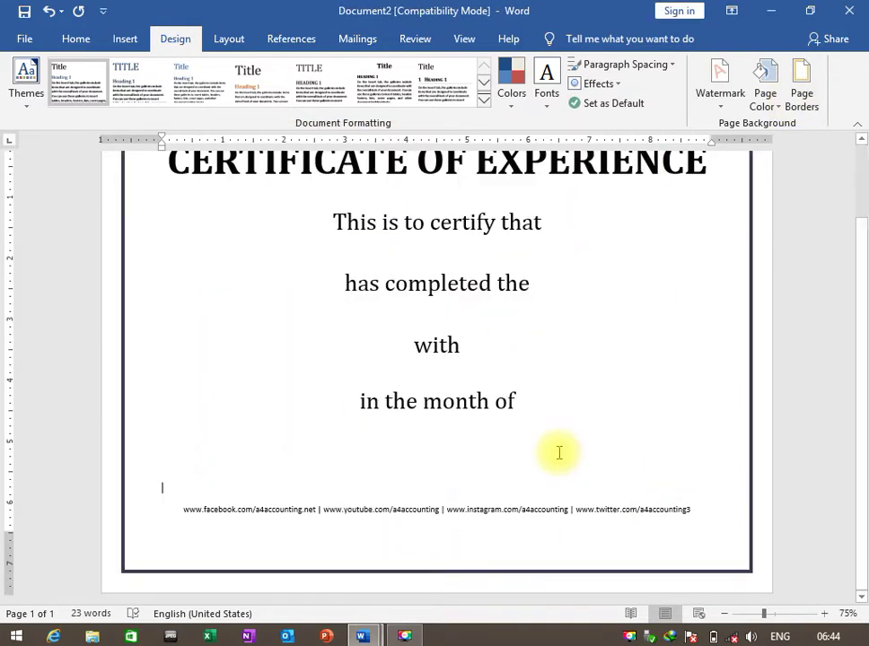
- Switch the page border to the thick-and-thin double line style
scroll(669, 443, "up", 2)
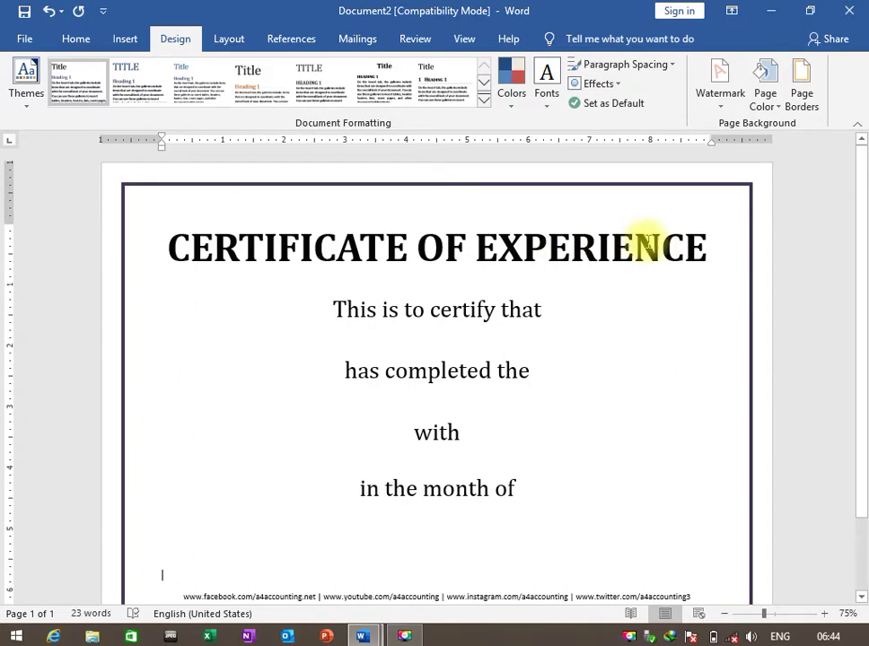
scroll(641, 335, "down", 2)
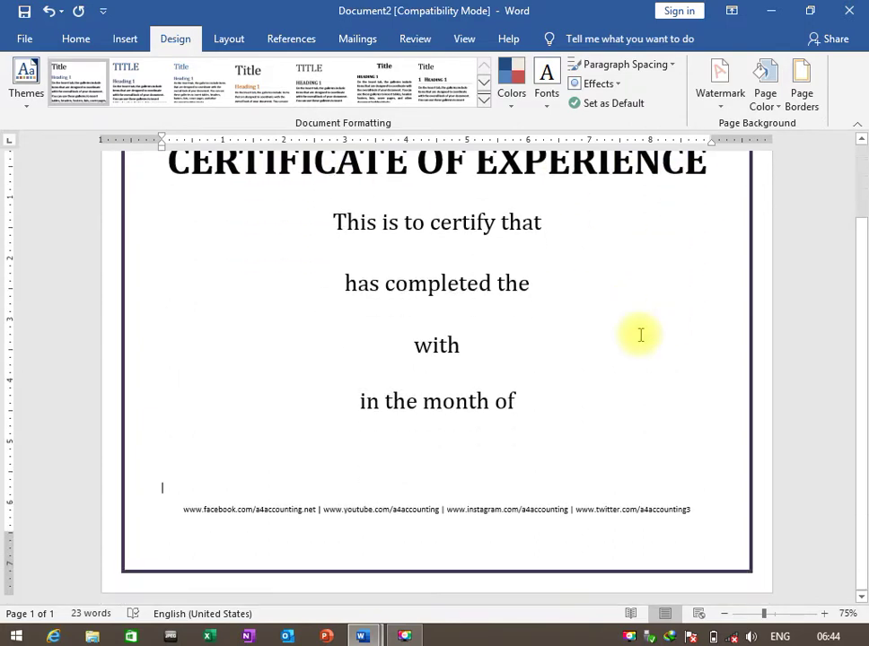
left_click(804, 86)
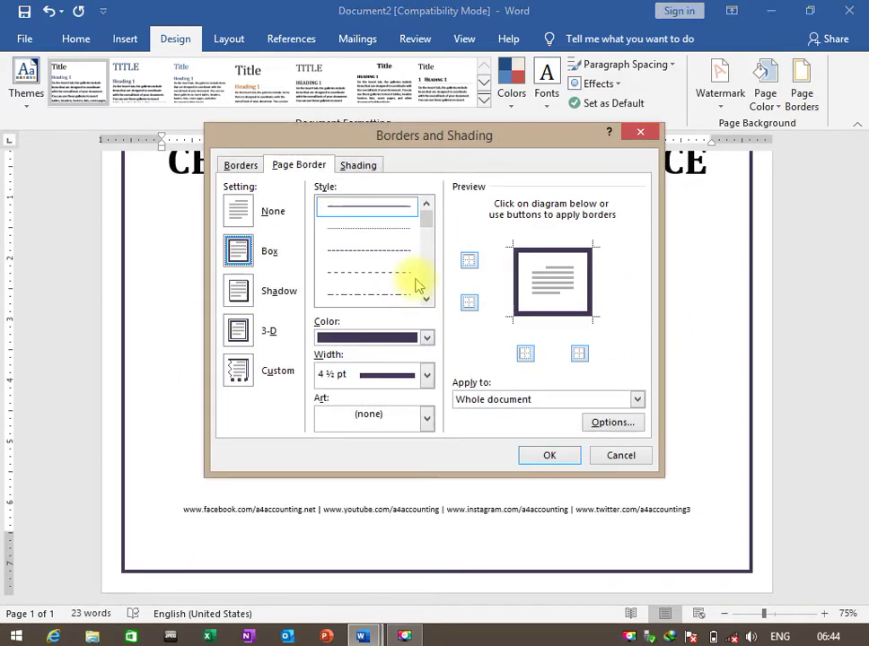
left_click(423, 301)
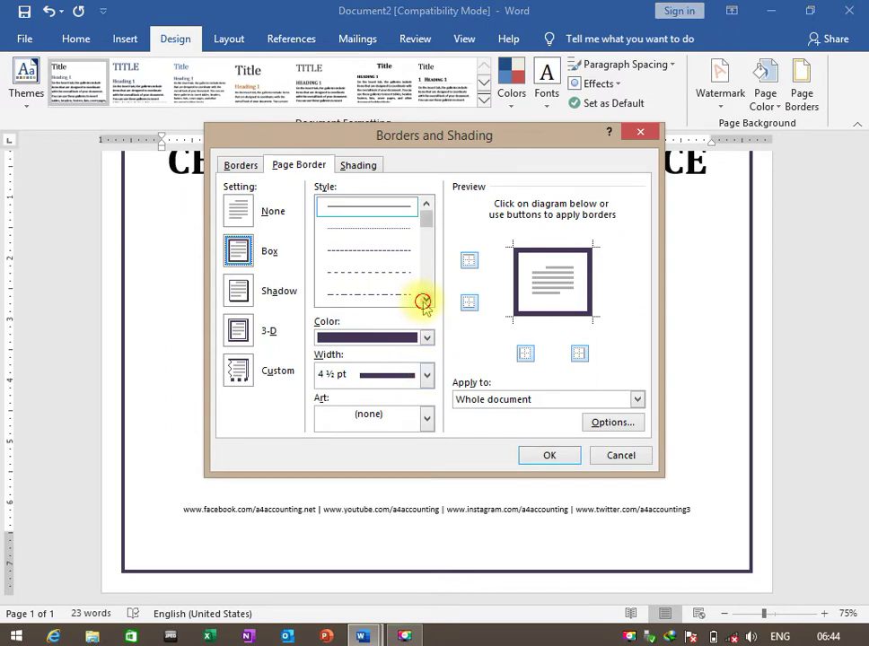
left_click(386, 294)
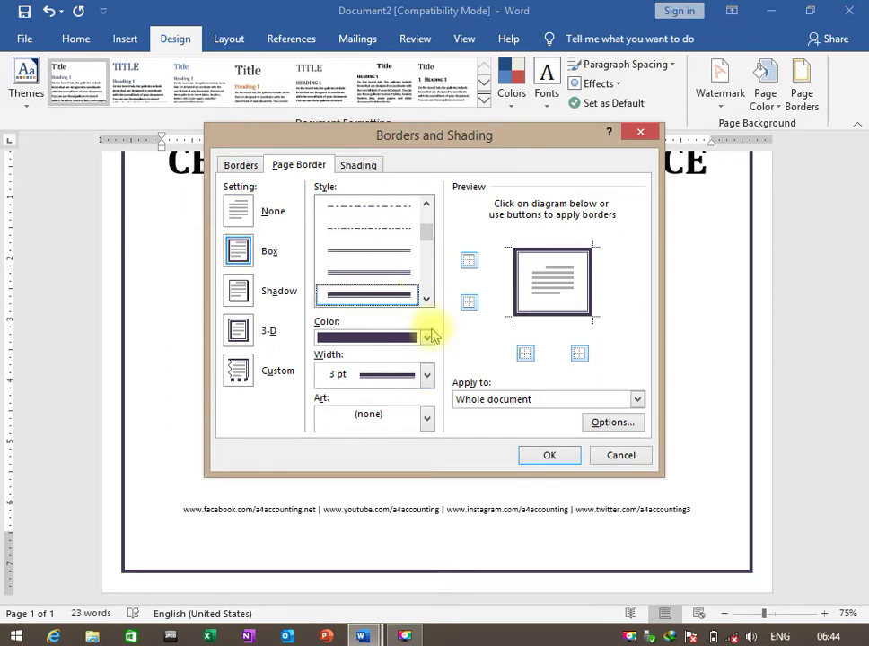
left_click(536, 454)
scroll(633, 434, "up", 2)
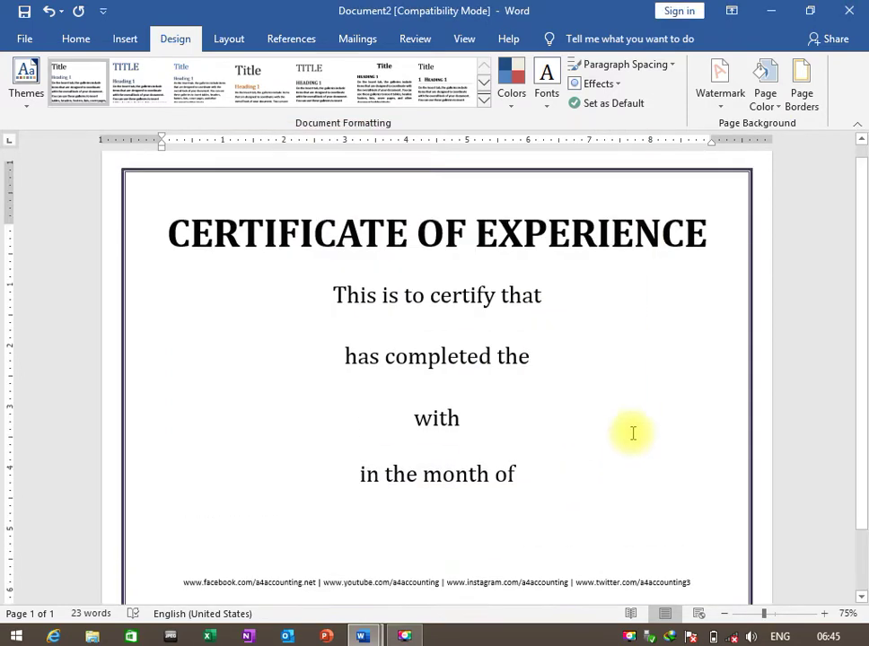
scroll(186, 315, "down", 2)
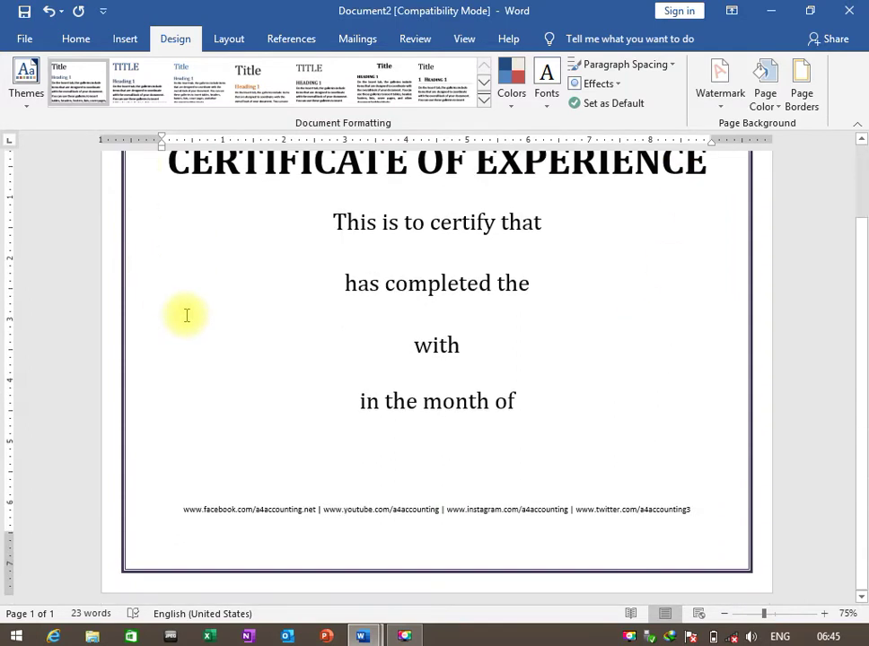
scroll(450, 301, "up", 2)
left_click(452, 310)
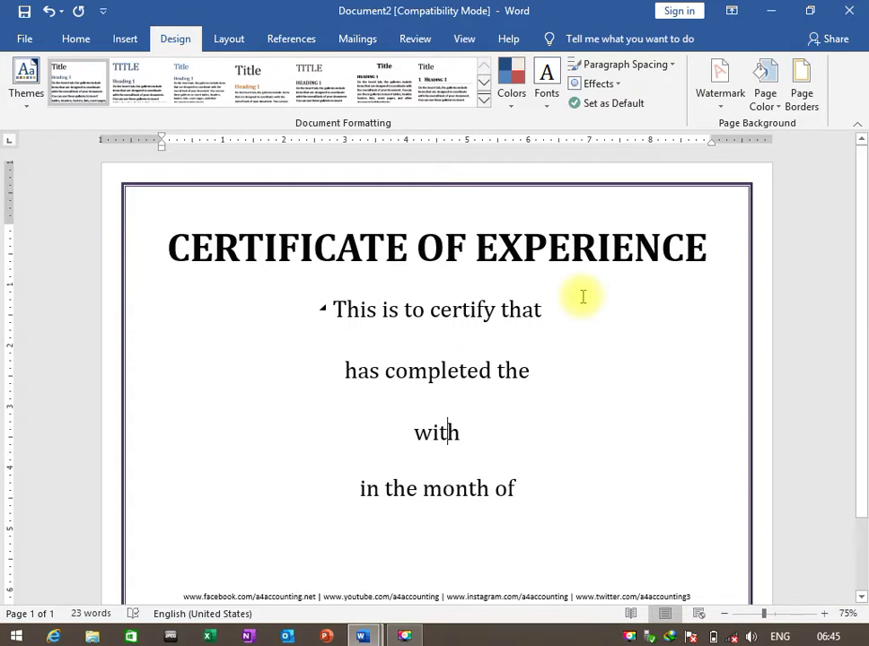
key("Down")
key("Down")
key("End")
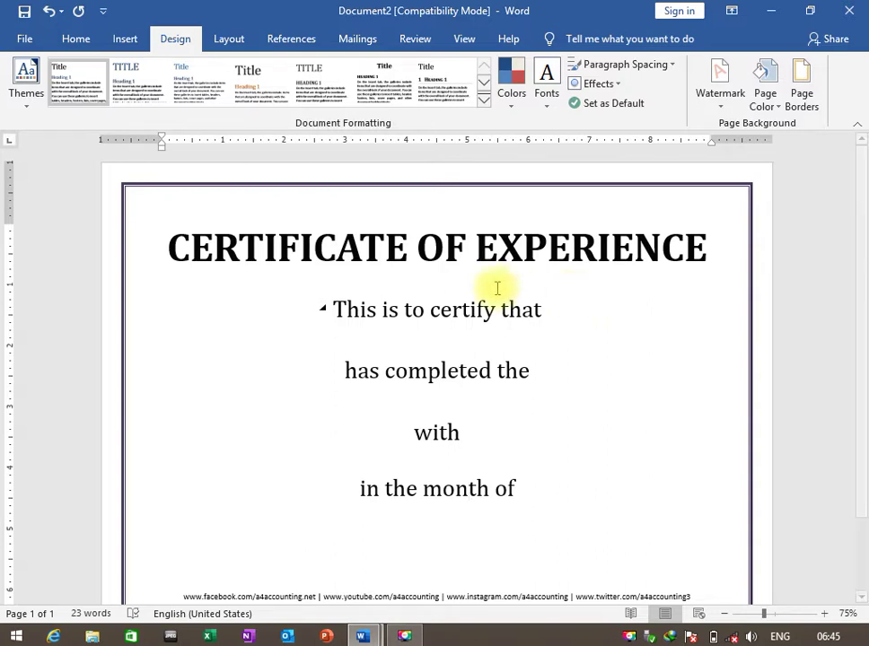
scroll(465, 296, "down", 2)
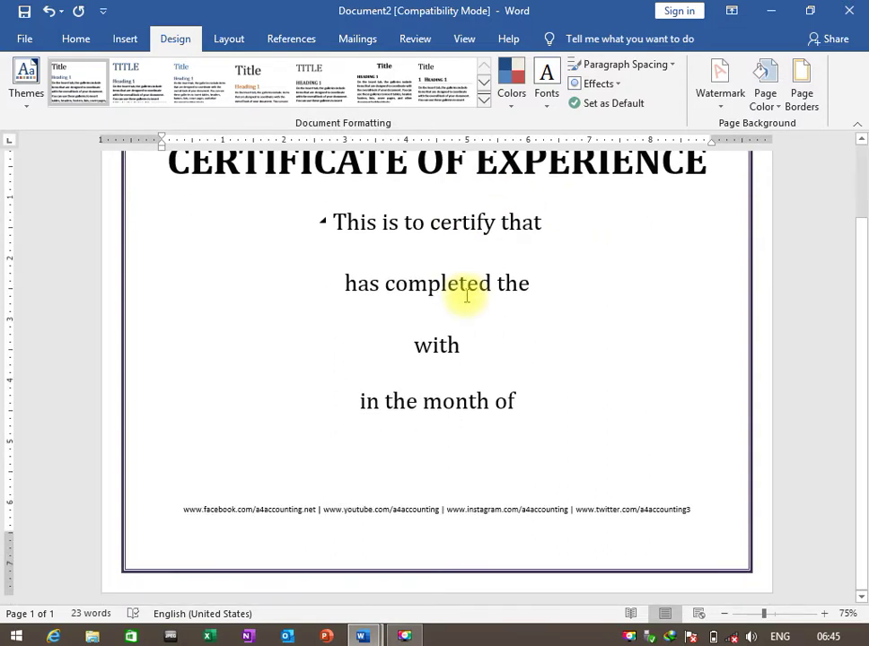
scroll(466, 296, "up", 2)
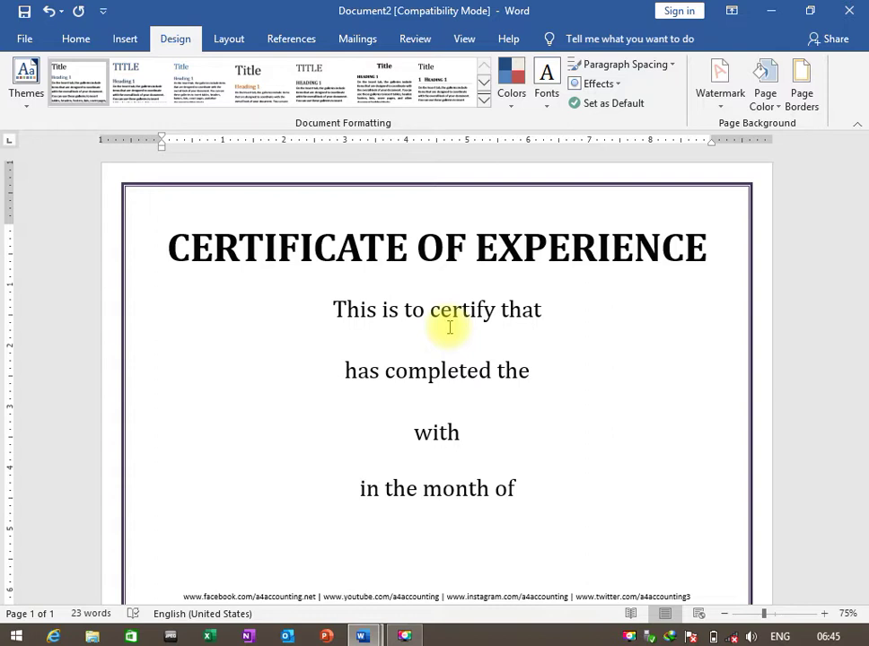
- Open the DATA workbook from the desktop and bold header cells A1:E1
key("super+d")
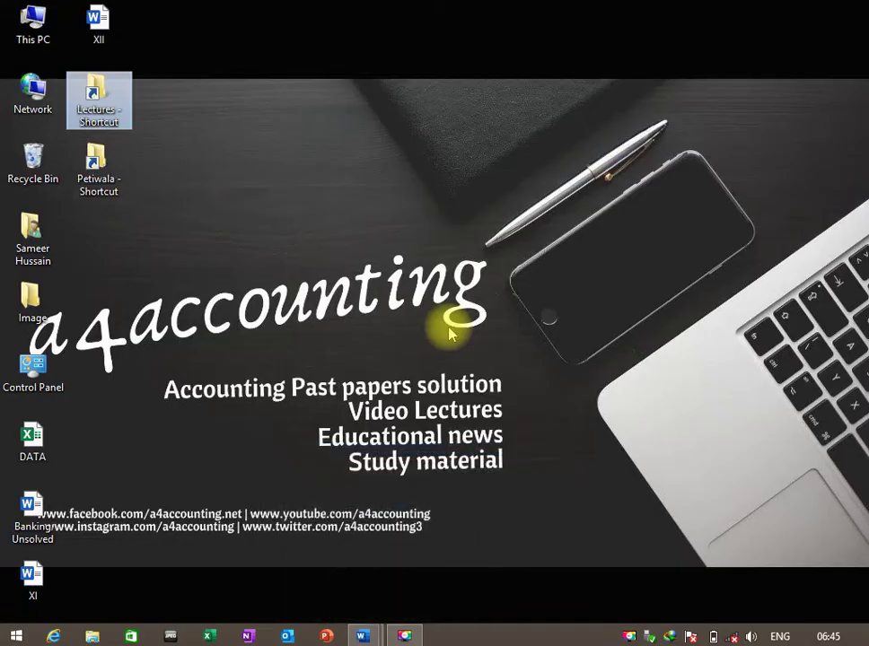
double_click(38, 442)
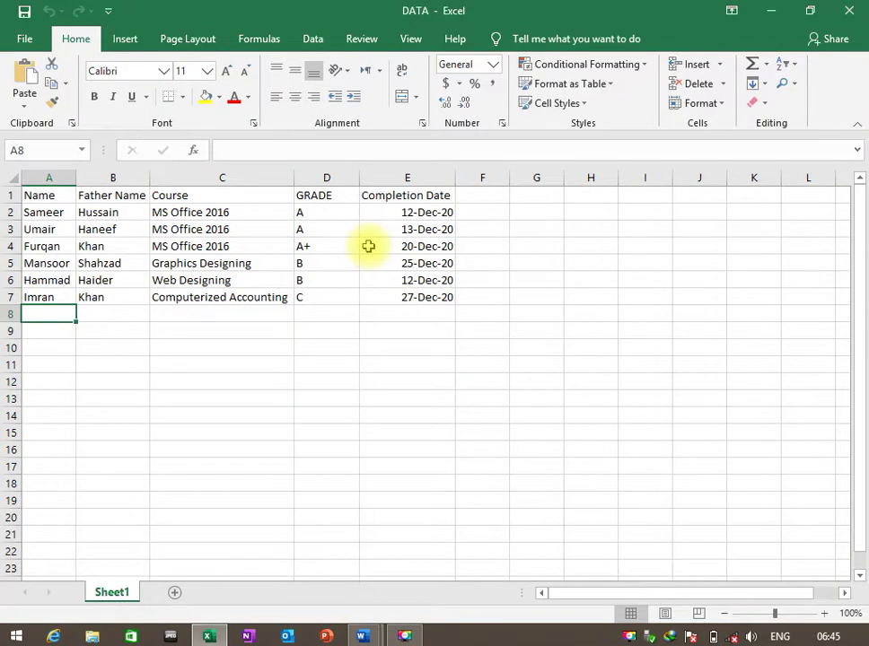
left_click(47, 197)
key("shift+Right")
key("shift+Right")
key("shift+Right")
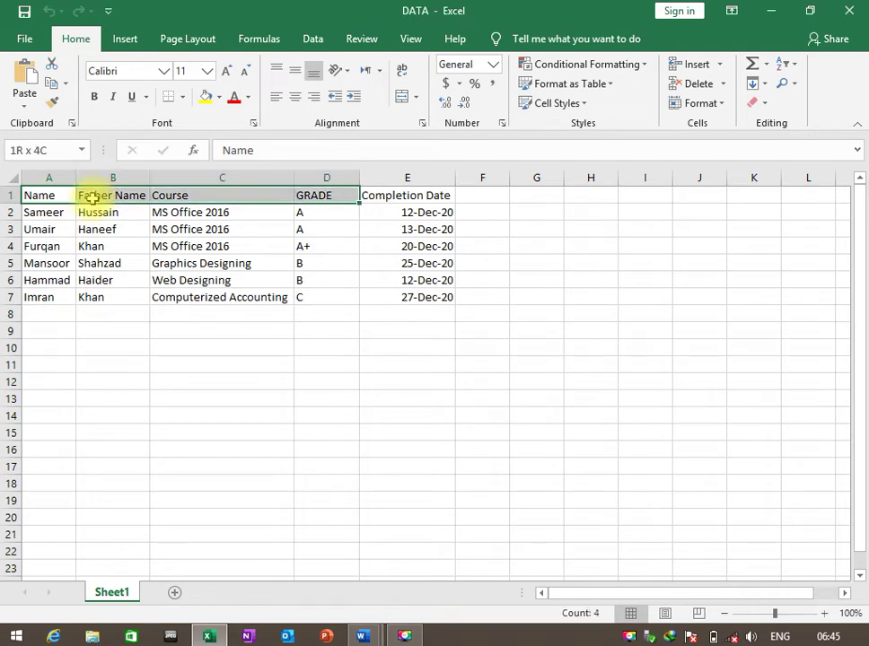
key("shift+Right")
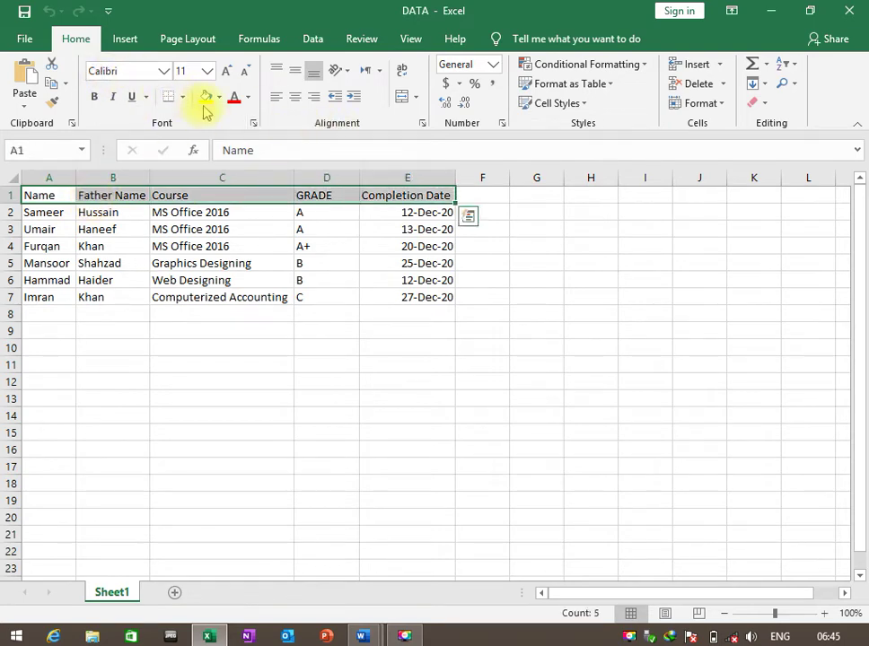
left_click(95, 98)
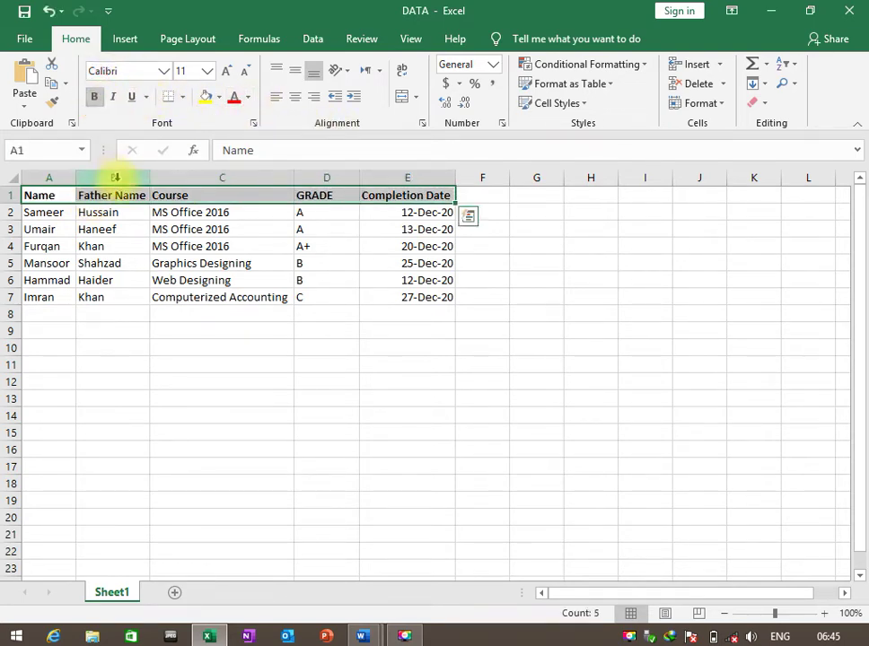
- Save the DATA workbook and minimize Excel
left_click(59, 212)
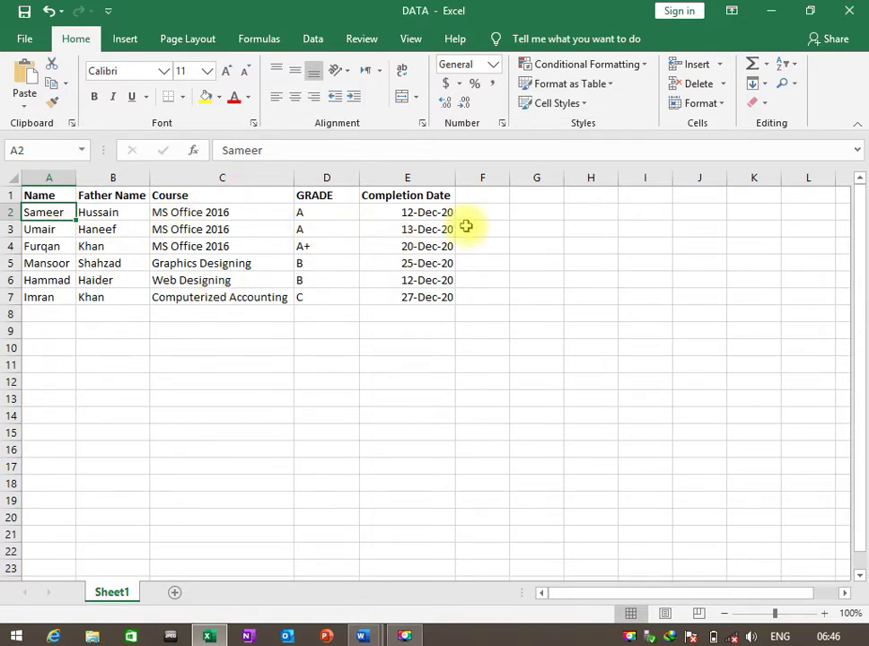
key("ctrl+s")
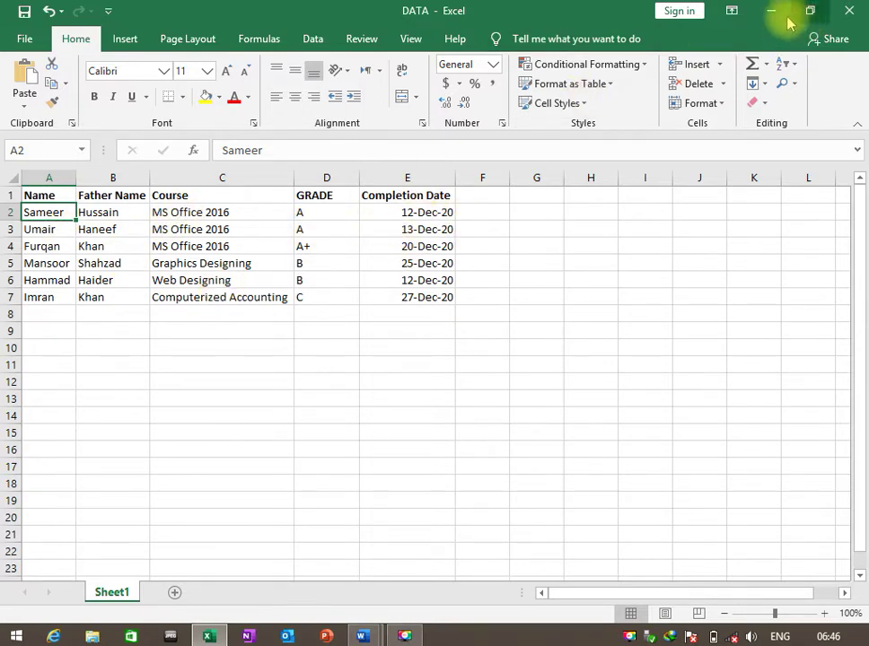
left_click(774, 12)
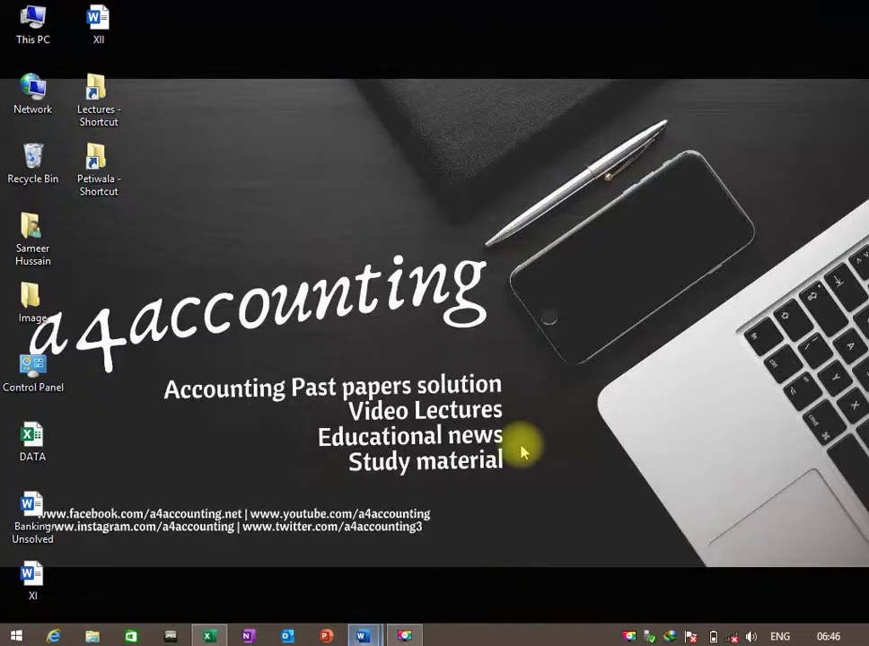
- Switch back to the Document2 certificate in Word and view the whole page
key("alt+Tab")
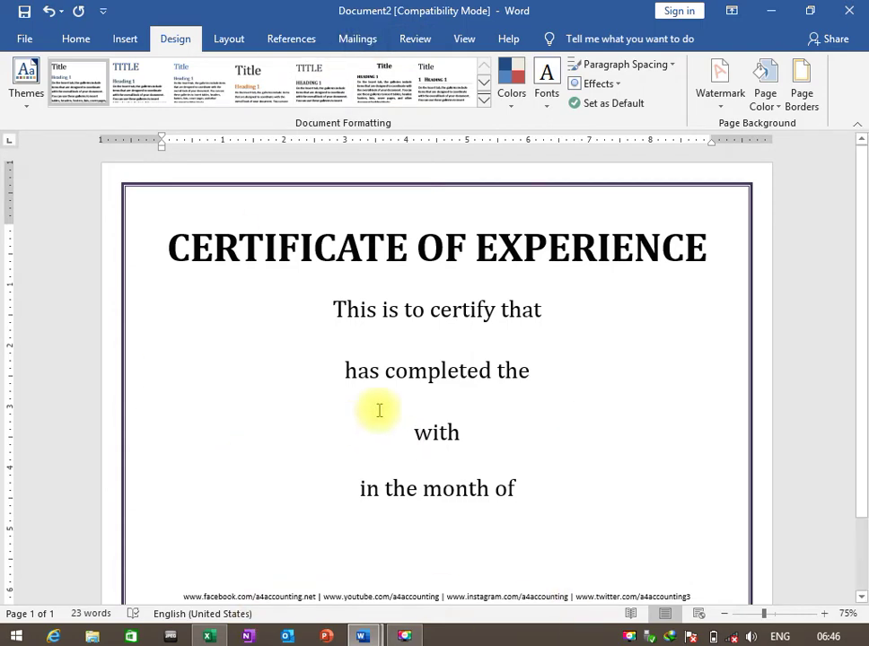
scroll(378, 409, "down", 2)
scroll(378, 410, "up", 2)
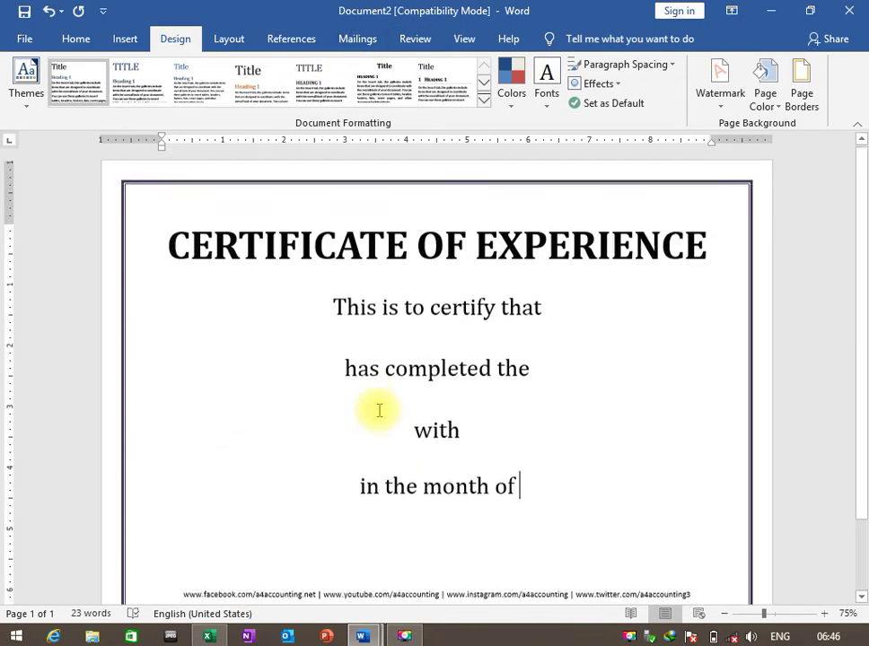
- Launch the Step-by-Step Mail Merge Wizard from Mailings, with Letters as the document type
left_click(359, 38)
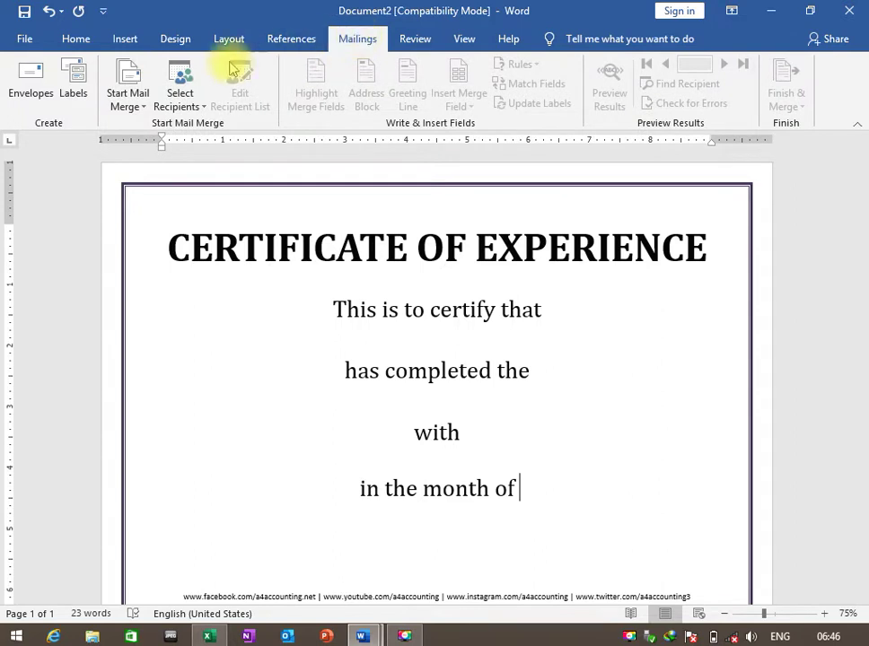
left_click(142, 106)
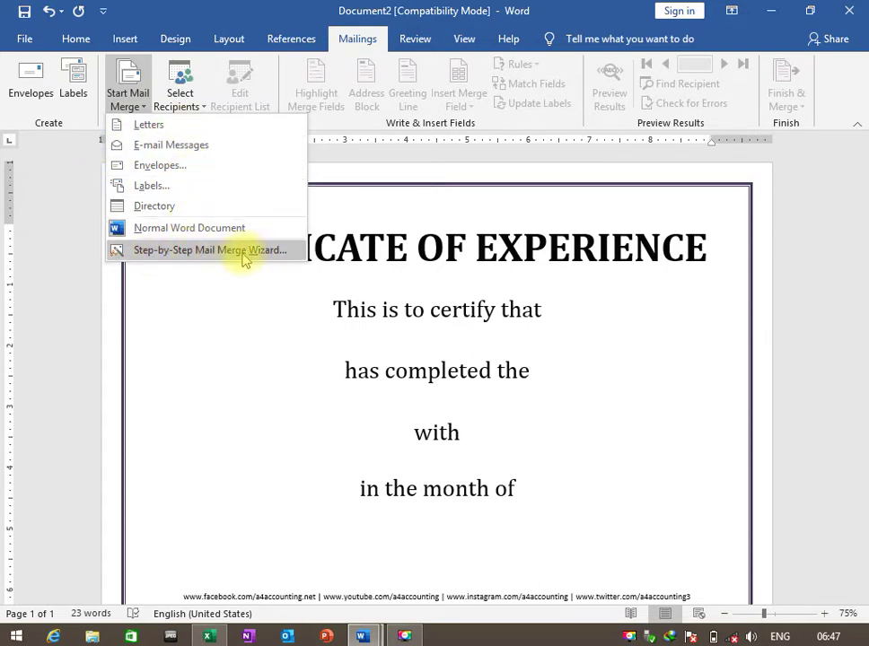
left_click(245, 252)
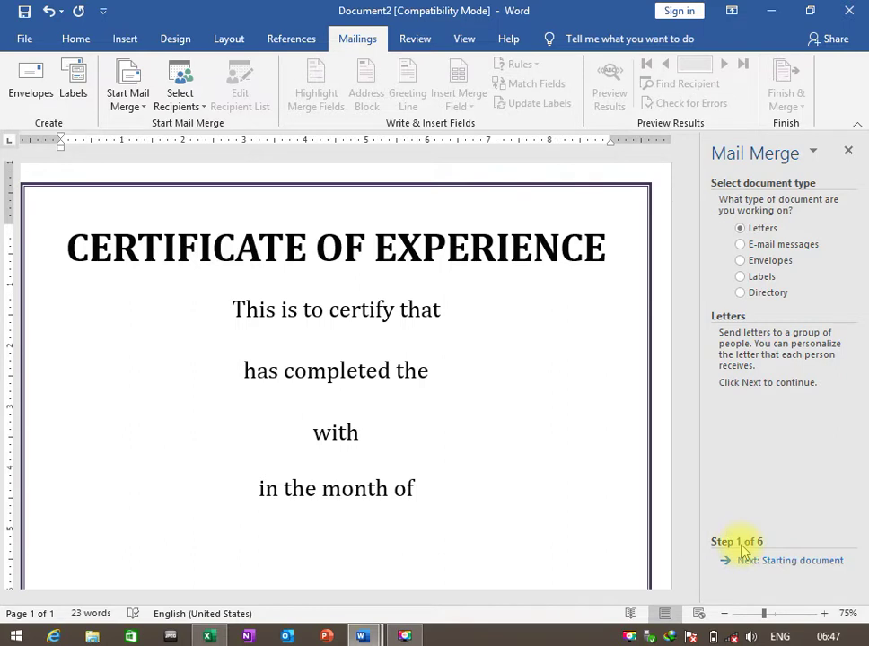
- Advance the wizard to step 3, Select recipients, after a quick look at the DATA workbook
left_click(770, 564)
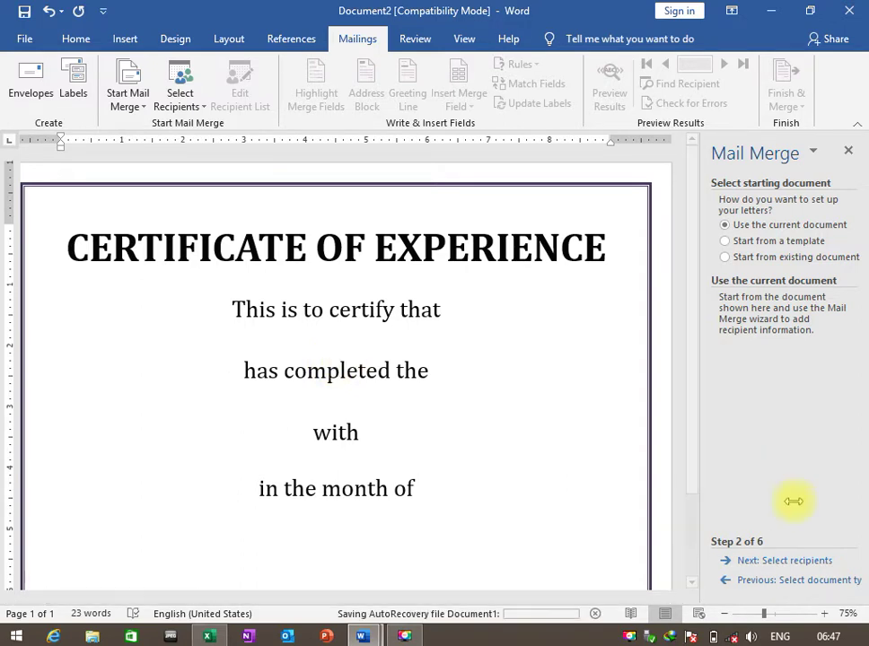
left_click(805, 563)
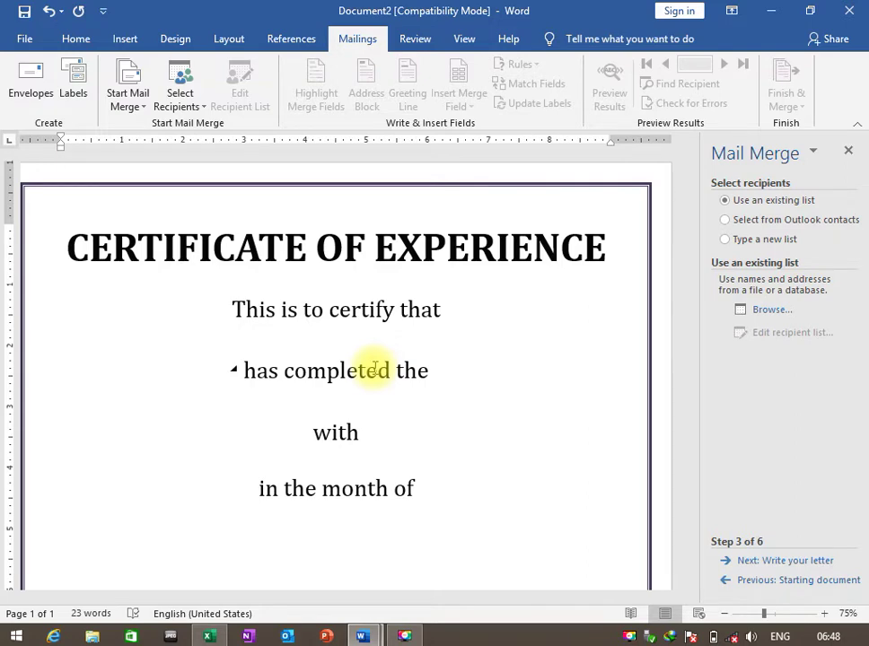
left_click(208, 635)
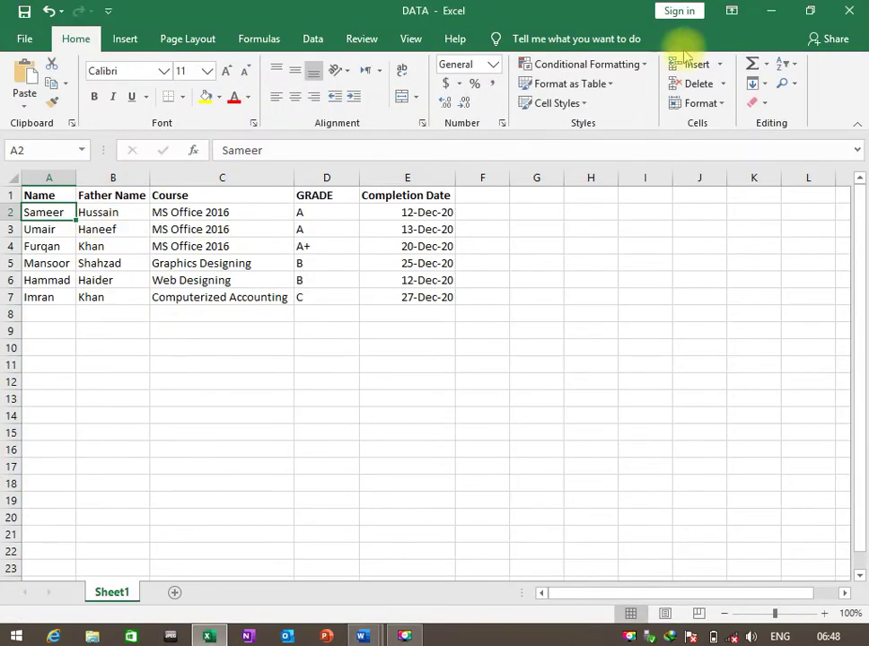
left_click(767, 13)
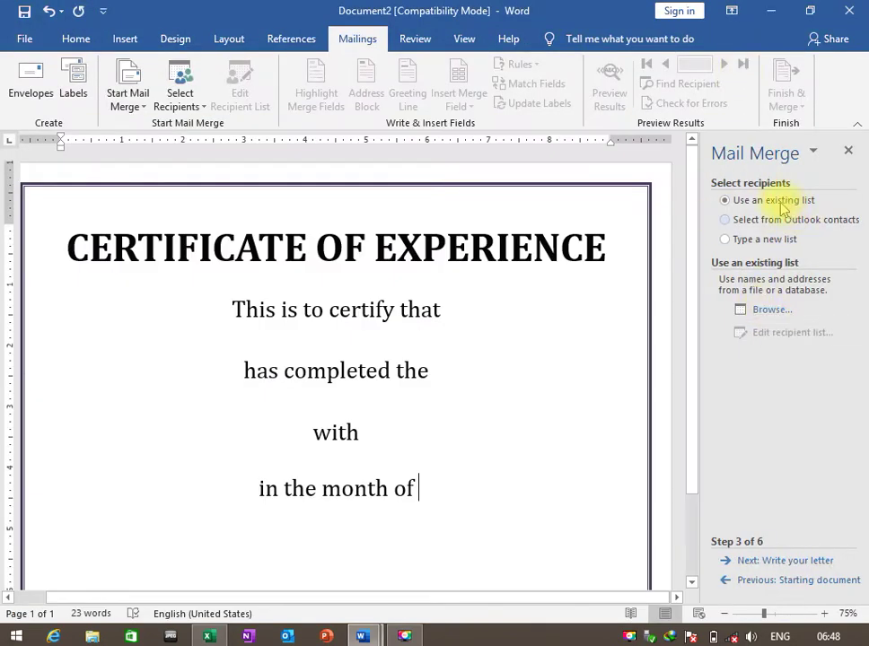
- Browse to DATA.xlsx on the Desktop and accept Sheet1$ as the recipient table
left_click(779, 310)
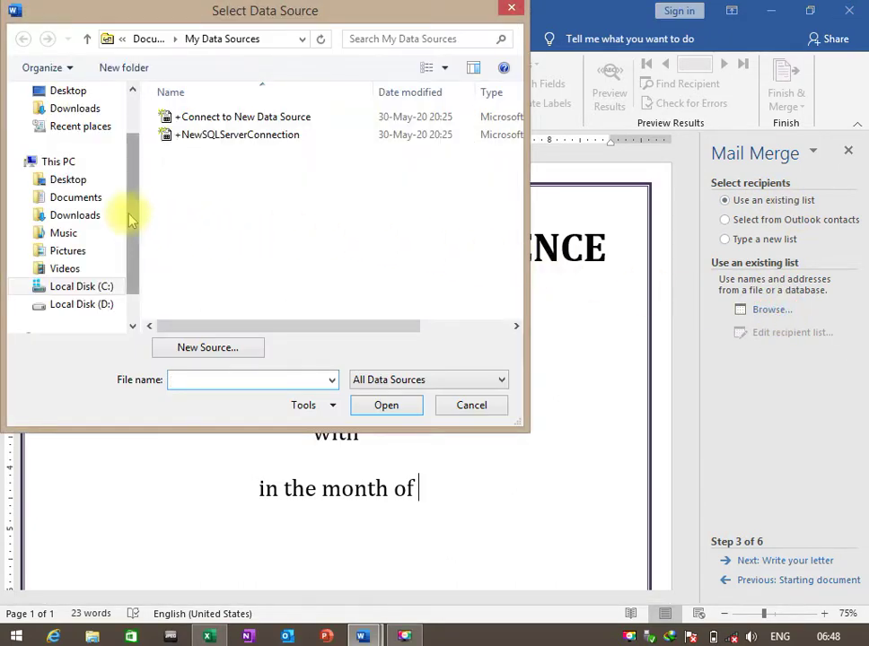
left_click_drag(130, 219, 112, 167)
left_click(70, 154)
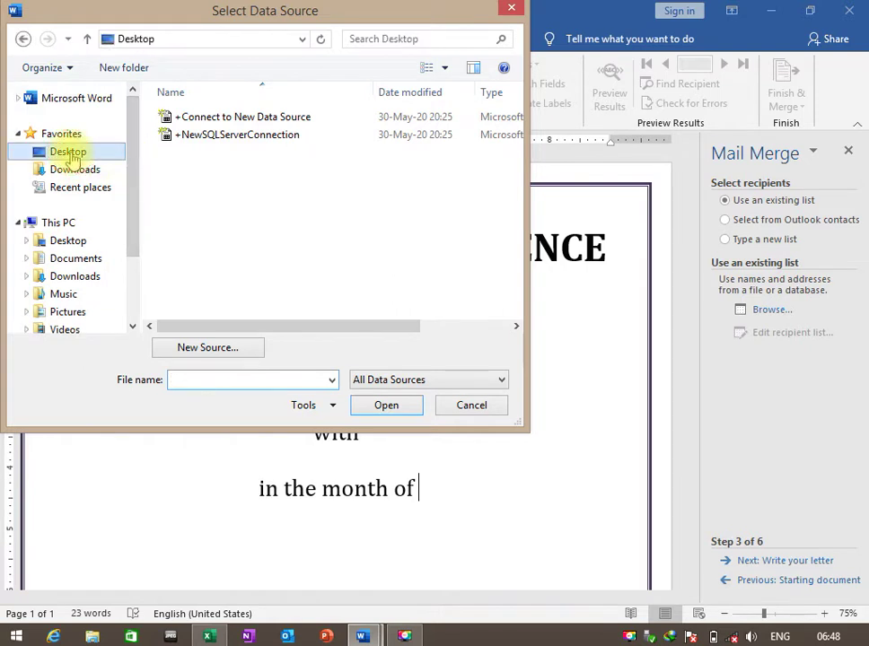
scroll(281, 203, "down", 5)
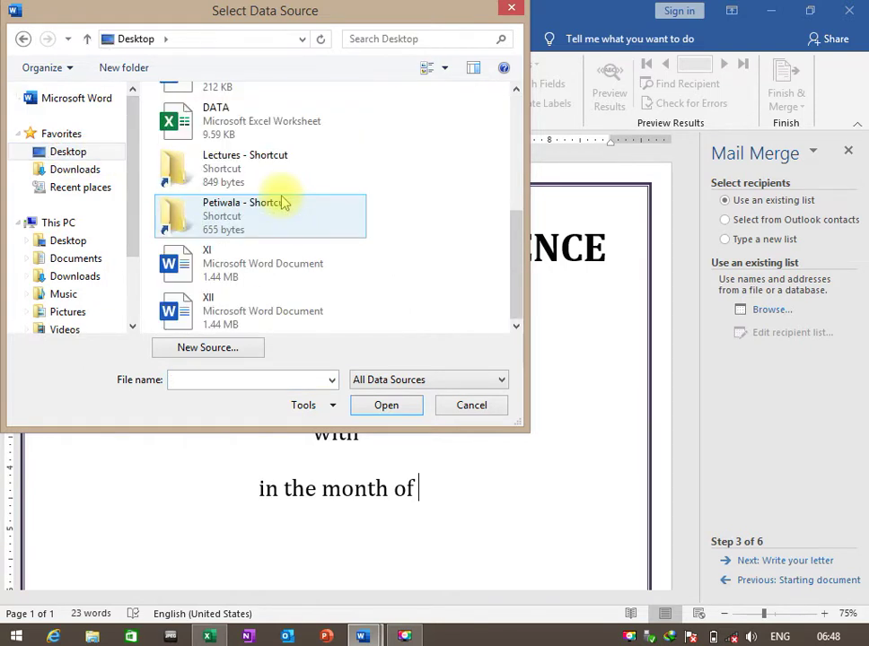
left_click(231, 134)
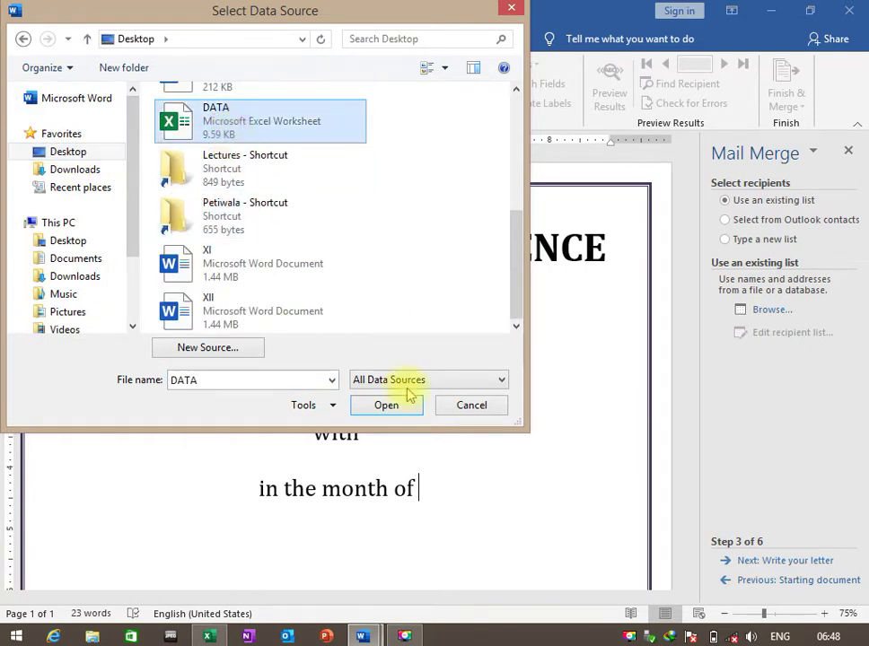
left_click(386, 405)
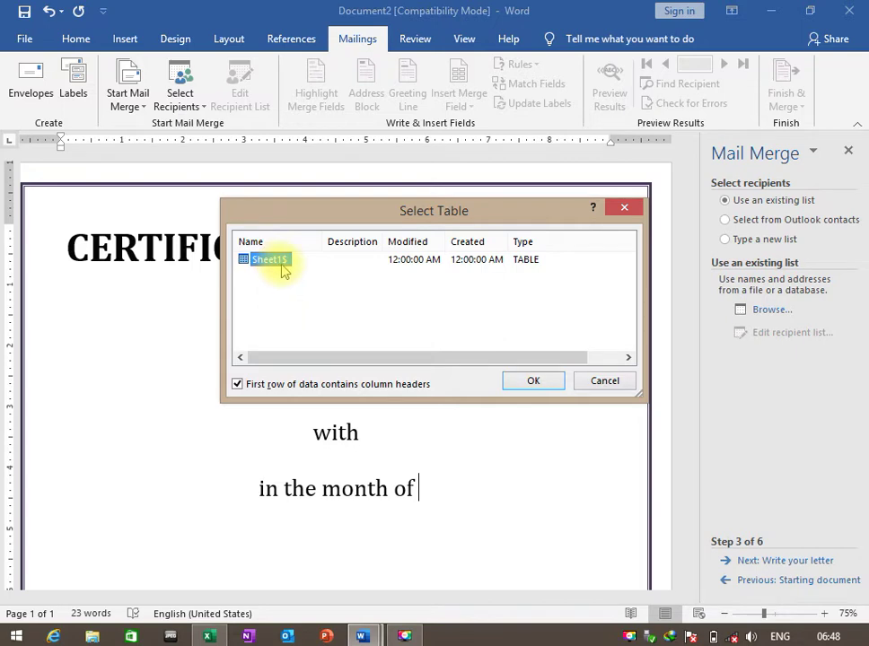
left_click(533, 382)
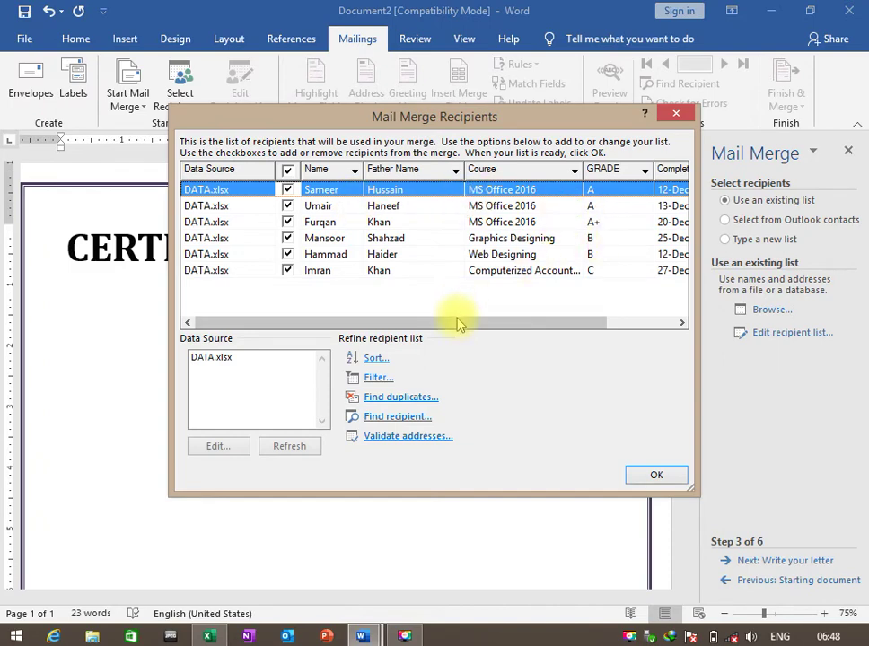
- Review the six recipients, toggling checkboxes so every student stays included
mouse_move(457, 324)
left_mouse_down()
mouse_move(579, 340)
mouse_move(417, 332)
mouse_move(563, 330)
mouse_move(378, 339)
left_mouse_up()
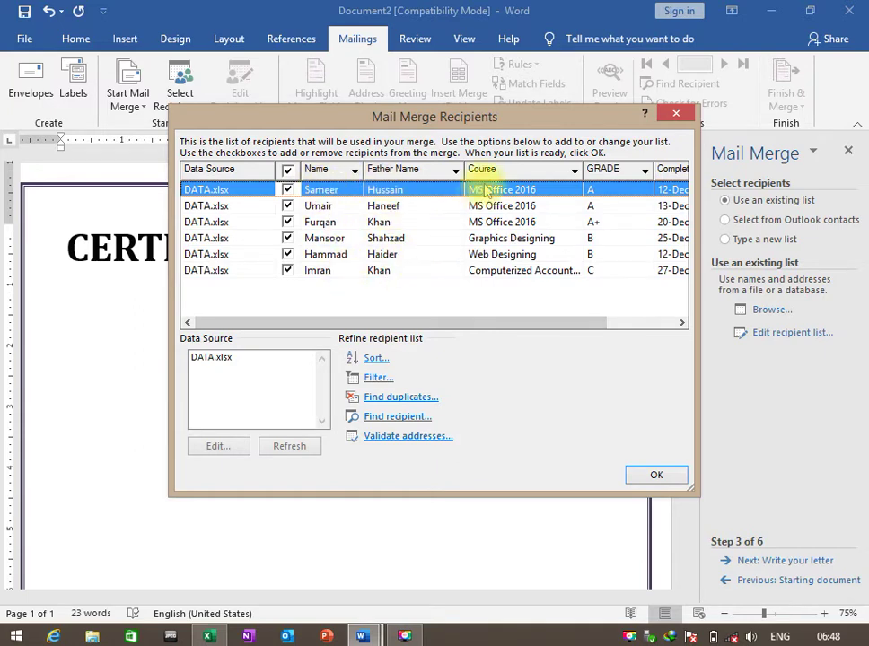
left_click_drag(533, 322, 588, 204)
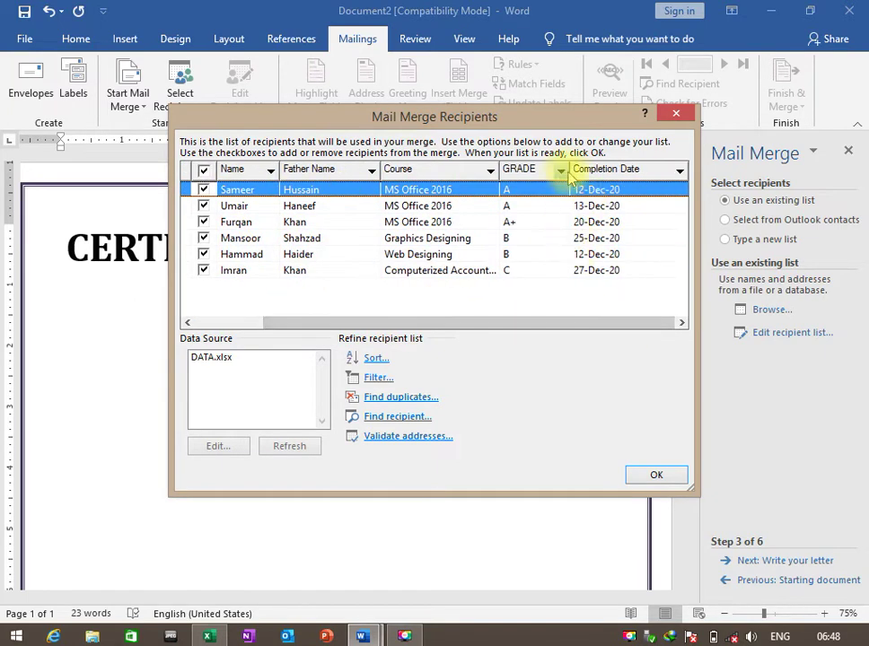
left_click_drag(617, 322, 542, 322)
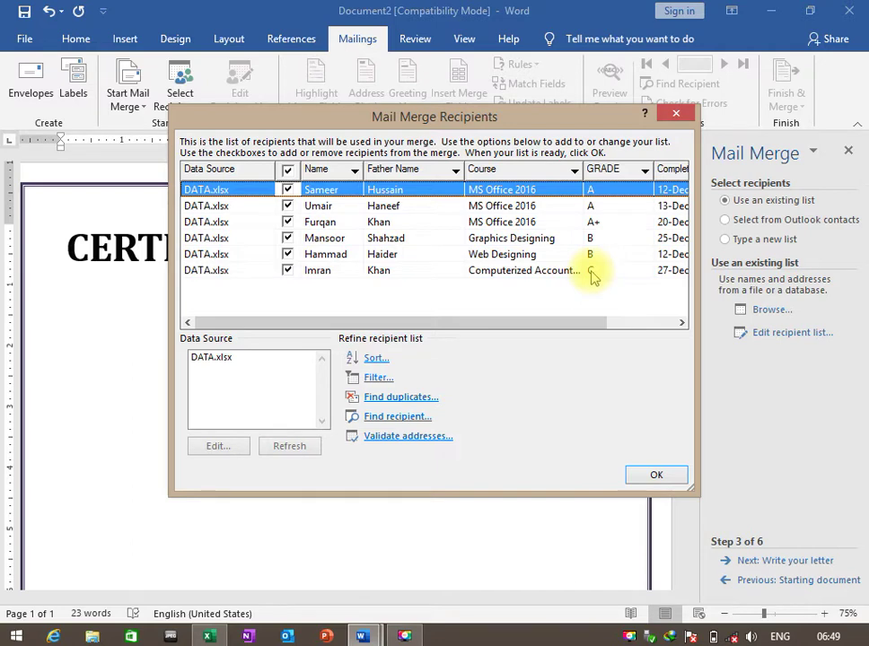
left_click(287, 272)
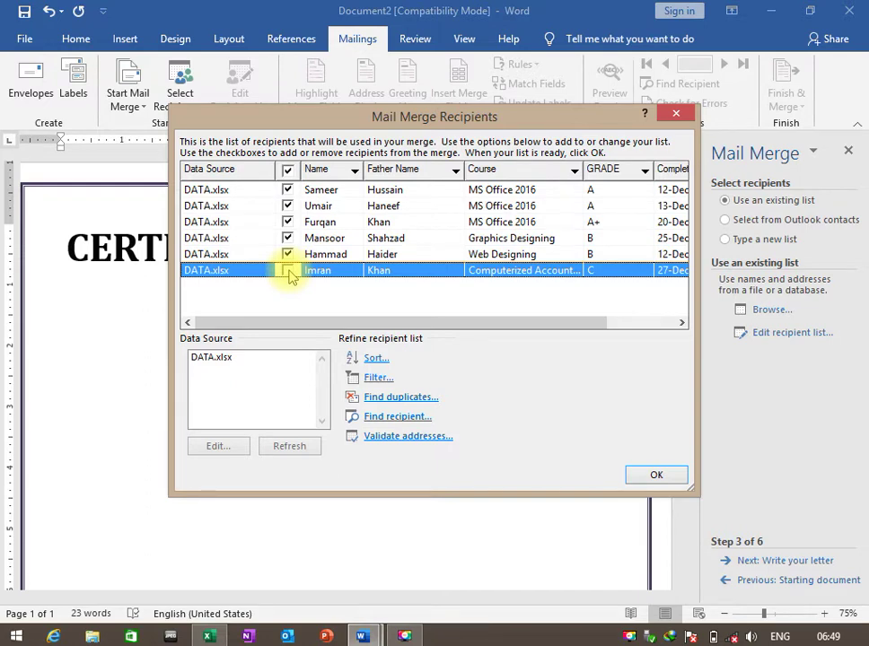
left_click(287, 272)
left_click(287, 171)
left_click(287, 171)
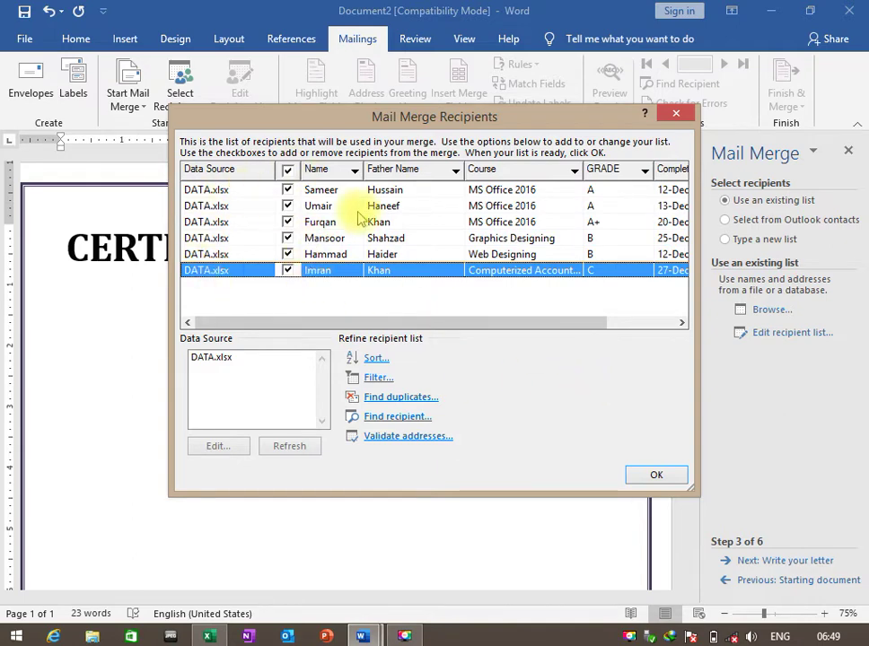
- Confirm the recipient list and advance the wizard to step 5, Preview your letters
left_click(653, 477)
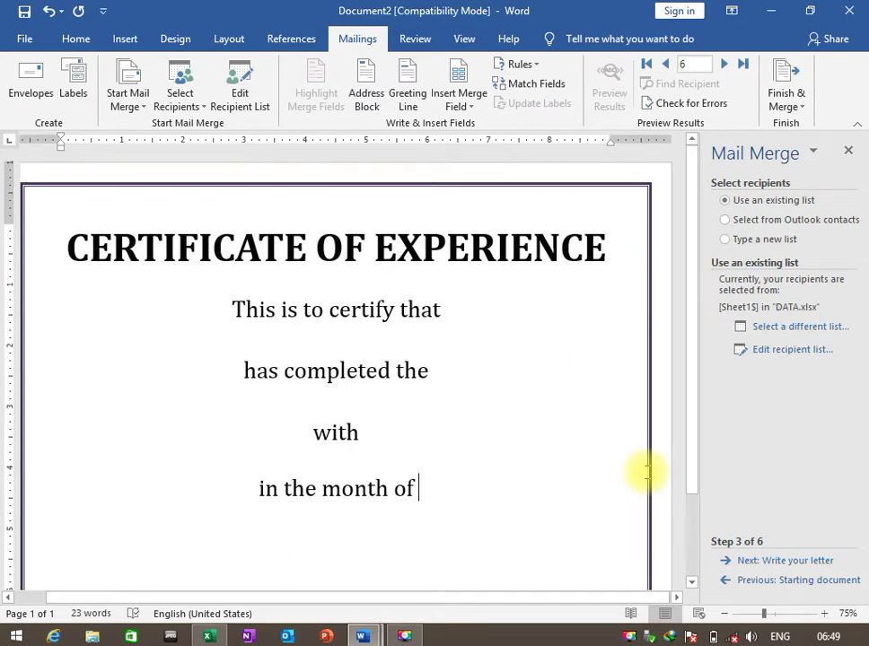
left_click(746, 562)
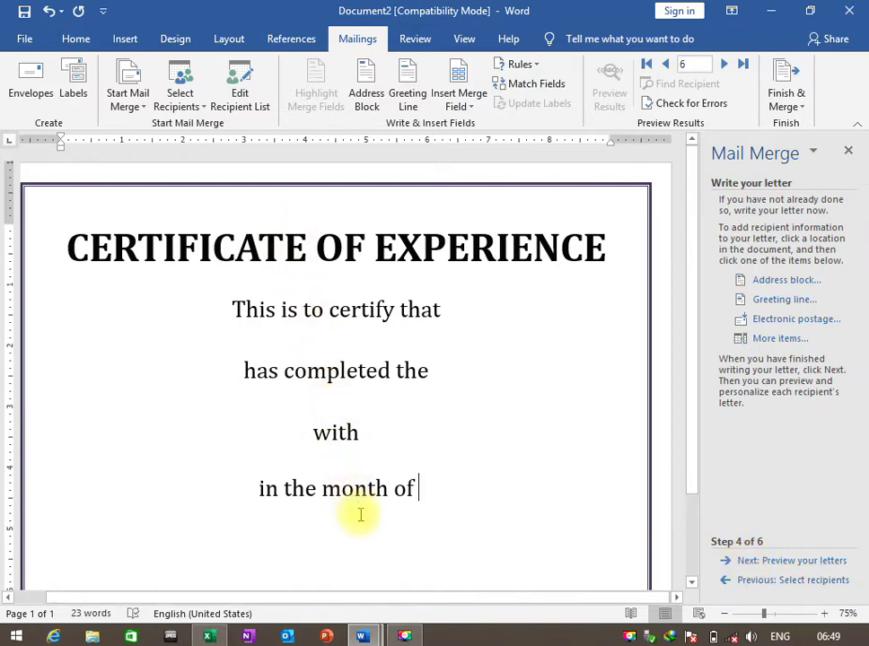
left_click(810, 569)
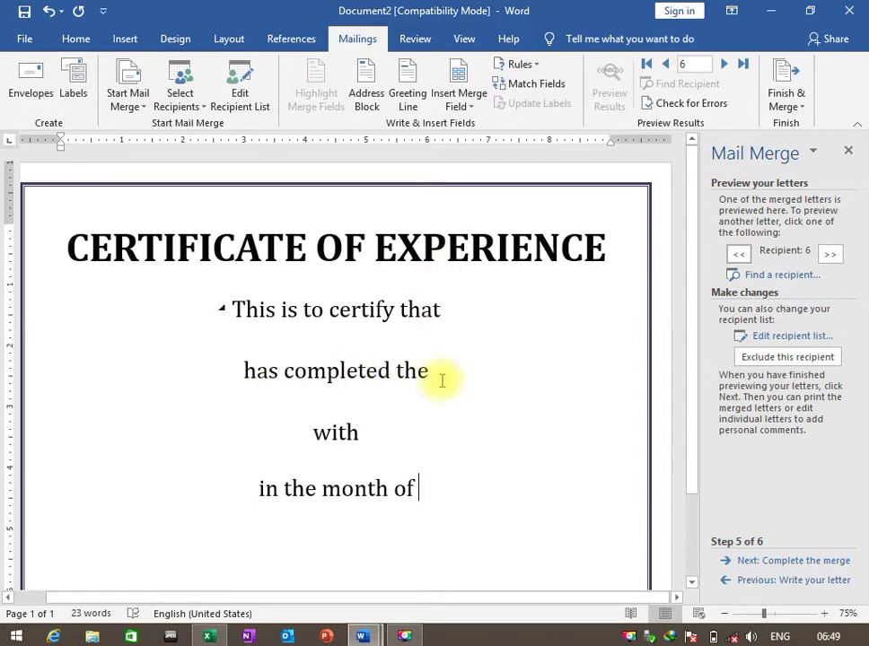
left_click(255, 331)
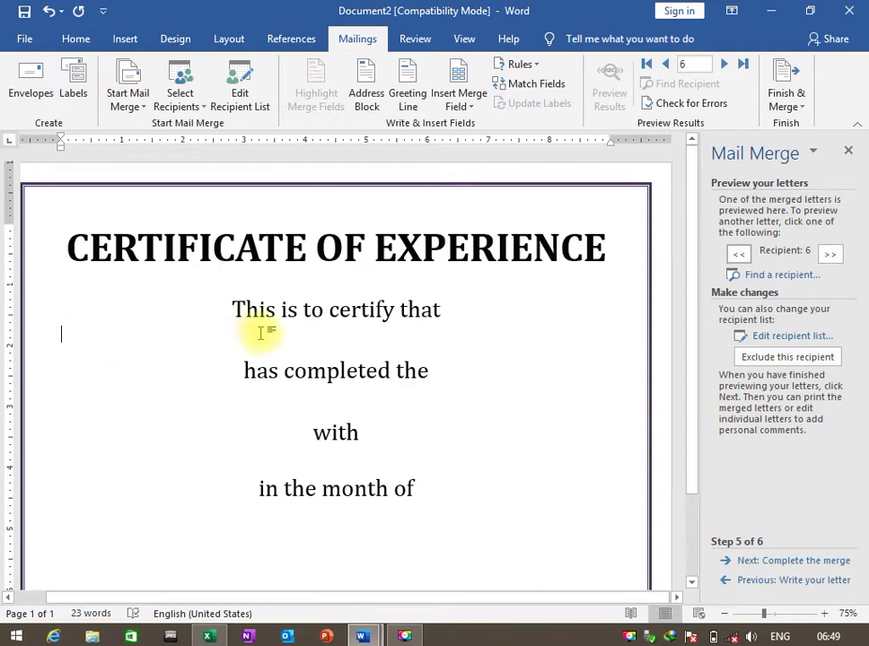
- Undo the stray Name field and go back to the Write your letter step
left_click(474, 107)
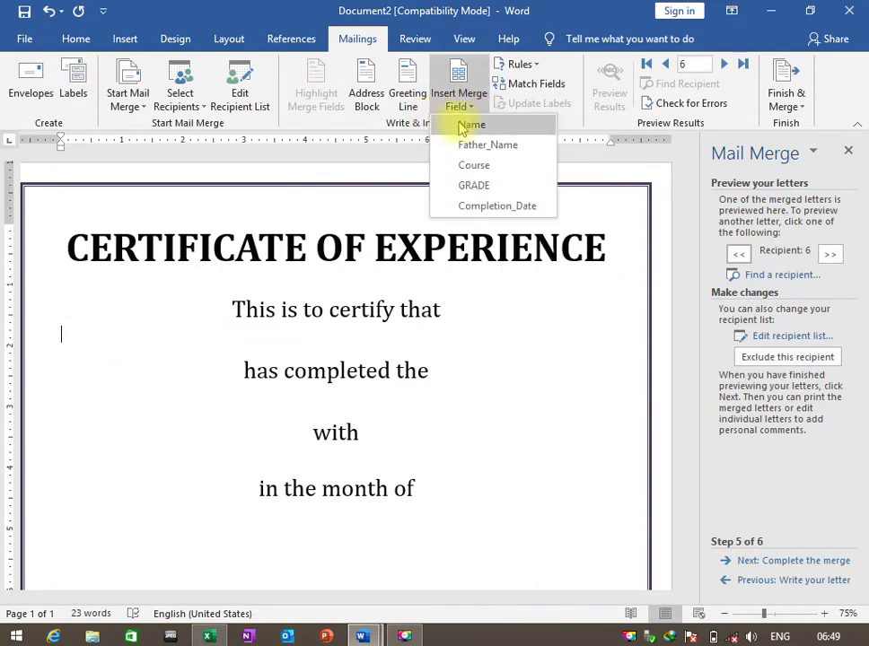
left_click(458, 72)
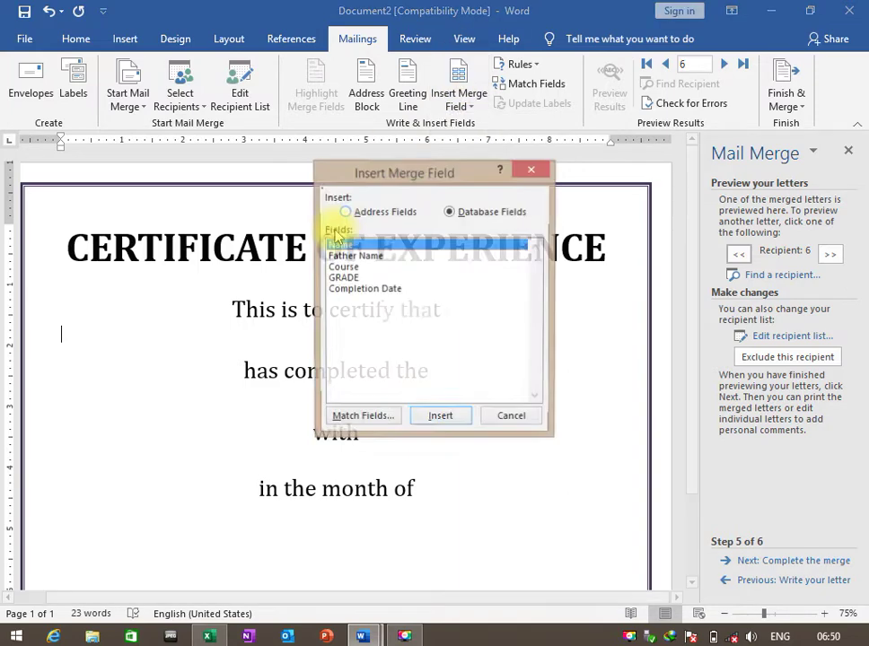
left_click(531, 170)
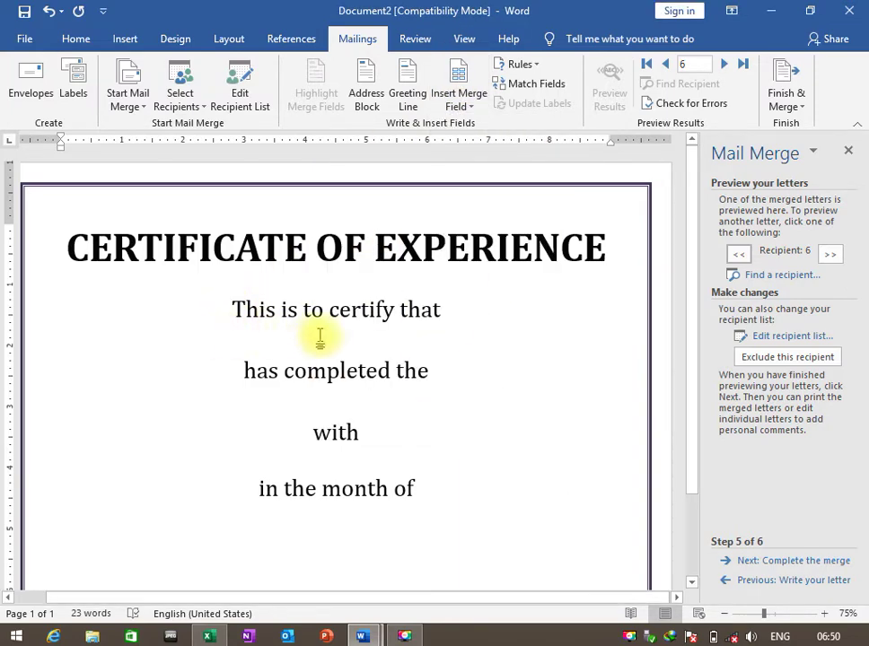
left_click(468, 108)
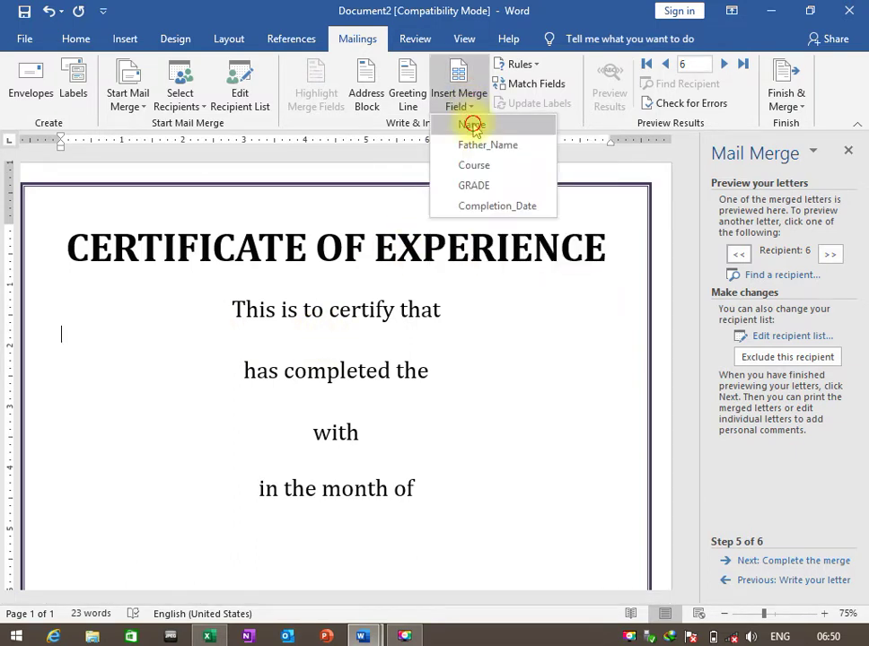
left_click(472, 179)
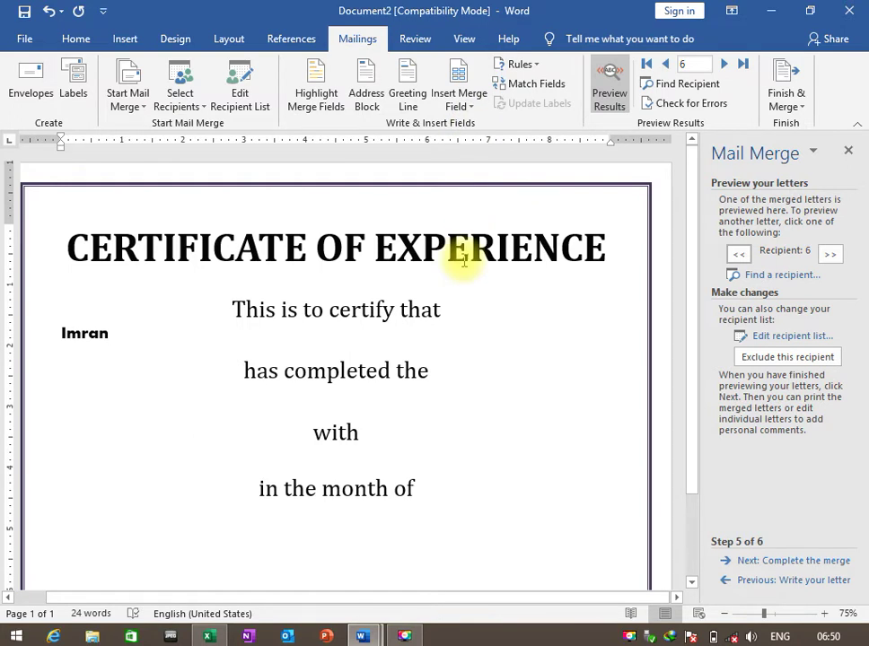
key("ctrl+z")
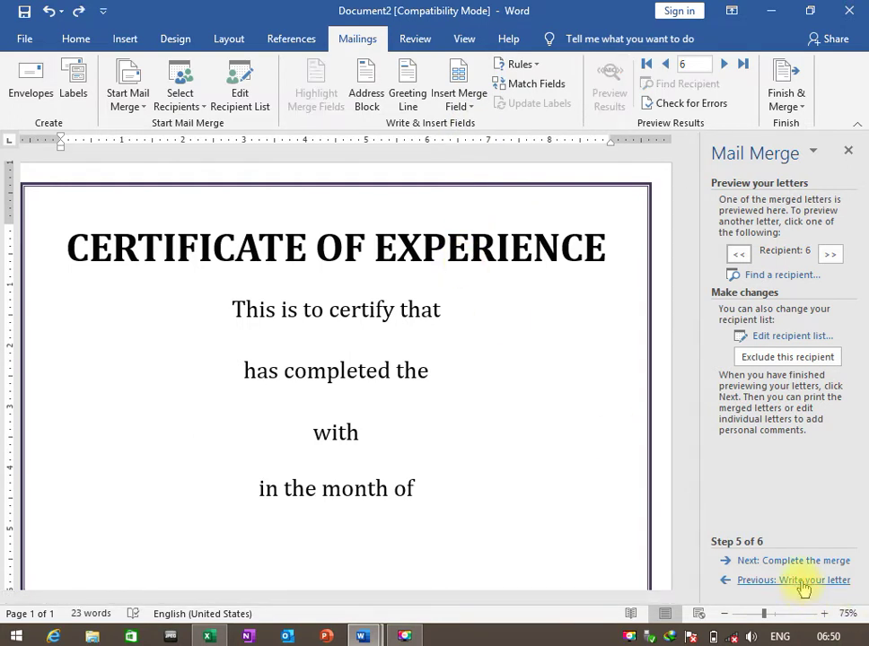
left_click(802, 581)
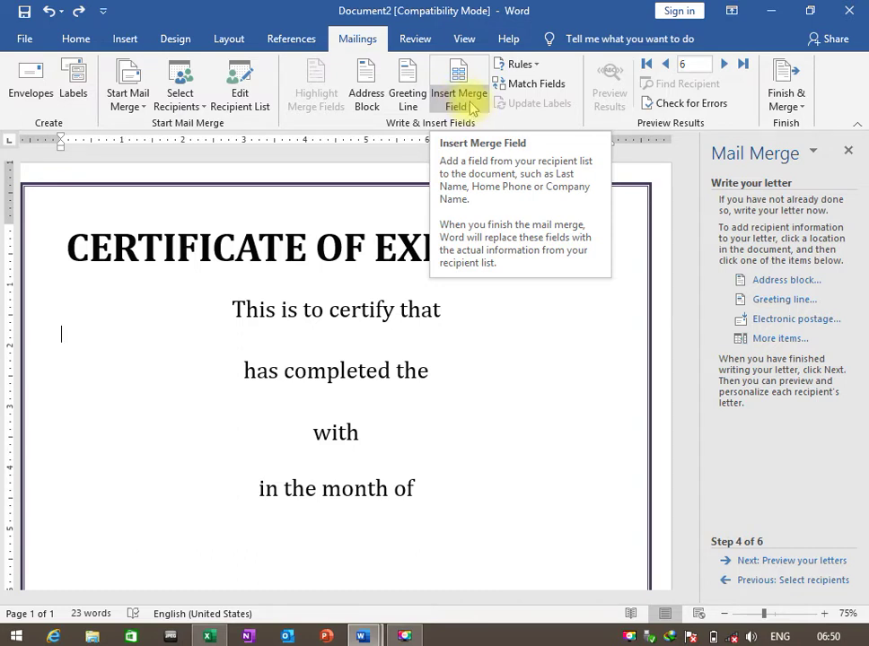
- Insert the Name and Father_Name merge fields on the blank line and select them
left_click(470, 105)
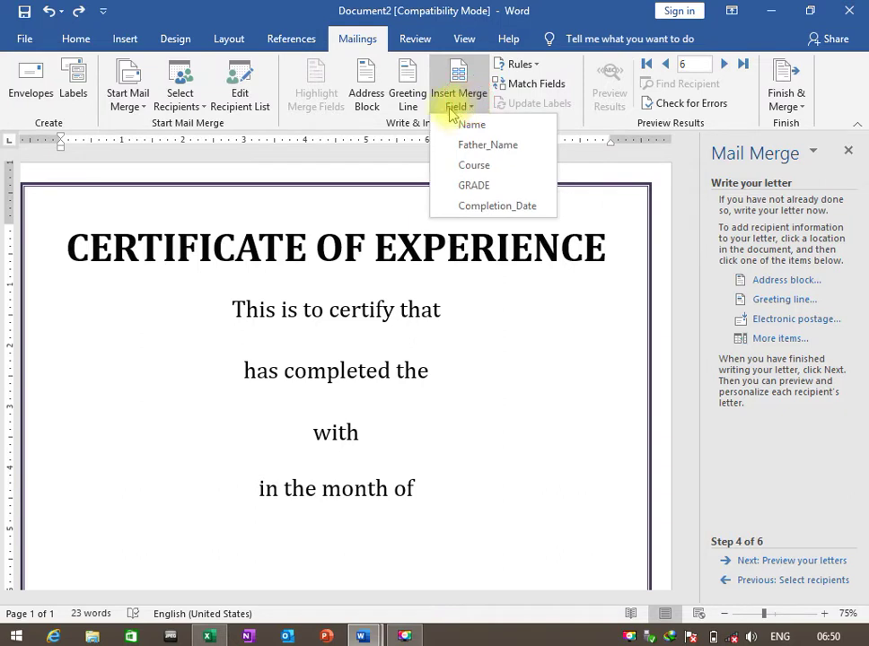
left_click(472, 125)
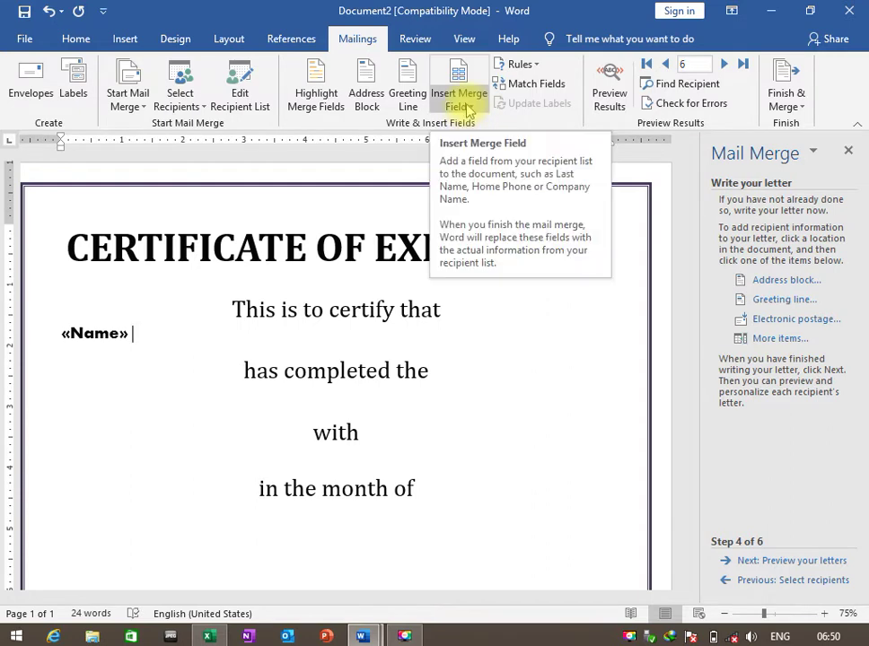
left_click(467, 106)
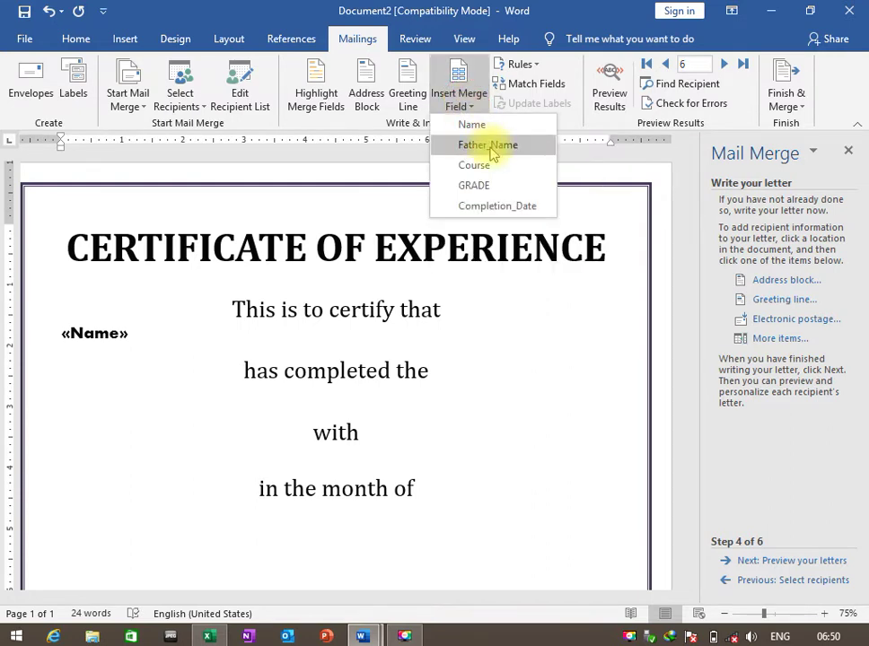
left_click(491, 147)
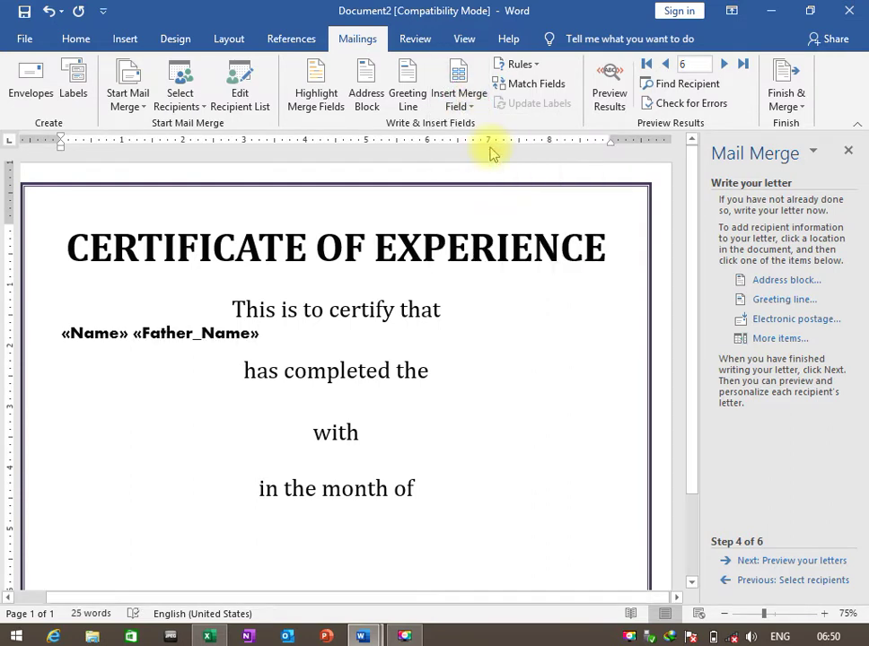
key("shift+Home")
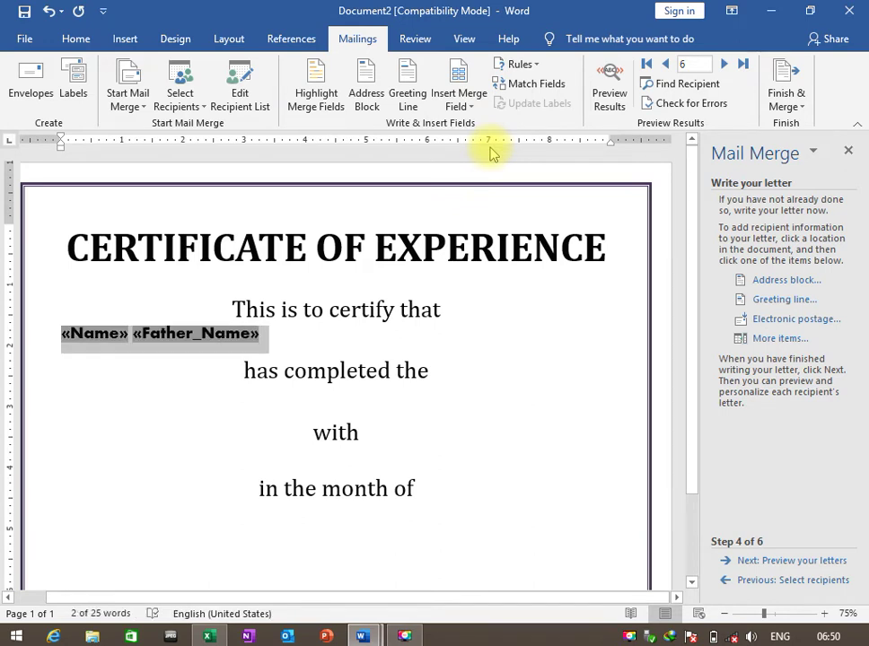
- Centre the «Name» «Father_Name» line and set its font size to 48 pt
left_click(76, 39)
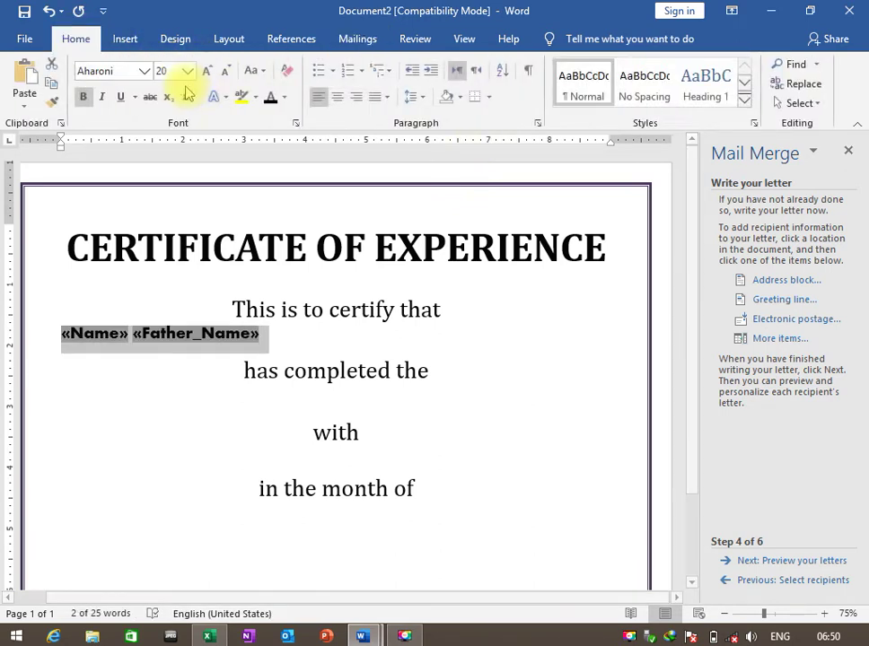
left_click(339, 97)
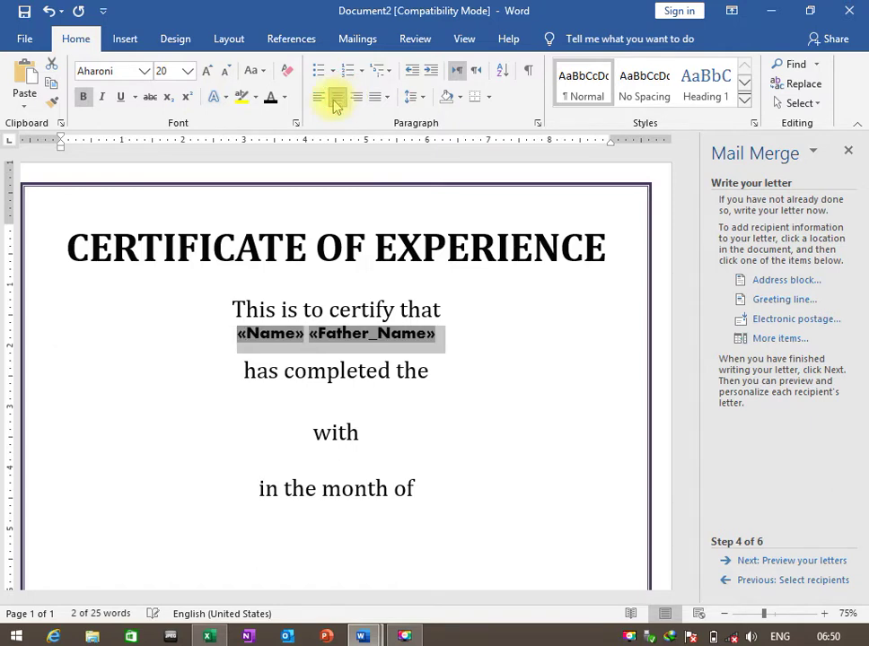
left_click(187, 71)
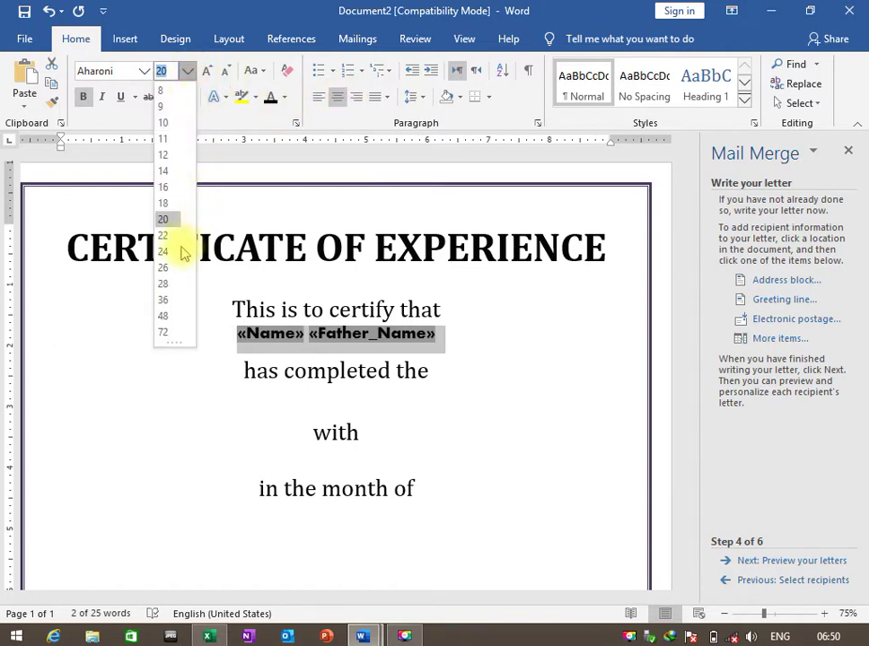
left_click(163, 316)
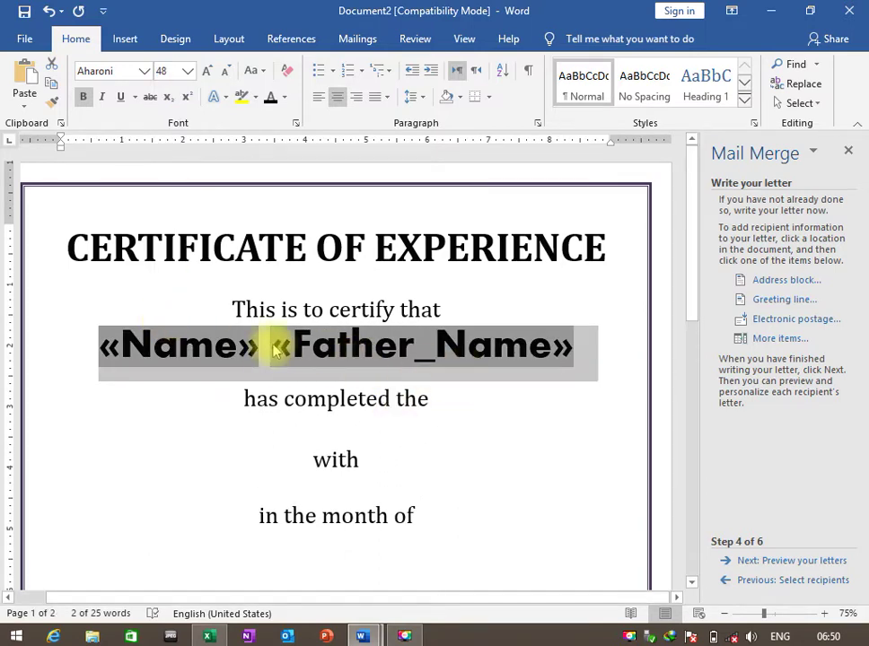
left_click(244, 399)
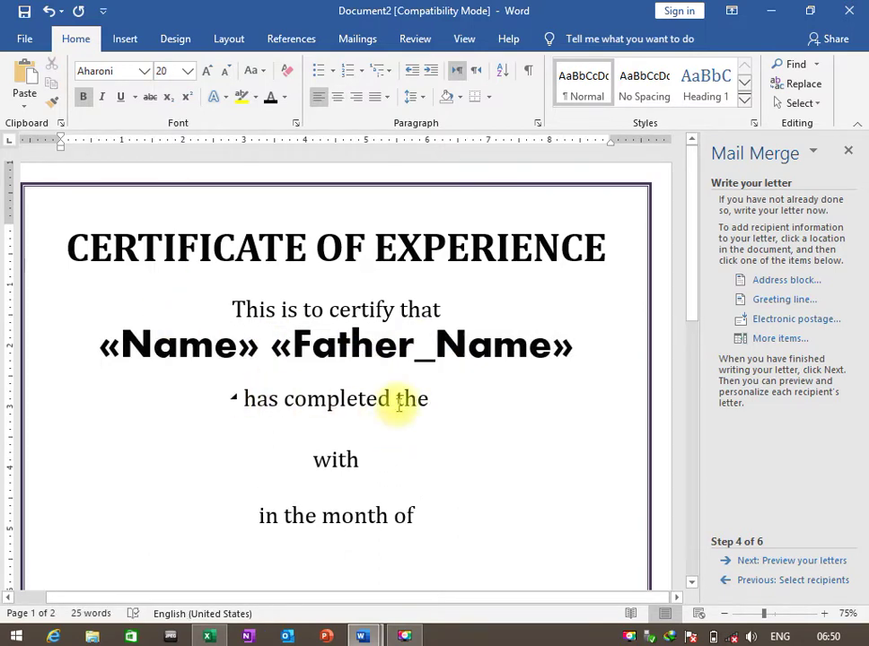
left_click(316, 420)
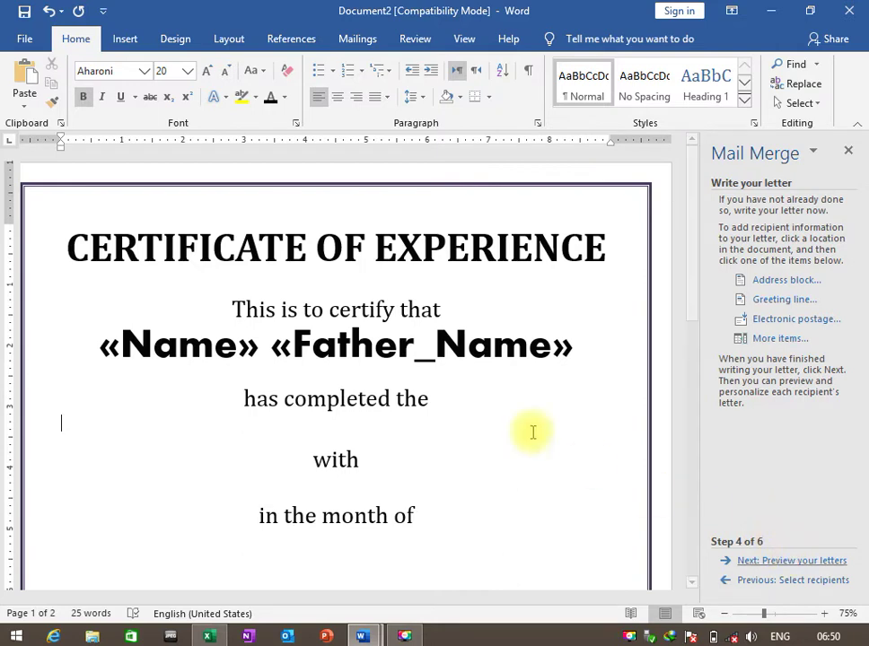
- Insert the Course merge field on the blank line below 'has completed the'
left_click(337, 449)
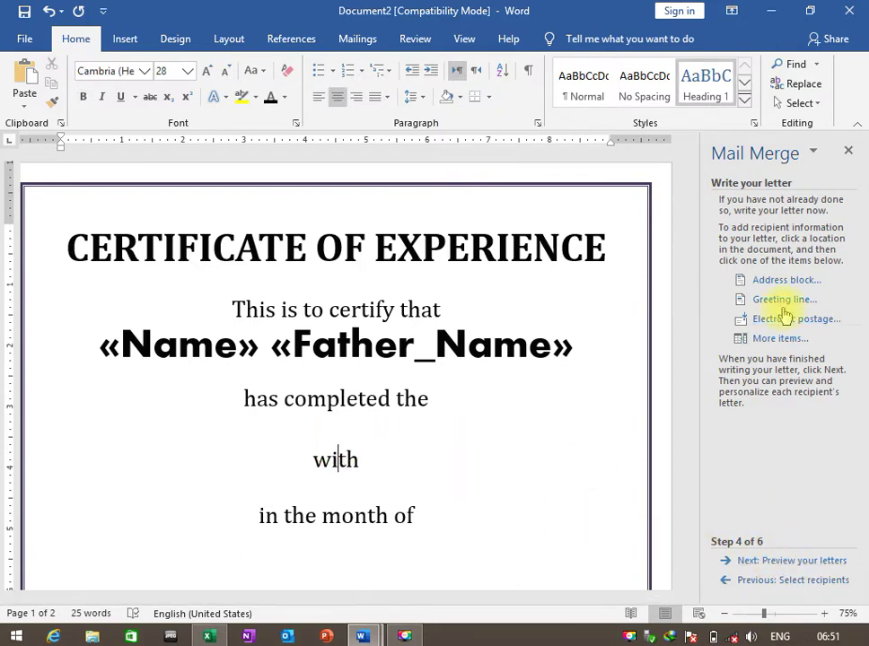
left_click(359, 40)
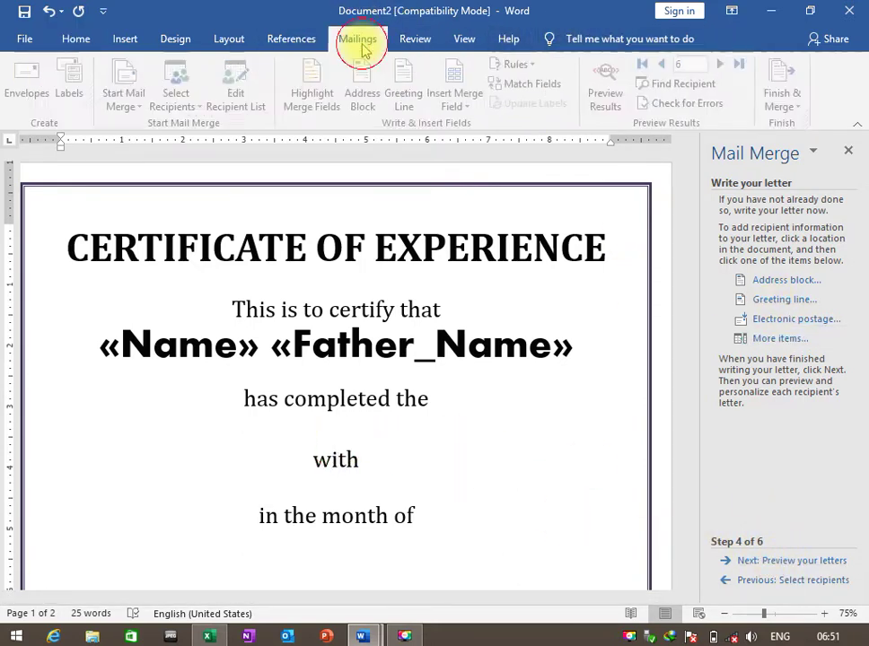
left_click(471, 109)
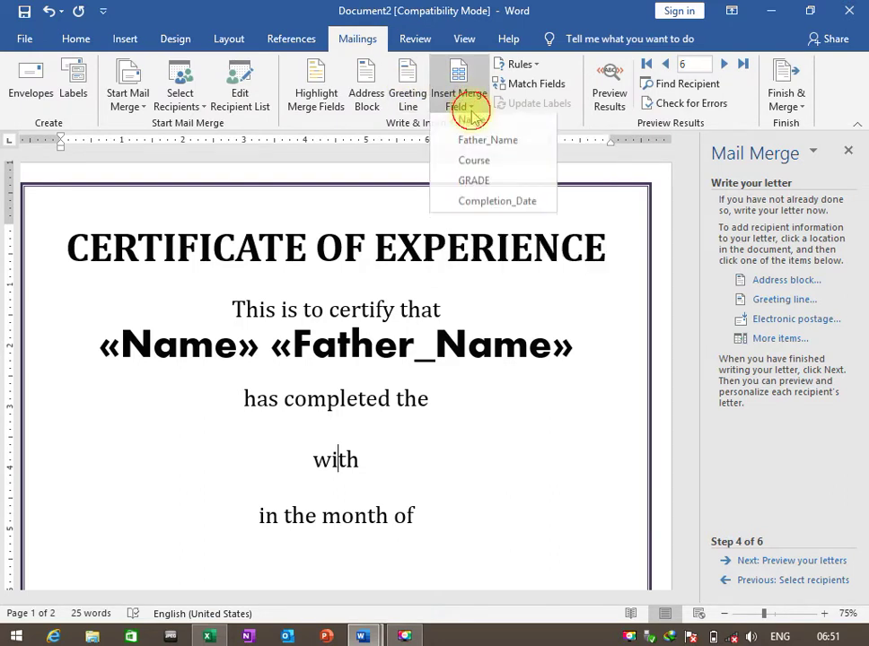
left_click(476, 165)
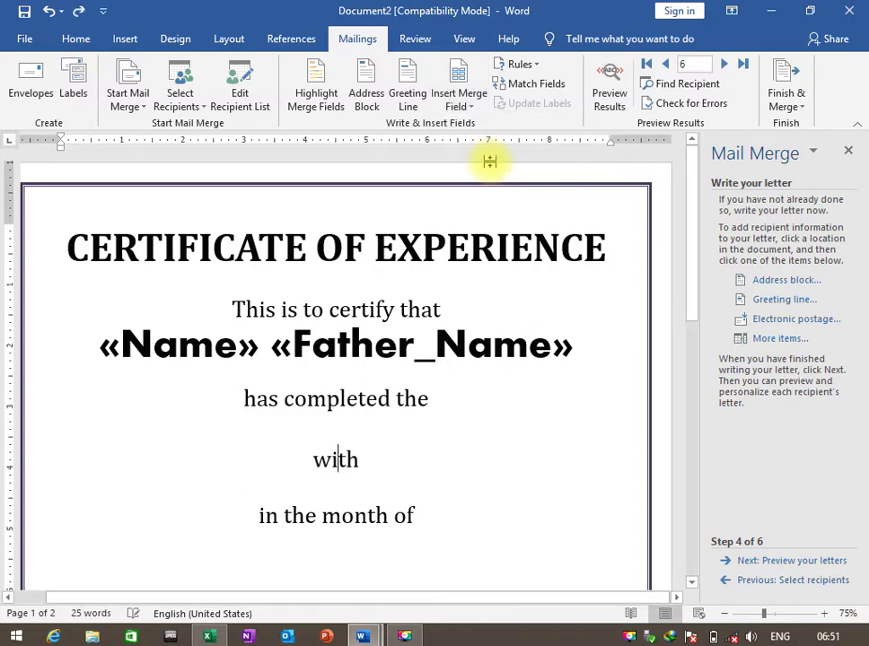
left_click(469, 107)
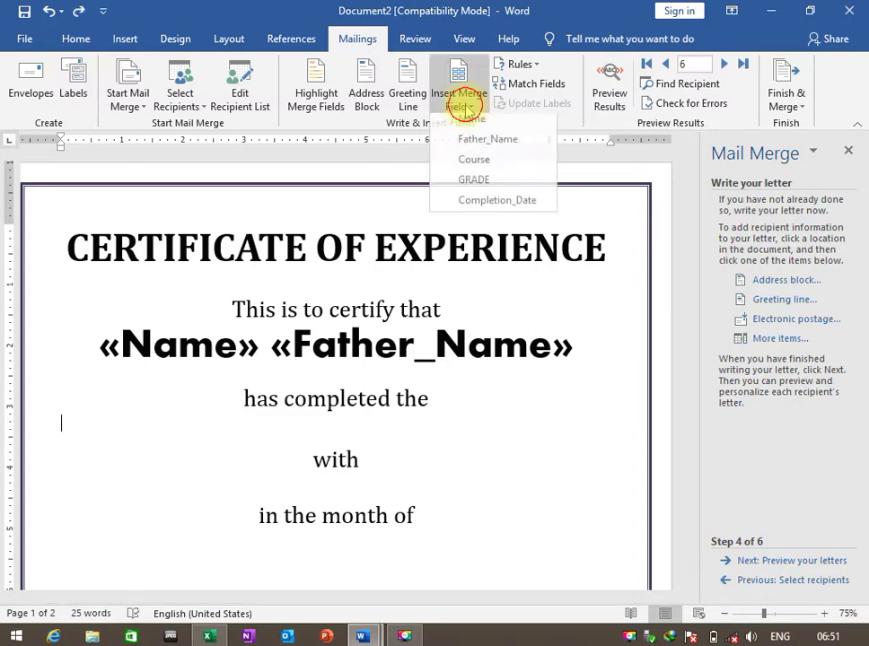
left_click(486, 166)
key("shift+Home")
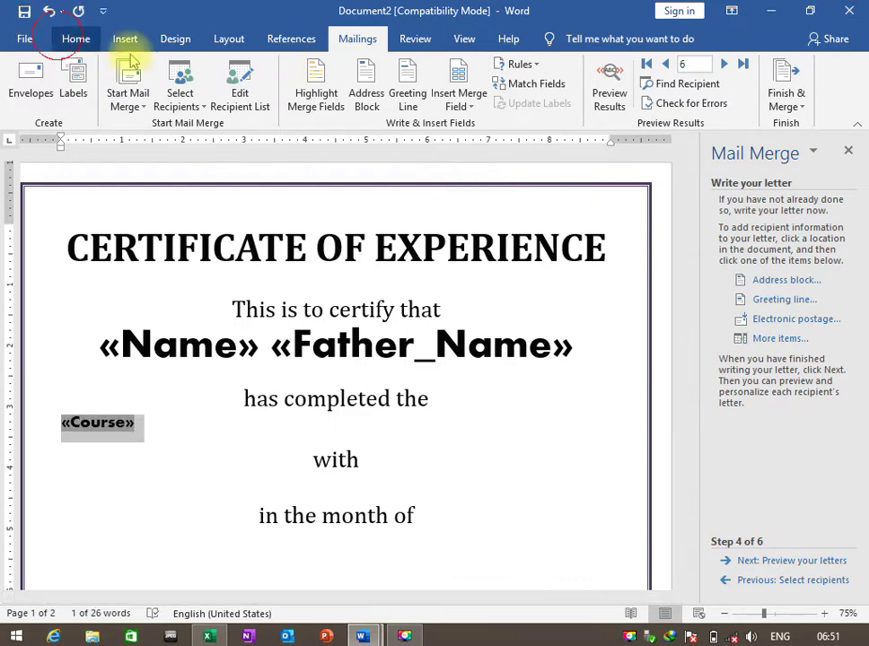
- Centre the «Course» field and set it to 48 pt
left_click(72, 38)
left_click(338, 99)
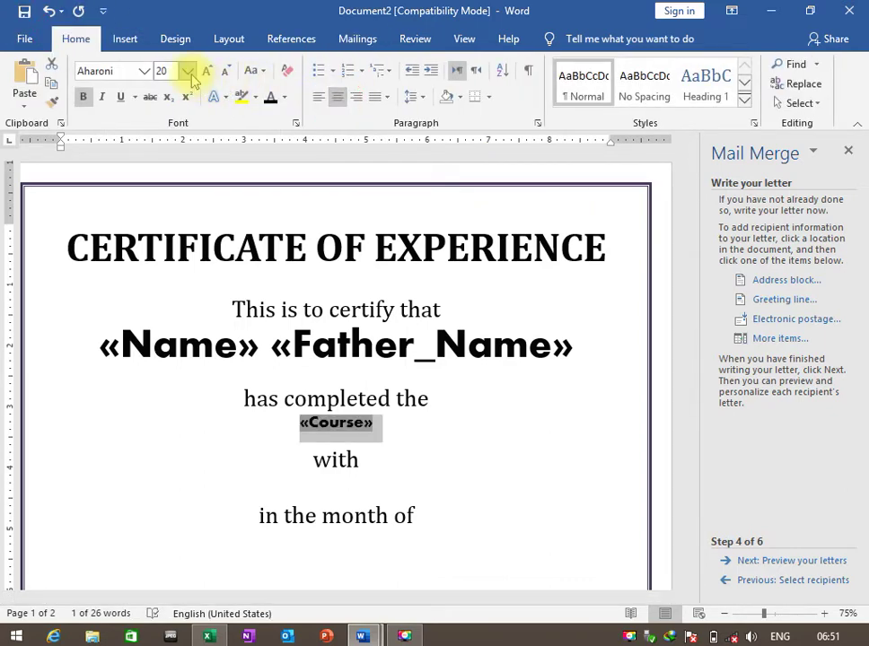
left_click(189, 72)
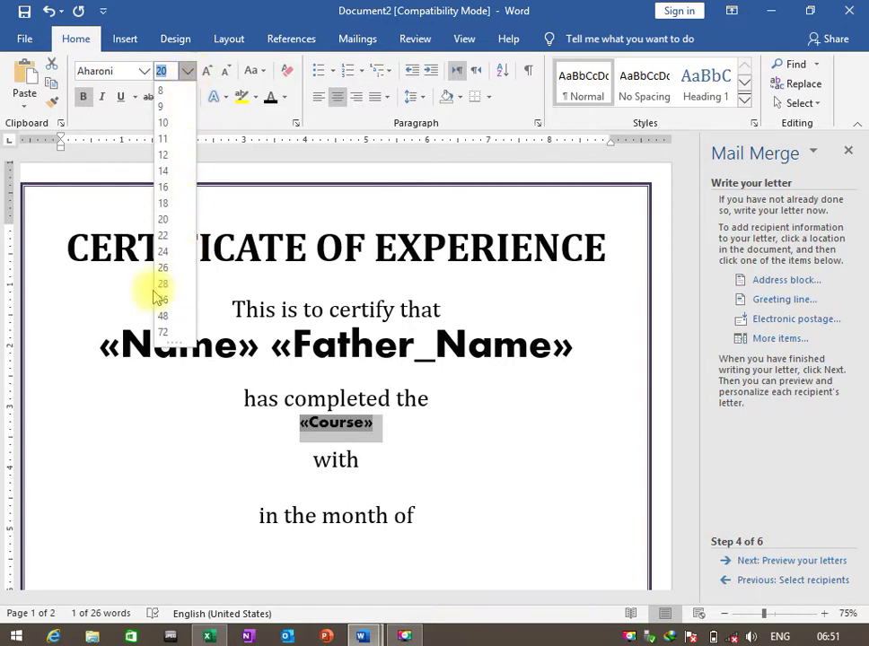
left_click(164, 316)
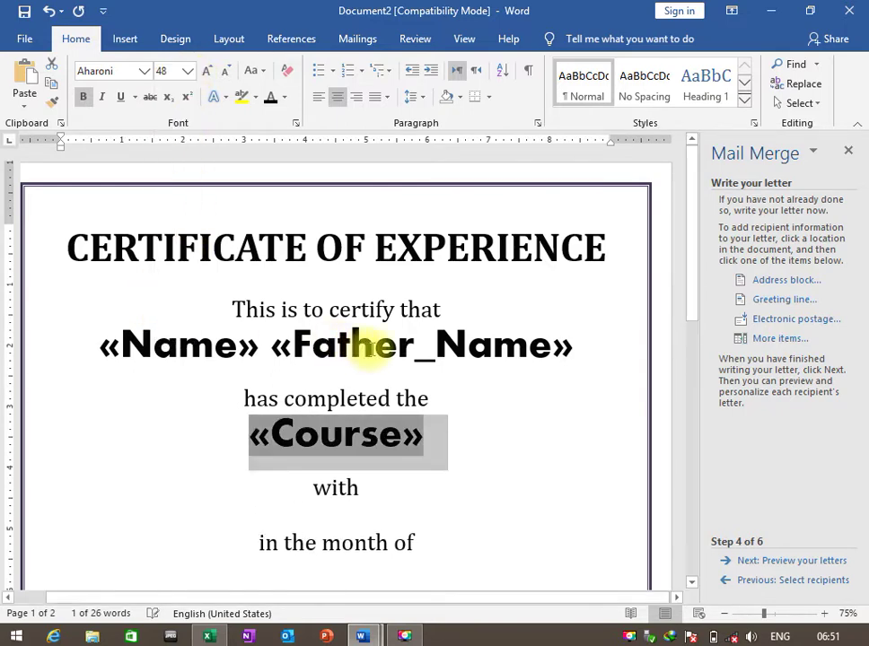
scroll(370, 346, "down", 3)
scroll(337, 352, "down", 2)
scroll(300, 355, "up", 2)
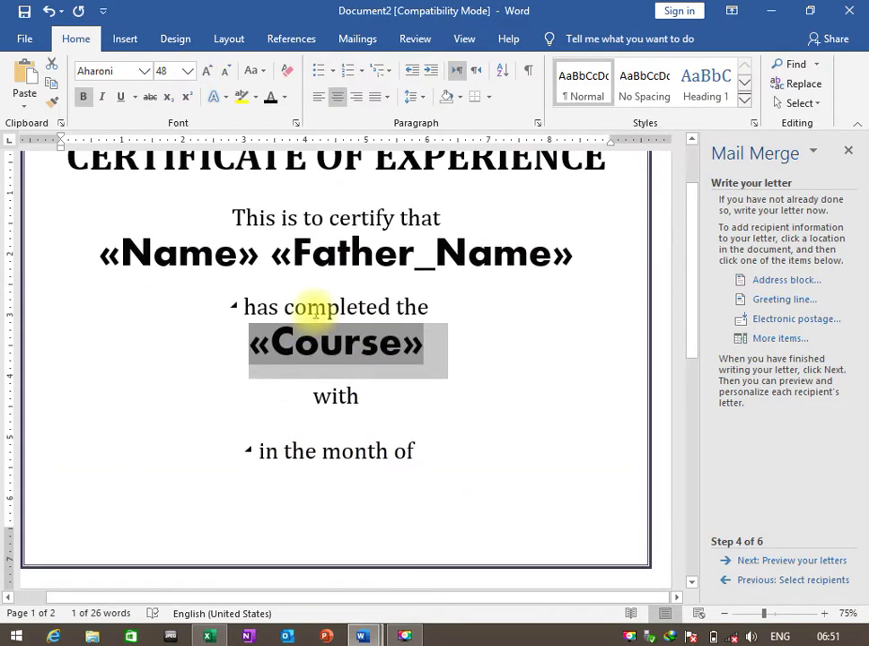
scroll(292, 222, "up", 2)
- Shrink the 'This is to certify that' and 'has completed the' lines to 20 pt
left_click(297, 278)
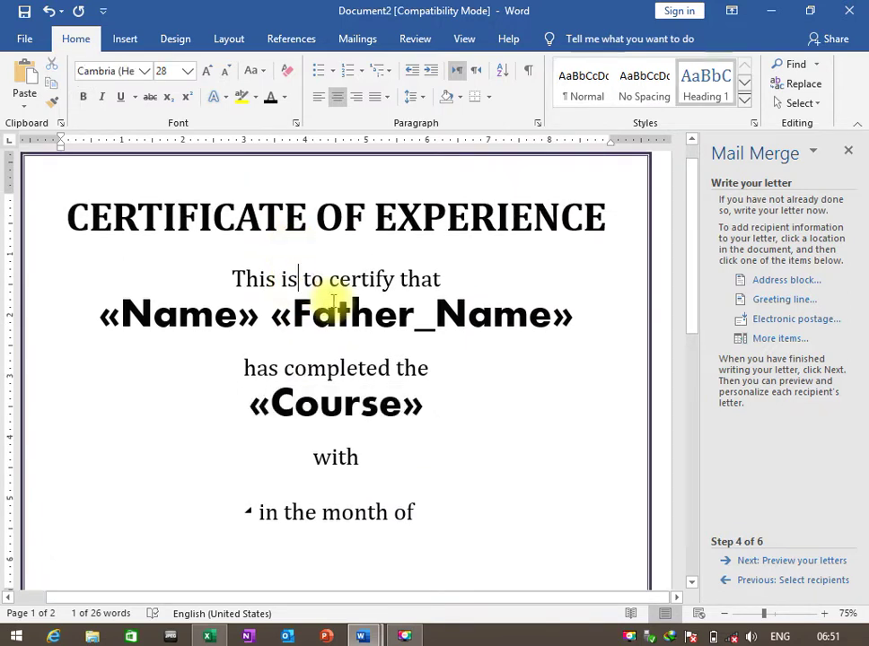
triple_click(333, 299)
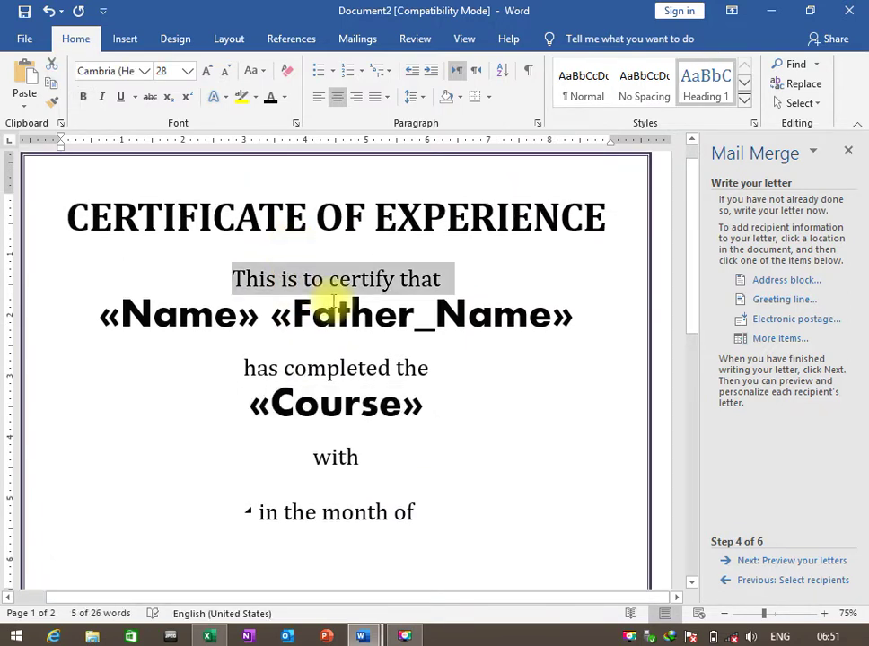
key("ctrl+shift+comma")
key("ctrl+shift+comma")
key("ctrl+shift+comma")
key("ctrl+shift+comma")
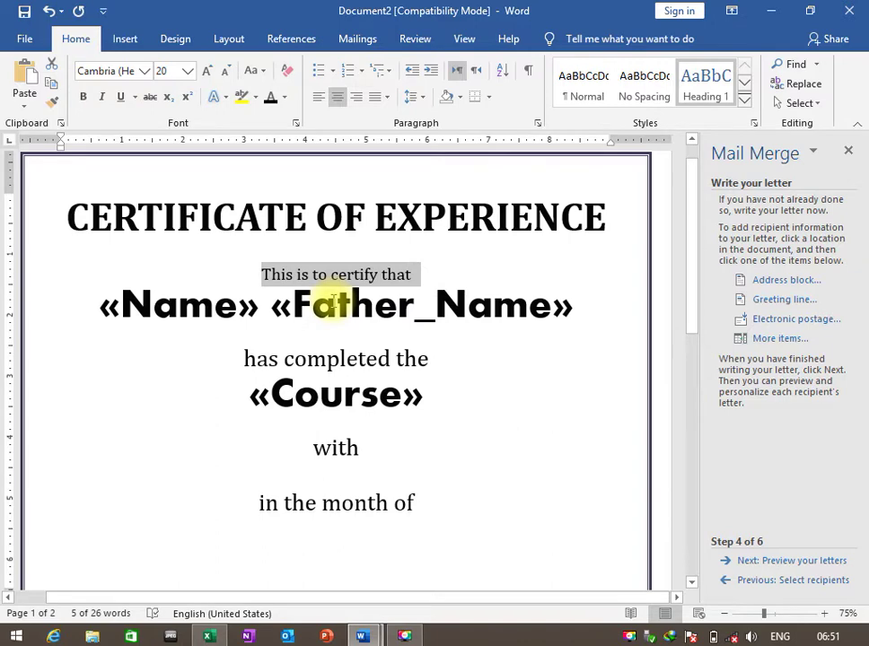
key("Down")
key("Down")
key("Down")
key("Up")
key("Home")
key("shift+Down")
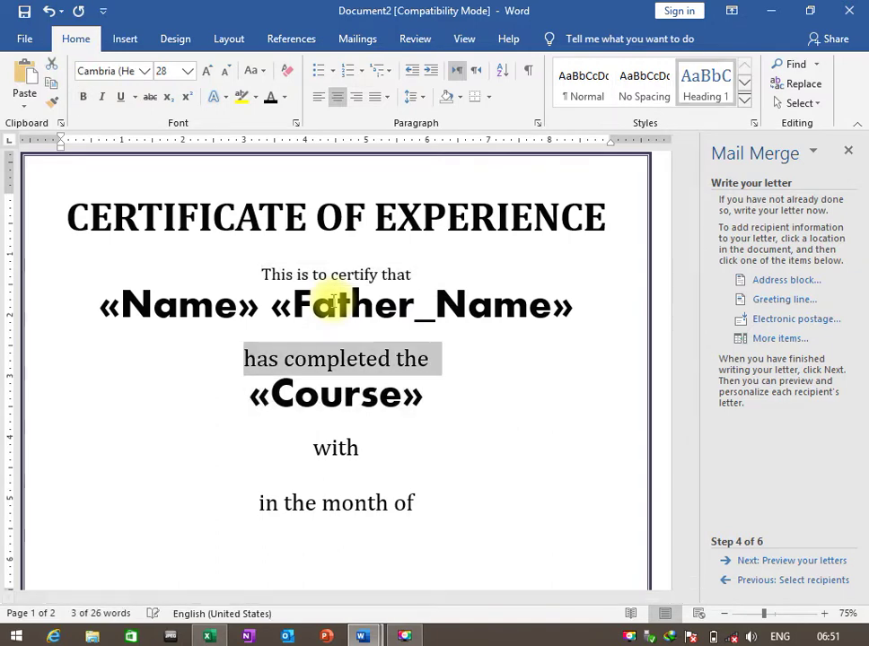
key("ctrl+shift+comma")
key("ctrl+shift+comma")
key("ctrl+shift+comma")
key("ctrl+shift+comma")
- Shrink the 'with' and 'in the month of' lines to 20 pt
key("Down")
key("Down")
key("Down")
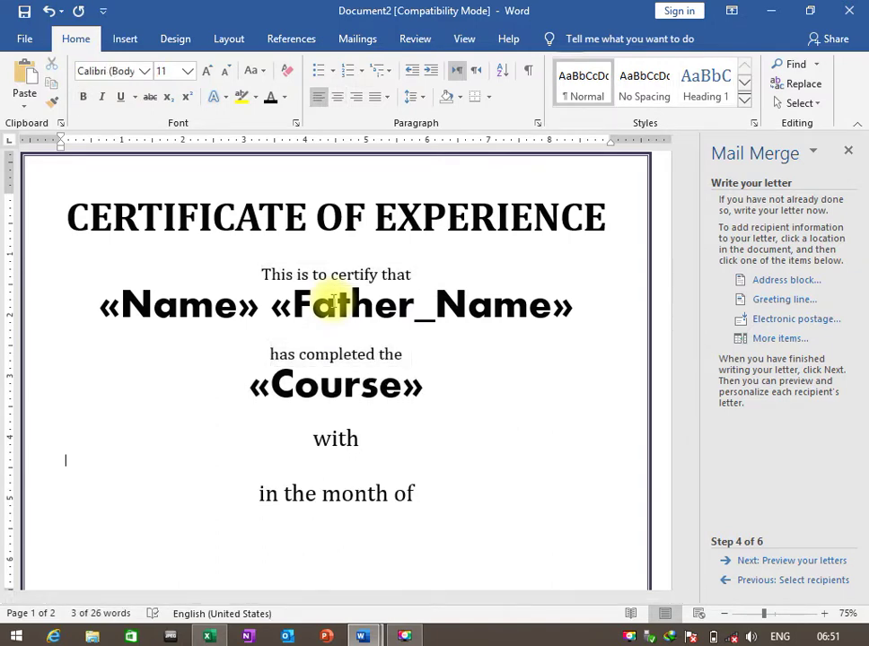
key("Up")
key("Home")
key("shift+Down")
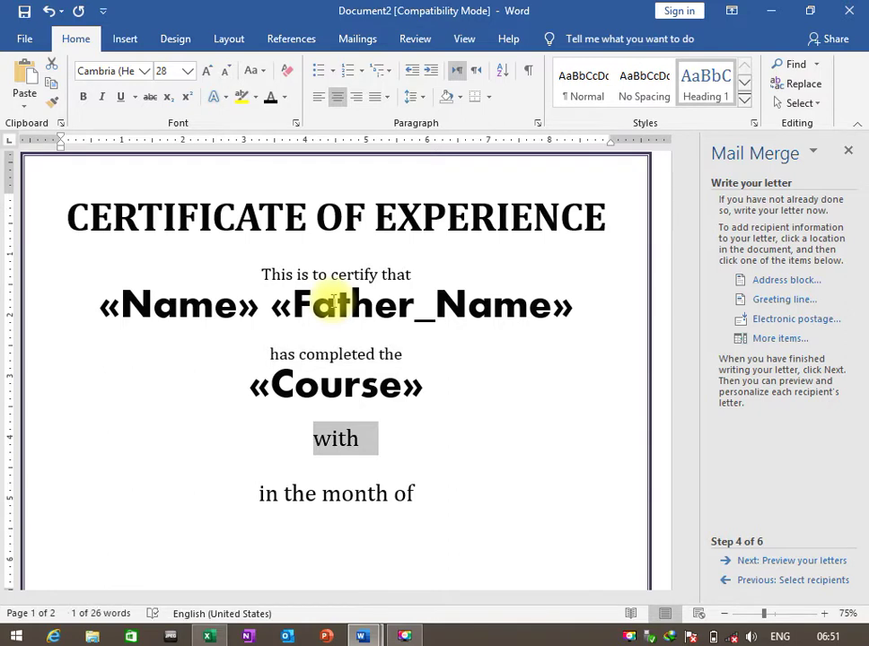
key("ctrl+shift+comma")
key("ctrl+shift+comma")
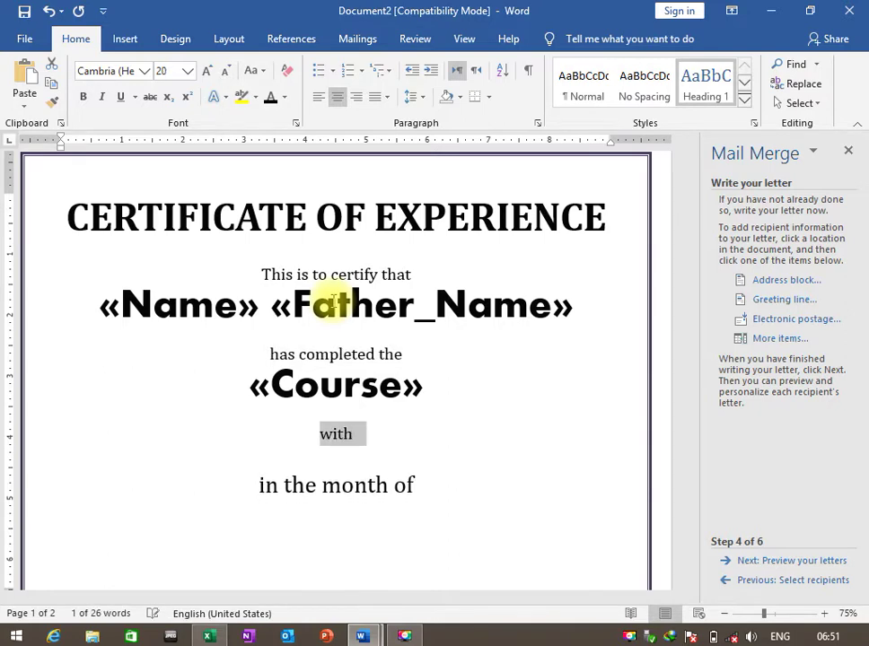
key("Down")
key("Home")
key("shift+Down")
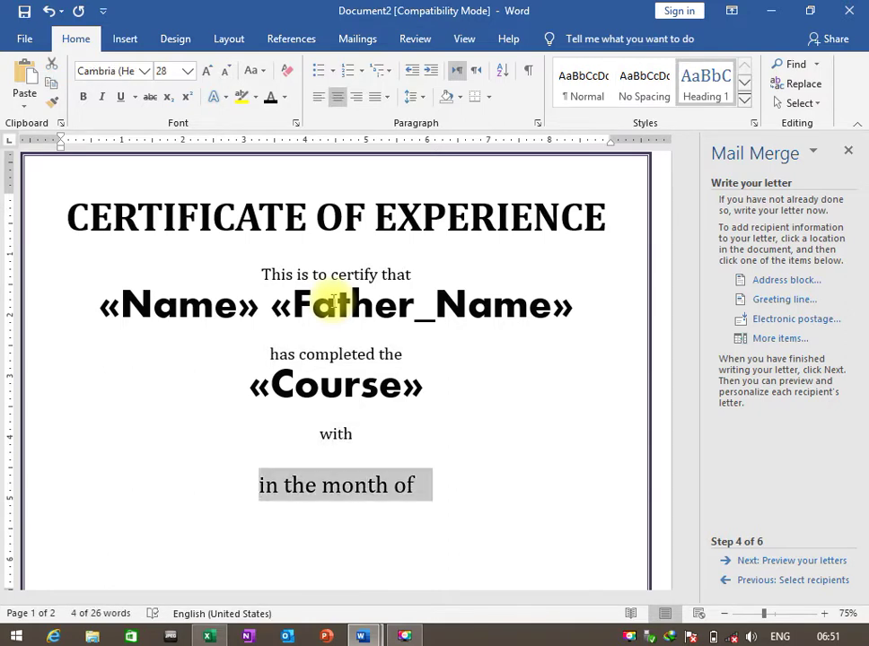
key("ctrl+shift+comma")
key("ctrl+shift+comma")
key("ctrl+shift+comma")
key("ctrl+shift+comma")
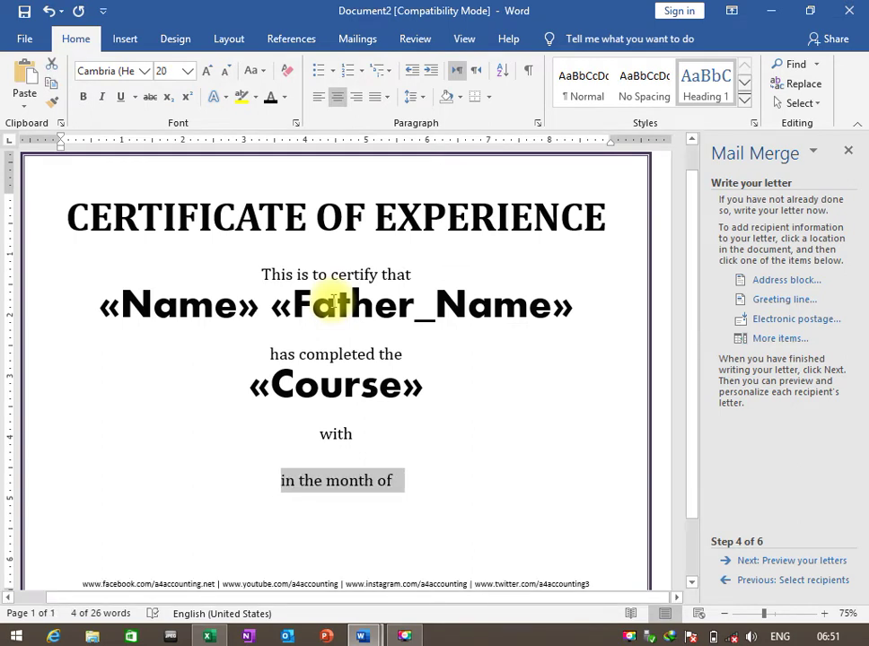
- Delete the empty line below and put the caret at the end of 'with'
key("Down")
key("Delete")
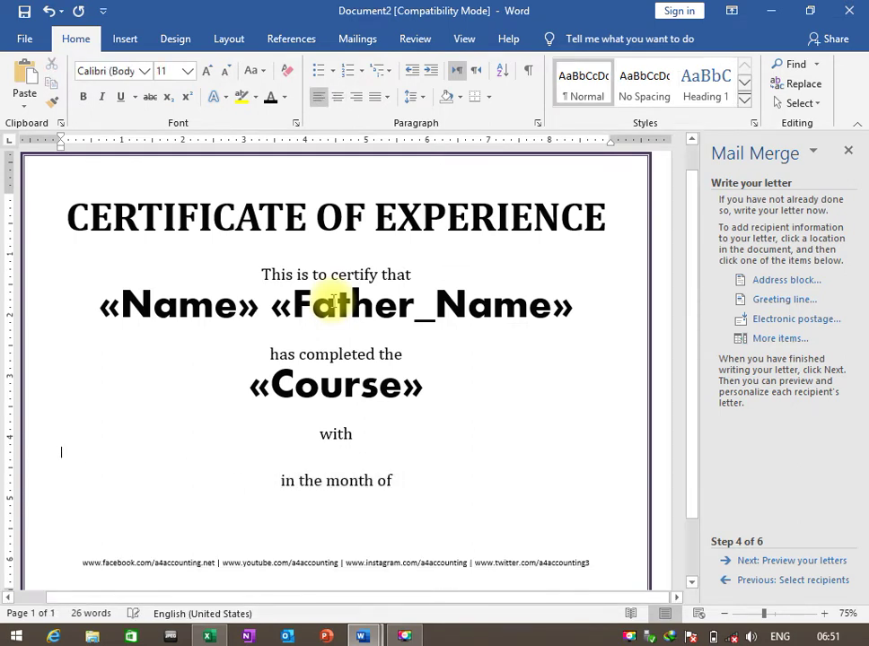
key("Up")
key("Up")
key("Down")
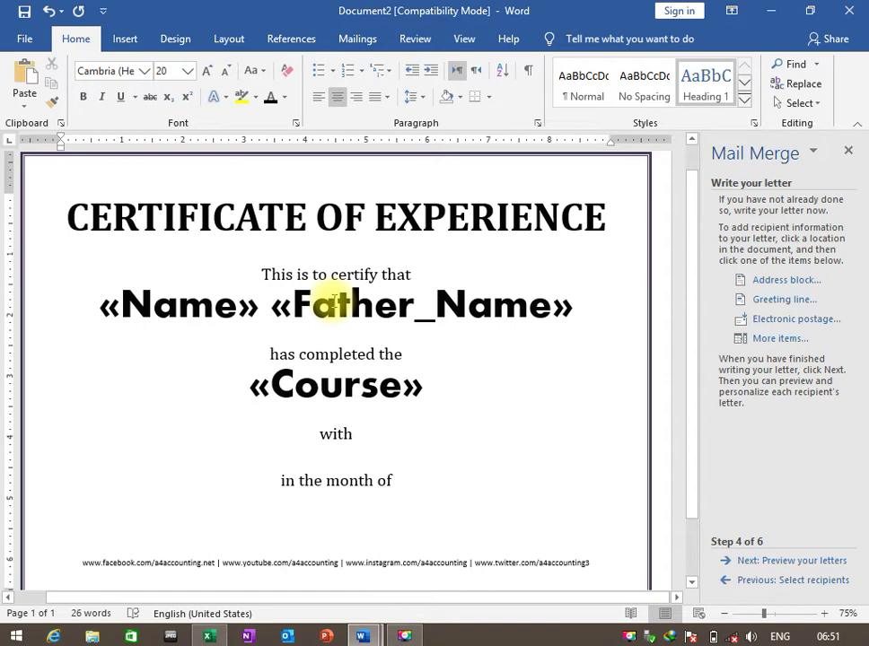
key("End")
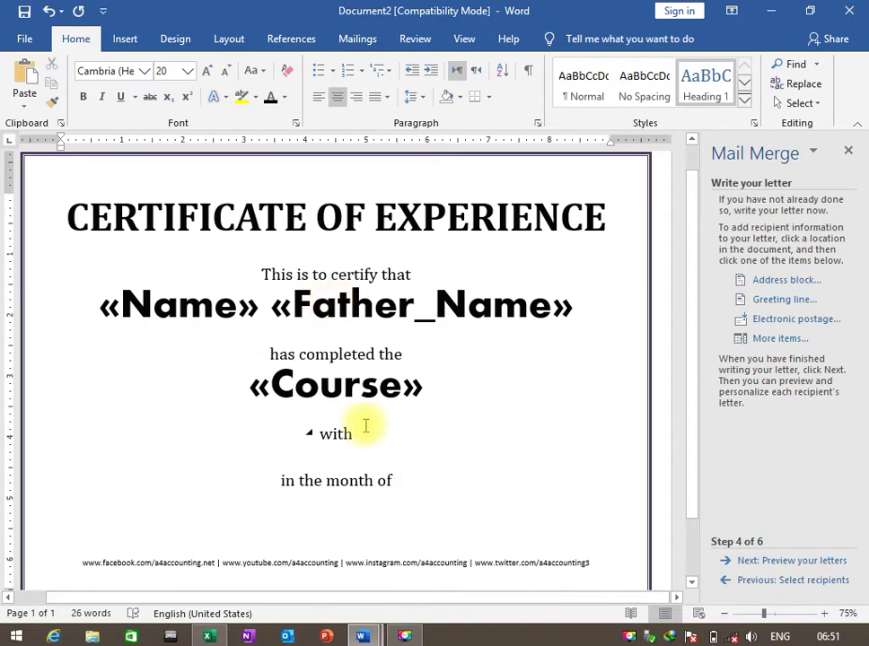
left_click(357, 38)
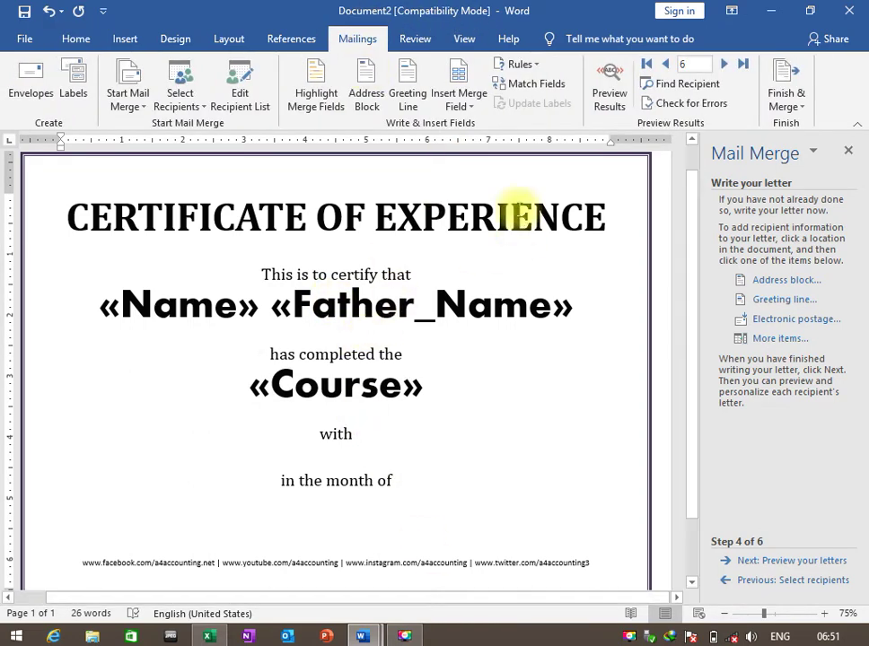
- Insert the GRADE merge field after 'with' and format it in Aharoni at 48 pt
left_click(466, 108)
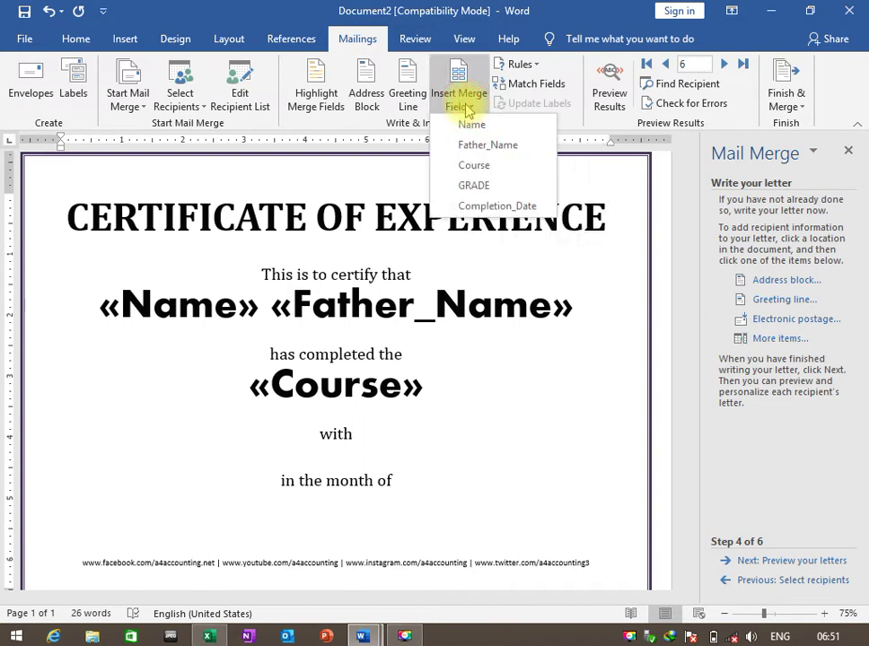
left_click(508, 184)
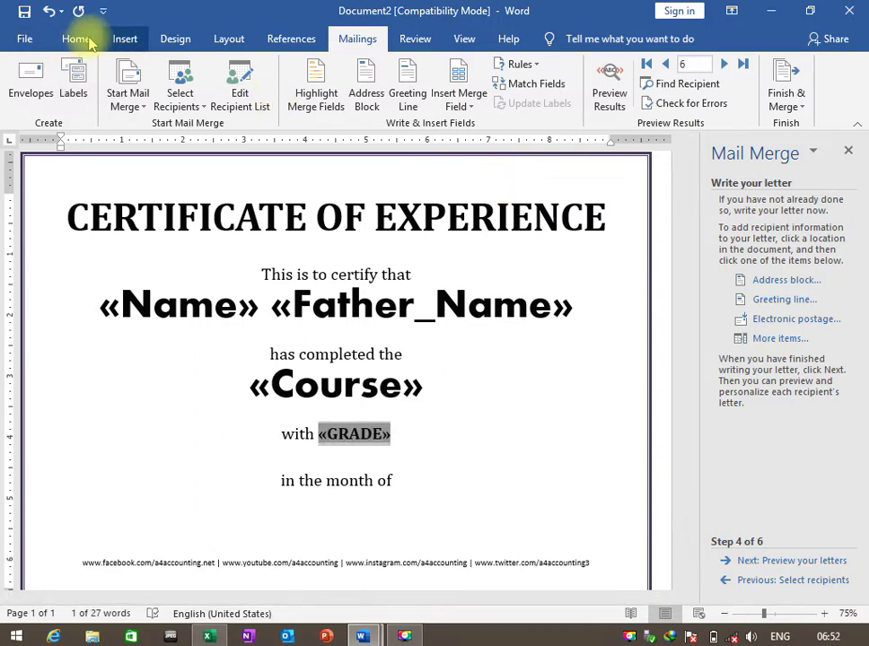
scroll(81, 42, "up", 4)
scroll(71, 45, "up", 1)
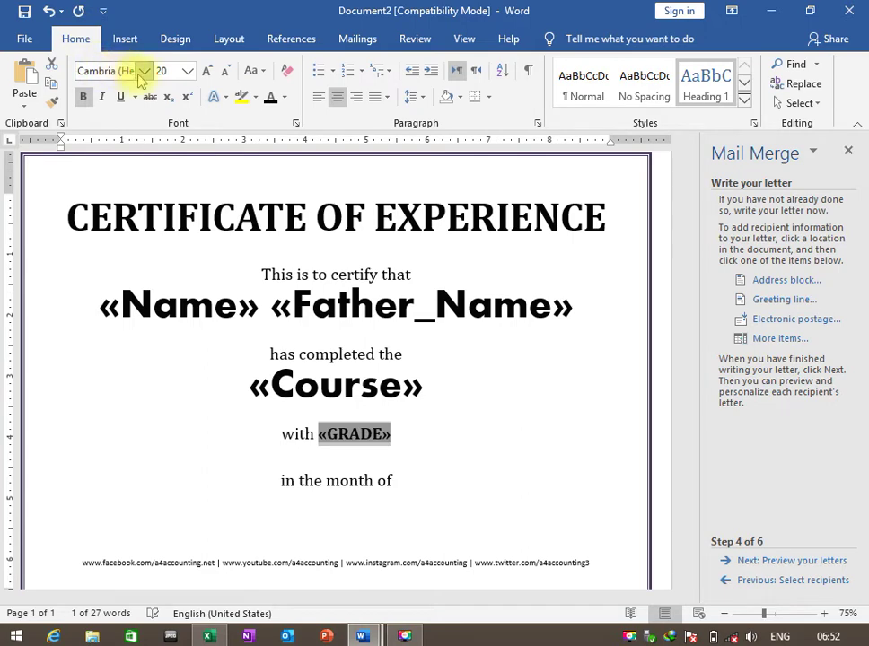
left_click(143, 71)
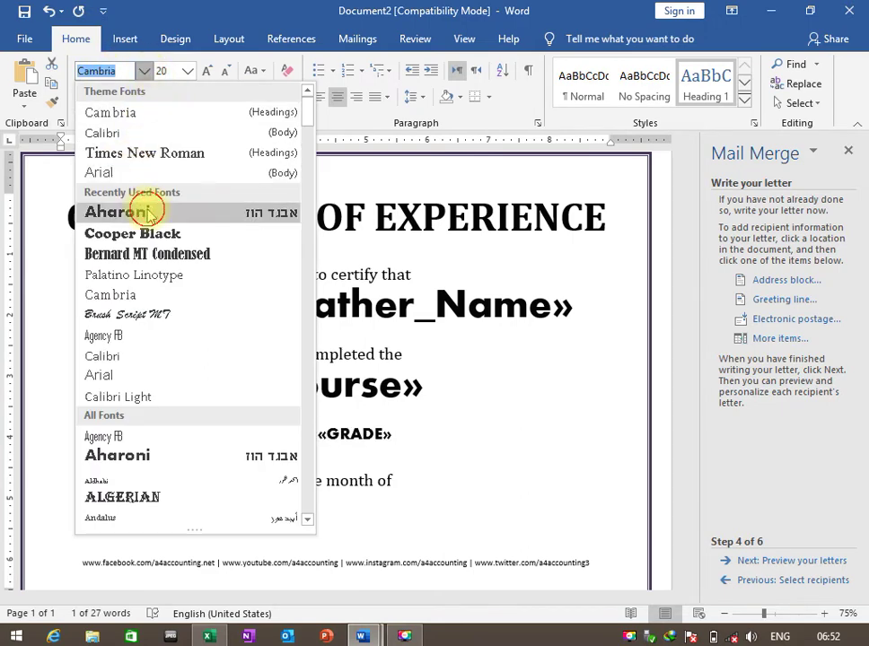
left_click(197, 212)
left_click(188, 71)
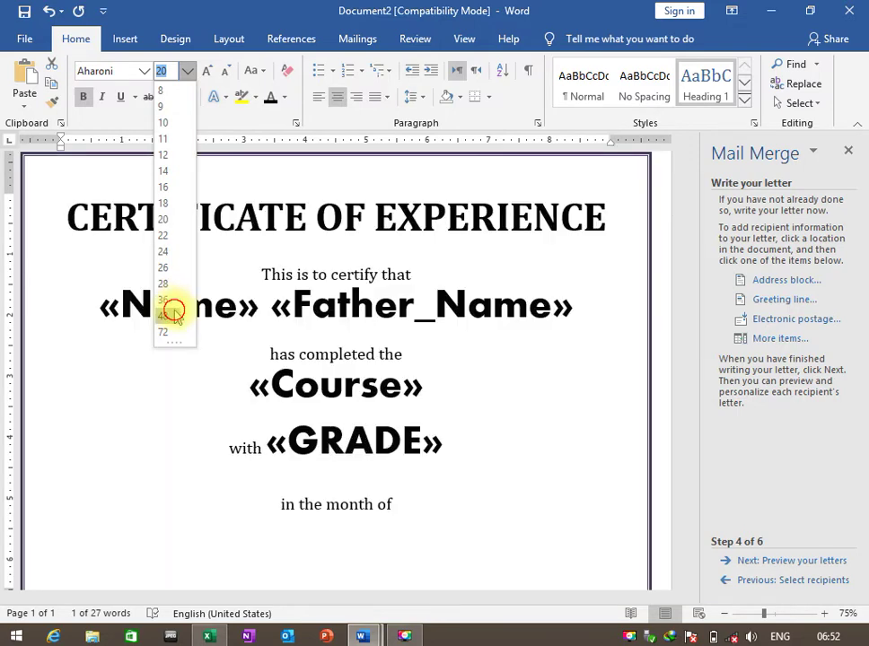
left_click(173, 311)
scroll(363, 472, "down", 1)
scroll(359, 467, "down", 1)
left_click(358, 443)
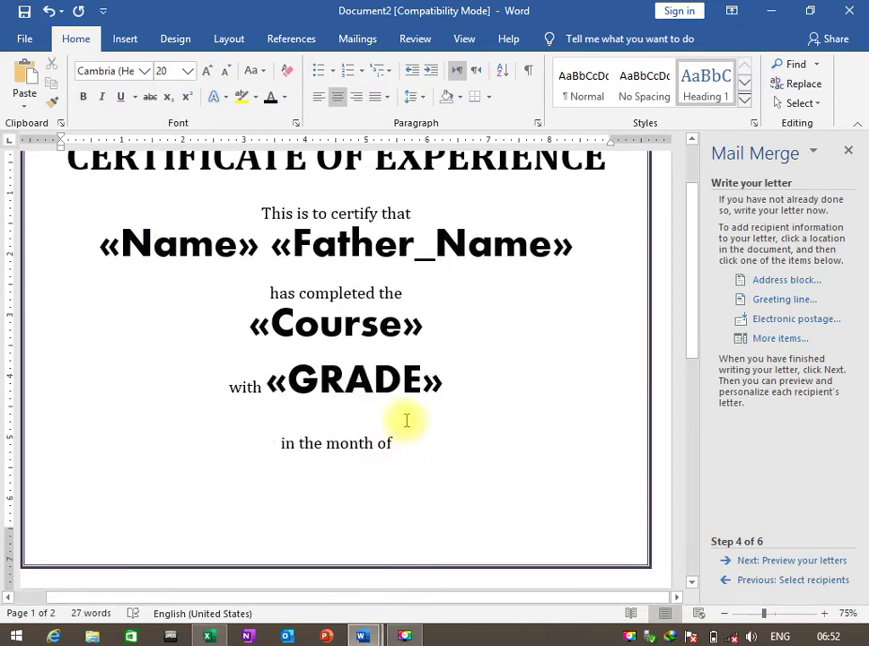
- Insert the Completion_Date field after 'in the month of' in Aharoni at 28 pt
left_click(365, 46)
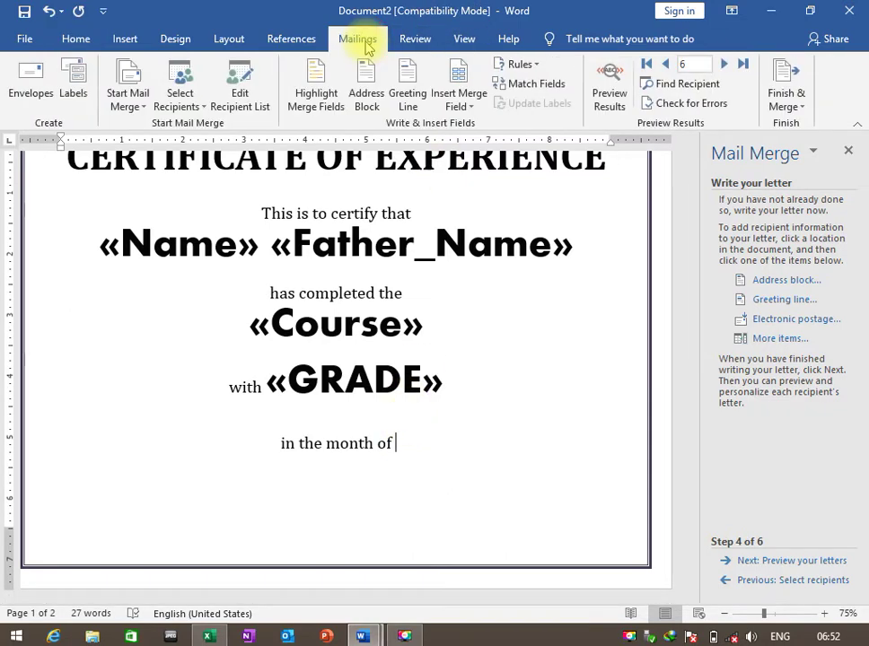
left_click(465, 107)
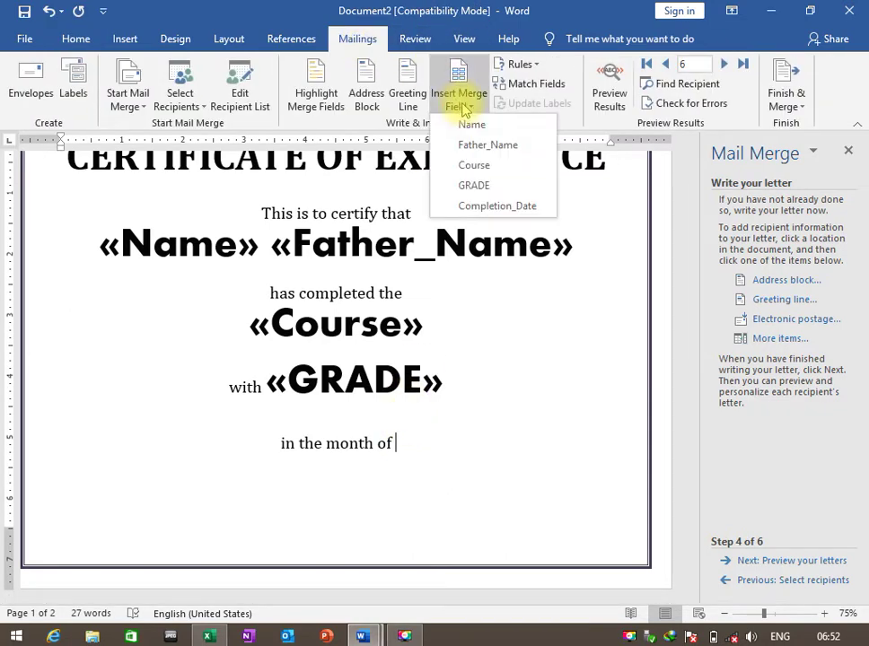
left_click(502, 208)
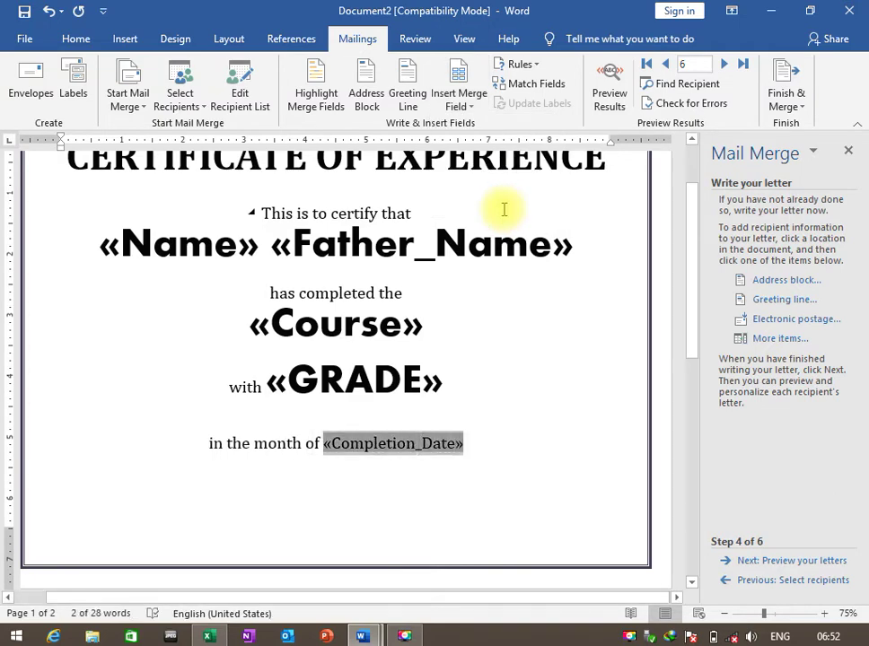
left_click(75, 37)
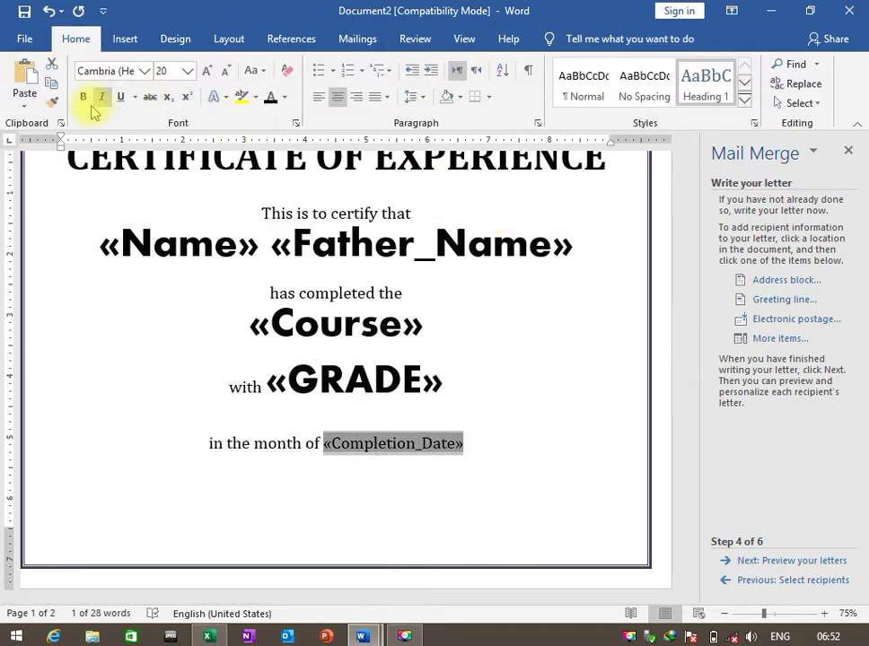
left_click(144, 71)
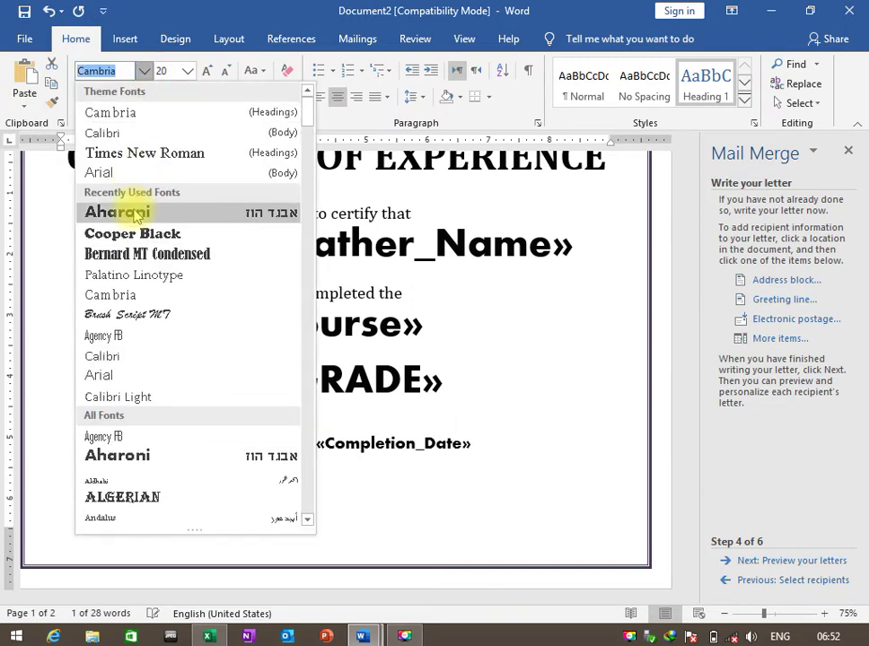
left_click(145, 209)
left_click(188, 71)
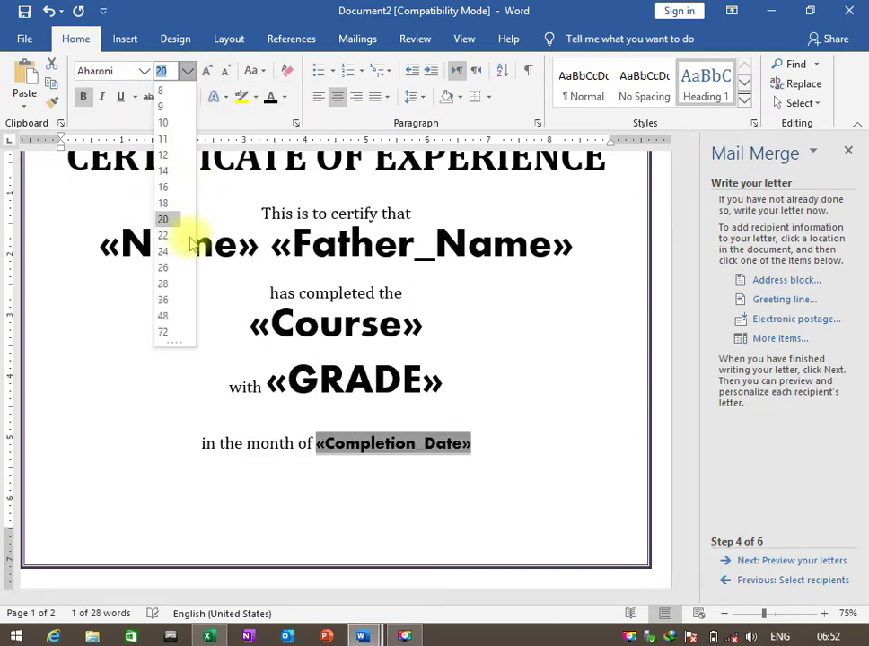
left_click(179, 292)
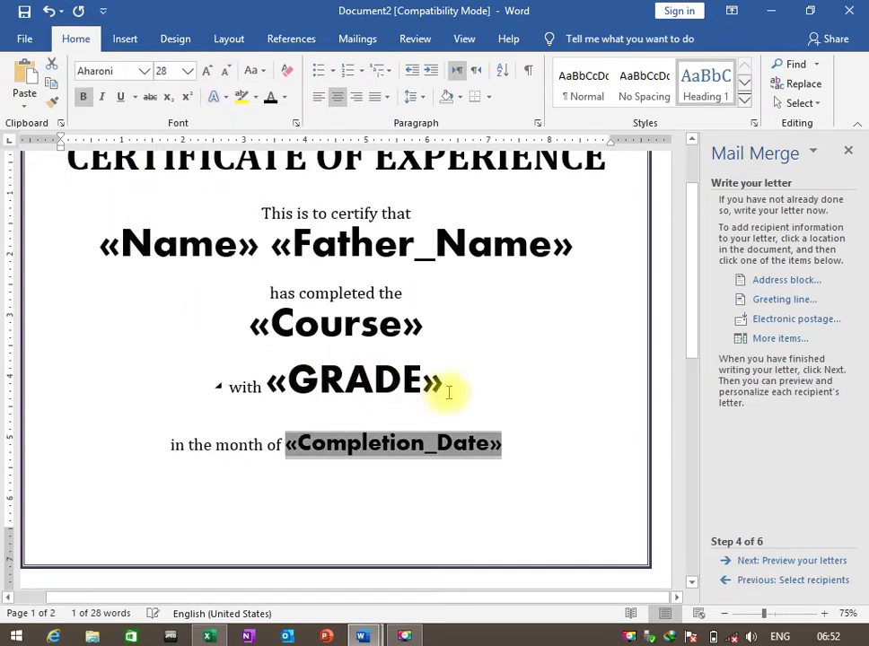
left_click(336, 487)
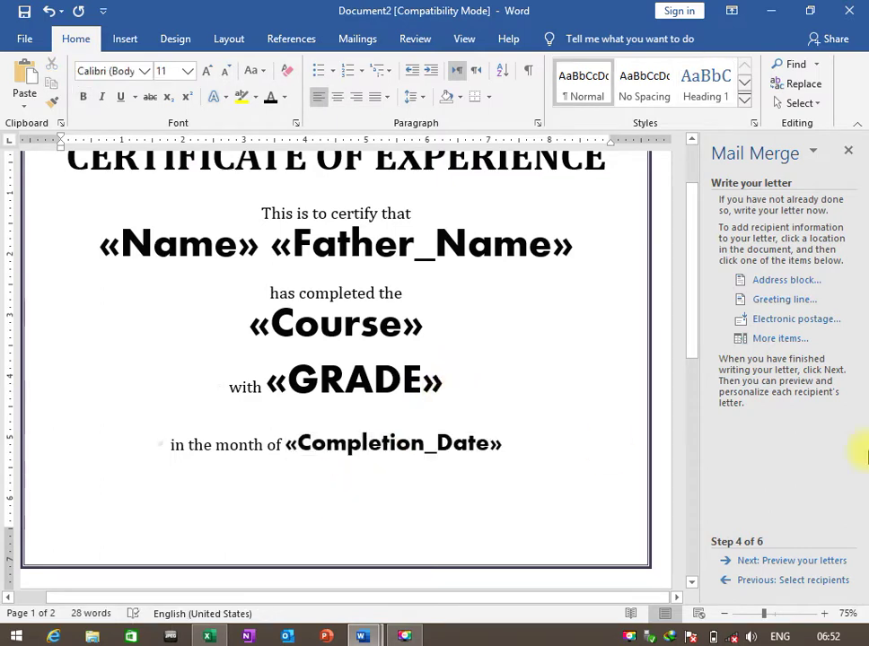
- Remove the gap so the website links line moves to page 1, with a blank line above it
scroll(268, 403, "down", 3)
scroll(250, 386, "down", 3)
scroll(321, 362, "up", 2)
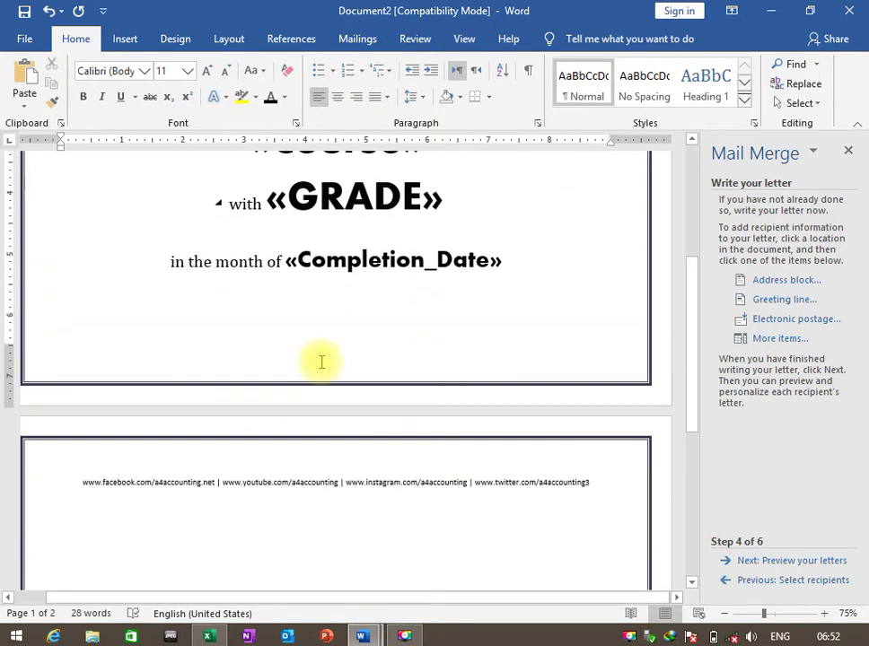
key("Delete")
key("Return")
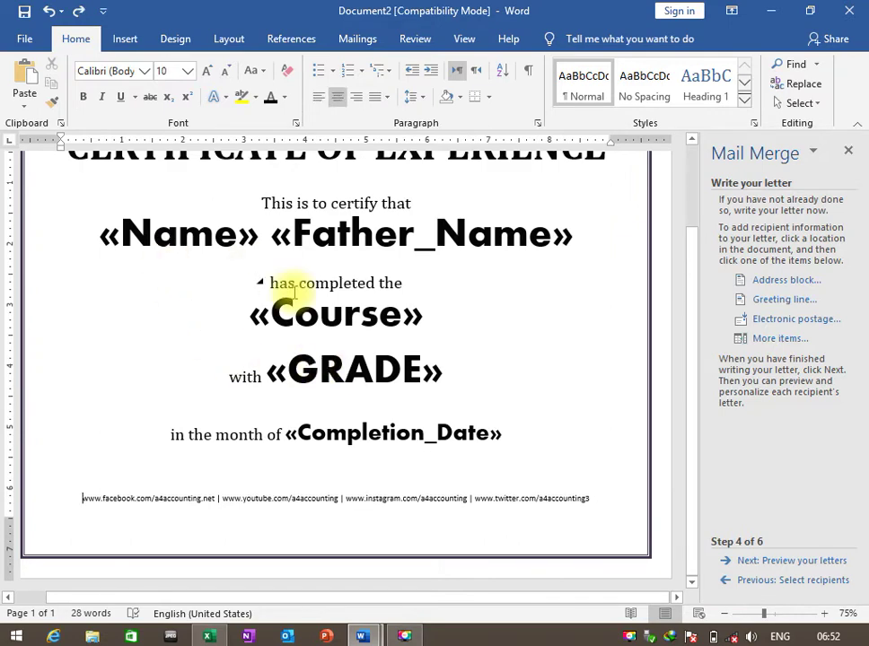
scroll(291, 282, "up", 3)
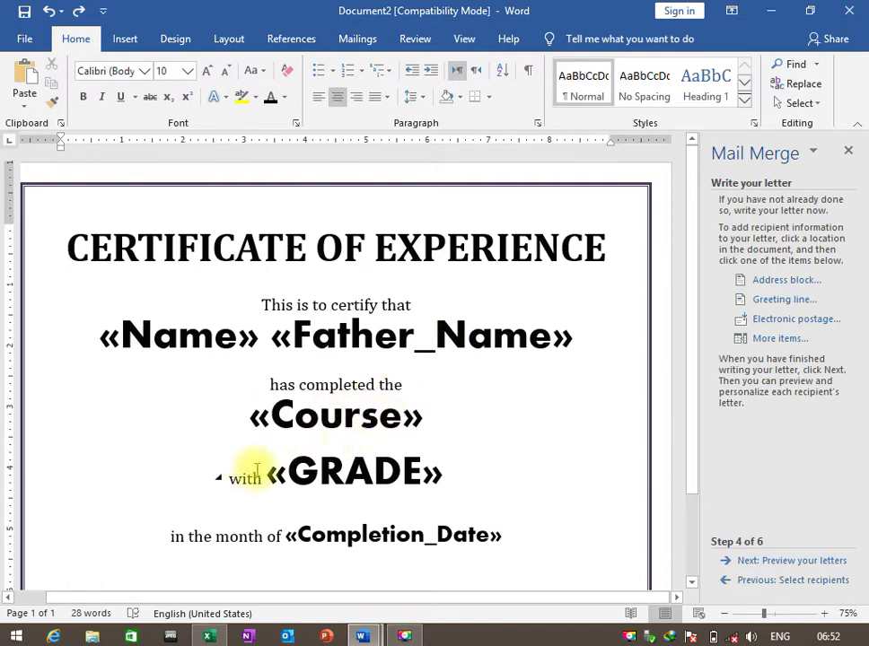
scroll(431, 476, "down", 2)
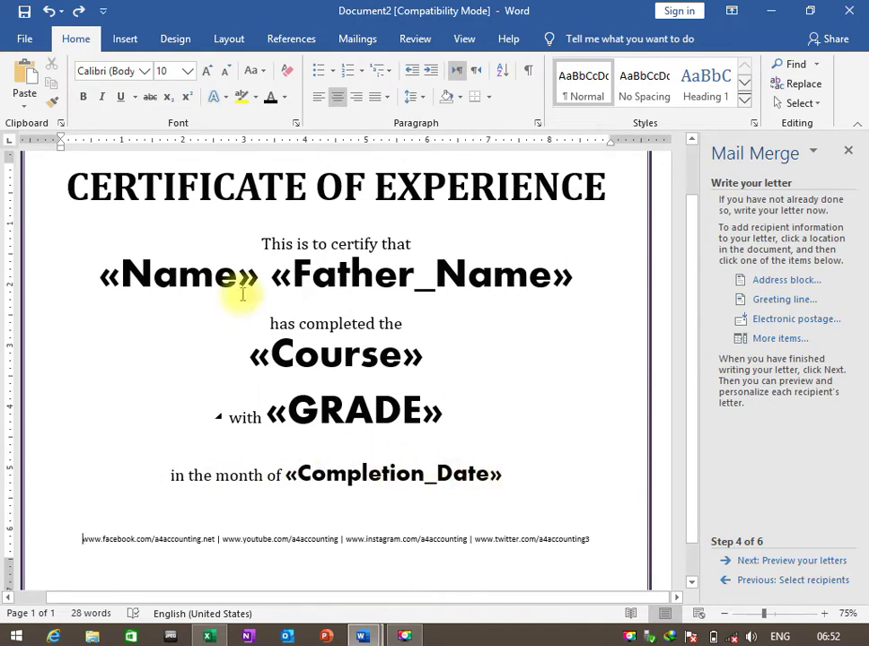
- Preview recipient 6's certificate and check its grade C and date 27-Dec-20
left_click(811, 563)
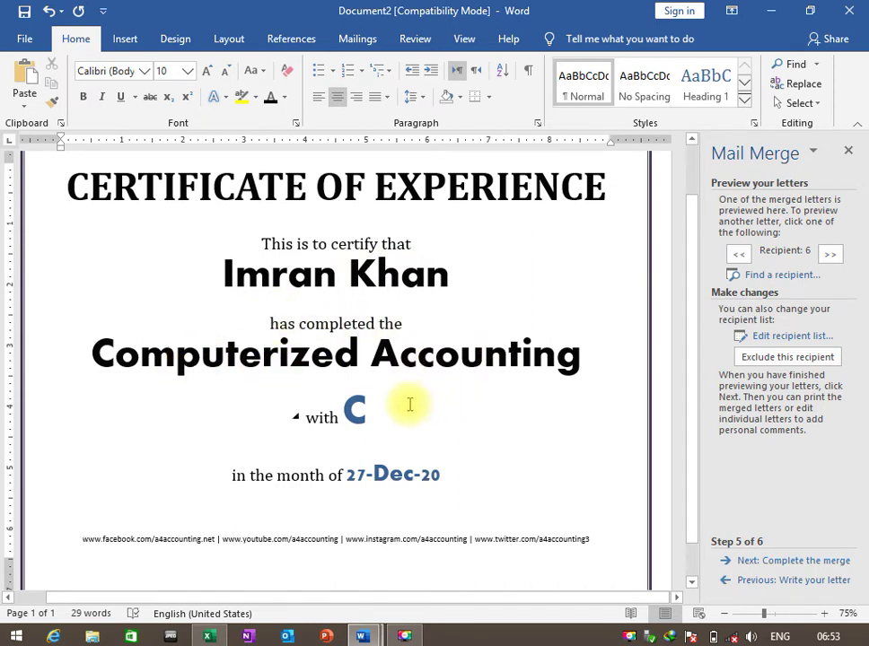
left_click(363, 411)
double_click(355, 410)
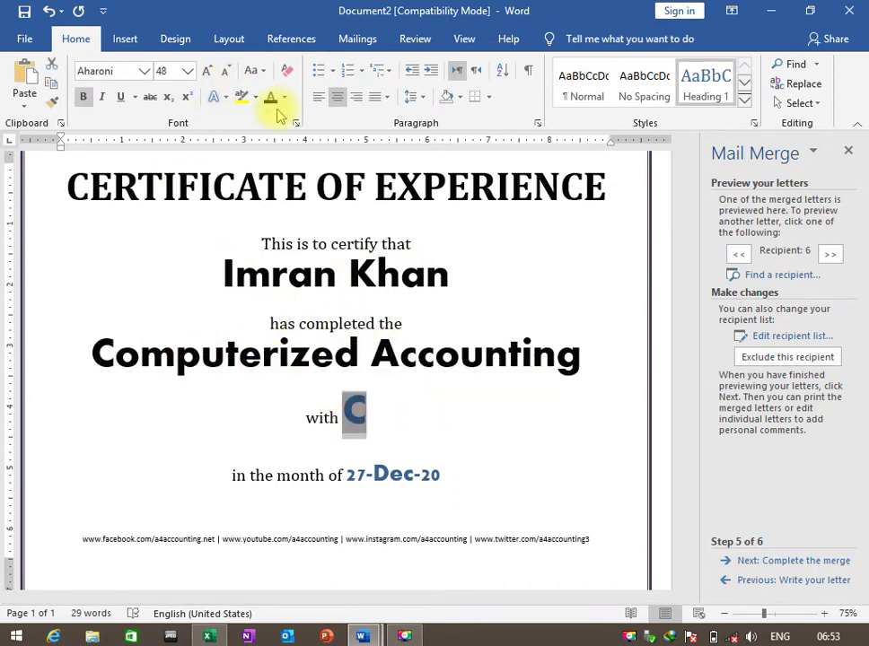
left_click(435, 475)
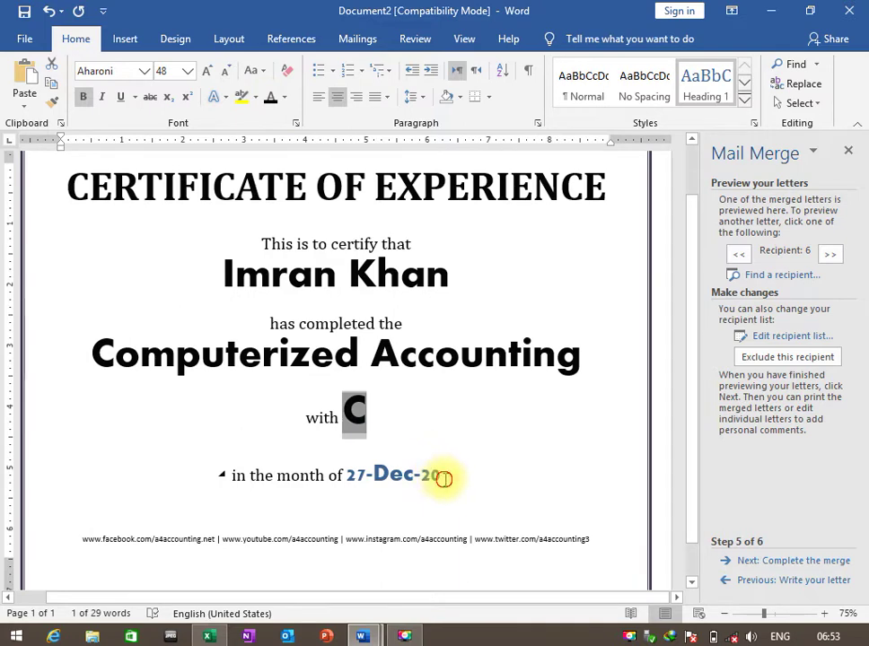
left_click_drag(443, 479, 358, 473)
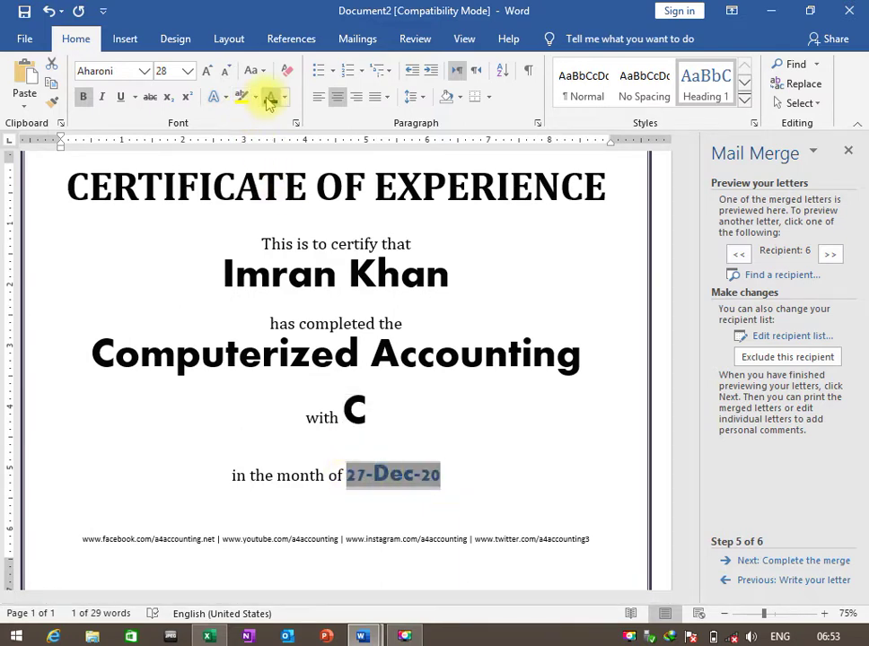
left_click(429, 475)
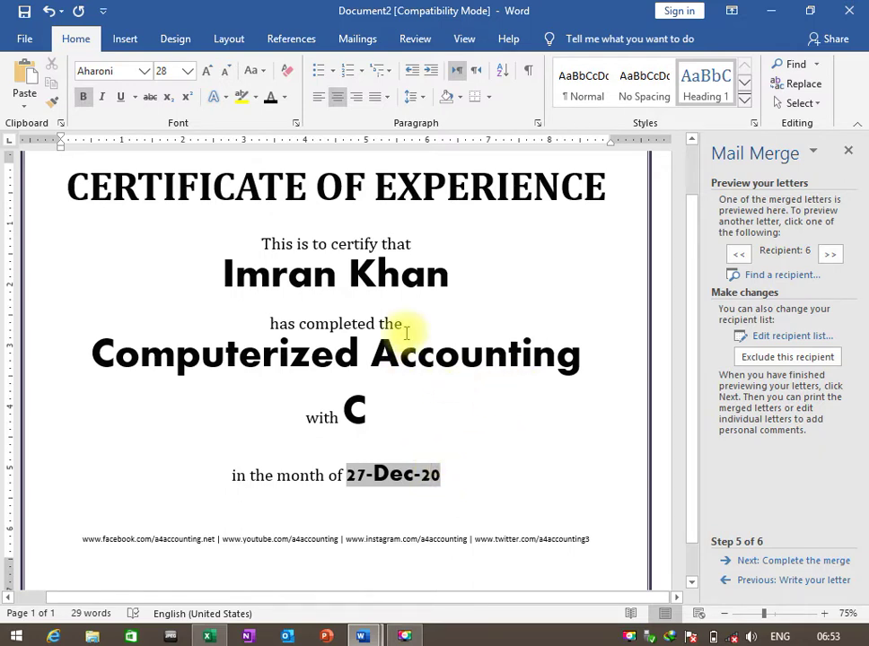
- Step back through the recipients to the first, checking the previous one's grade B
left_click(739, 255)
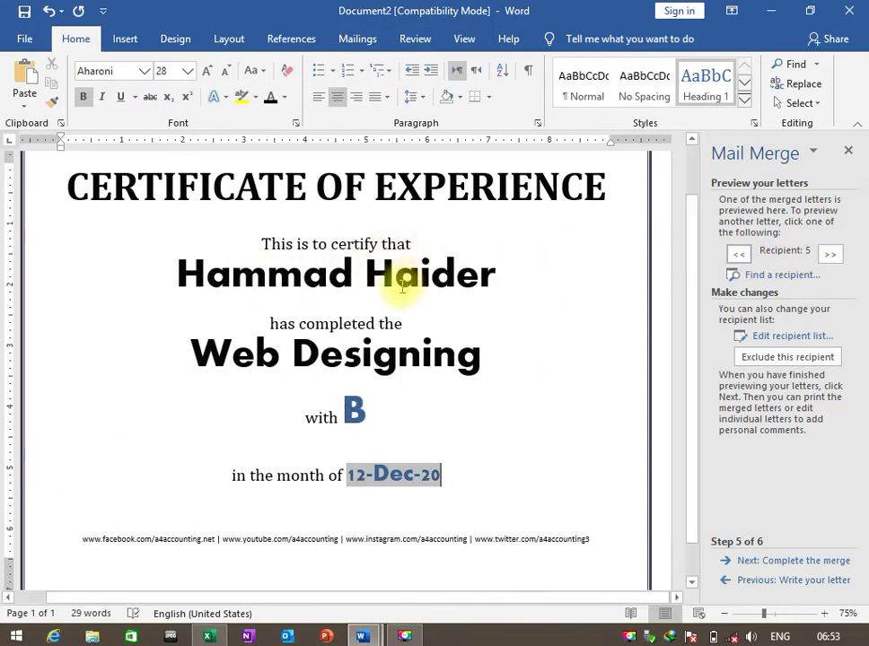
double_click(366, 406)
left_click(475, 406)
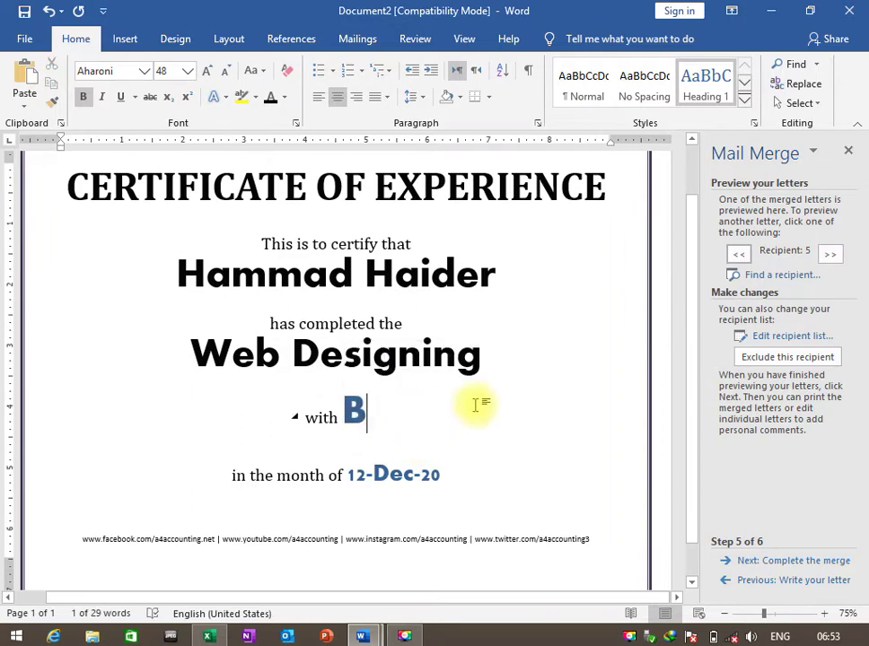
left_click(745, 255)
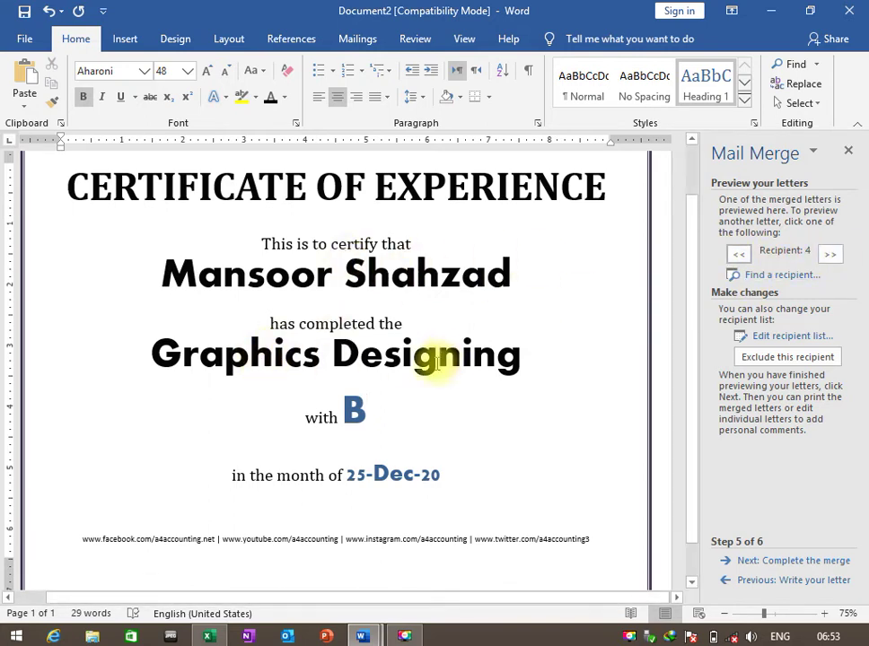
left_click(741, 254)
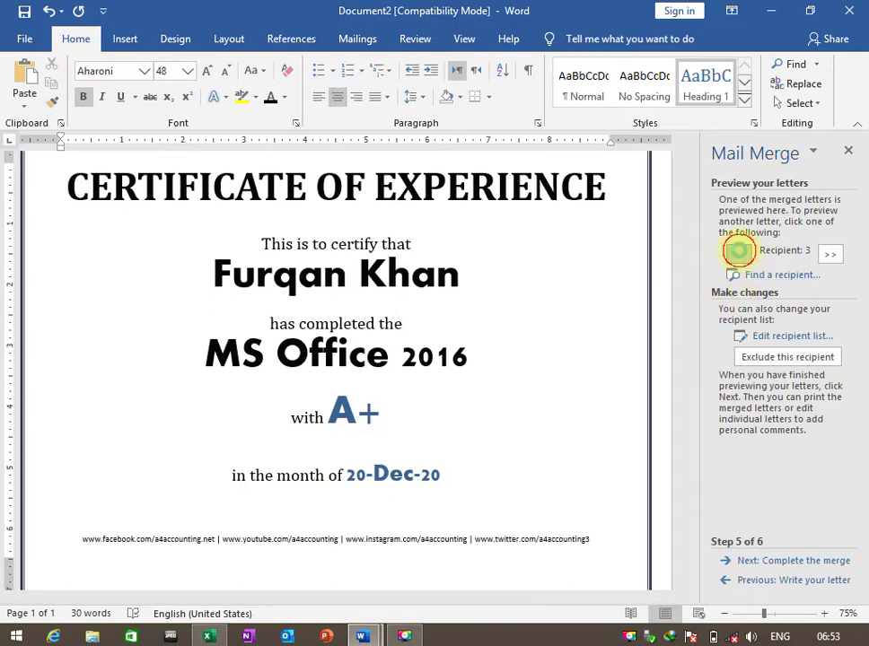
left_click(739, 251)
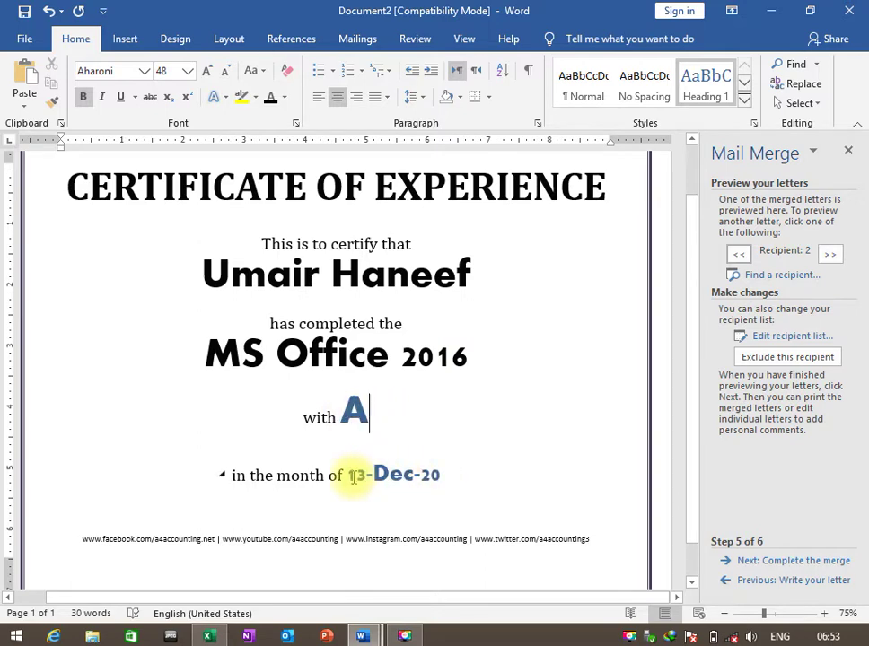
left_click(738, 254)
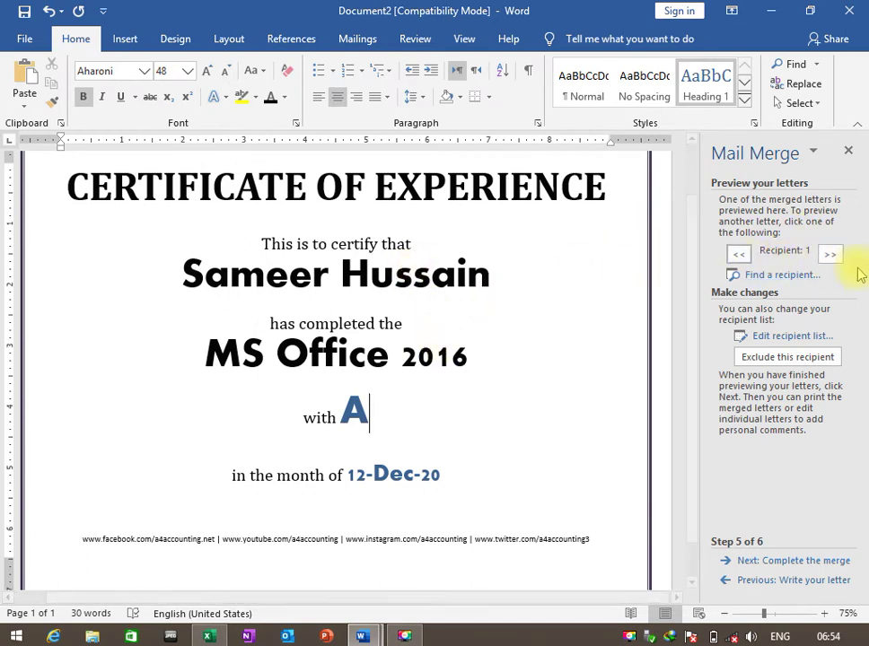
- Step forward through recipients 2 to 6 and compare them with the Excel DATA workbook
left_click(832, 256)
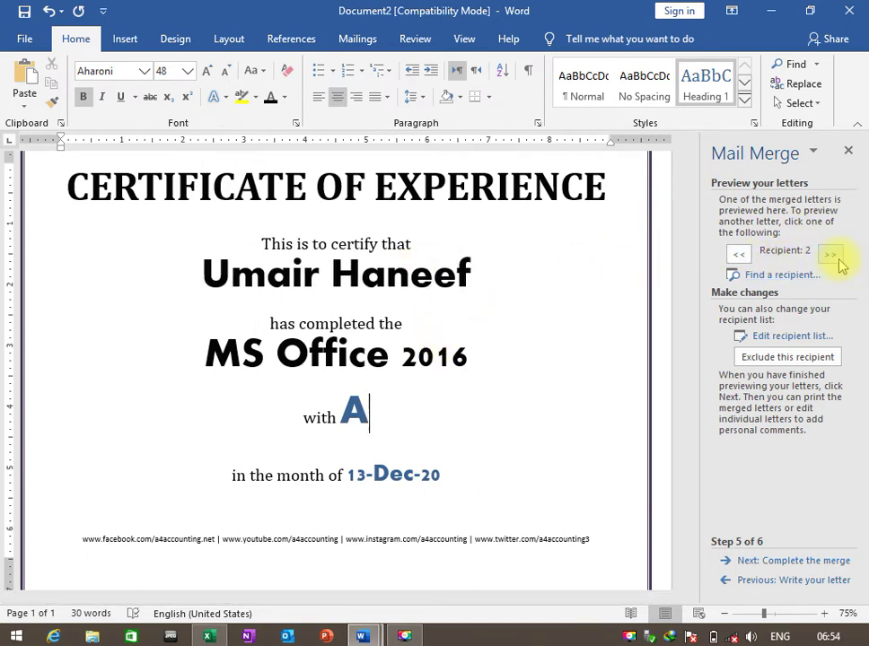
left_click(832, 256)
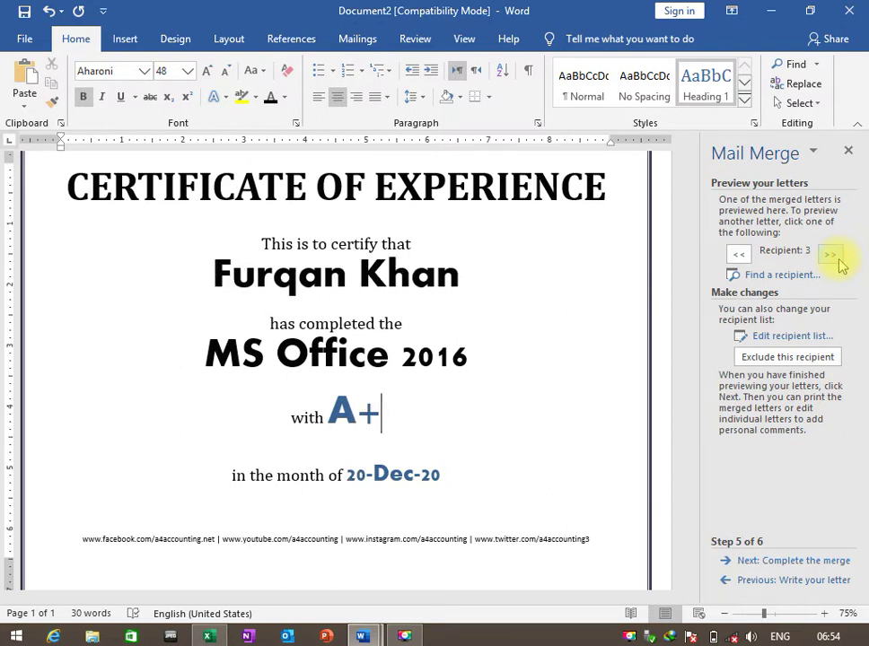
key("Left")
left_click(832, 256)
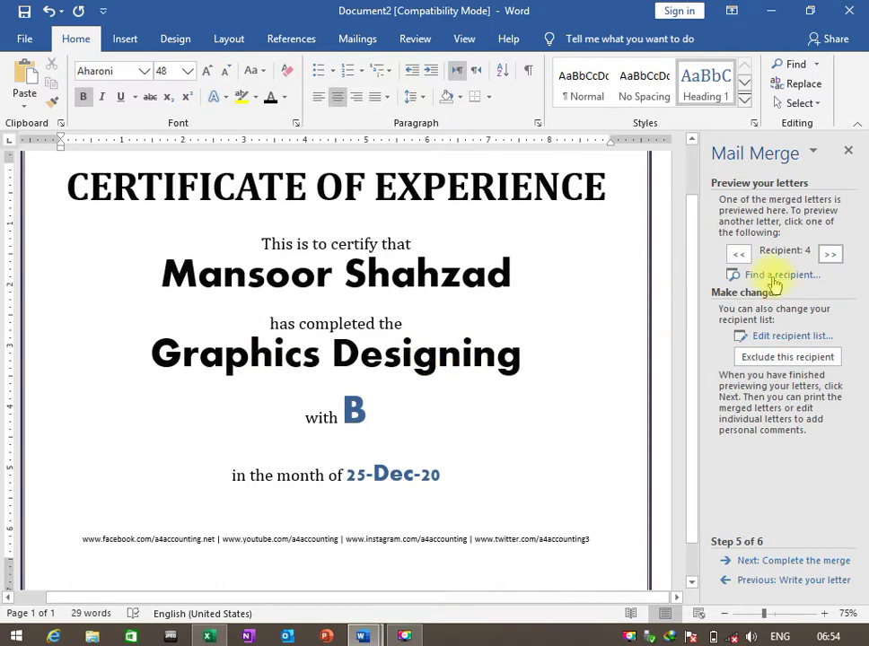
left_click(830, 254)
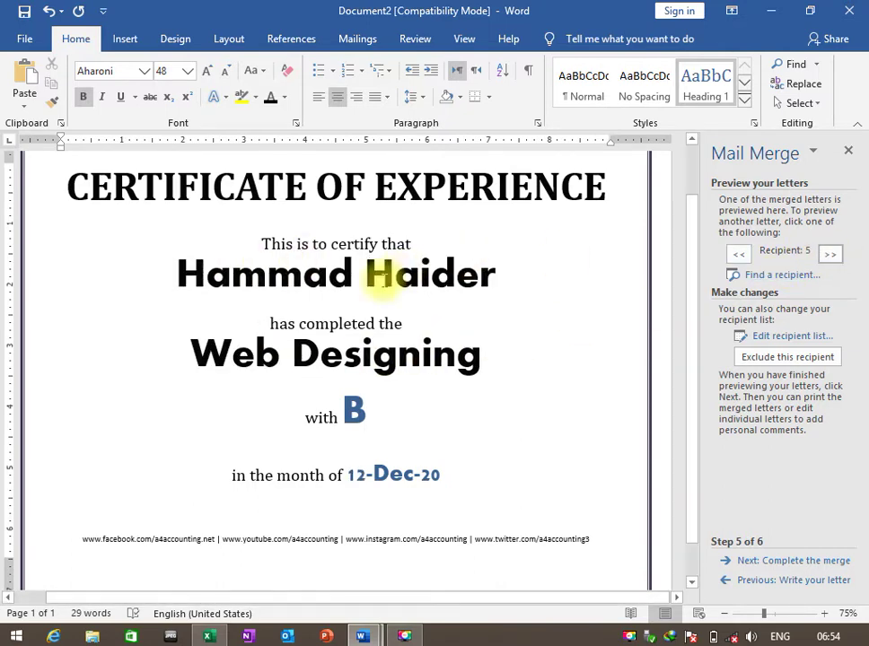
left_click(832, 254)
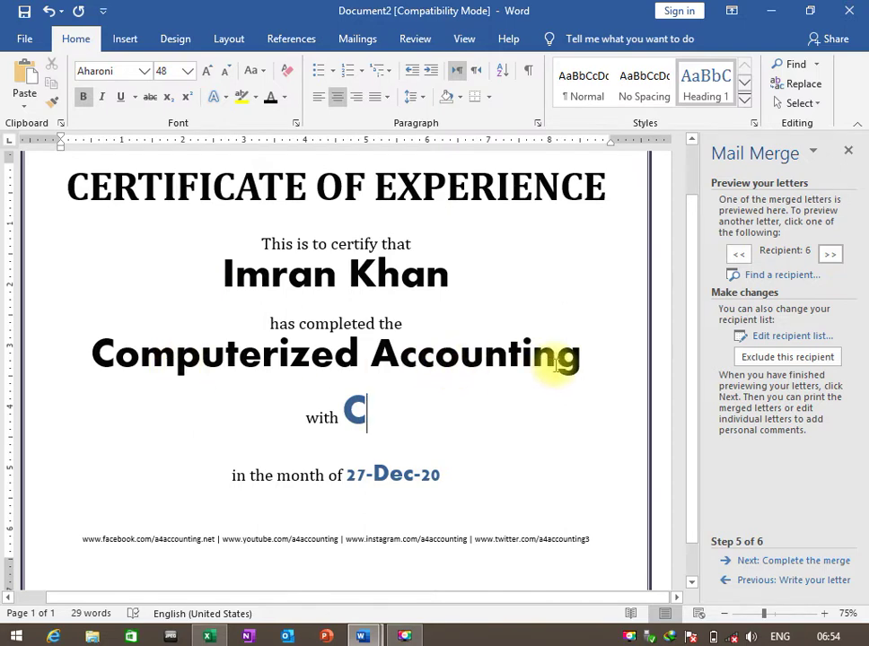
left_click(208, 636)
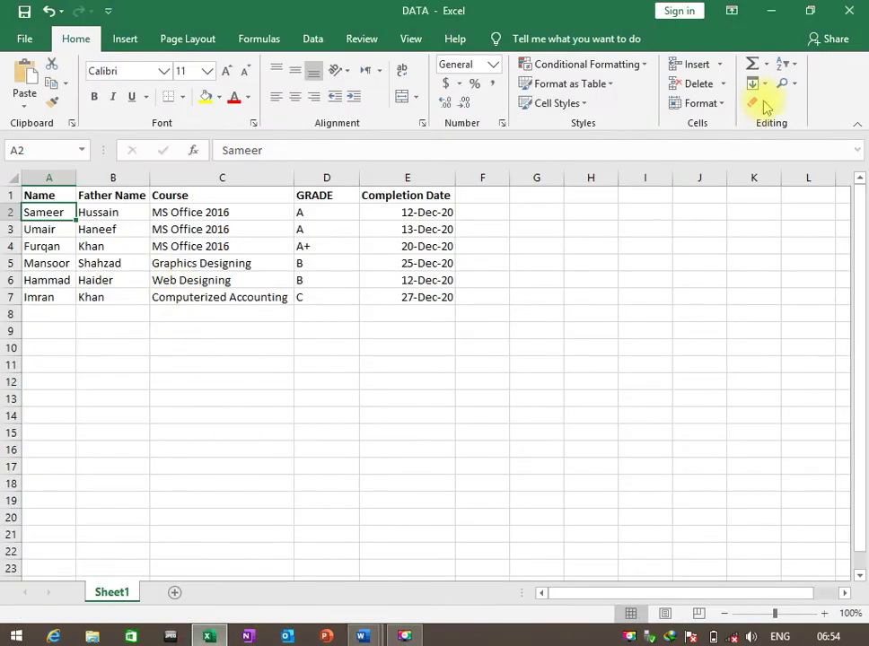
left_click(771, 16)
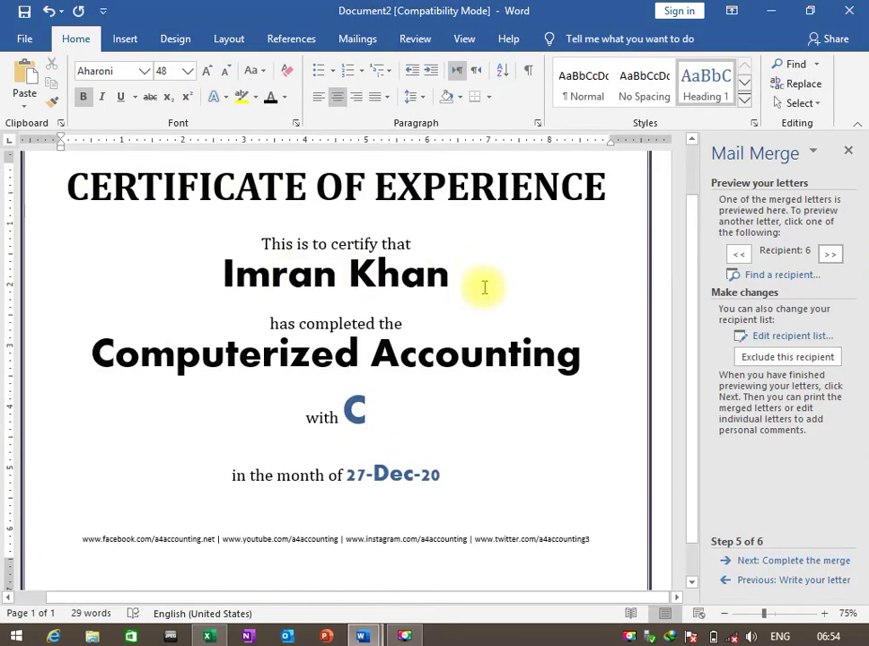
- Complete the merge and open the Merge to Printer dialog with All records
left_click(811, 570)
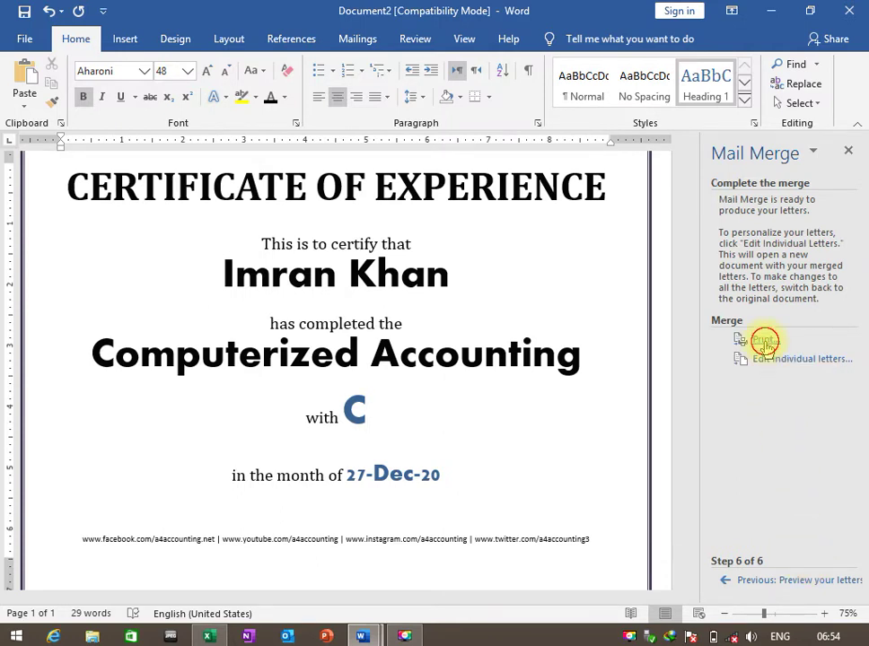
left_click(765, 341)
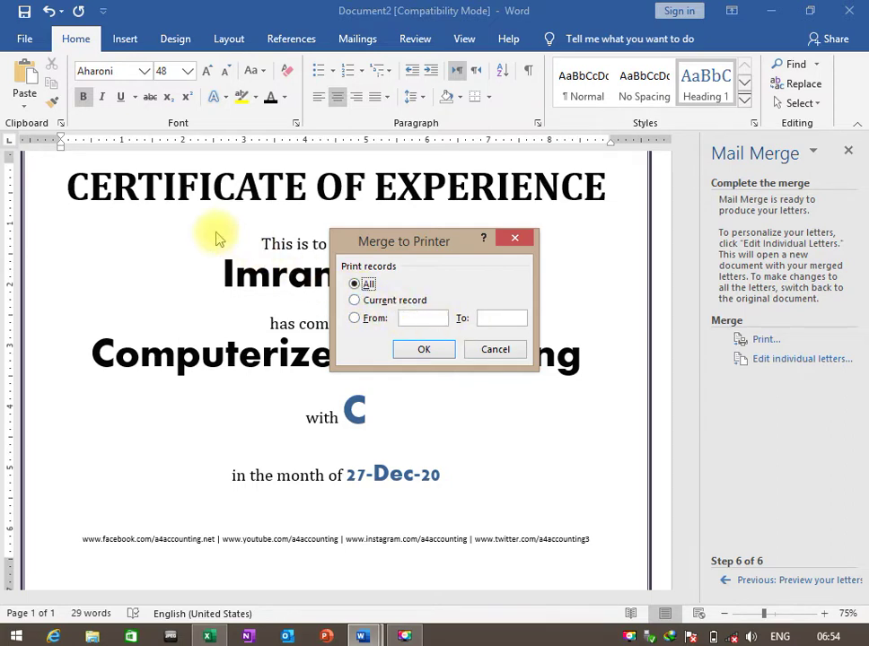
- Merge all records, not just the current one, to the printer
left_click(369, 302)
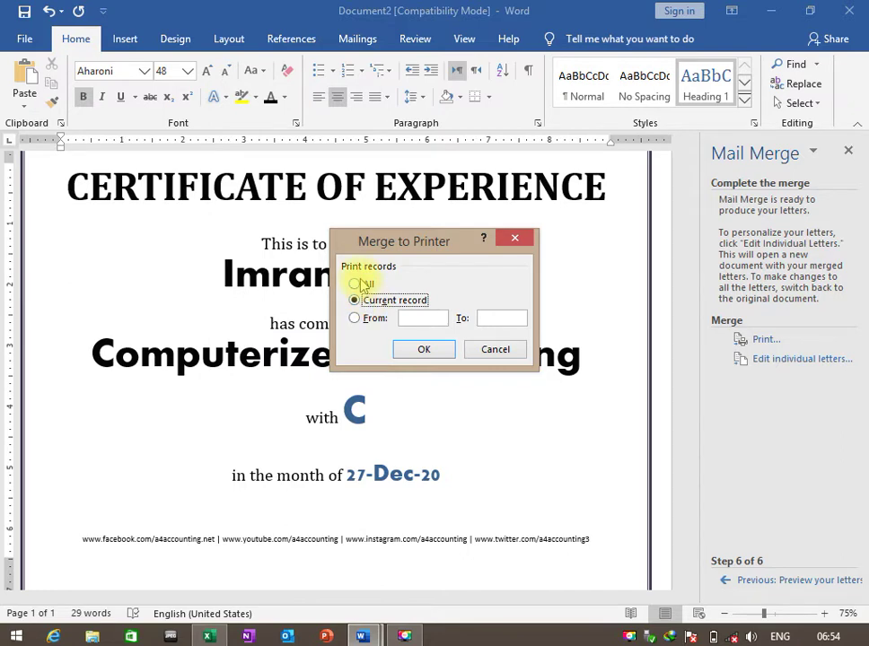
left_click(364, 284)
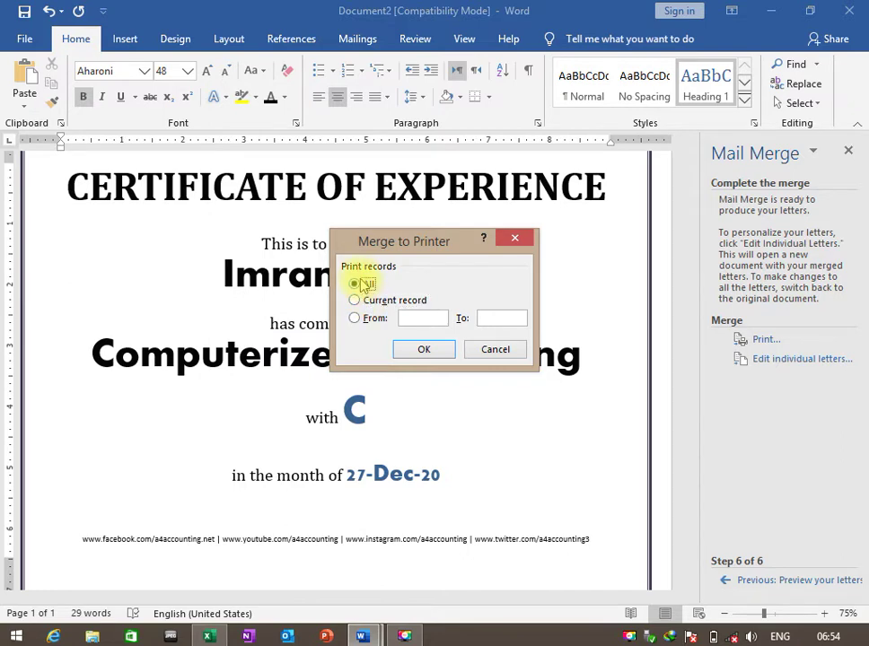
left_click(430, 350)
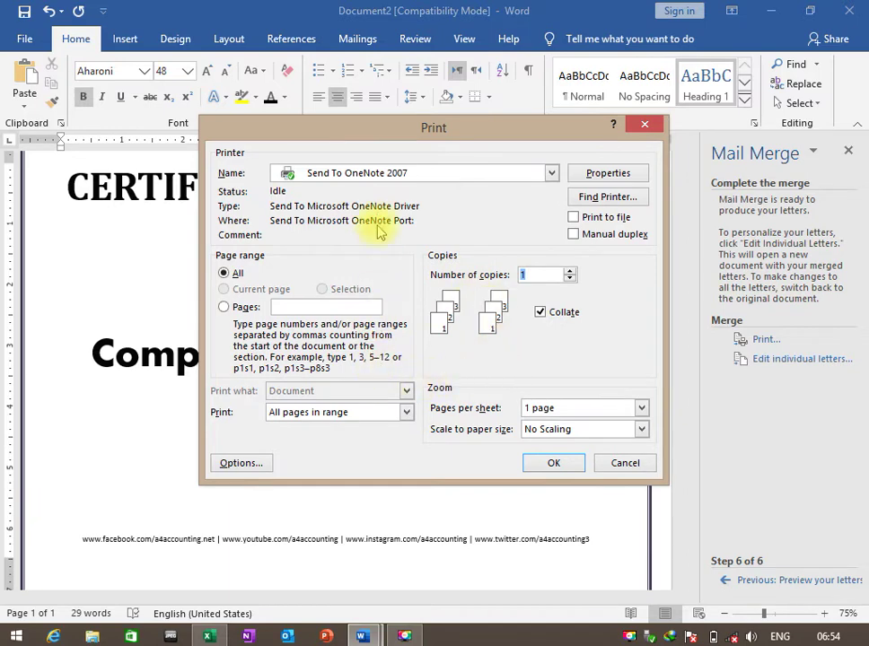
- Review the printer list, keep OneNote 2007, and cancel the Print dialog without printing
left_click(552, 173)
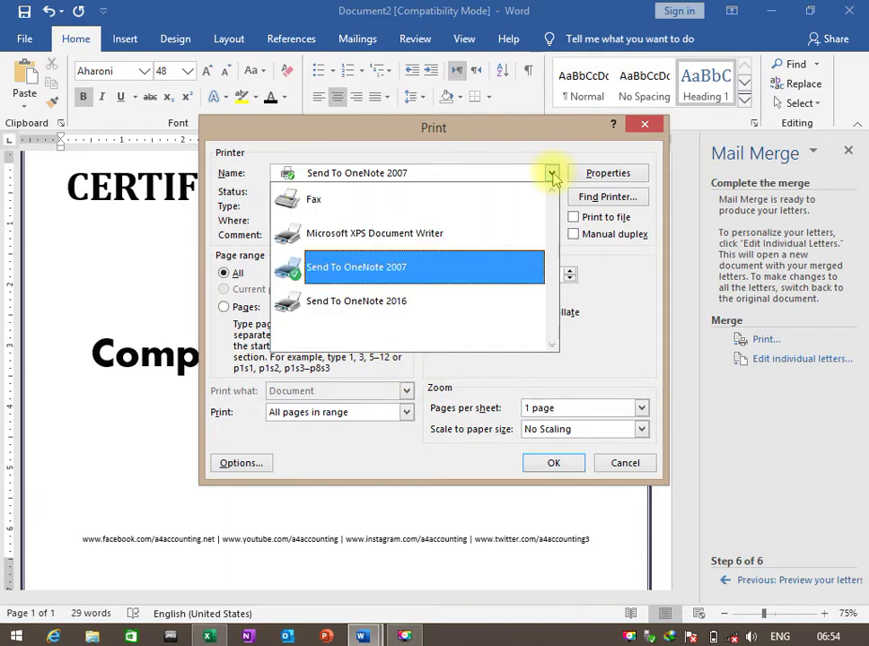
left_click(518, 154)
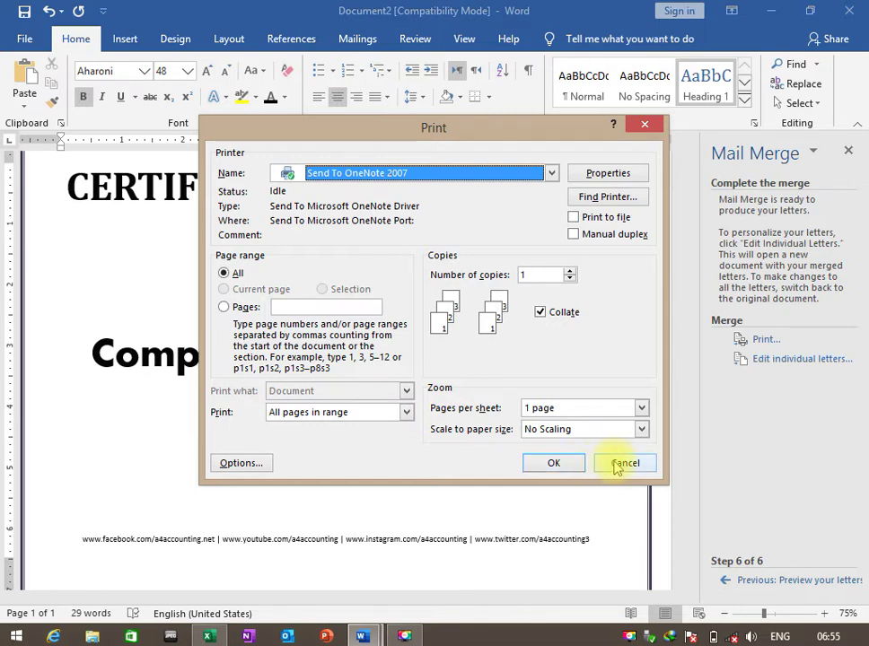
left_click(617, 464)
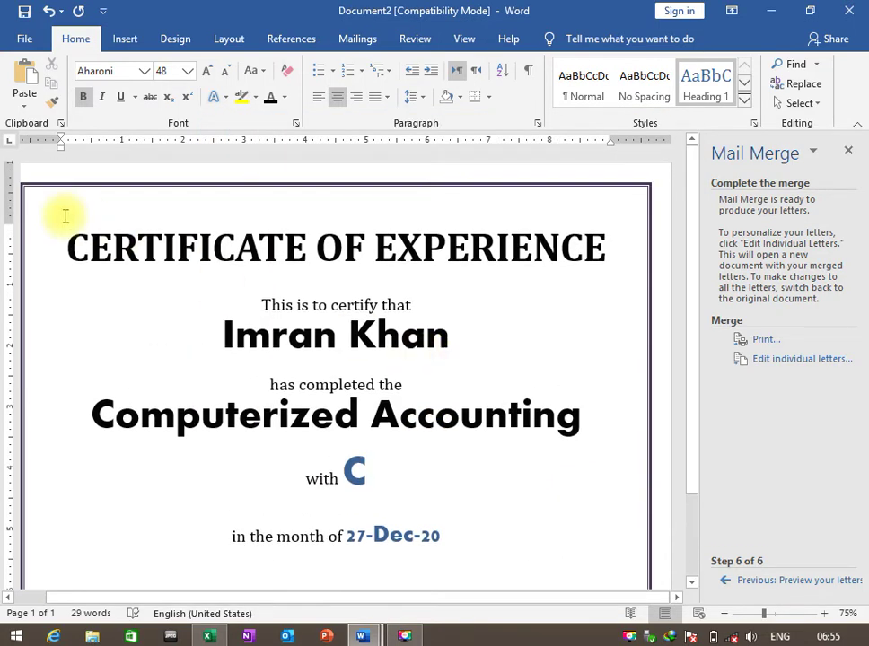
left_click(209, 634)
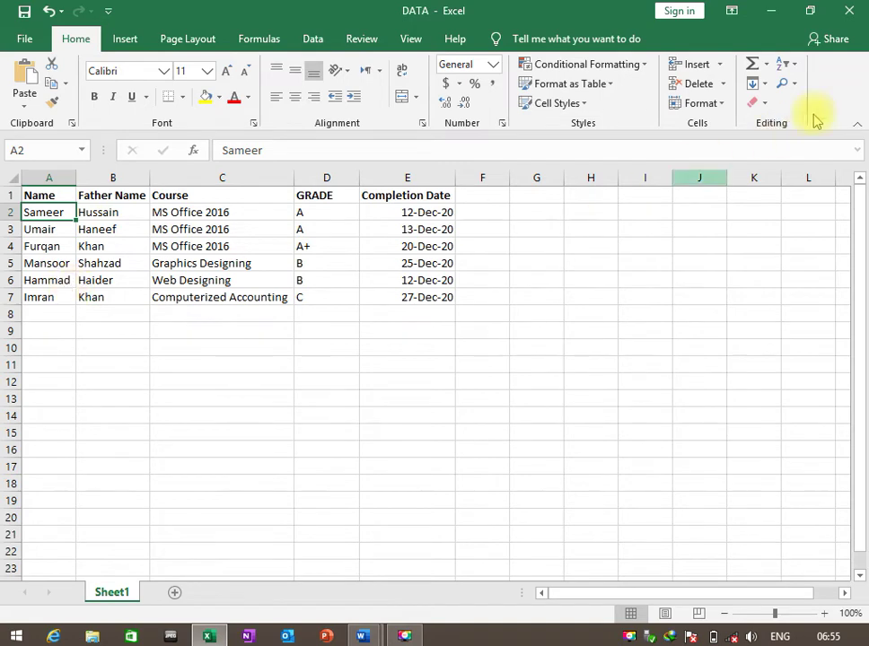
left_click(763, 20)
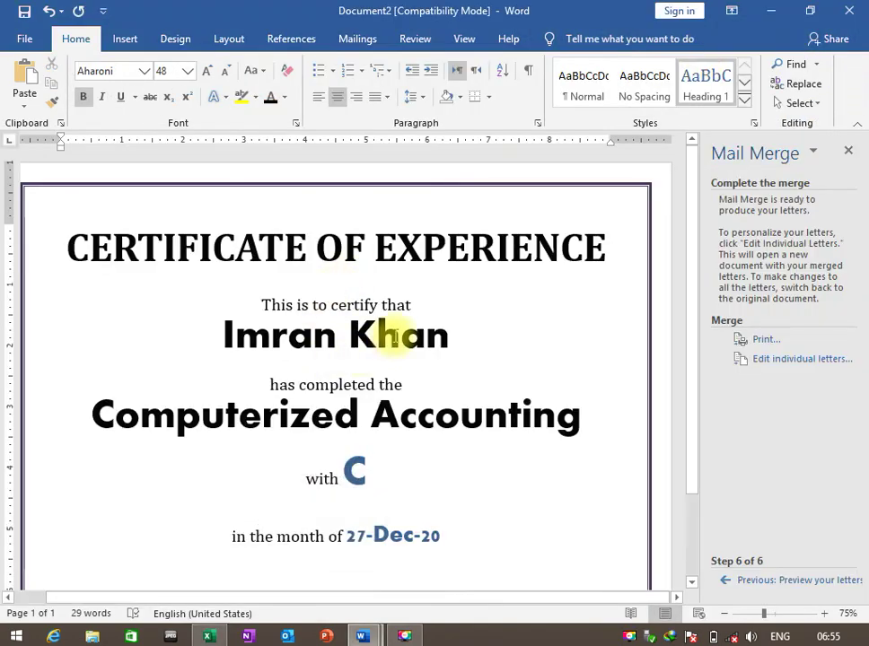
- Bring up the Design tab's page border and background options beside the recipient 6 certificate
left_click(350, 40)
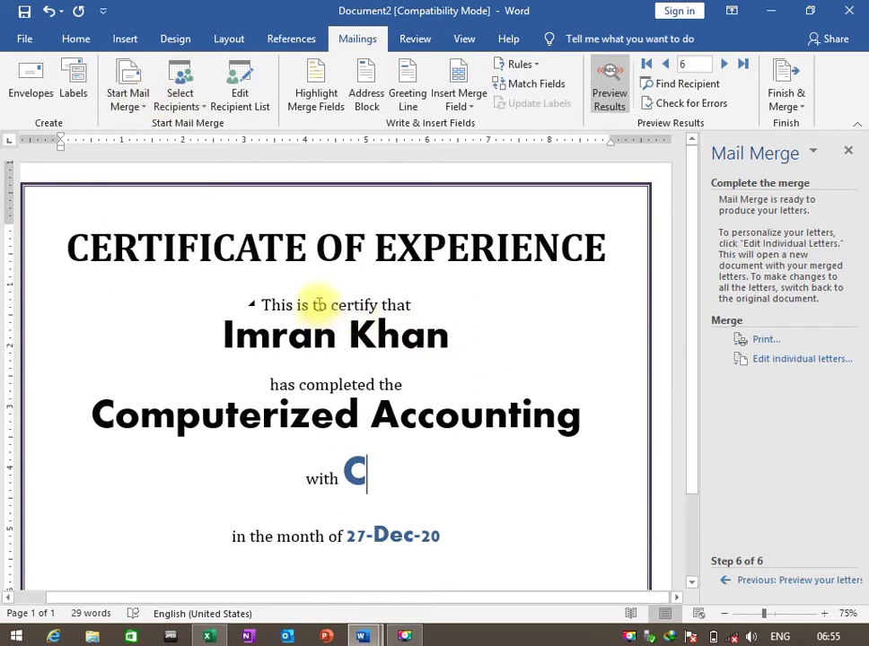
scroll(359, 334, "down", 2)
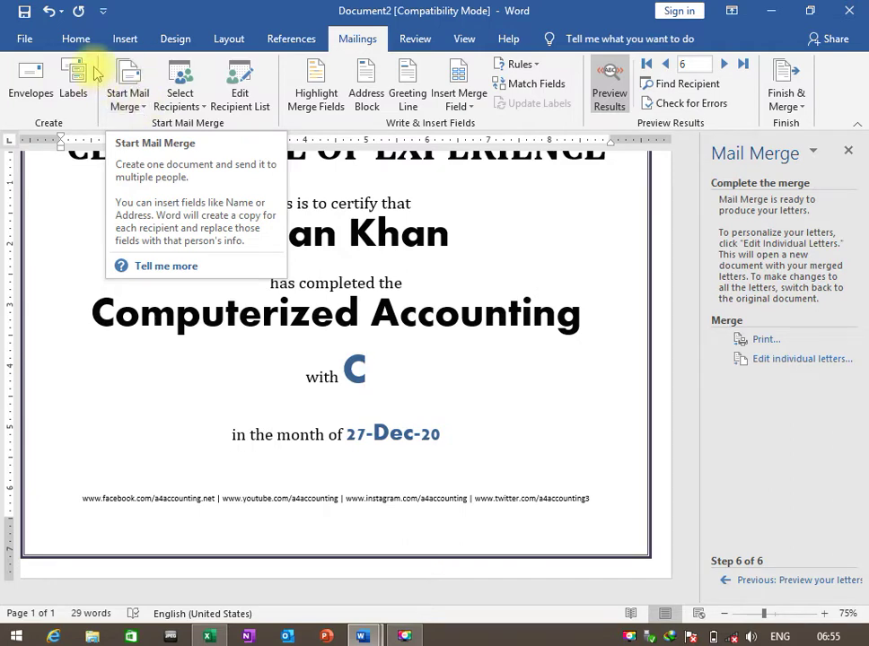
left_click(173, 38)
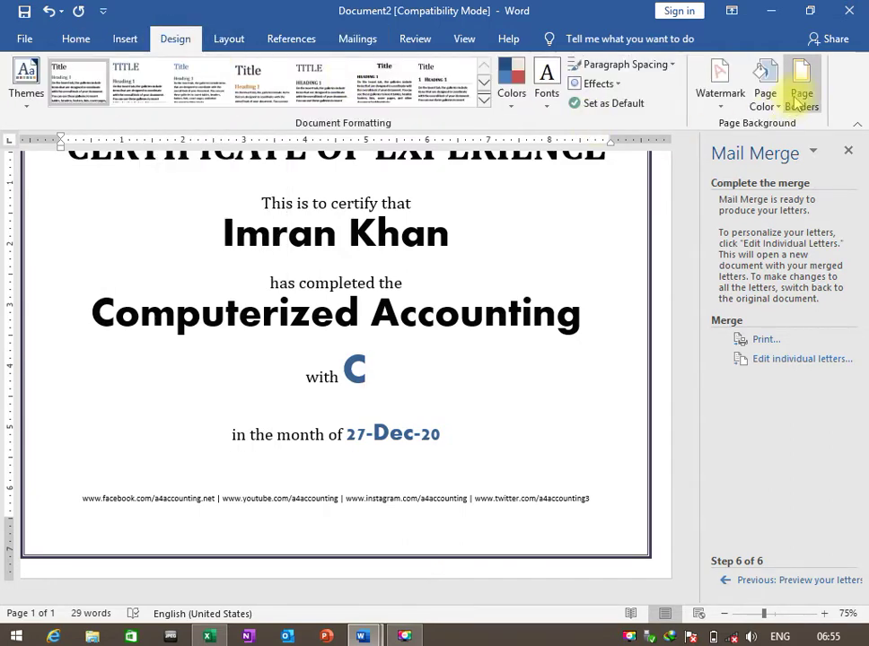
- In Document1, type the heading 'PAGE BORDER' below MAIL MERGING and start a new line
key("alt+Tab")
key("alt+Tab")
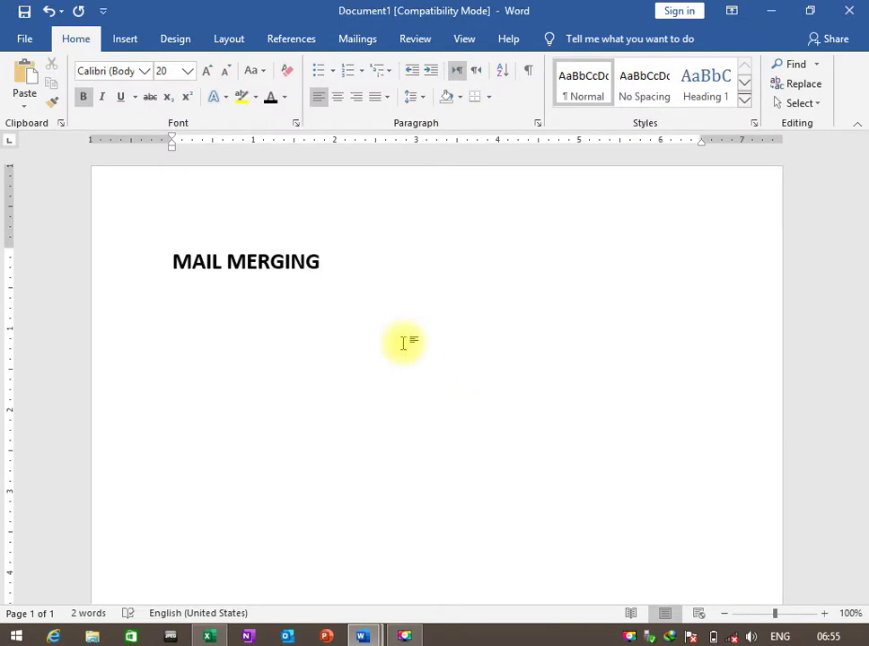
type("PAGE BORDER")
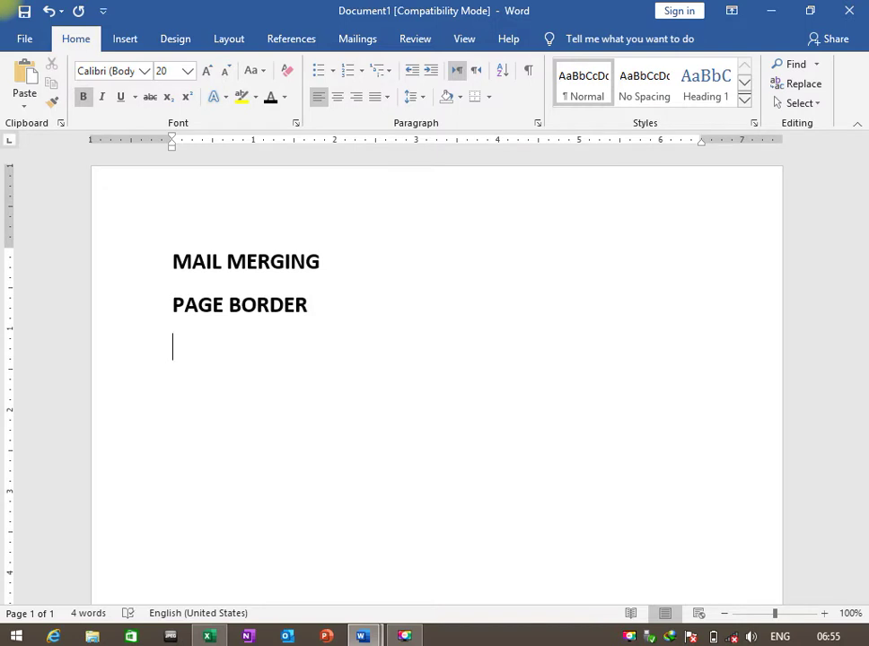
key("Return")
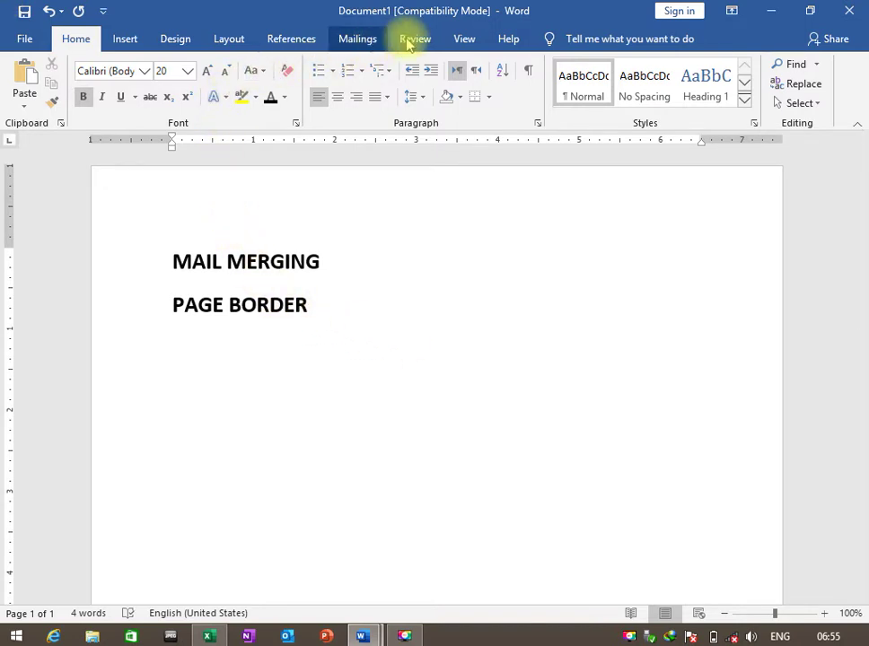
- Browse the Insert, Page Layout and References ribbon tabs, ending on Review
left_click(134, 40)
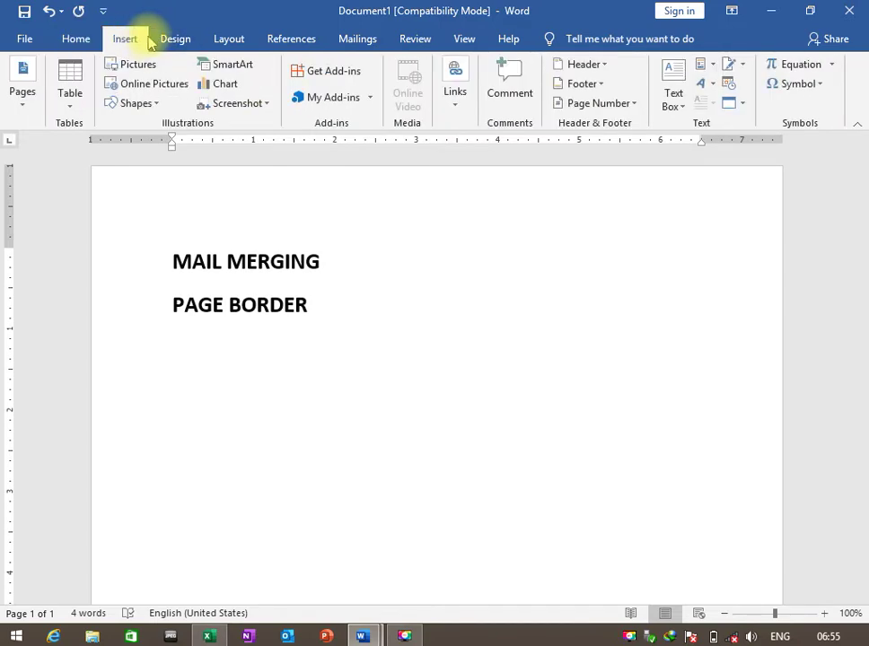
left_click(175, 41)
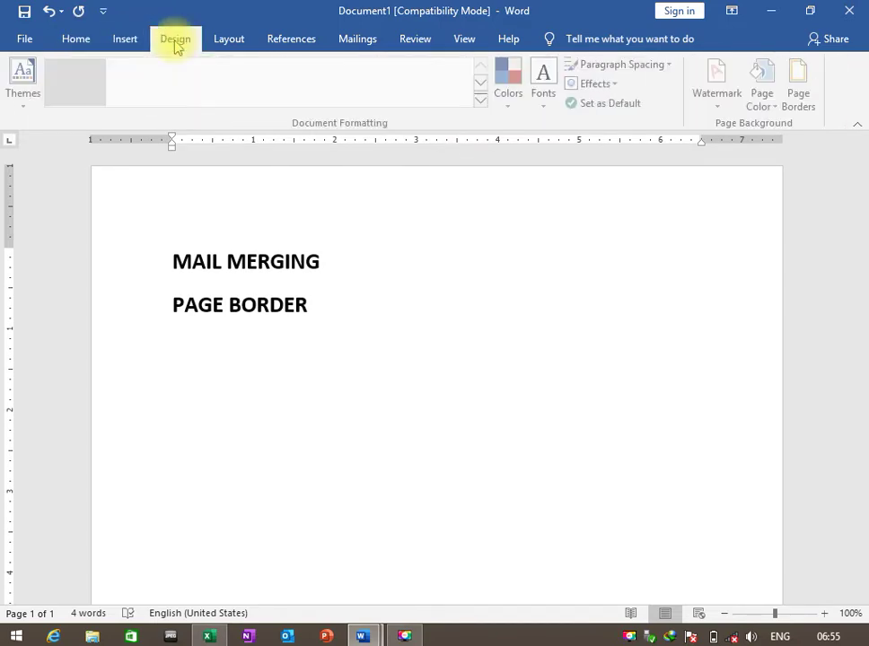
left_click(229, 41)
left_click(281, 40)
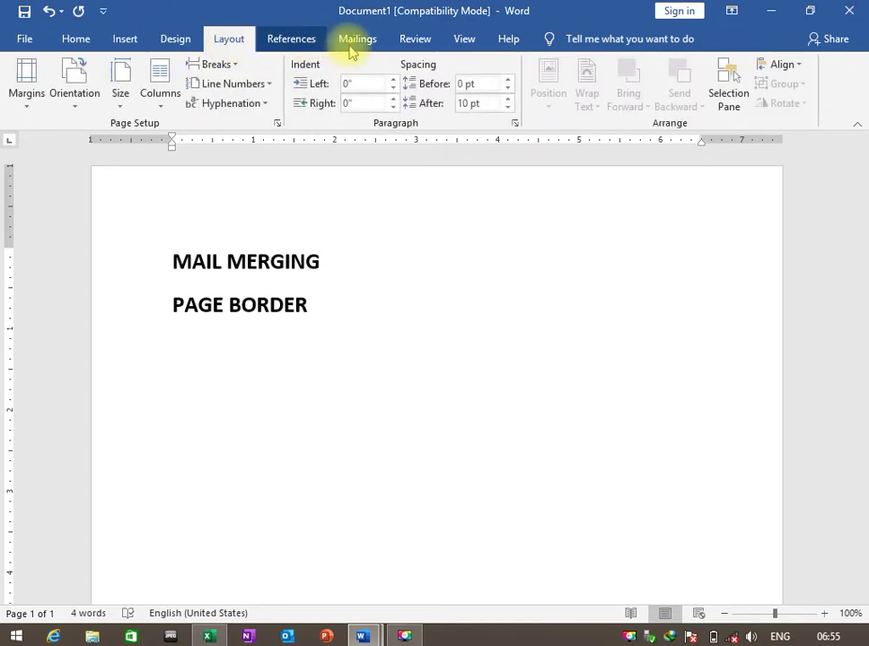
left_click(415, 43)
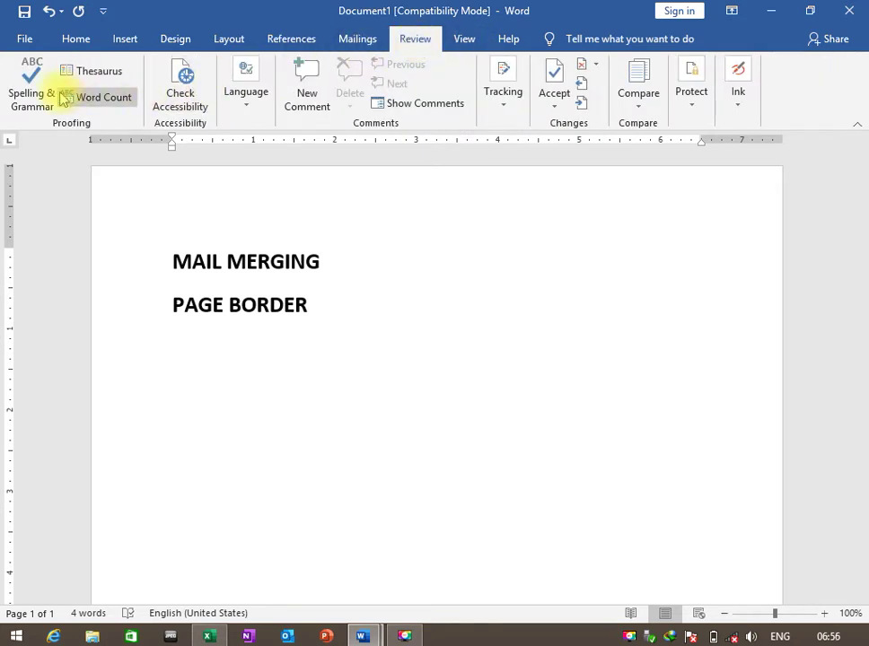
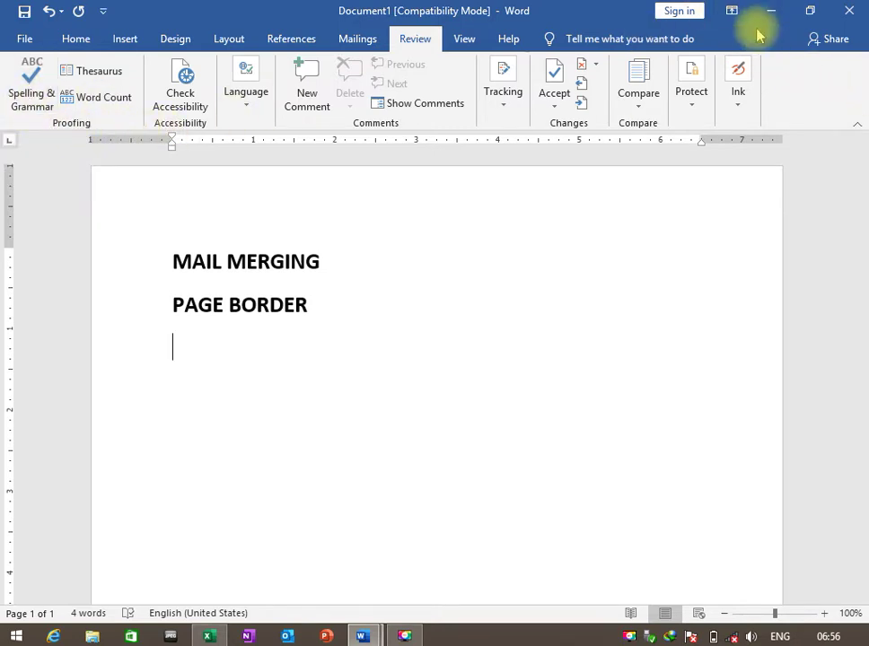
- Add the note 'SPELLING AND GRAMMAR = F7' and minimize the notes document
type("SP")
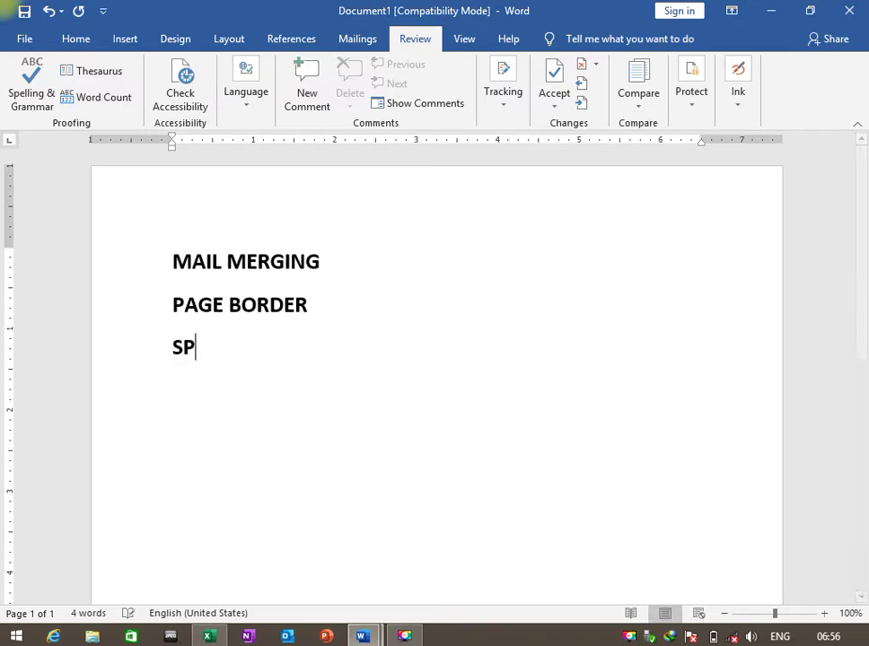
type("ELLING AND GRAM")
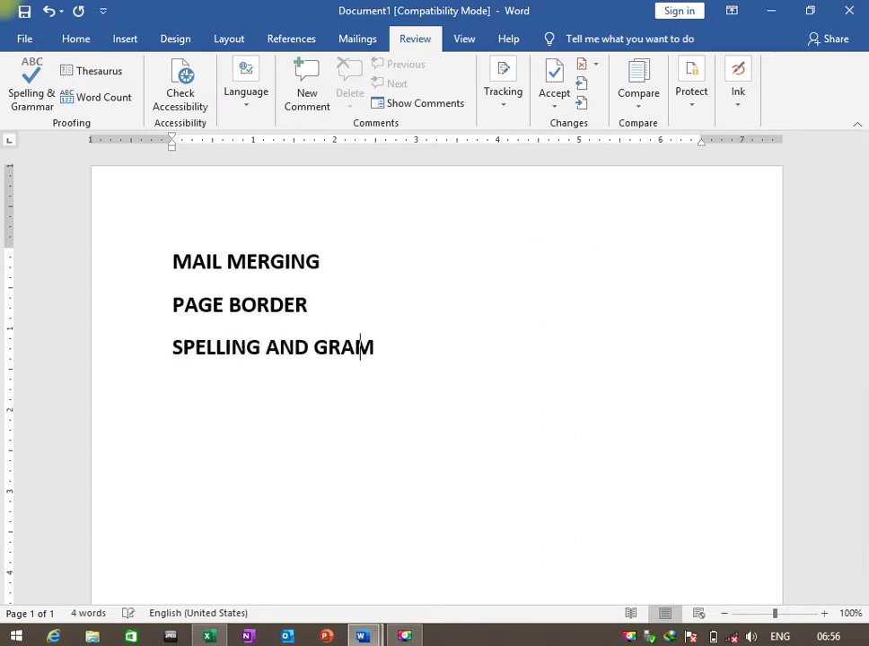
type("MAR ")
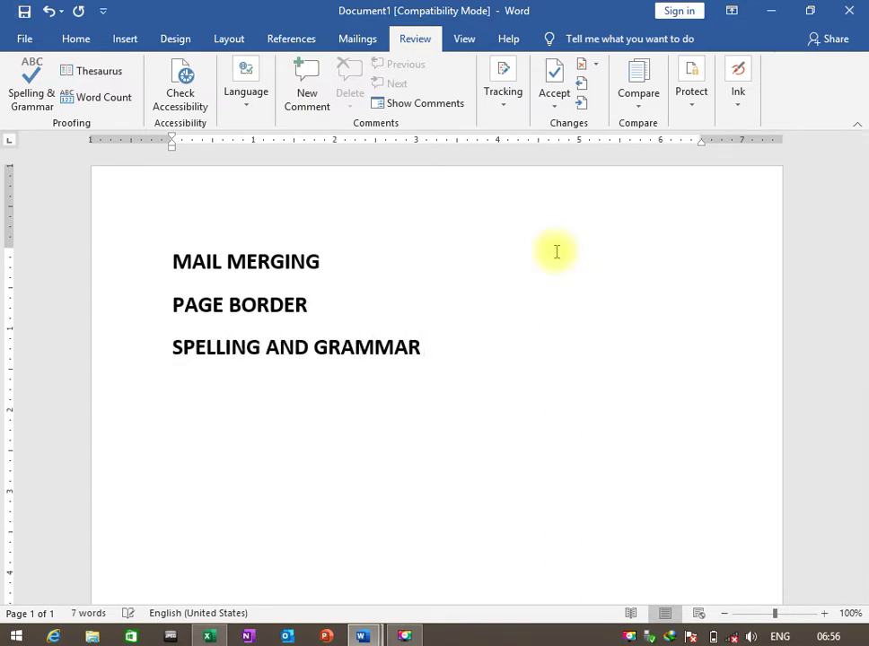
type("=   F7")
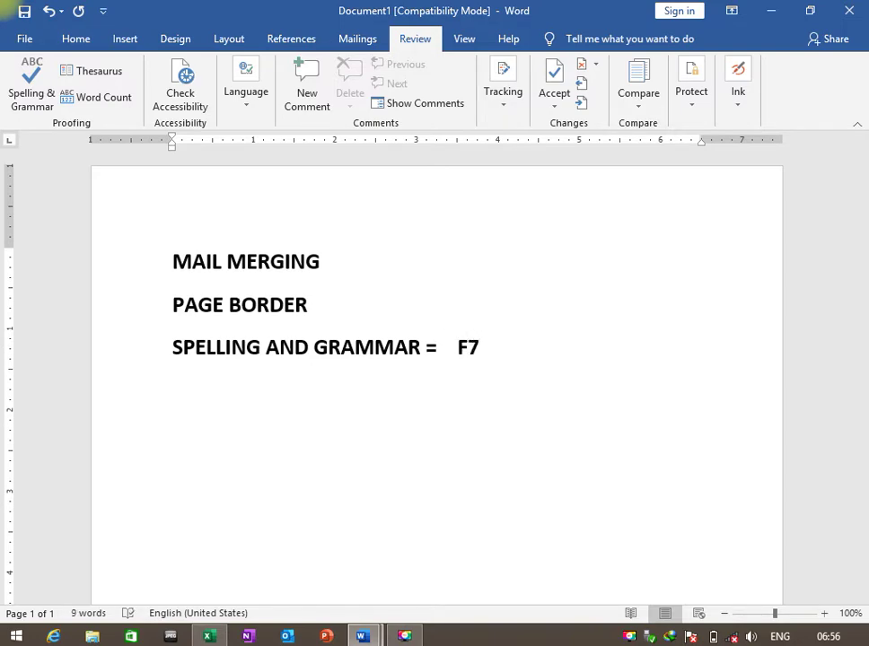
left_click(769, 11)
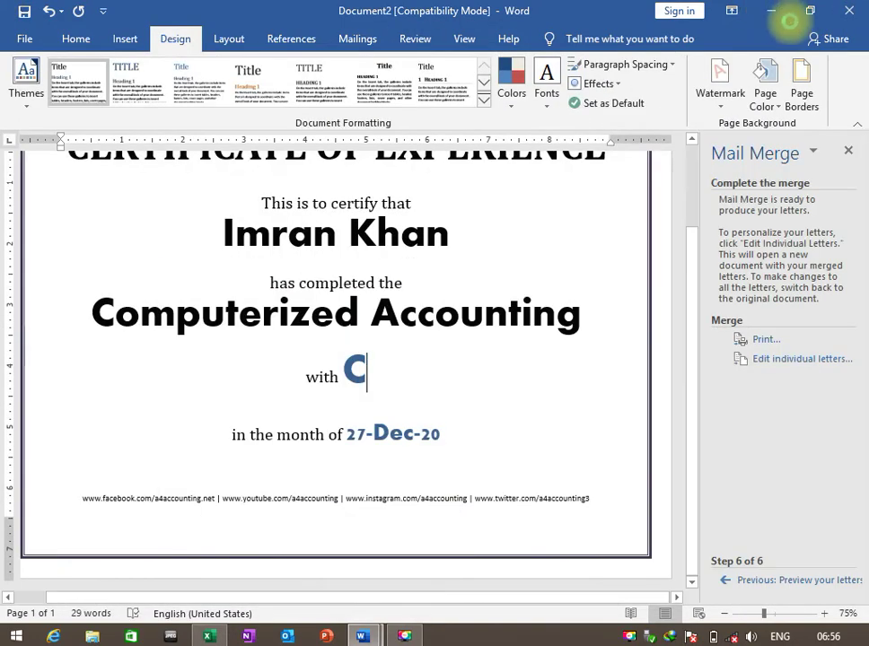
- Bring up the Banking Unsolved document, zoom it to 100%, and show the Review tools
left_click(771, 12)
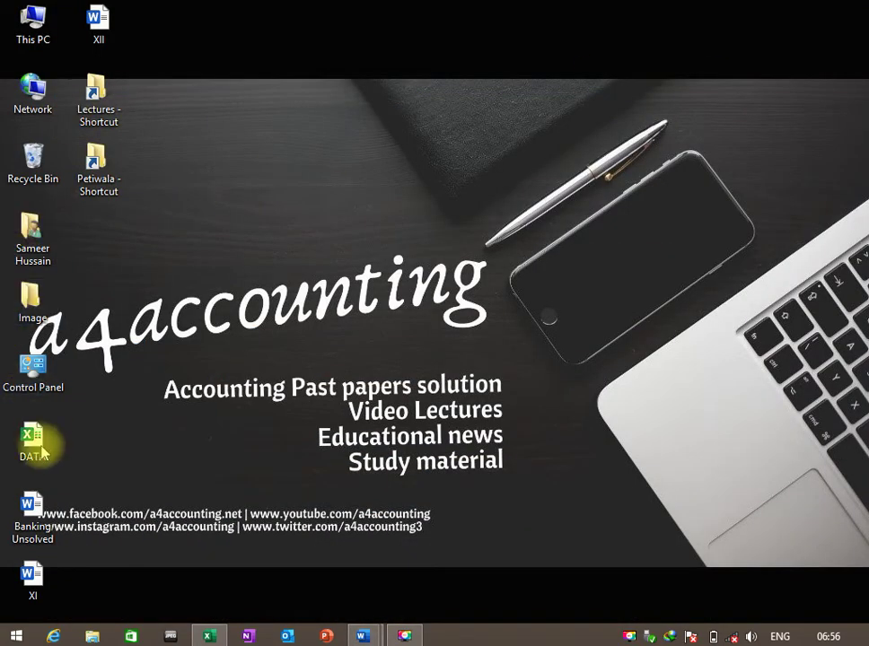
key("alt+Tab")
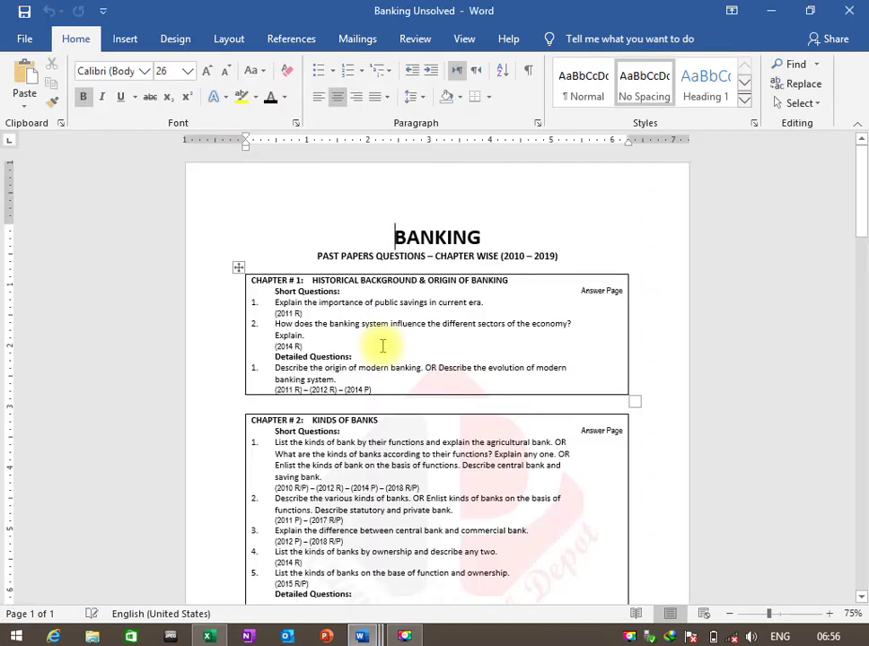
left_click(468, 38)
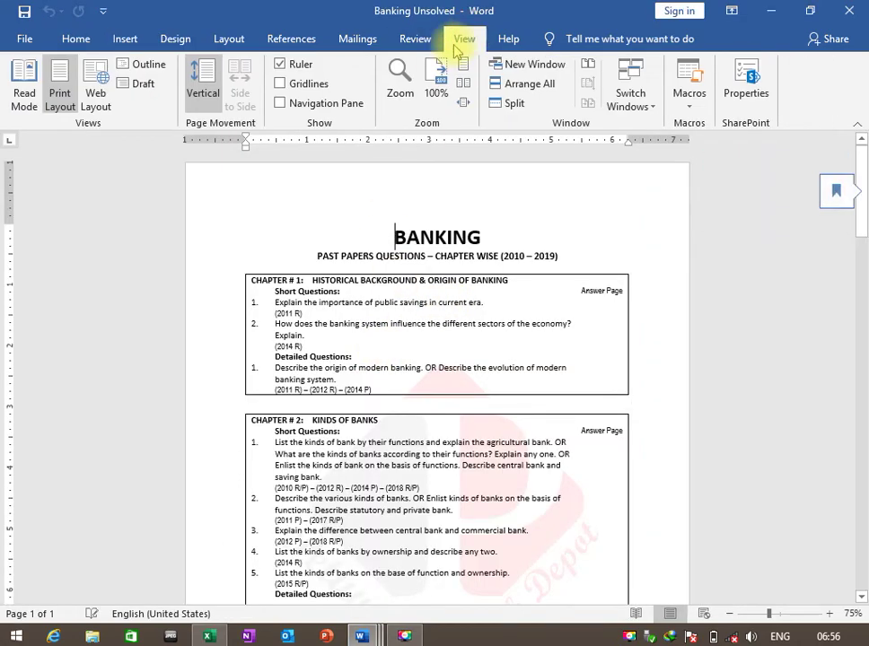
left_click(437, 77)
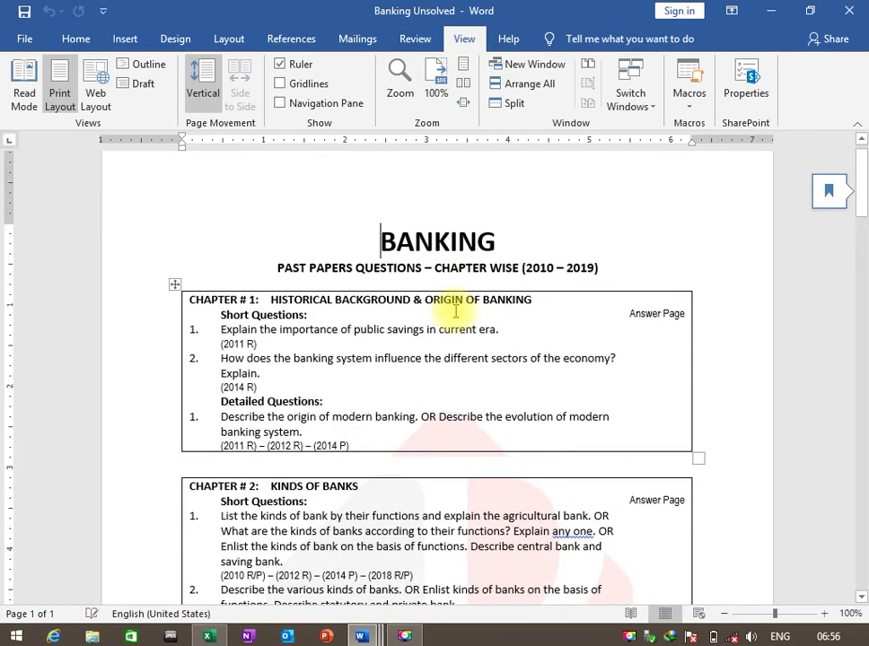
scroll(456, 311, "down", 4)
scroll(456, 311, "down", 8)
scroll(456, 311, "up", 4)
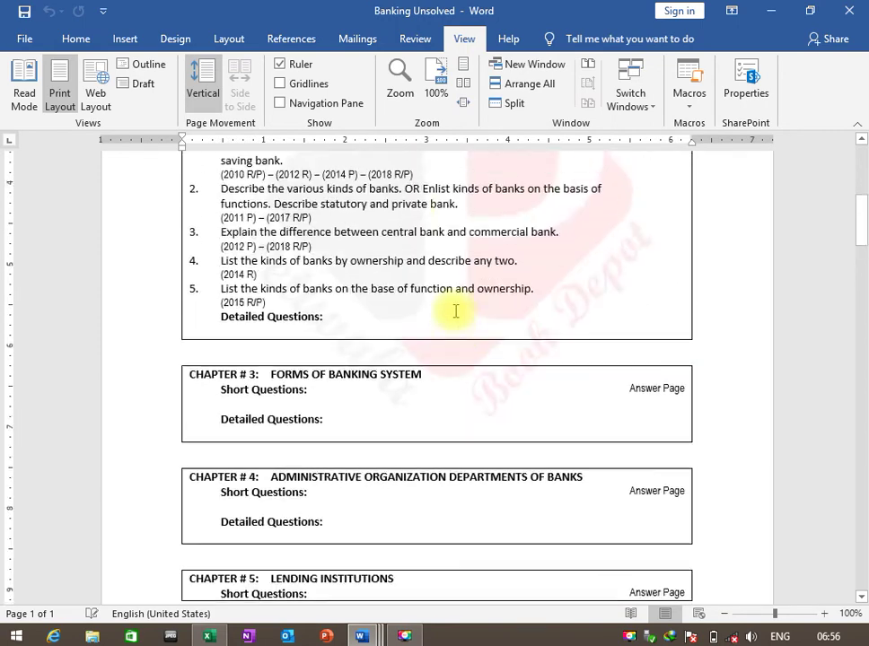
scroll(456, 310, "up", 5)
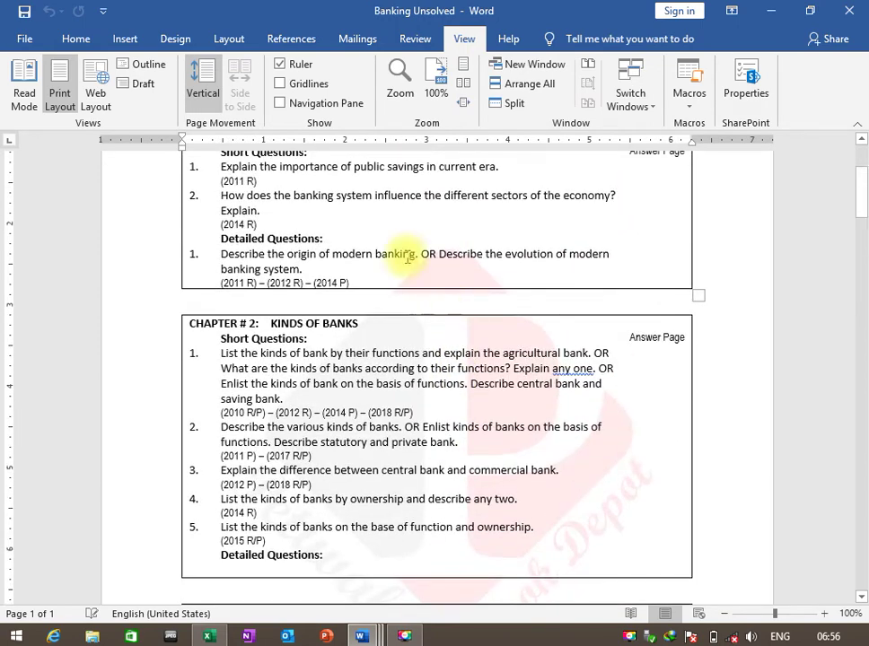
left_click(406, 36)
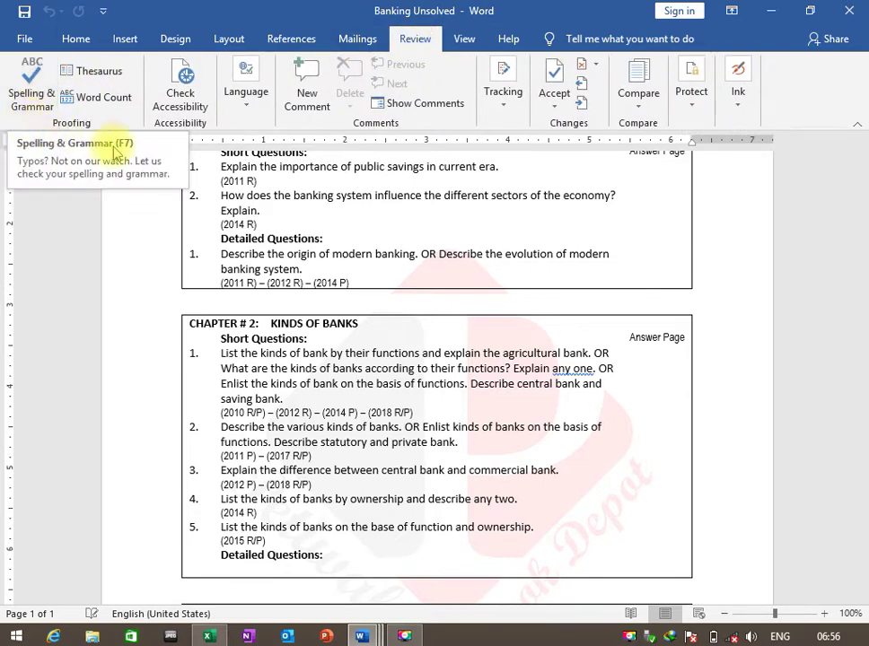
- Start the spell check from Chapter 1, changing 'any one' to 'anyone' in Chapters 1, 6 and 8
left_click(359, 241)
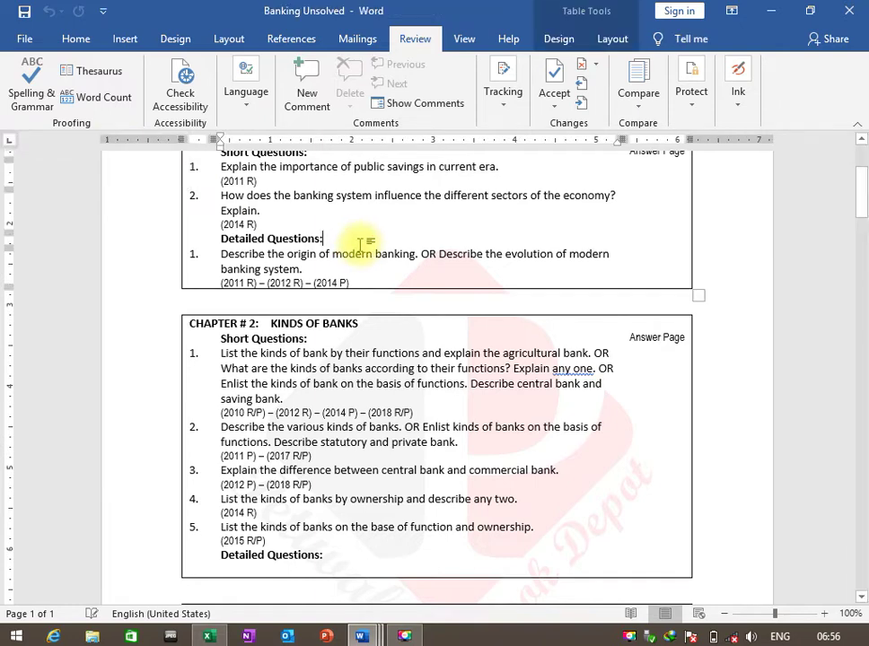
key("F7")
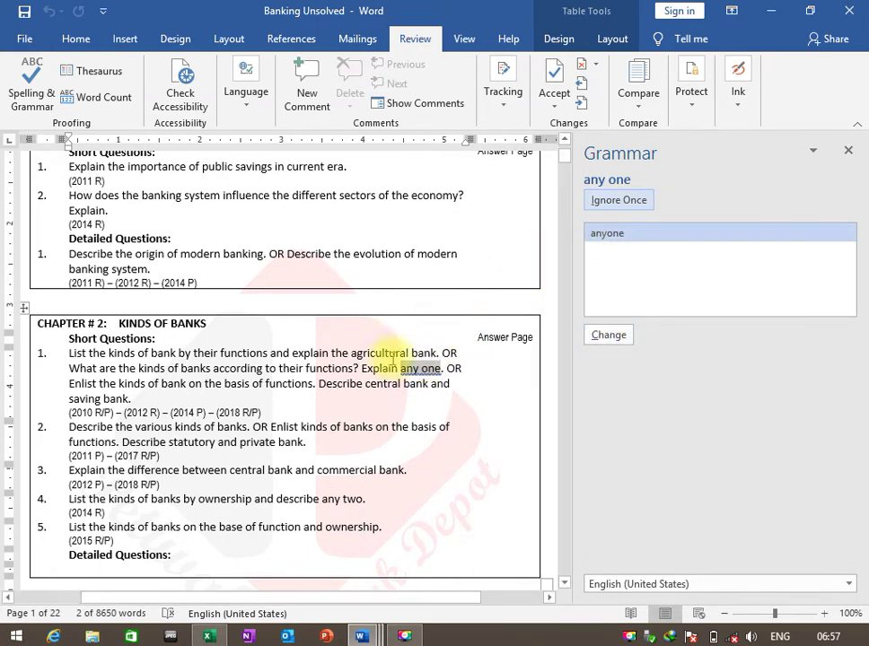
left_click(614, 338)
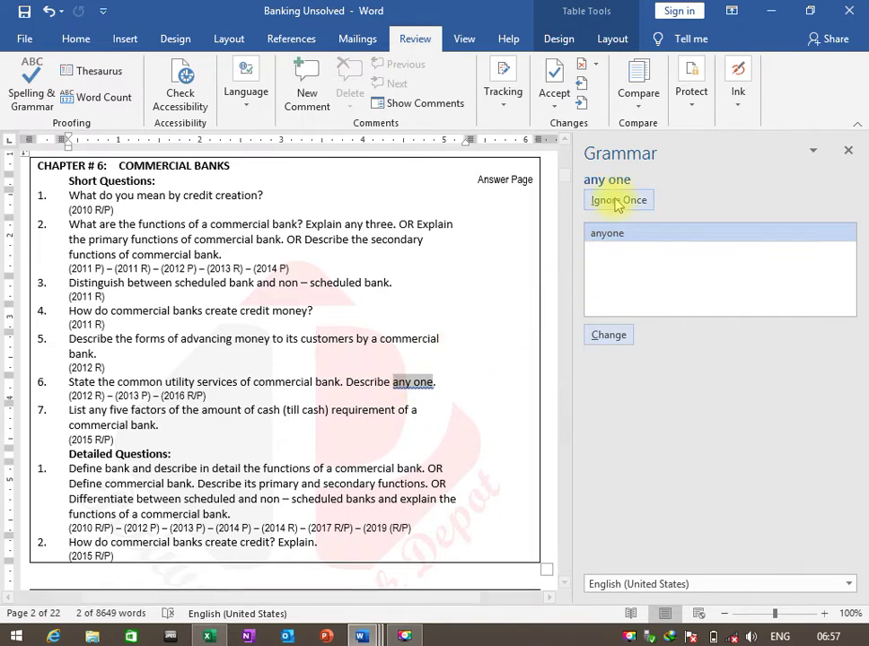
left_click(607, 338)
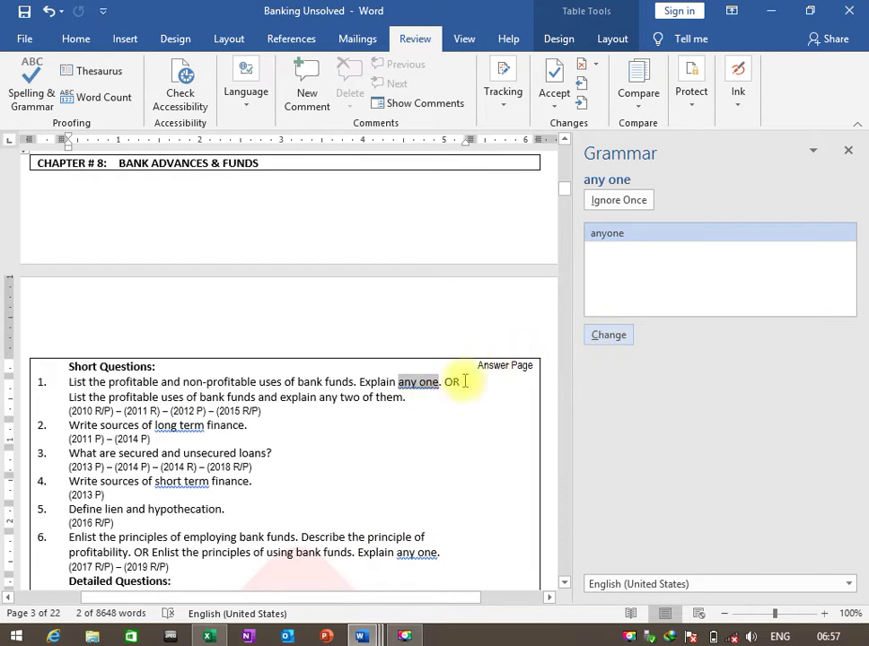
left_click(616, 342)
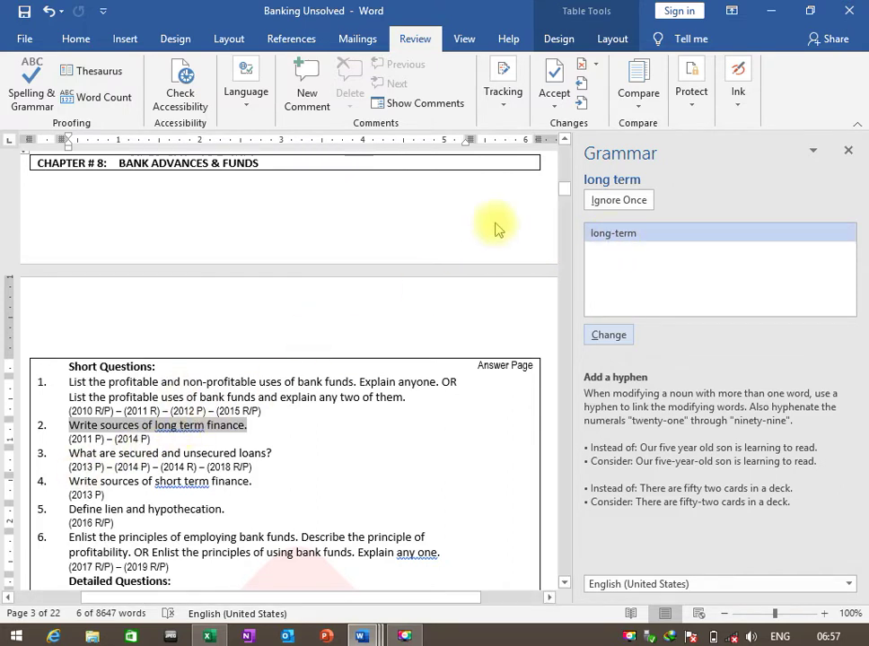
- Leave 'long term' and 'short term' unhyphenated; change 'any one' to 'anyone' in question 6 and Chapter 9
left_click(641, 205)
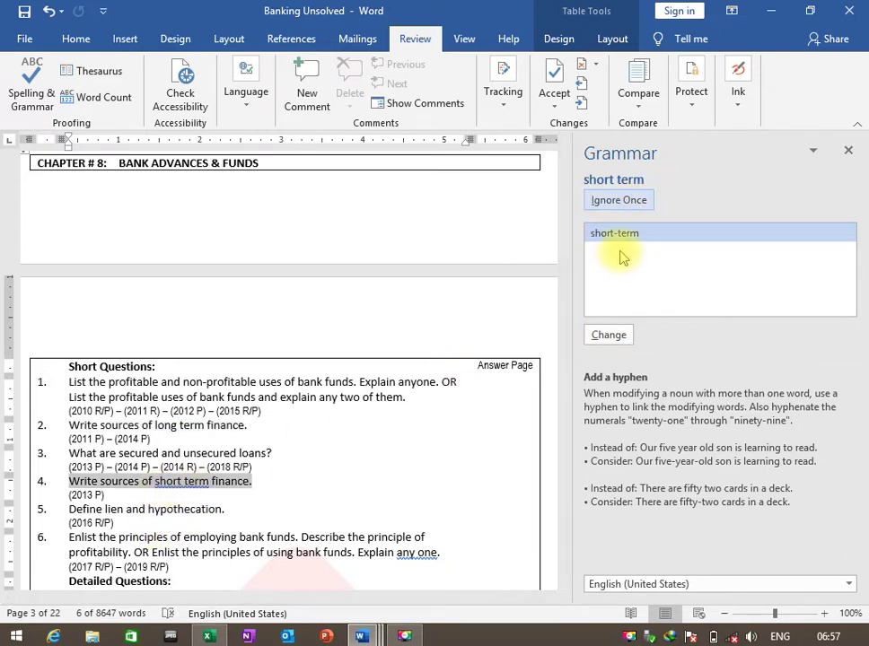
left_click(629, 203)
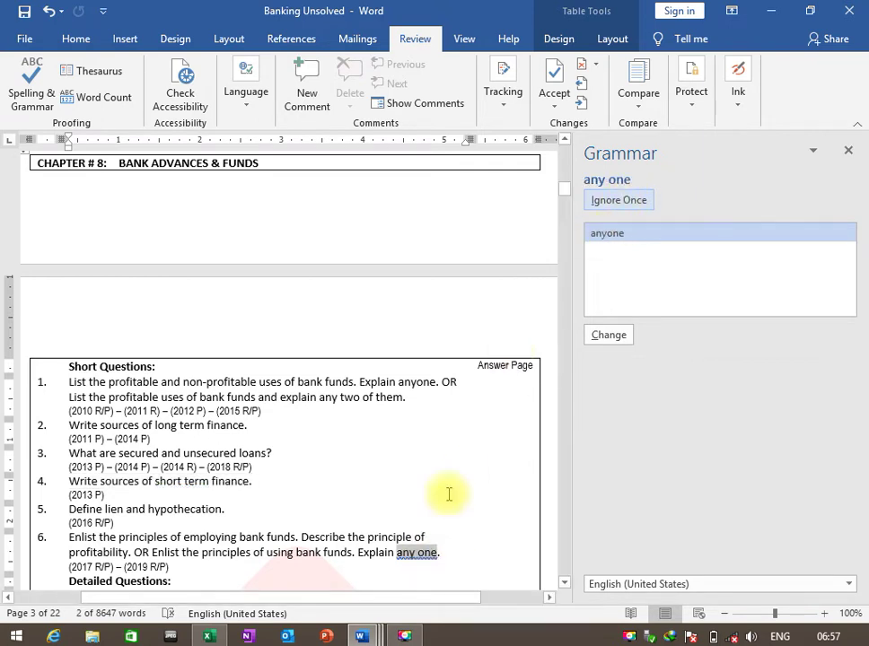
left_click(622, 336)
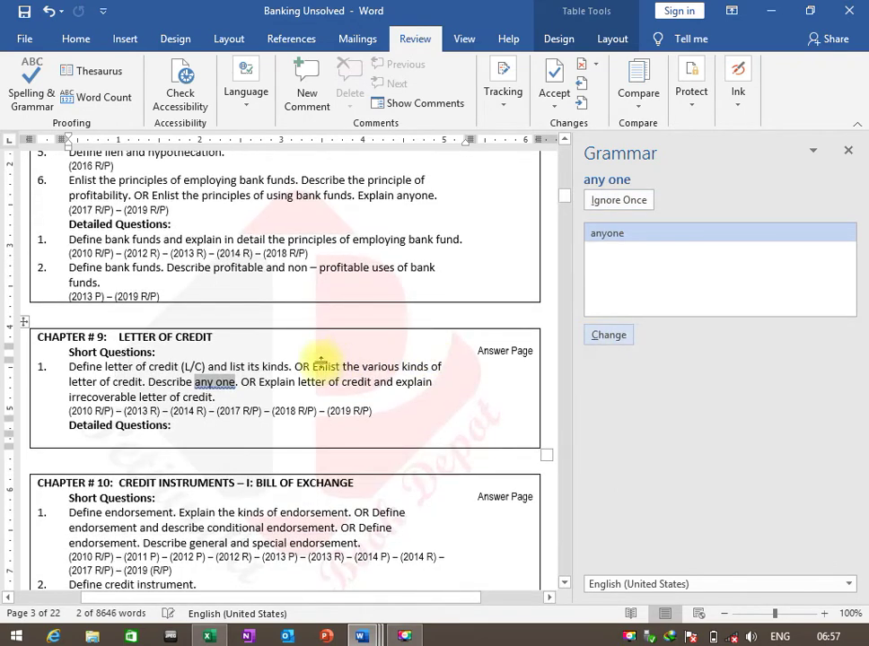
left_click(624, 334)
- Change the Chapter 13 'any one' to 'anyone', ignore '5Cs', and return to the notes document
left_click(619, 340)
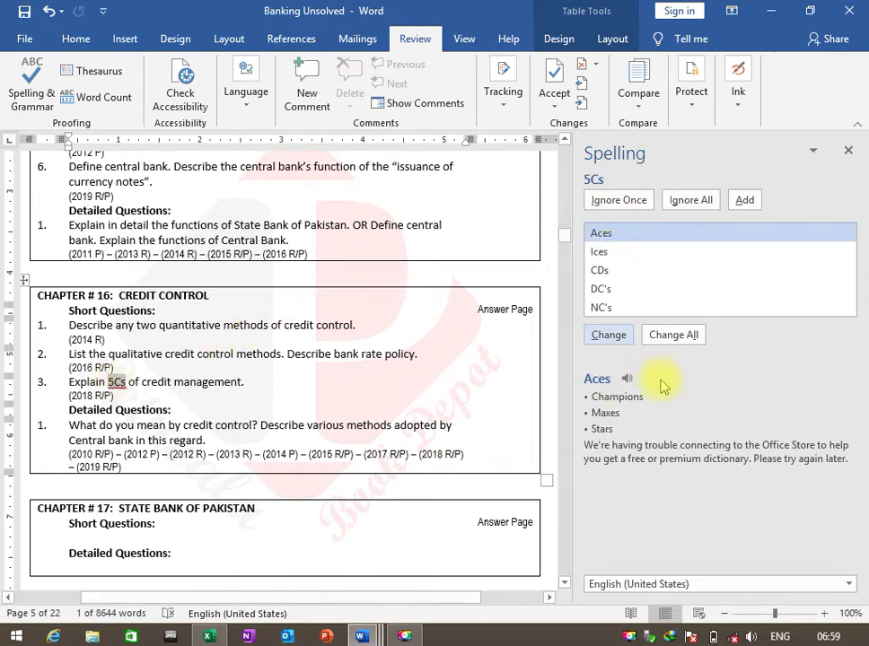
left_click(624, 205)
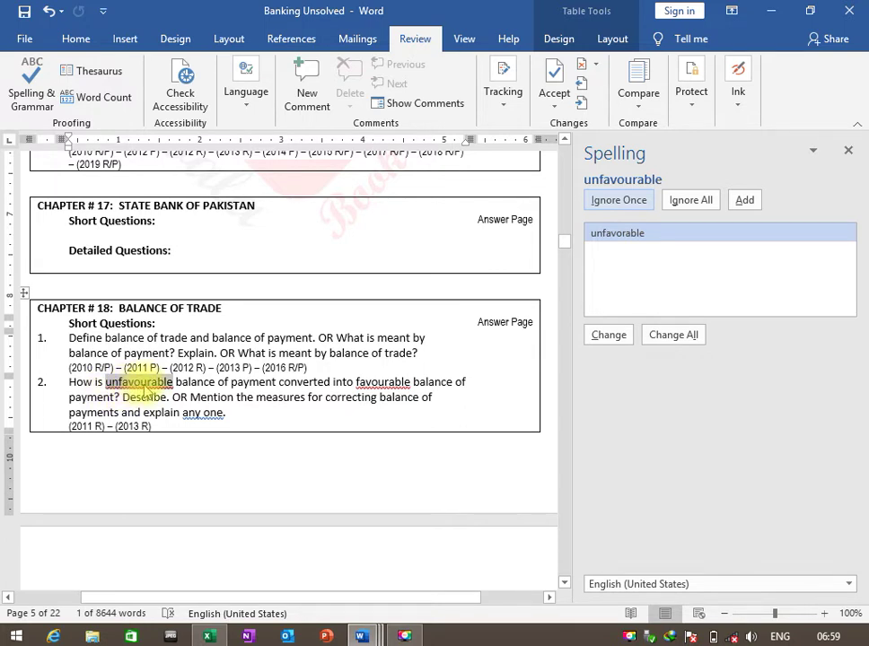
key("alt+Tab")
key("Tab")
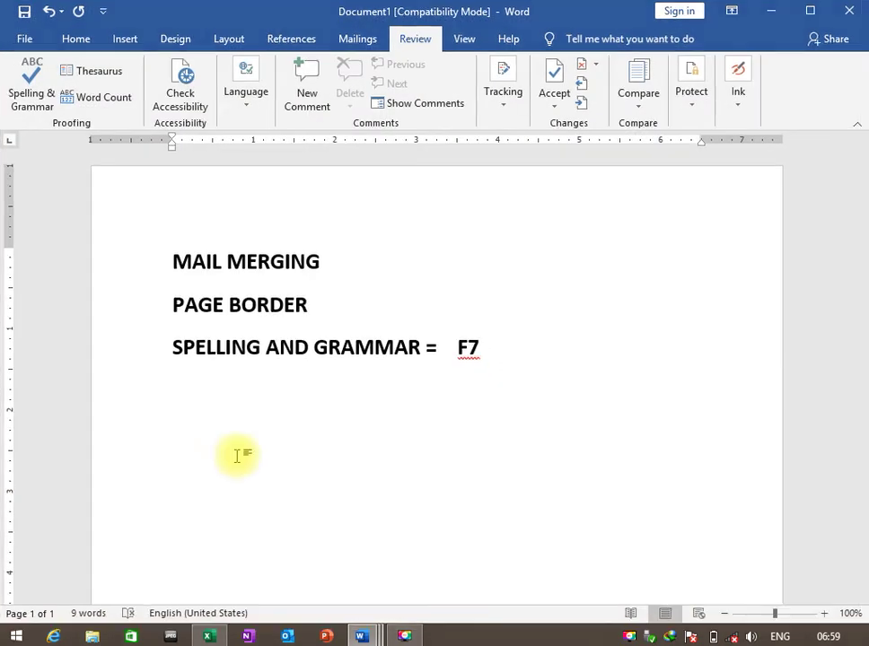
- Type UNFAVOURABLE and UNFAVORABLE on separate lines, compare the differing U, and start a new line
type("UN")
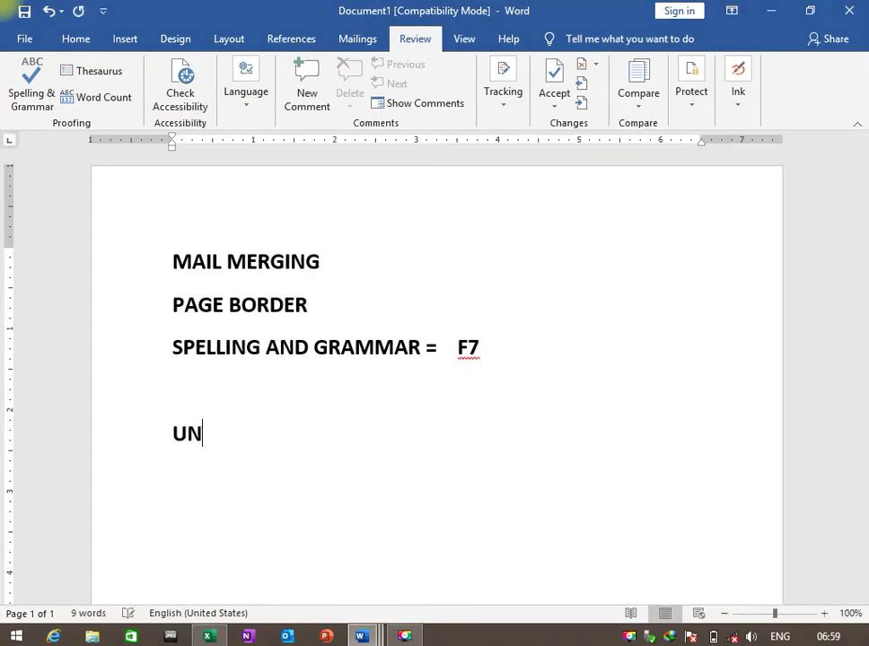
type("FAVOURAB")
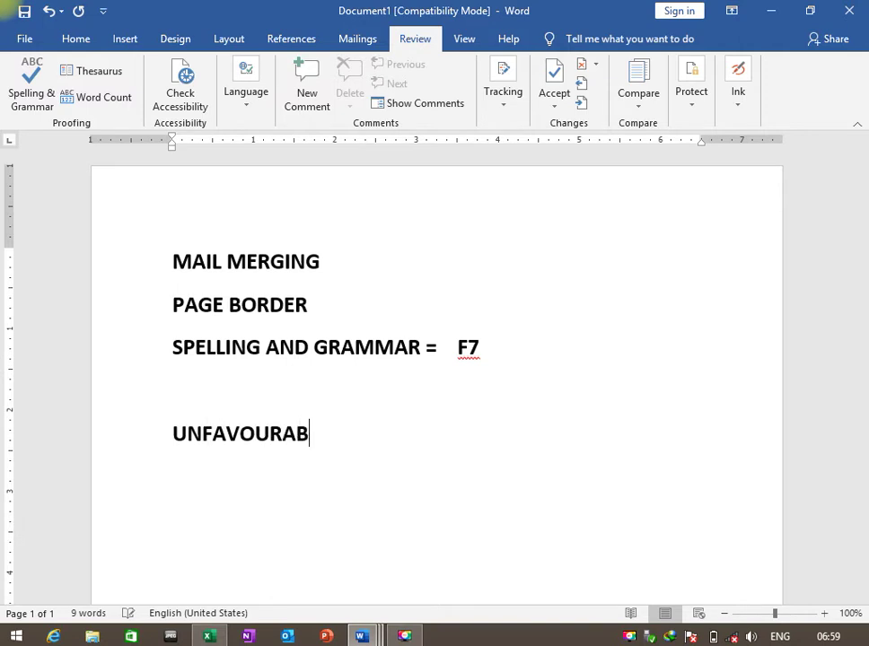
type("LE")
key("Return")
type("U")
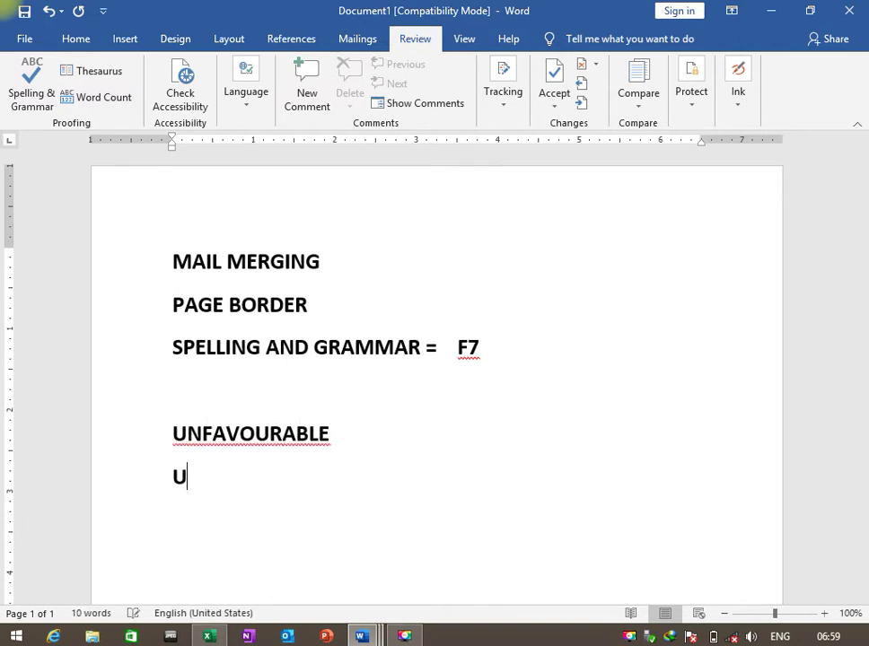
type("NFAVO")
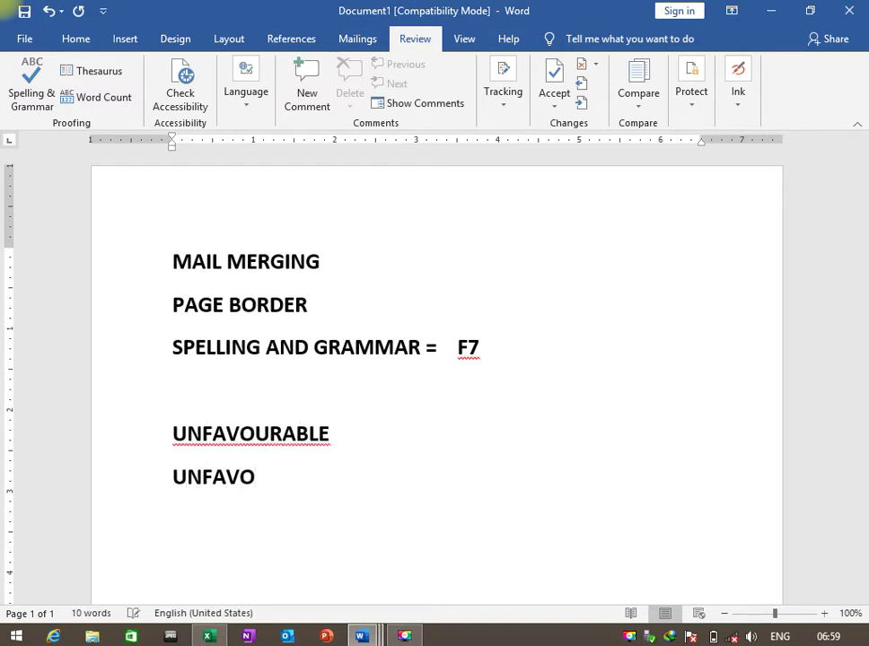
type("RABLE")
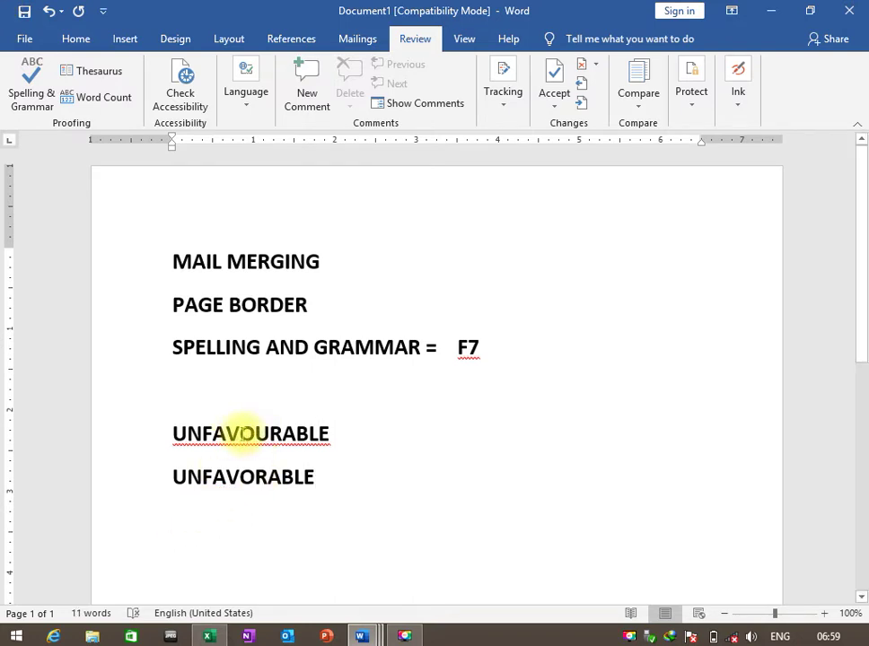
left_click_drag(238, 434, 269, 434)
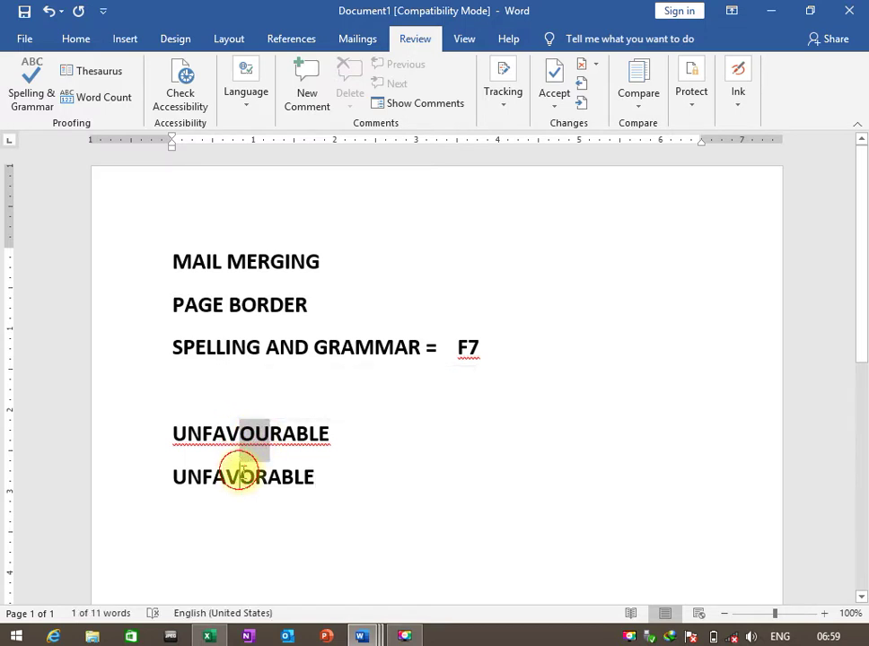
left_click_drag(240, 474, 244, 498)
left_click(433, 442)
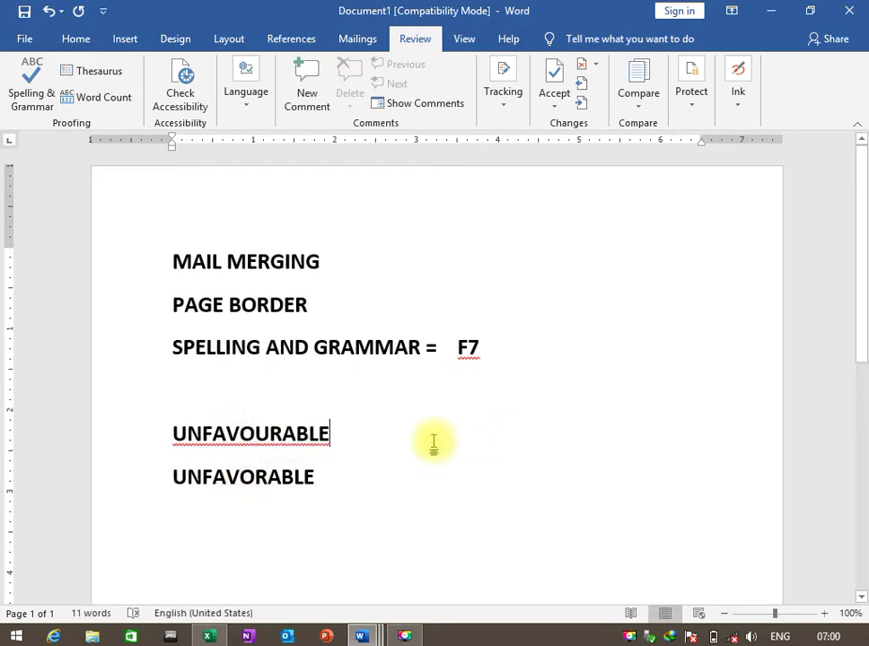
key("Down")
key("Return")
key("Return")
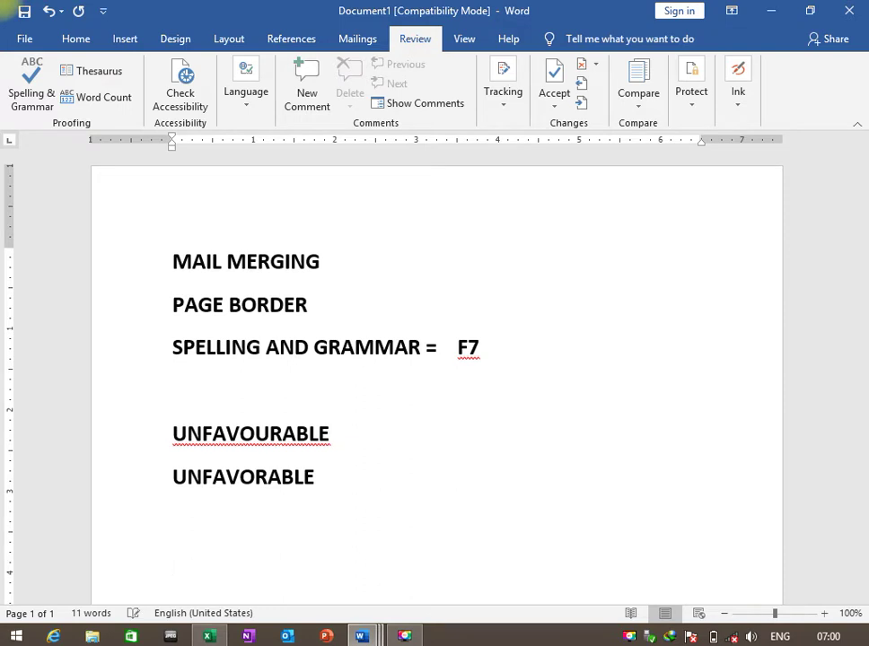
- Type COLOUR and COLOR on separate lines and highlight the OU letters in COLOUR
type("COLOUR")
key("Return")
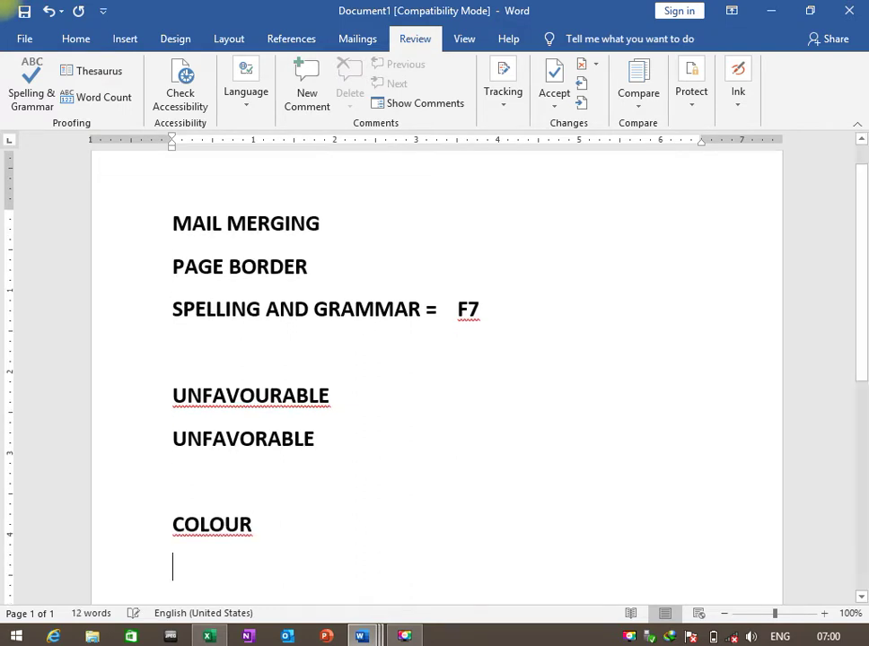
type("COLOR")
left_click(173, 481)
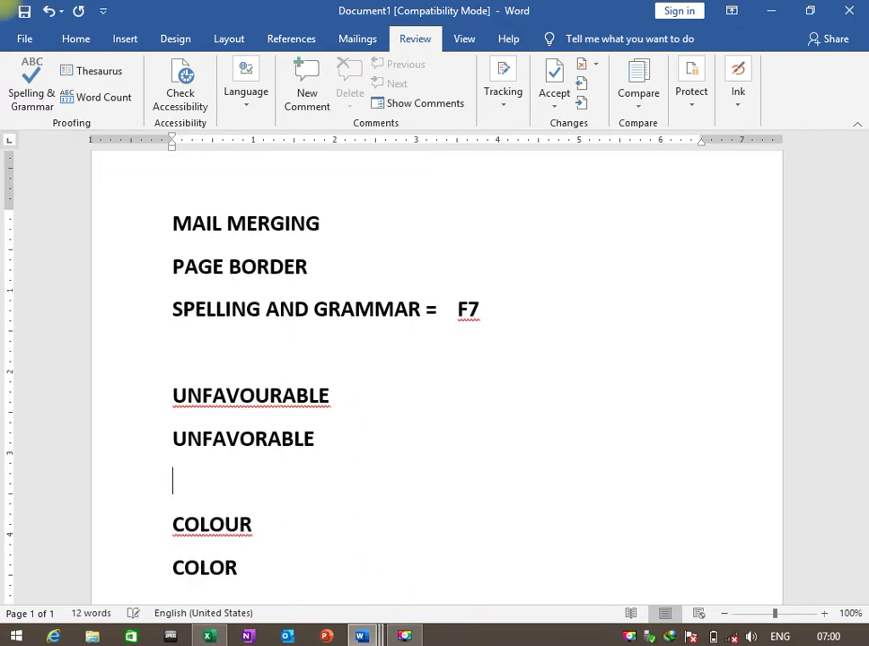
left_click(240, 525)
key("Left")
key("Left")
key("shift+Right")
key("shift+Right")
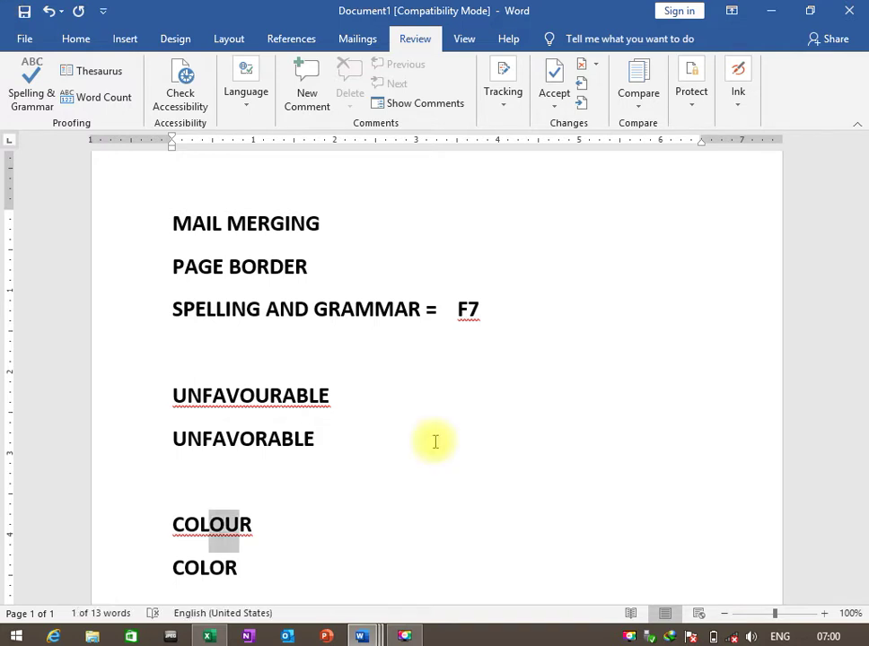
- Complete the lines as 'COLOUR = BRITISH' and 'COLOR = AMERICAN (USA)'
key("End")
type("=")
key("Tab")
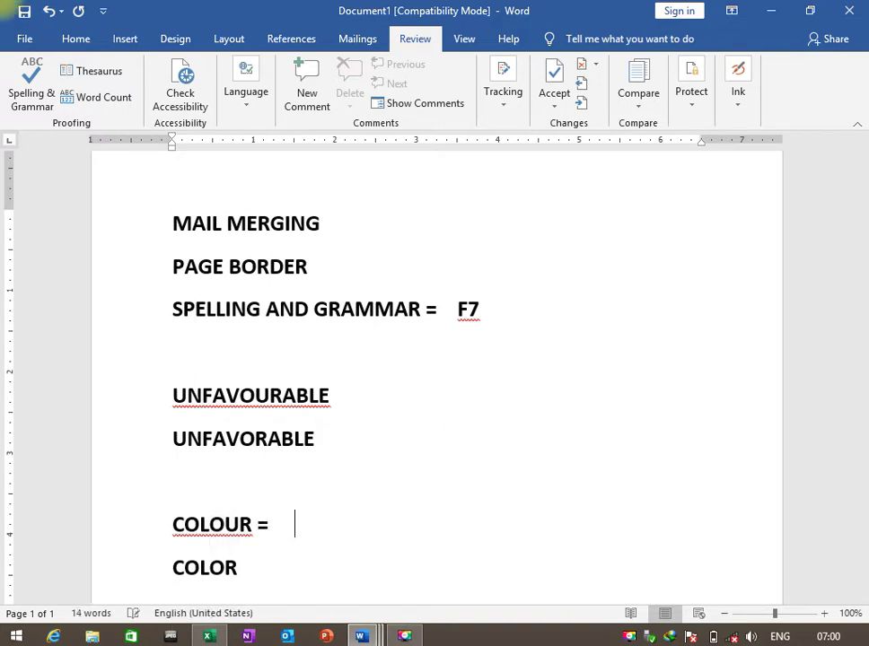
type("BRIS")
key("BackSpace")
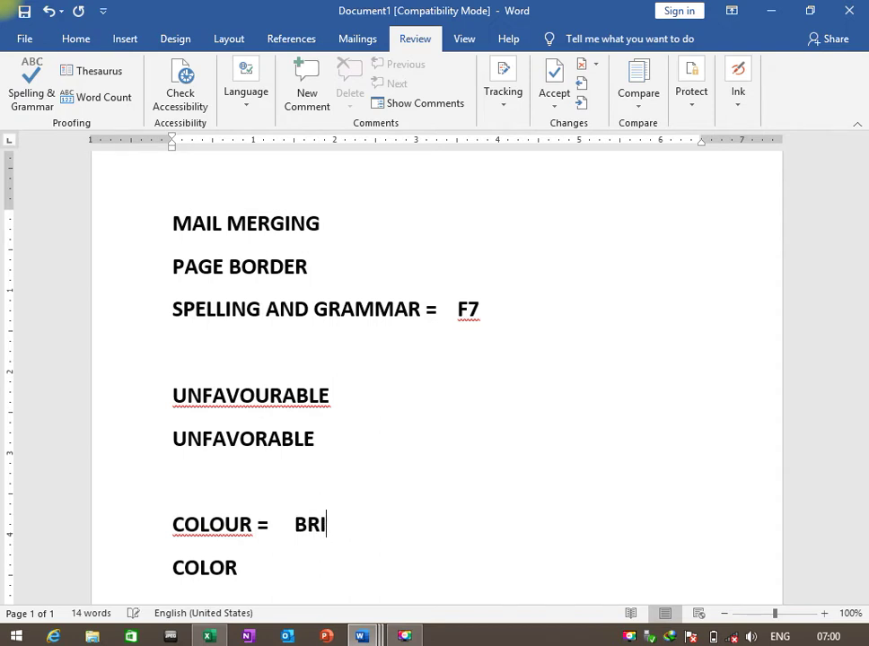
type("TISH")
left_click(240, 568)
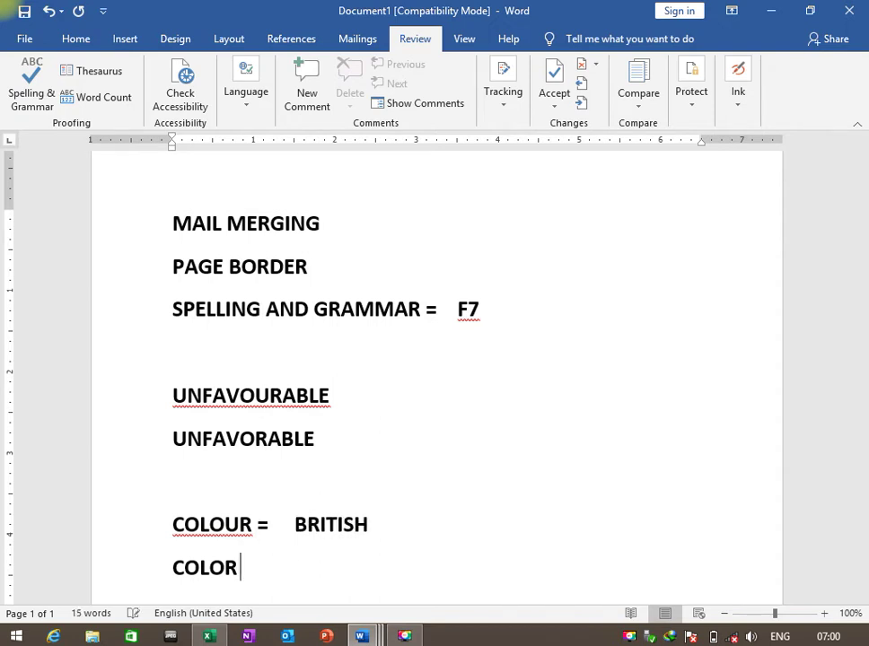
type("=")
key("Tab")
type("AMERICAN ")
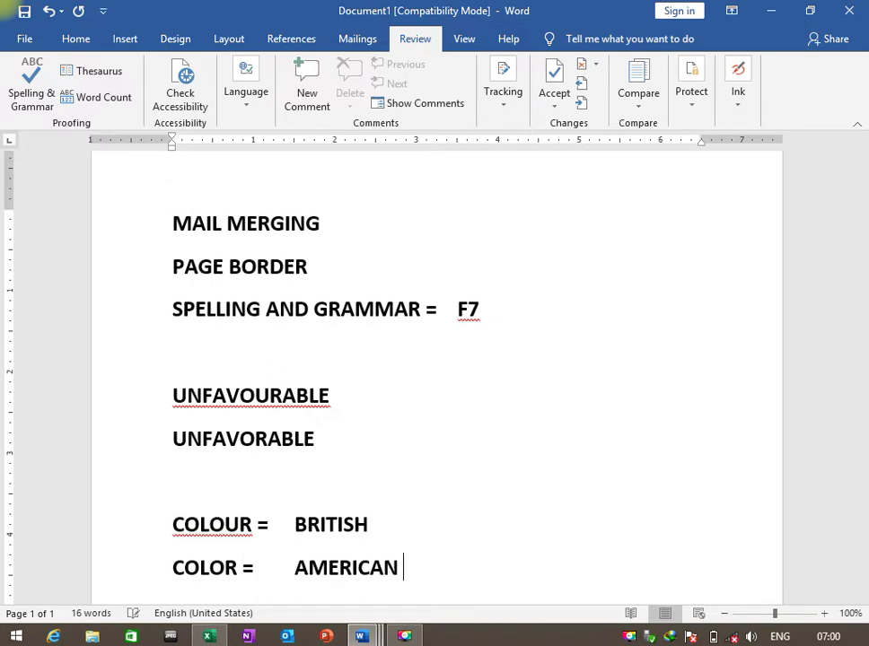
type("(USA)")
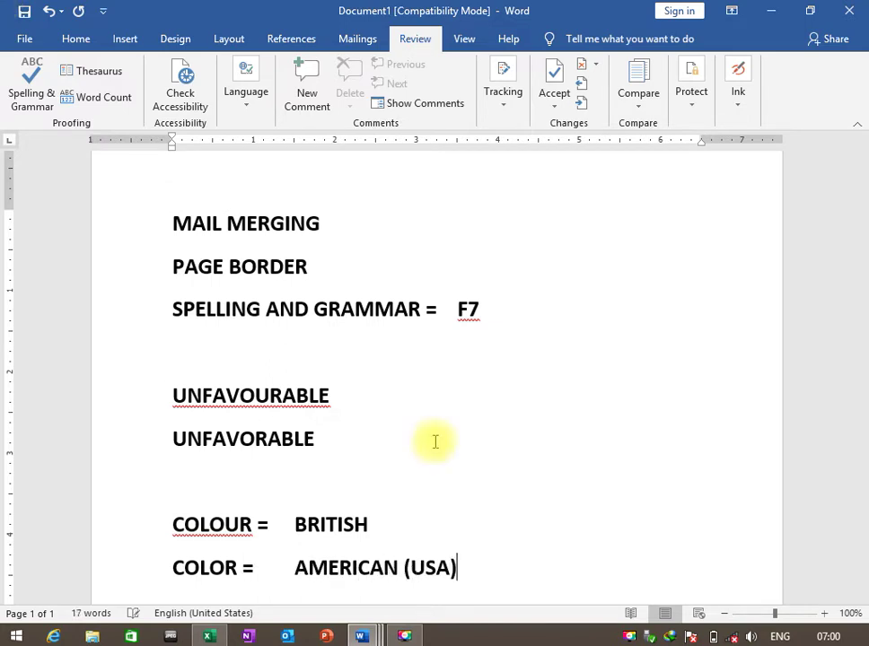
- Highlight AMERICAN (USA), COLOR and UNFAVORABLE in turn to point out the American spellings
key("Up")
key("Up")
key("Down")
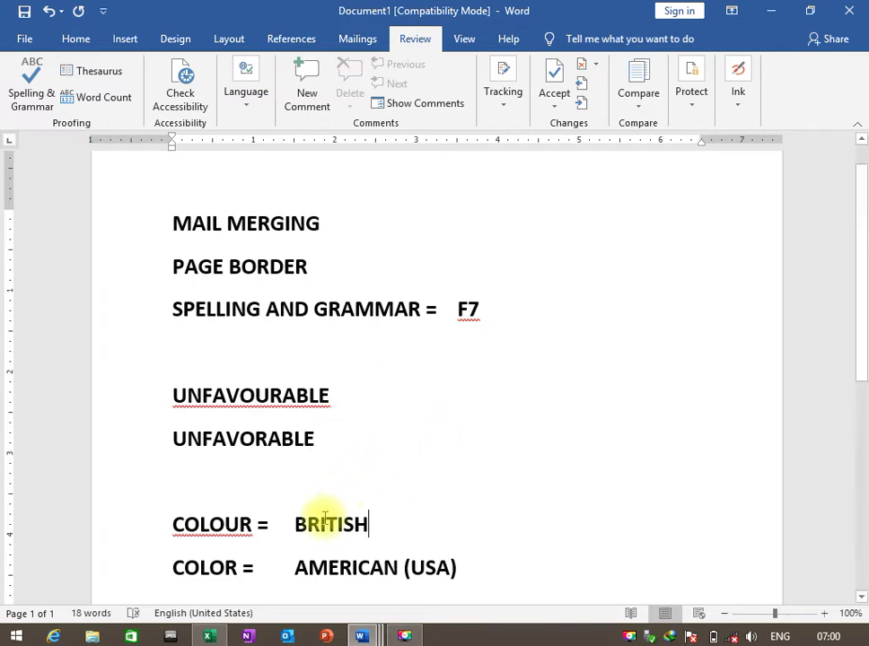
scroll(417, 567, "down", 3)
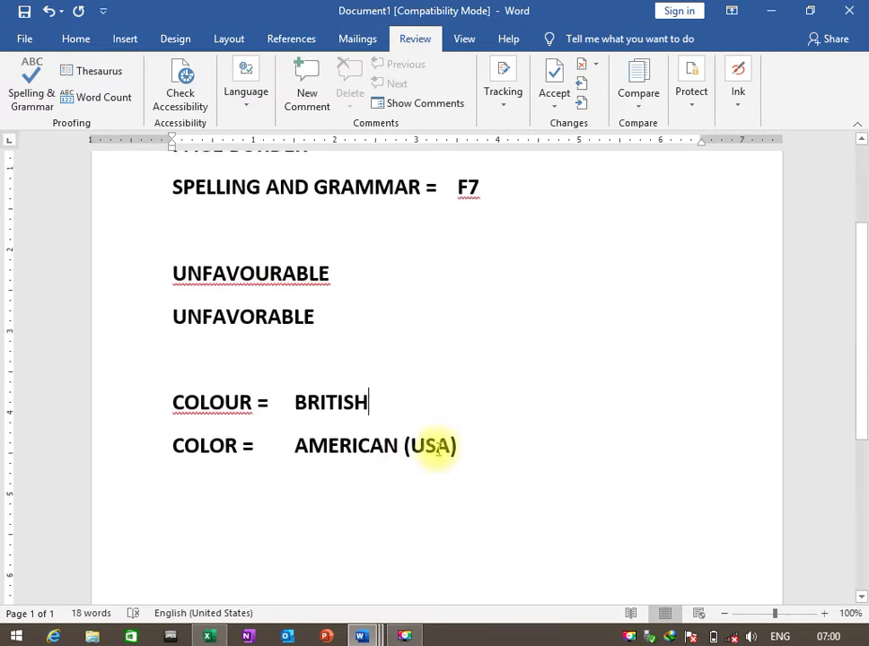
left_click(469, 445)
left_click_drag(378, 446, 304, 446)
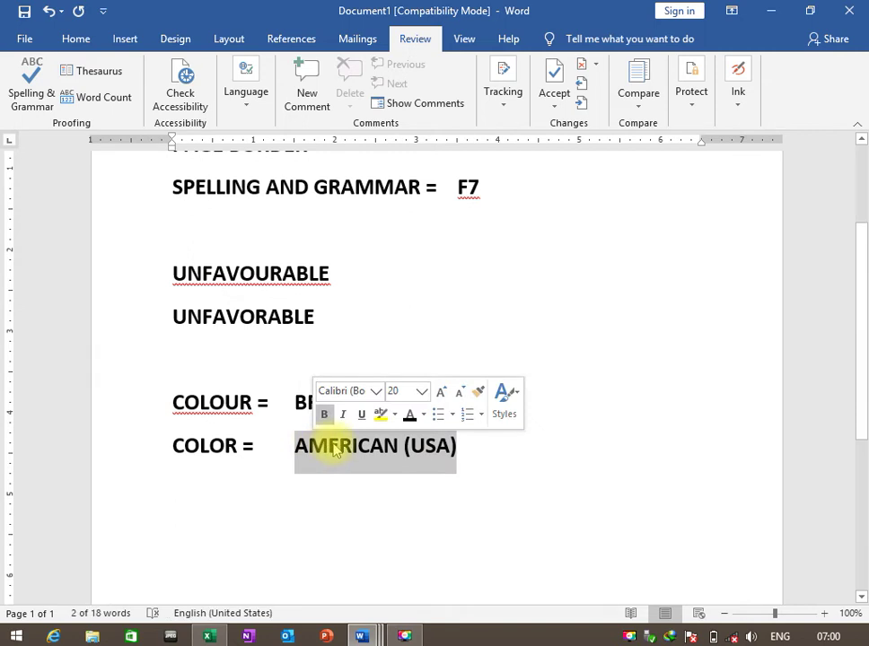
left_click(232, 445)
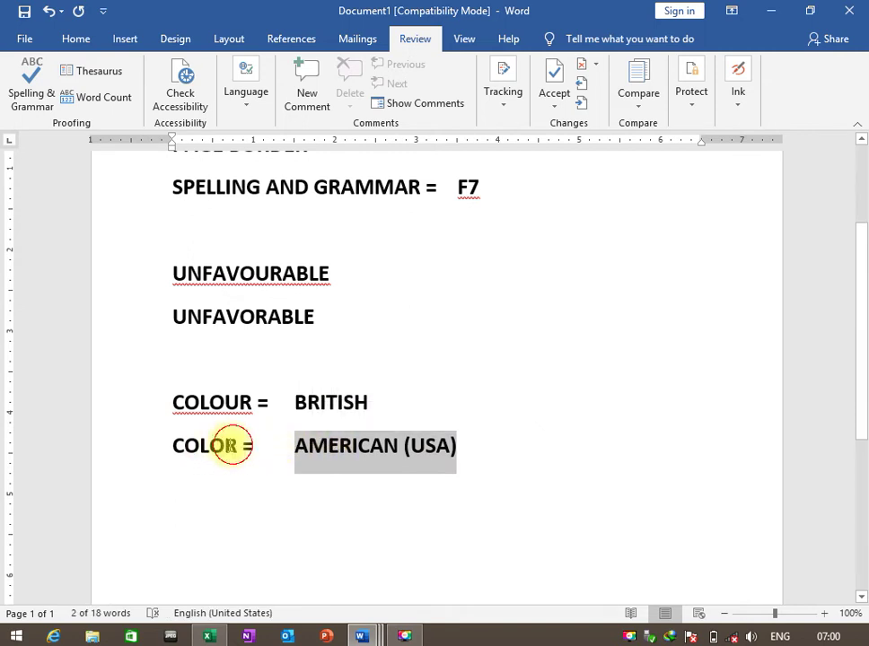
left_click_drag(233, 445, 171, 445)
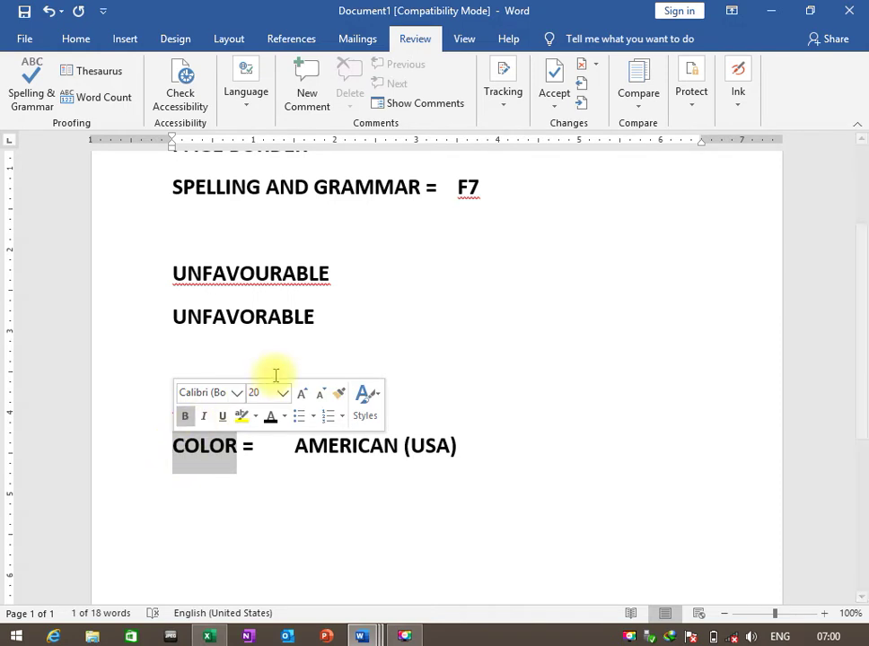
left_click_drag(314, 317, 173, 321)
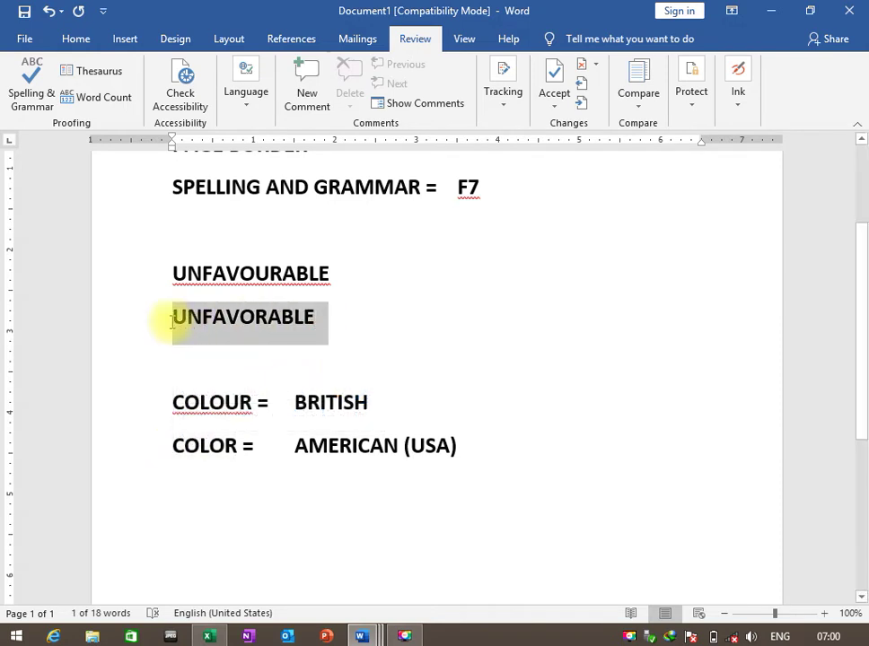
left_click(252, 319)
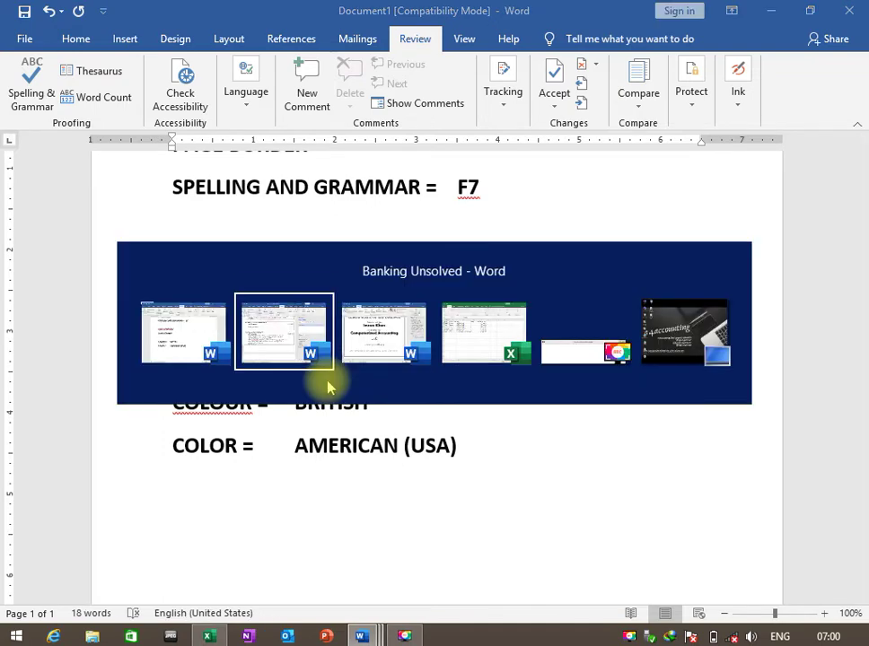
- In Banking Unsolved, skip unfavourable and favourable, change another 'any one', and Ignore All for SPECIALISED
key("alt+Tab")
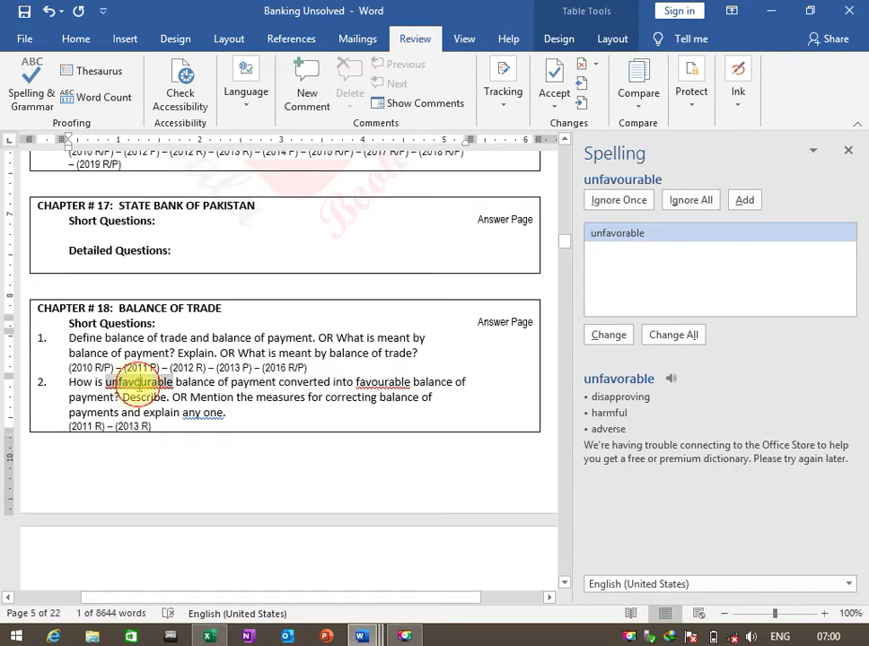
left_click(146, 384)
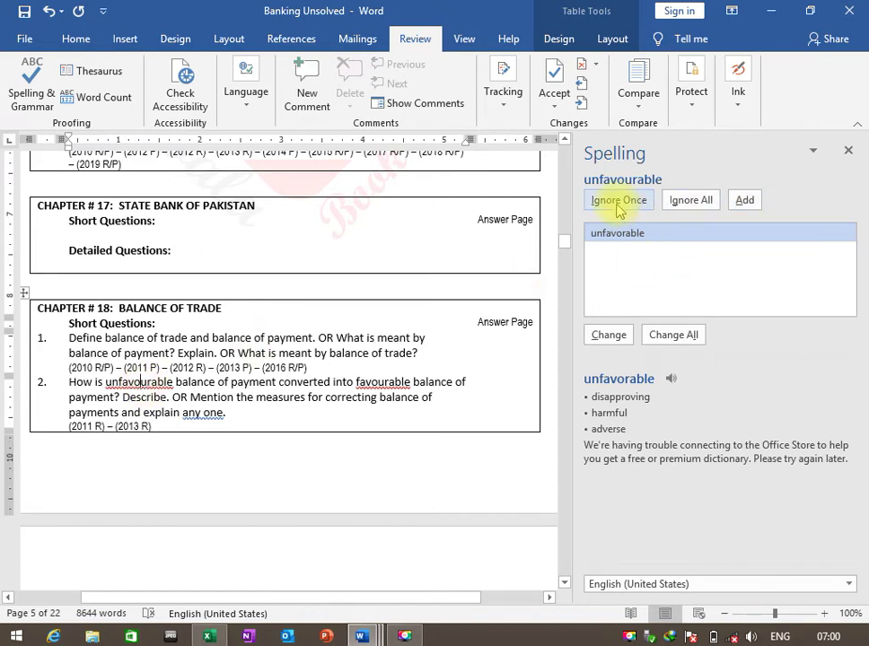
left_click(619, 202)
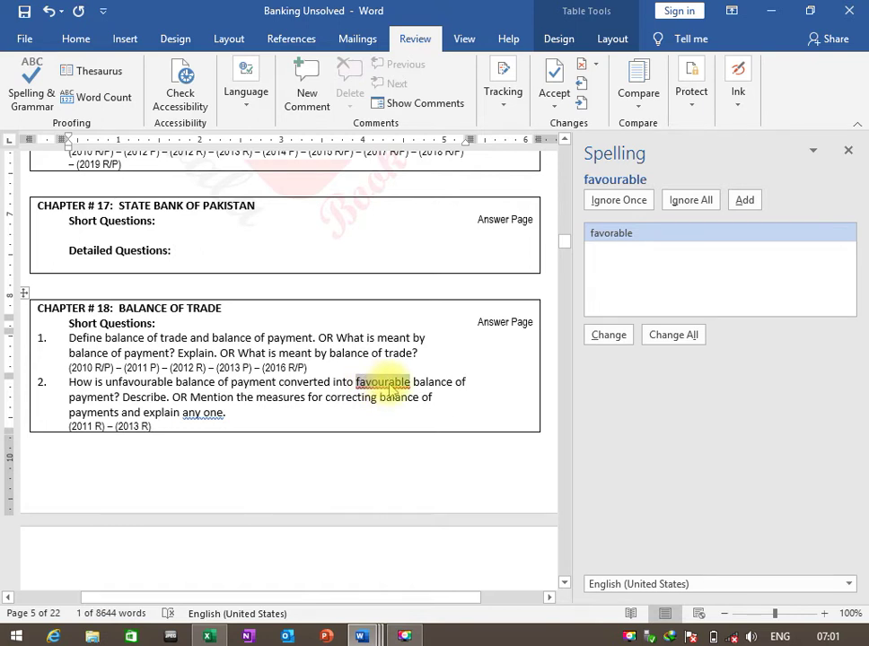
left_click(616, 201)
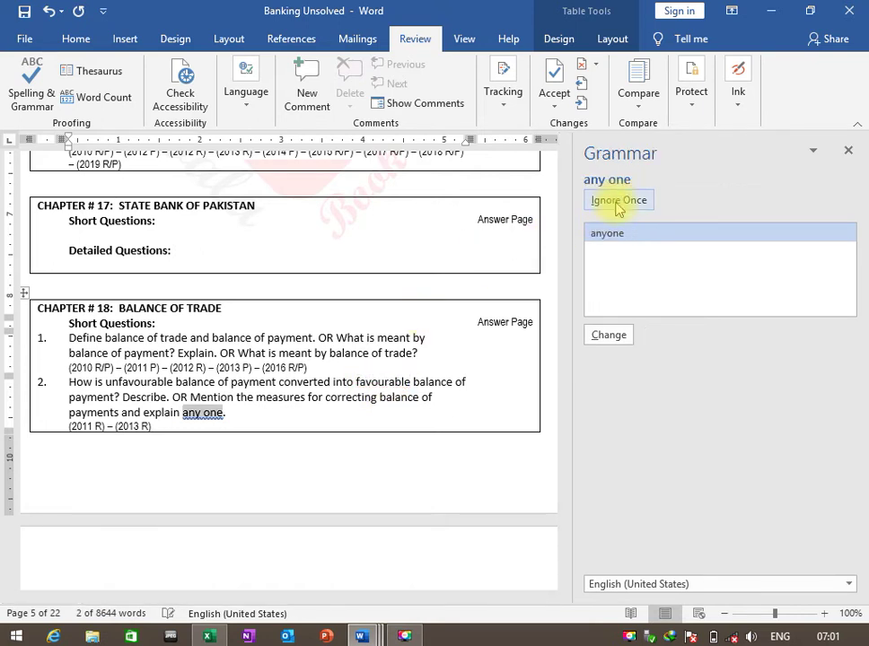
left_click(626, 347)
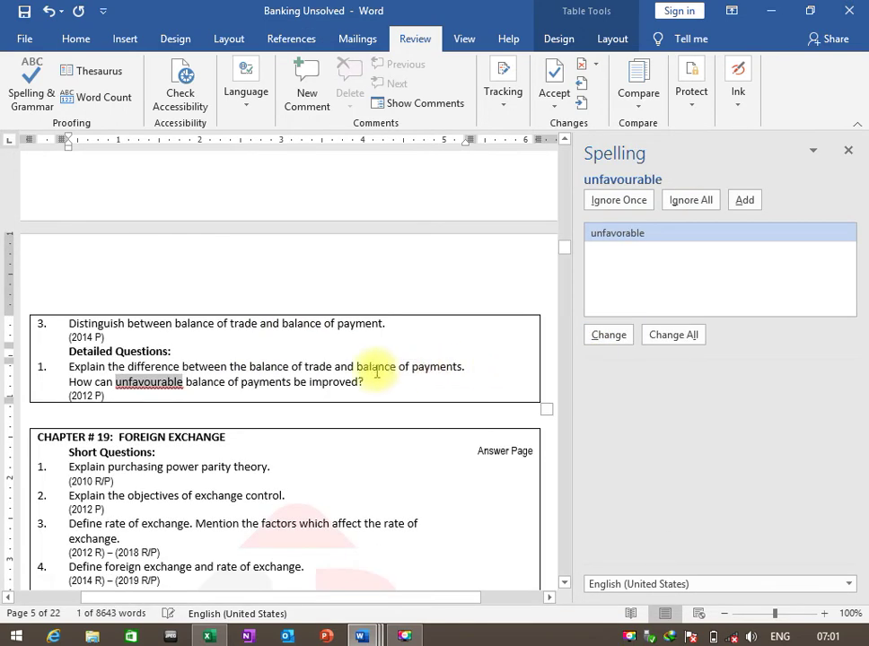
left_click(705, 202)
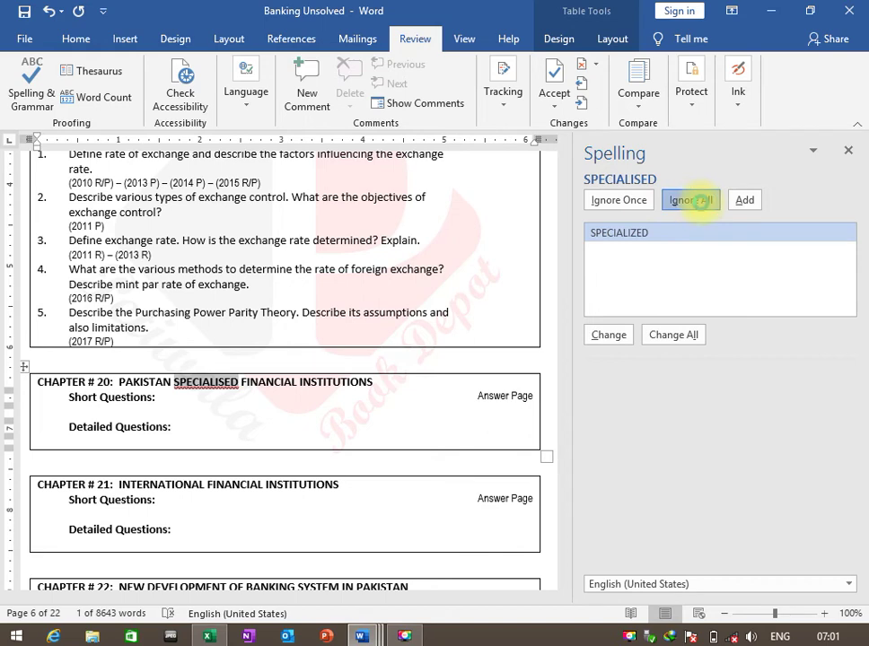
left_click(692, 201)
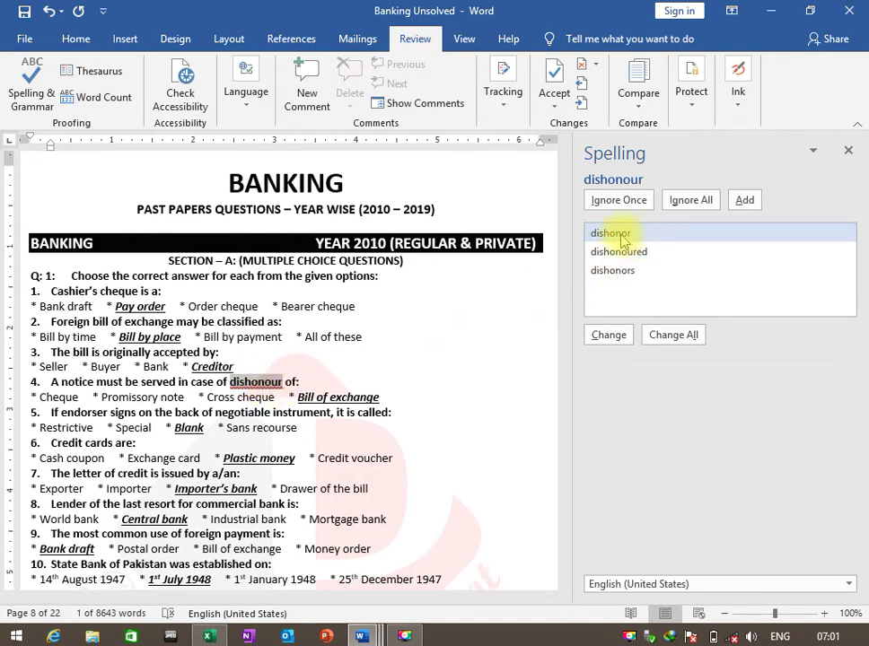
- Ignore dishonour, 'Seven part', the letter i, the agreement flag and favourable
left_click(682, 201)
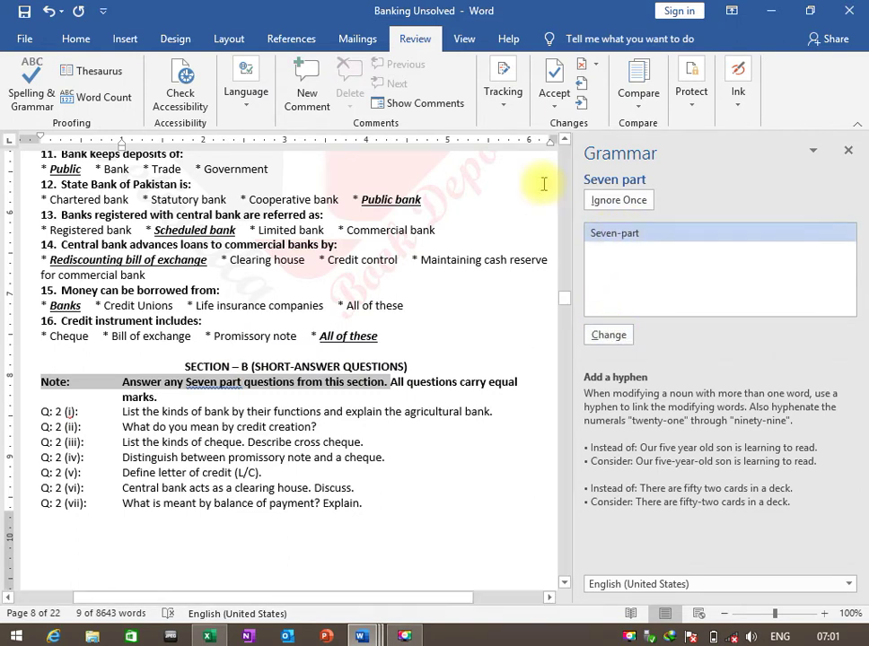
left_click(640, 206)
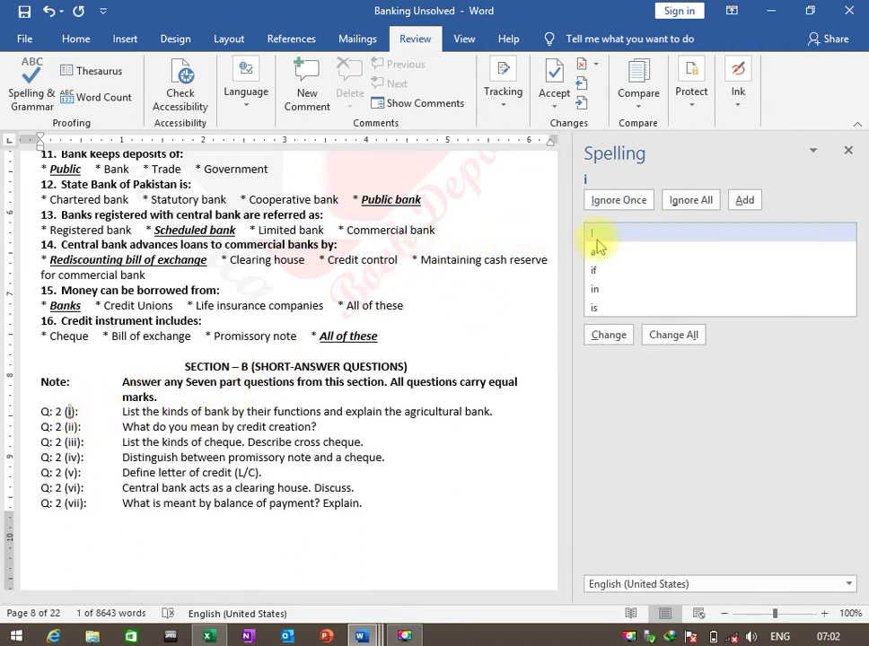
left_click(707, 199)
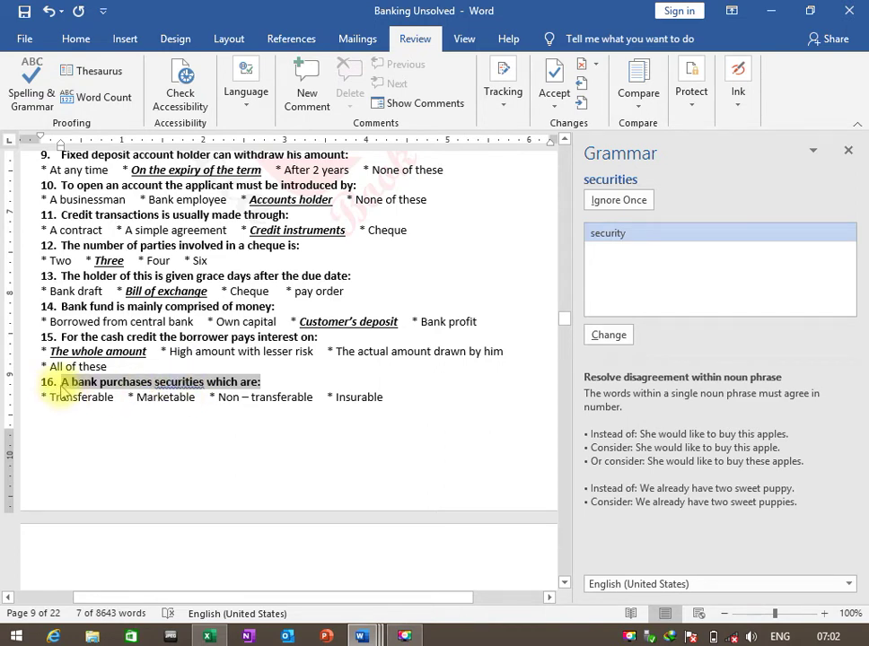
left_click(644, 206)
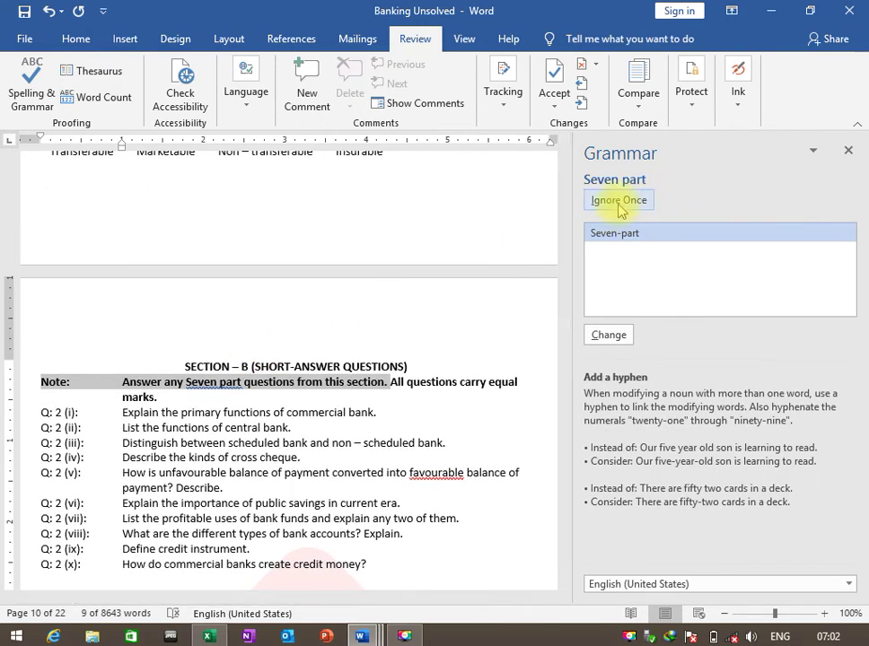
left_click(619, 206)
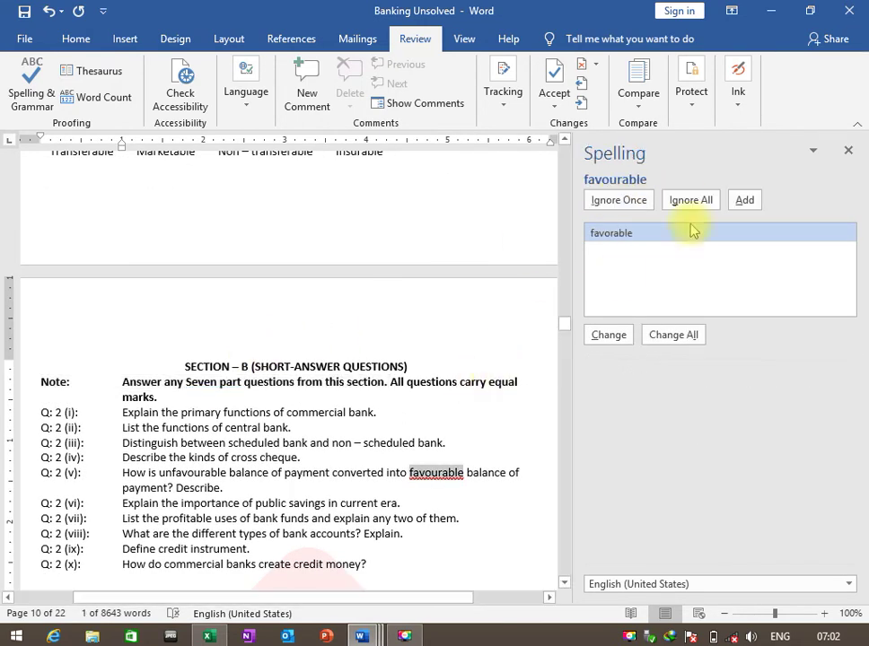
left_click(696, 201)
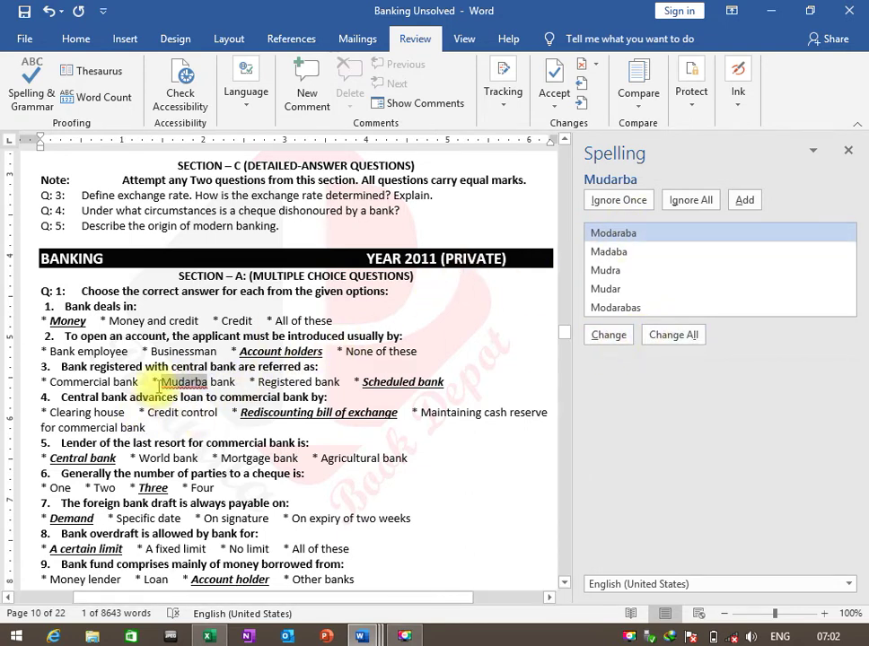
- Replace Mudarba with Modaraba and accept the comma after Generally
left_click(603, 235)
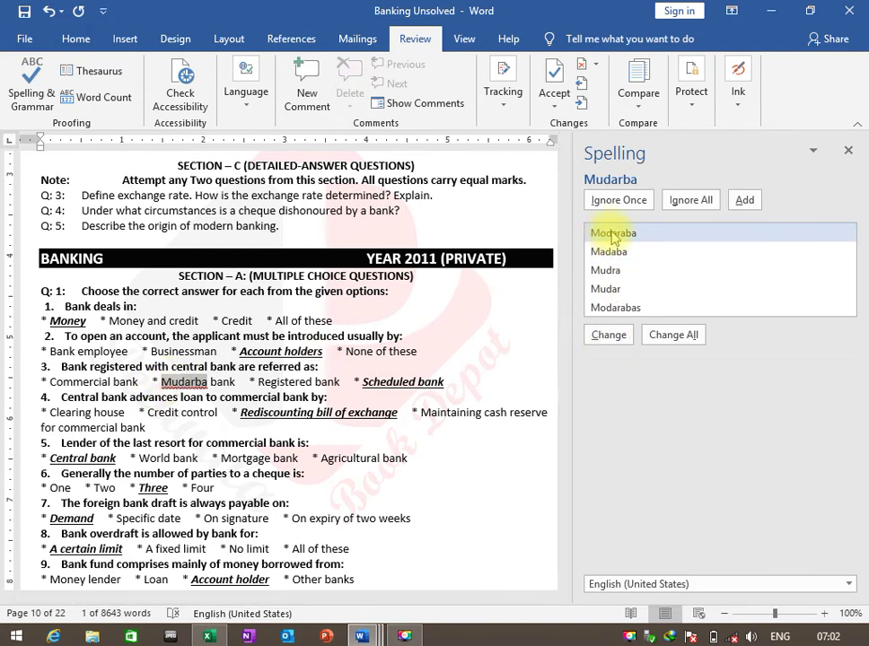
left_click(626, 350)
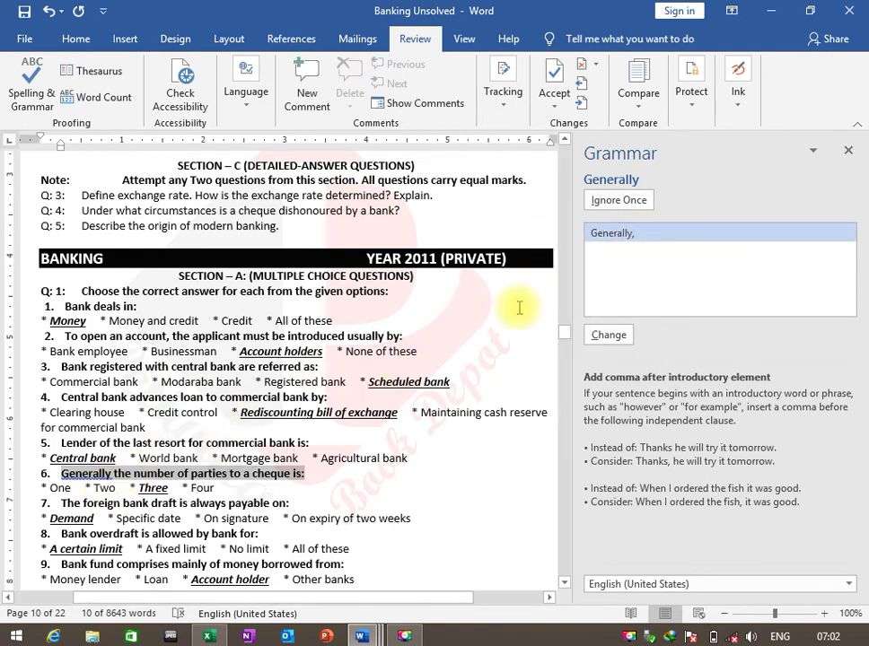
left_click(610, 339)
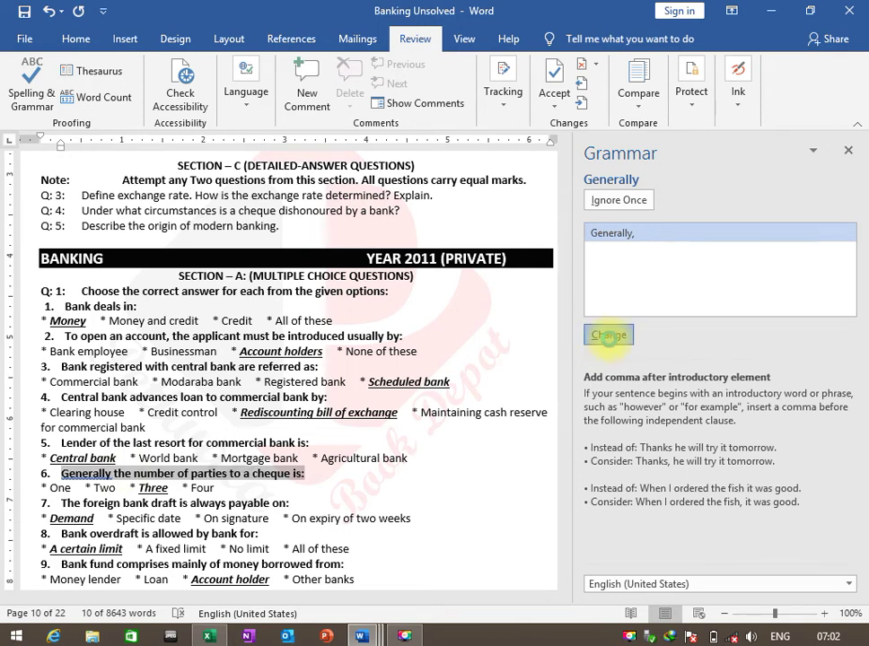
- Dismiss grammar flags for 'Seven part', 'long term', Other/Another, characteristics and extra space; Ignore All for Labour
left_click(642, 201)
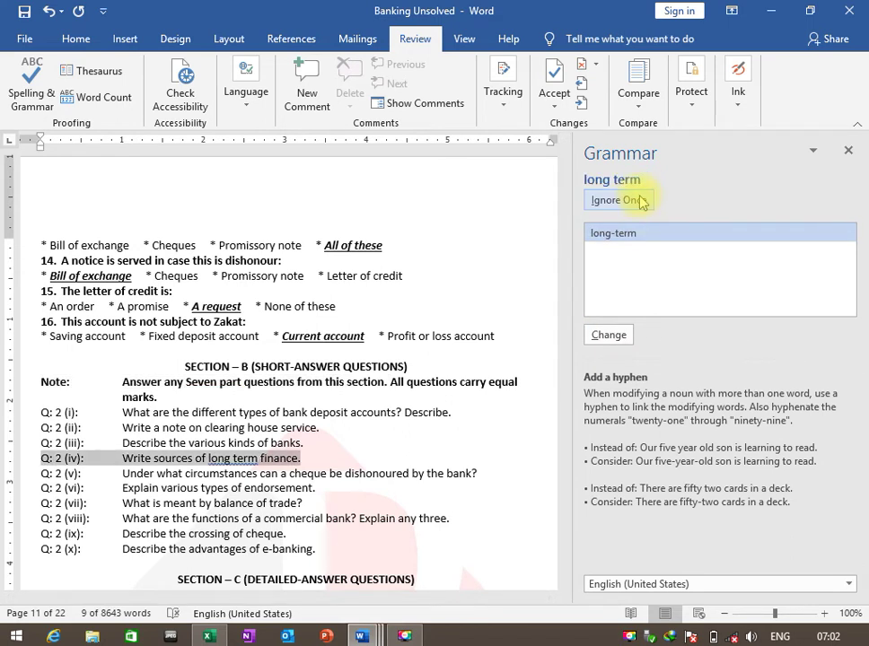
left_click(639, 202)
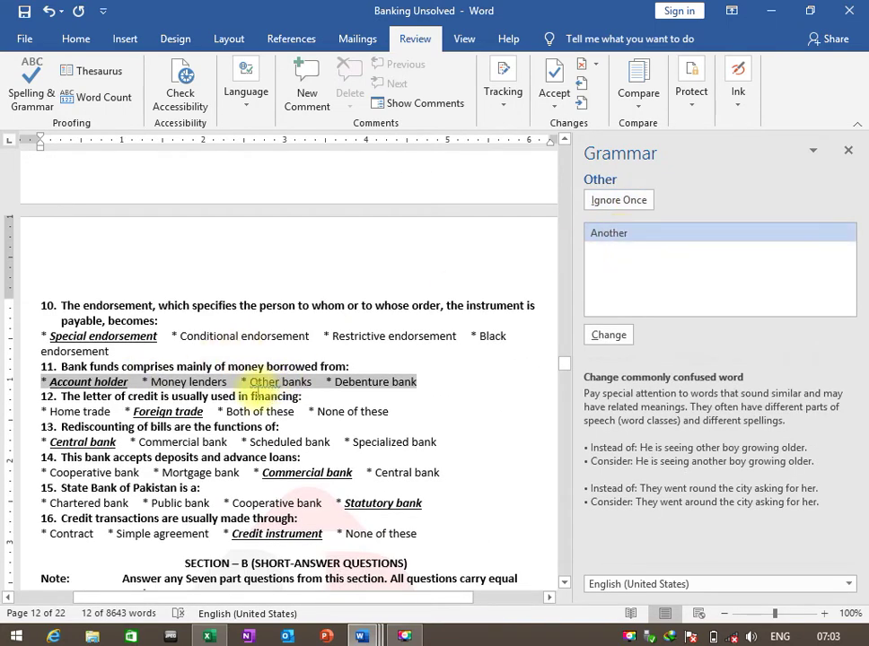
left_click(637, 202)
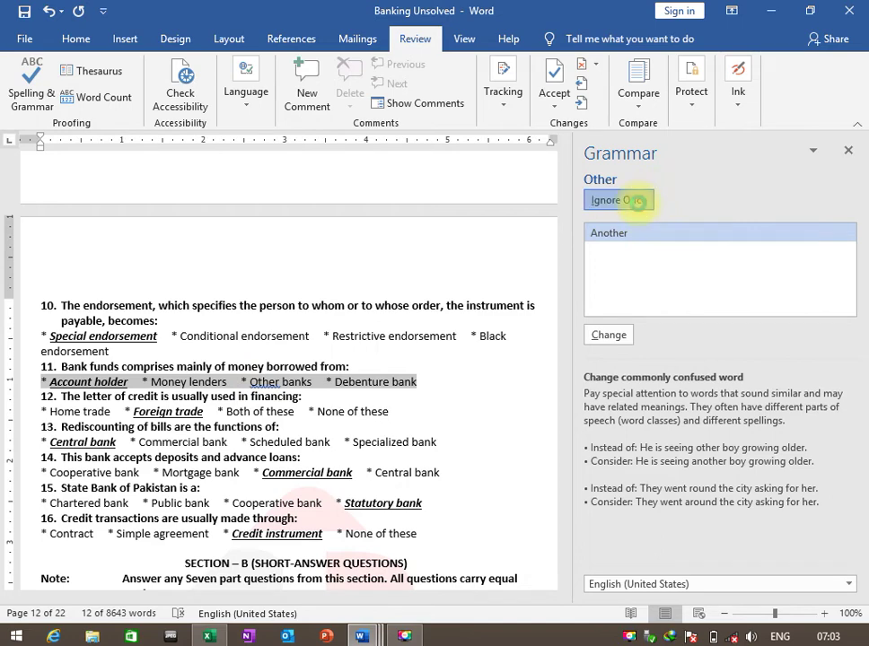
left_click(638, 208)
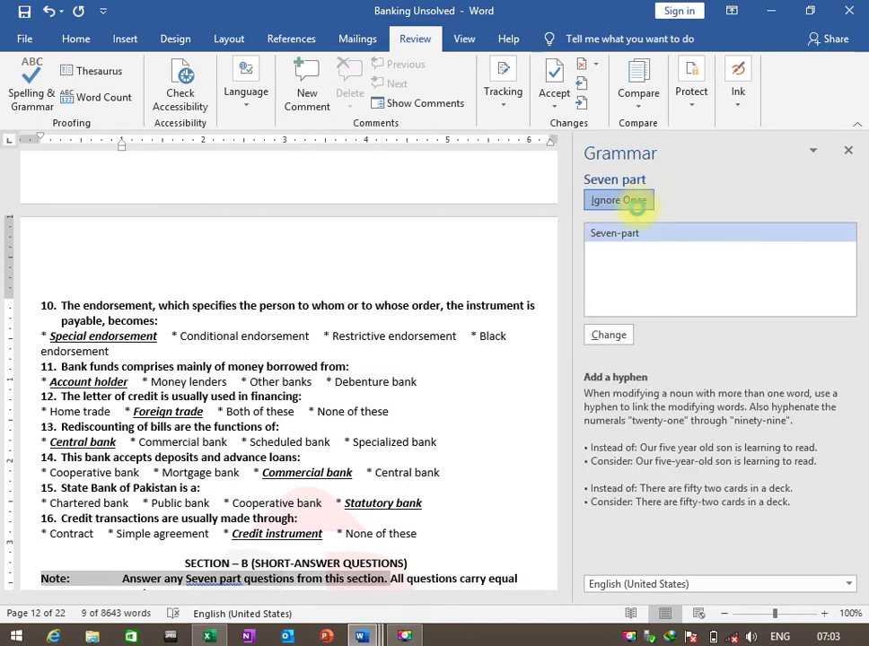
left_click(637, 207)
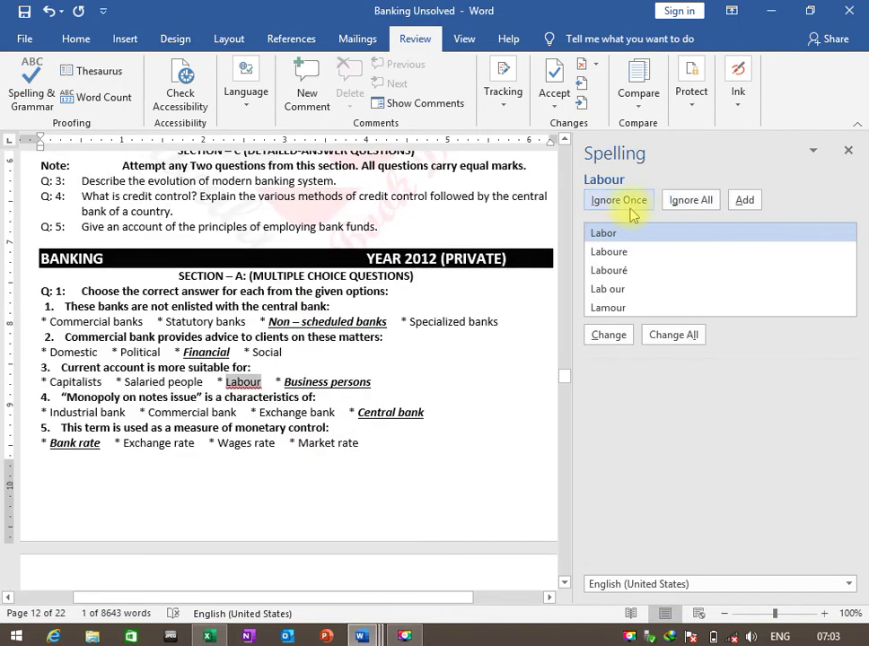
left_click(684, 200)
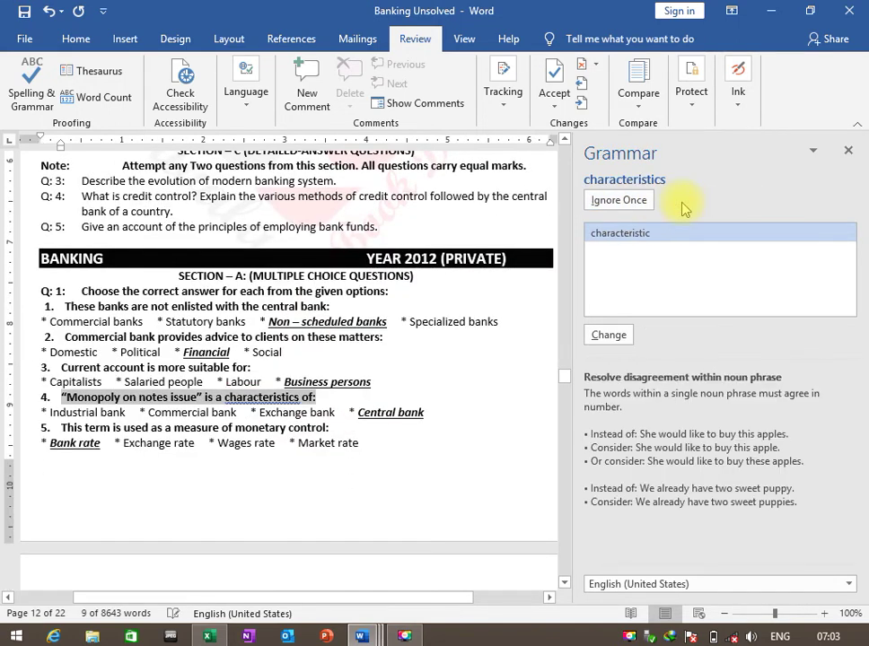
left_click(627, 207)
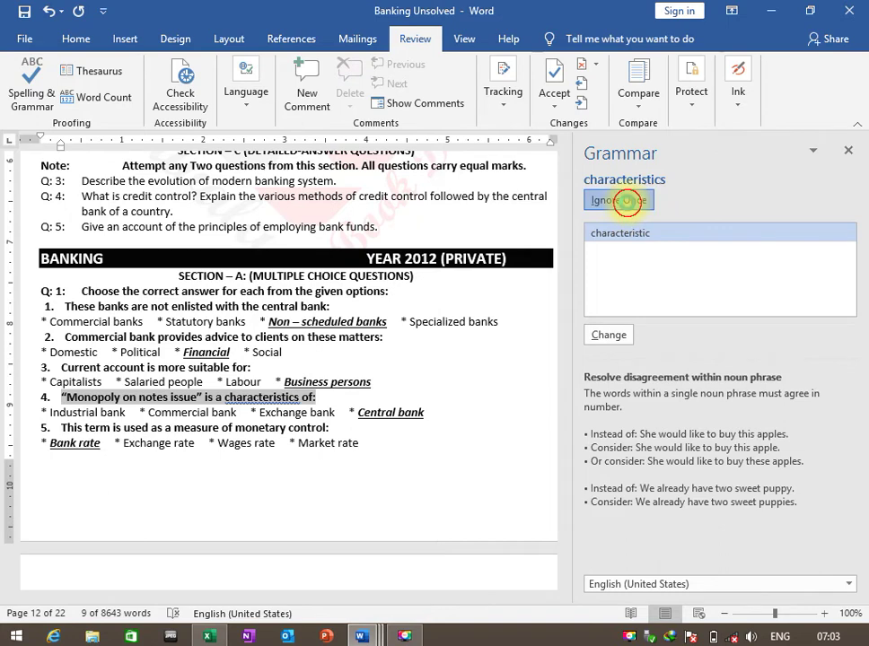
left_click(631, 207)
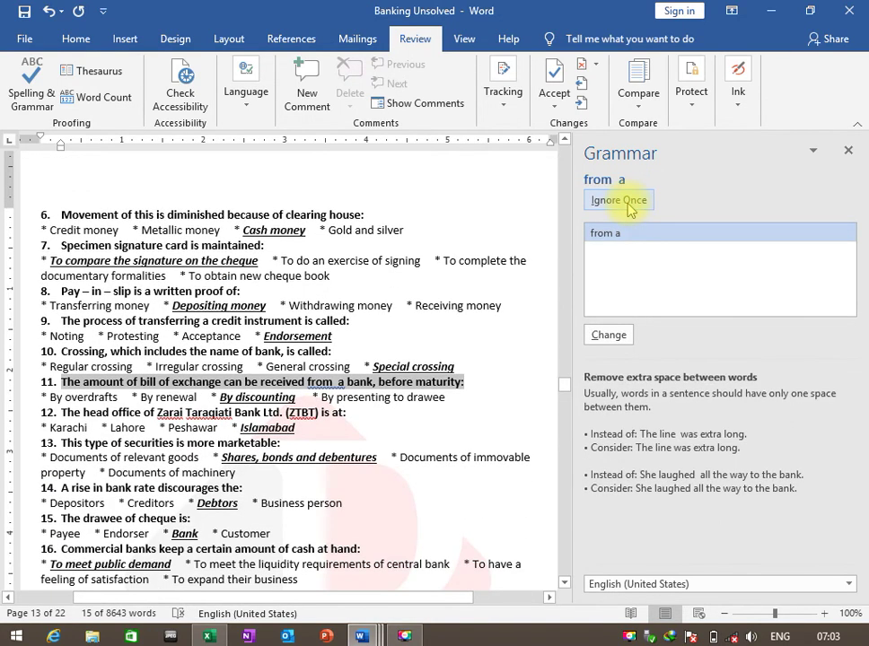
left_click(629, 202)
- Ignore All for Zarai, Taraqiati, ZTBT, Rab and CNIC, and skip another 'Seven part'
left_click(700, 205)
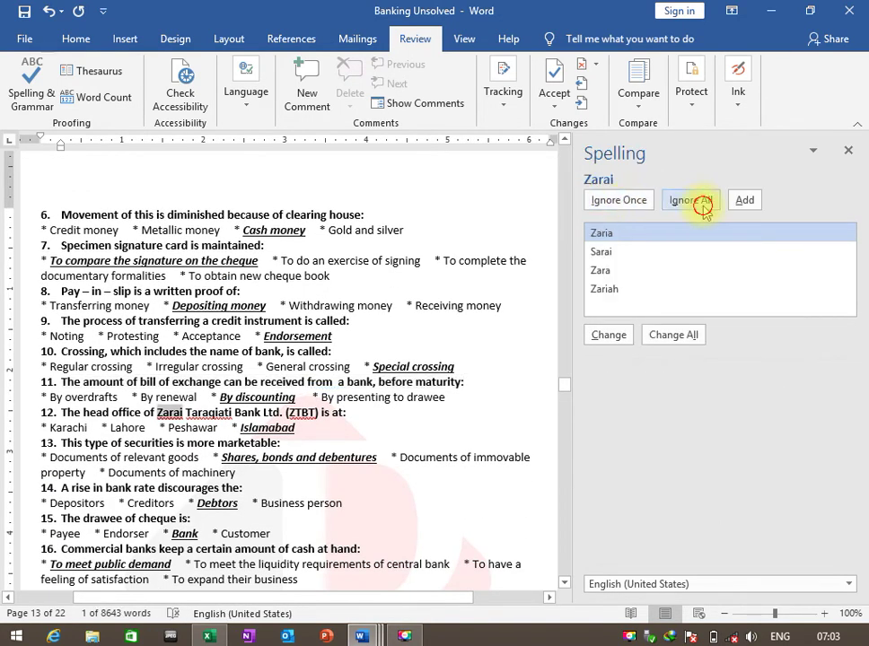
left_click(682, 205)
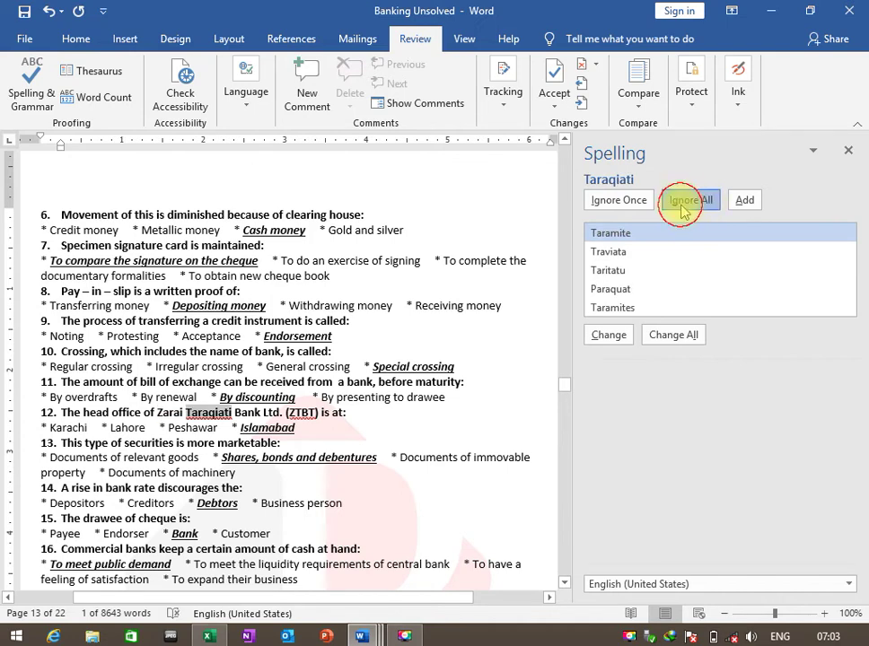
left_click(680, 204)
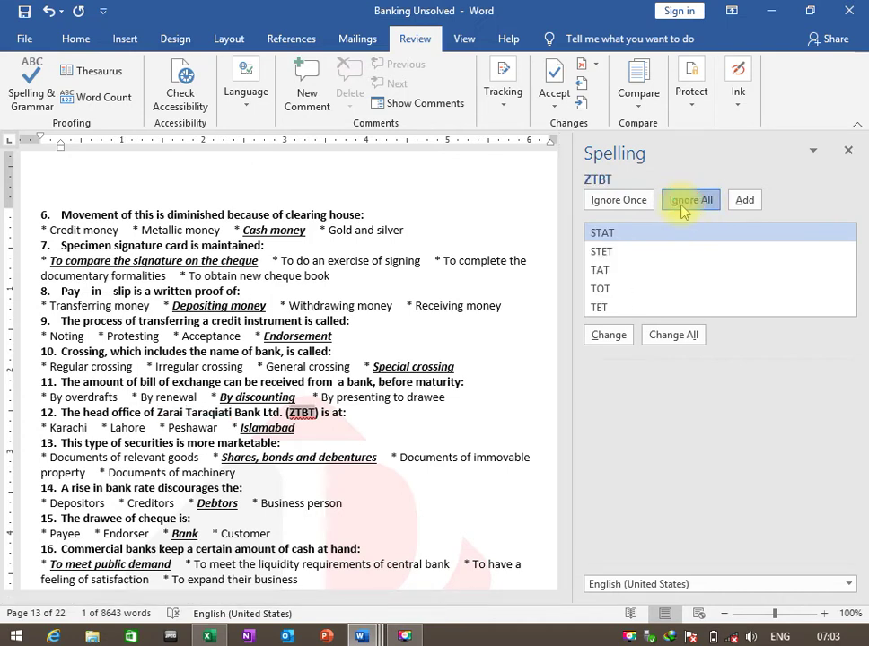
left_click(644, 201)
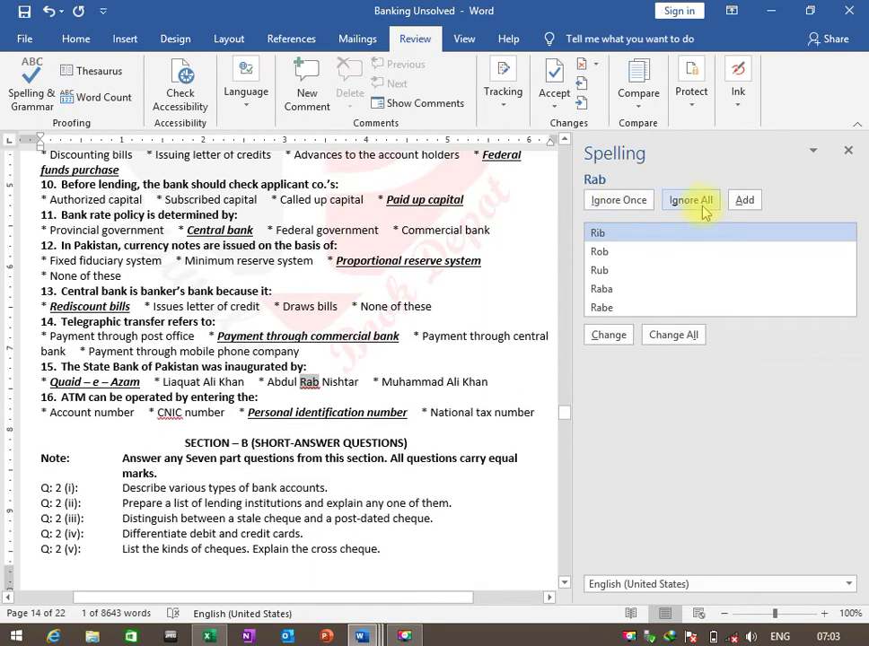
left_click(697, 203)
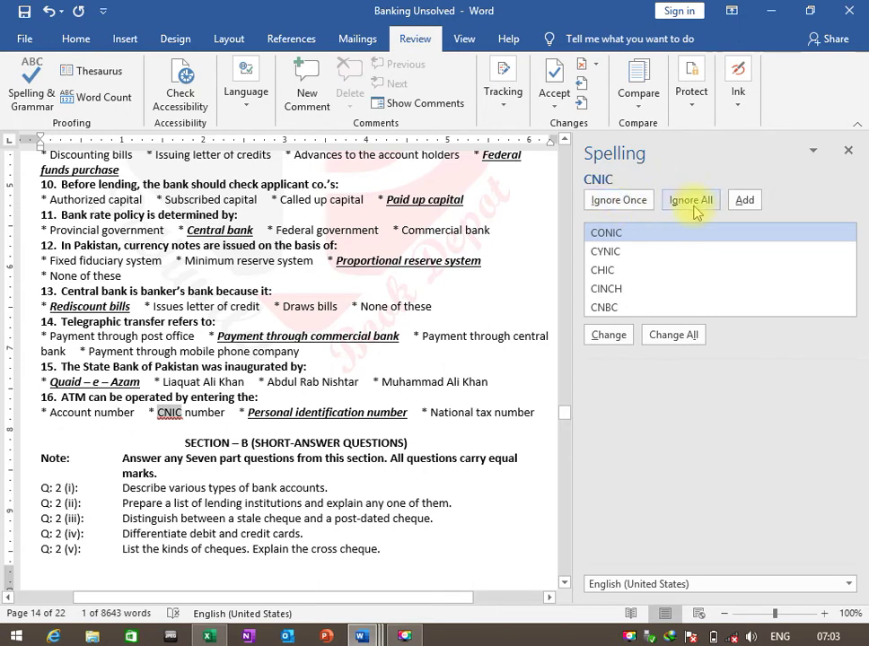
left_click(679, 202)
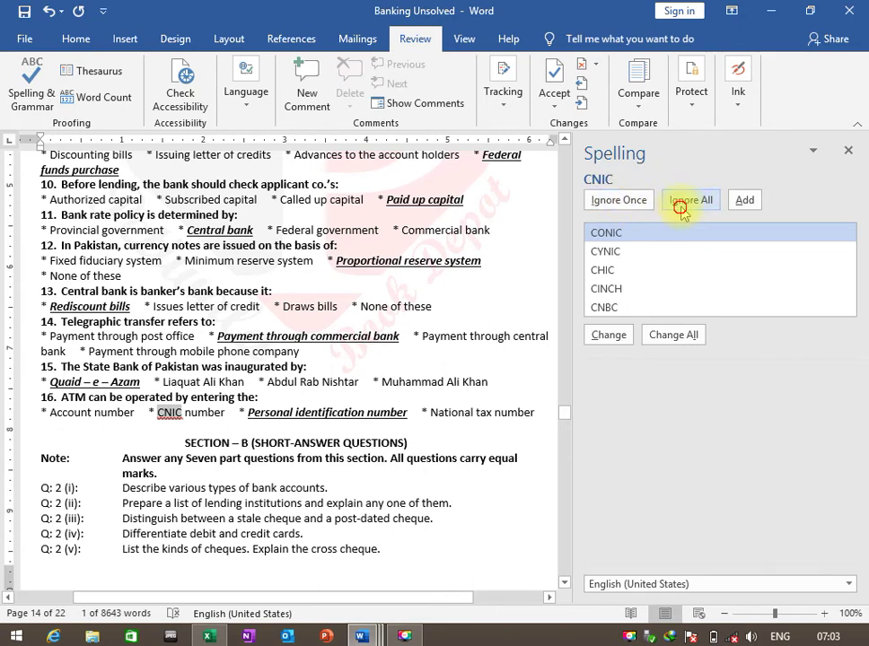
left_click(628, 205)
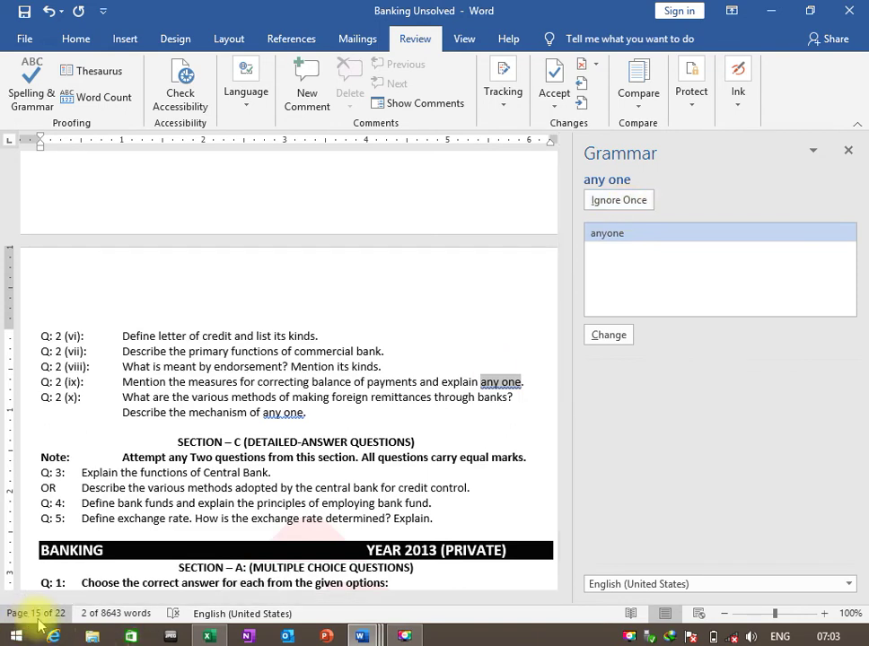
- Change two 'any one' to 'anyone', skip grammar flags, and Ignore All for MCB and I.D.B.P
left_click(618, 337)
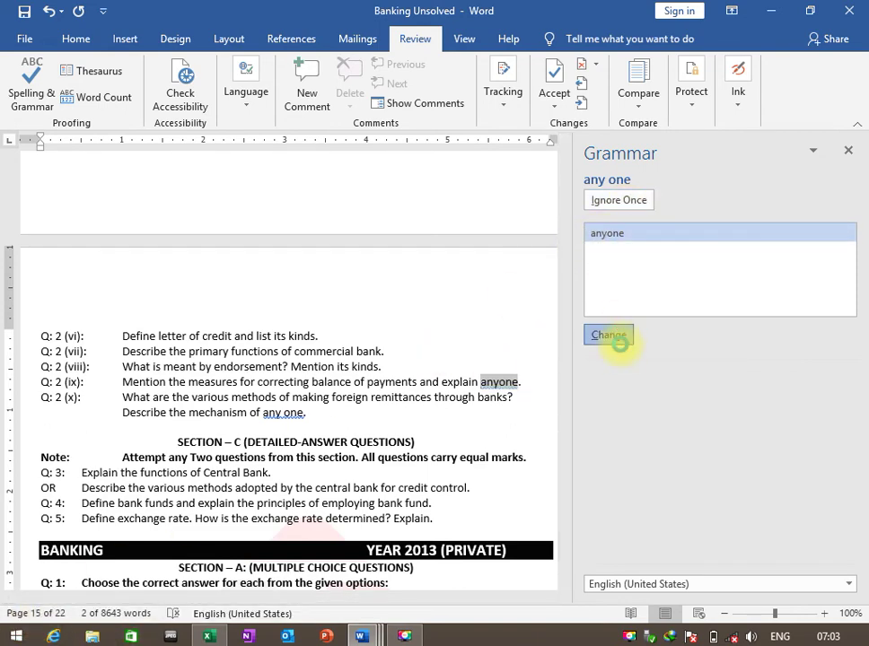
left_click(618, 339)
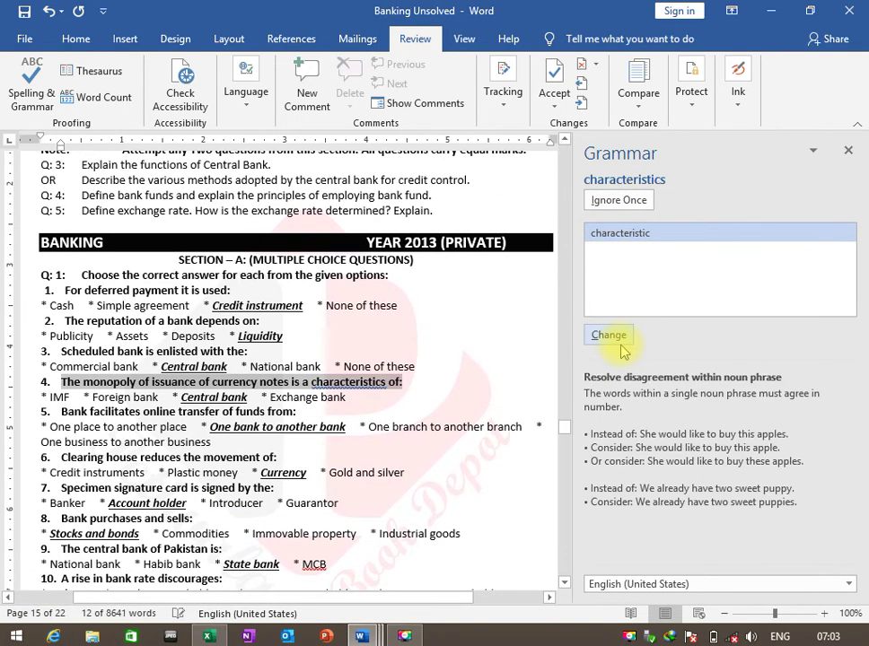
left_click(620, 200)
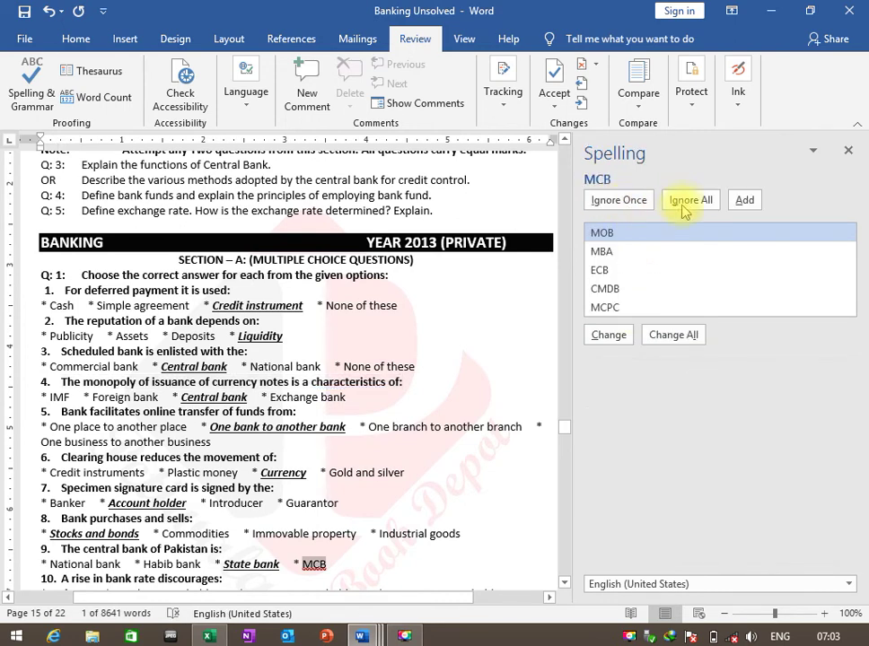
left_click(688, 200)
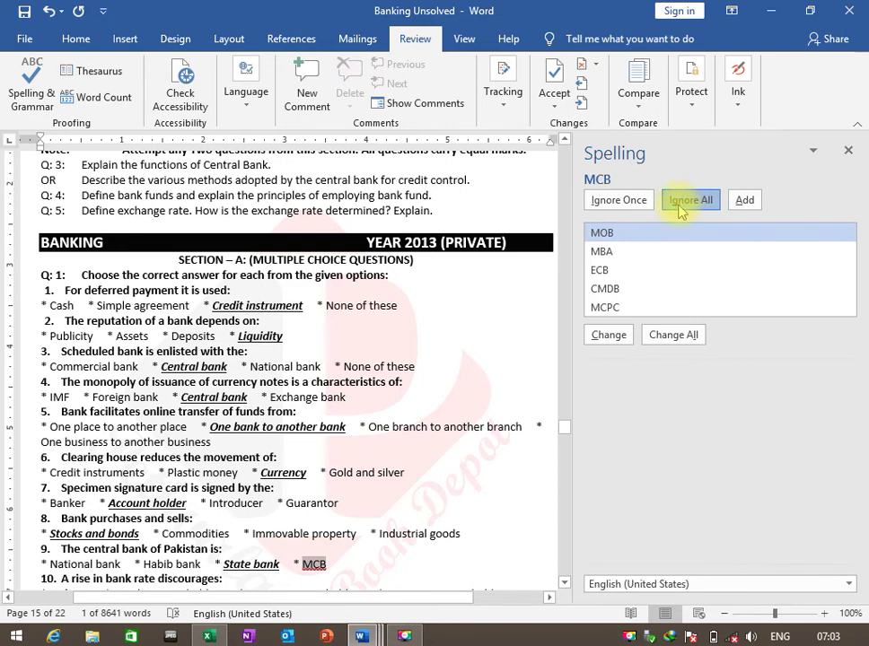
left_click(636, 199)
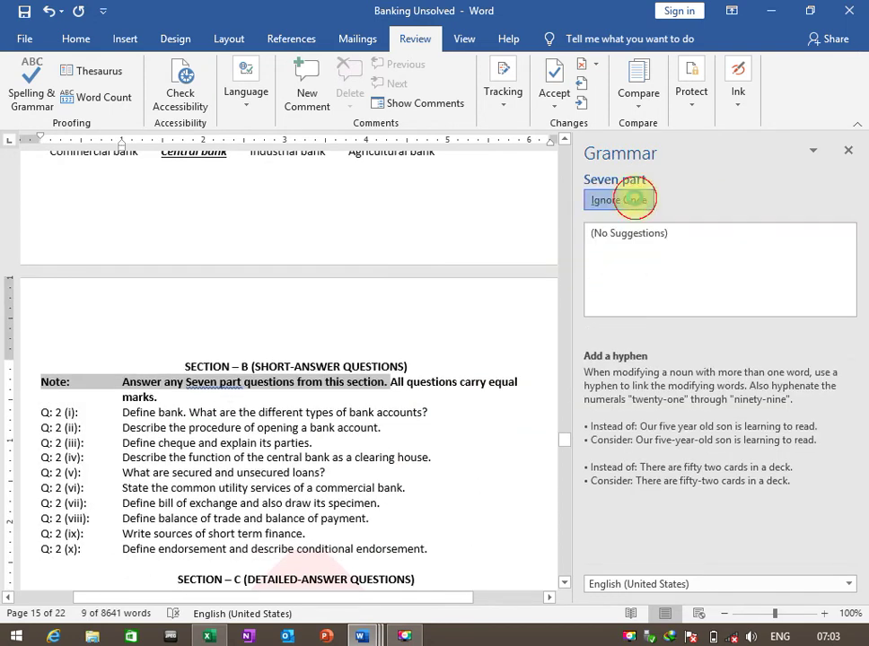
left_click(635, 200)
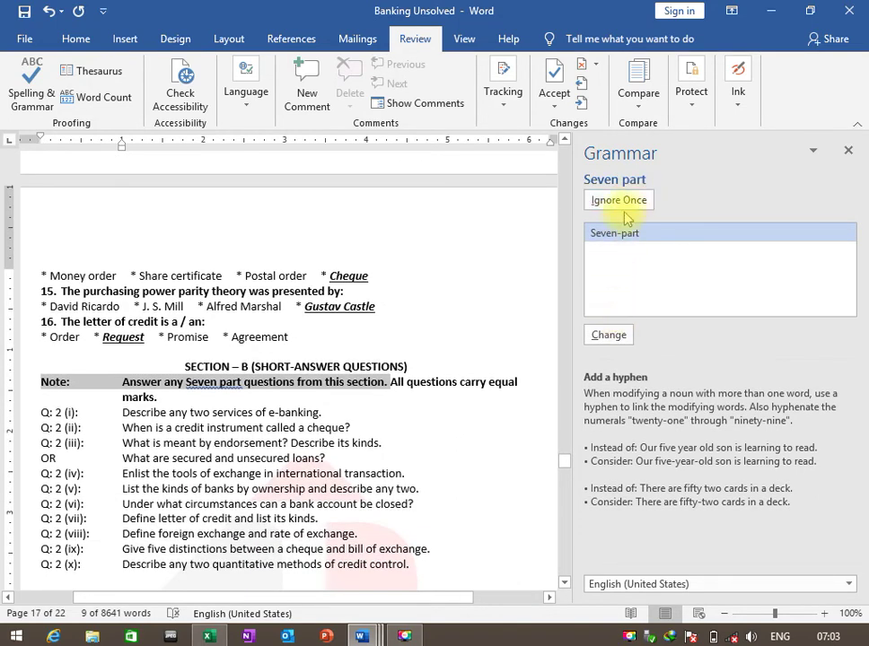
left_click(628, 199)
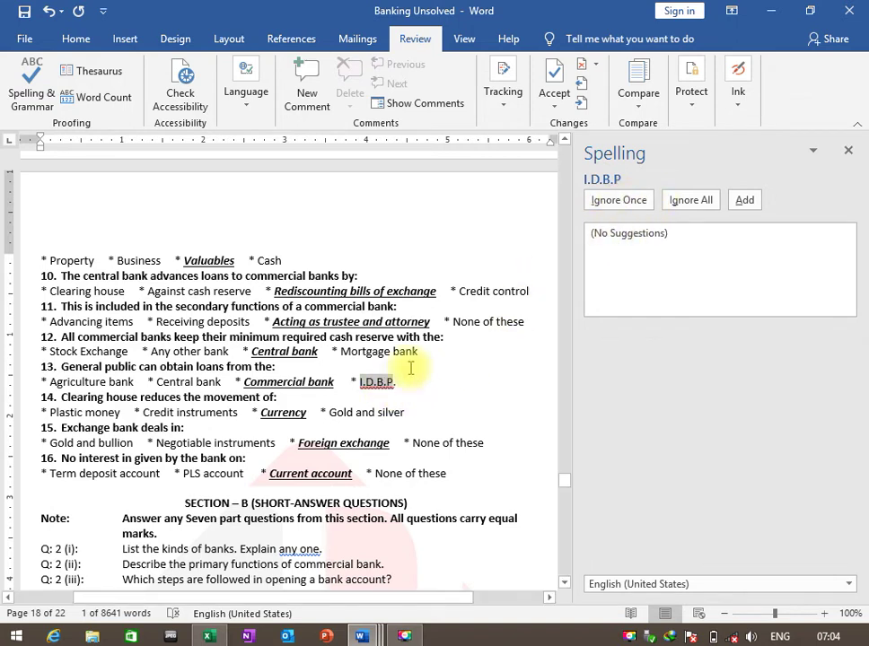
left_click(685, 202)
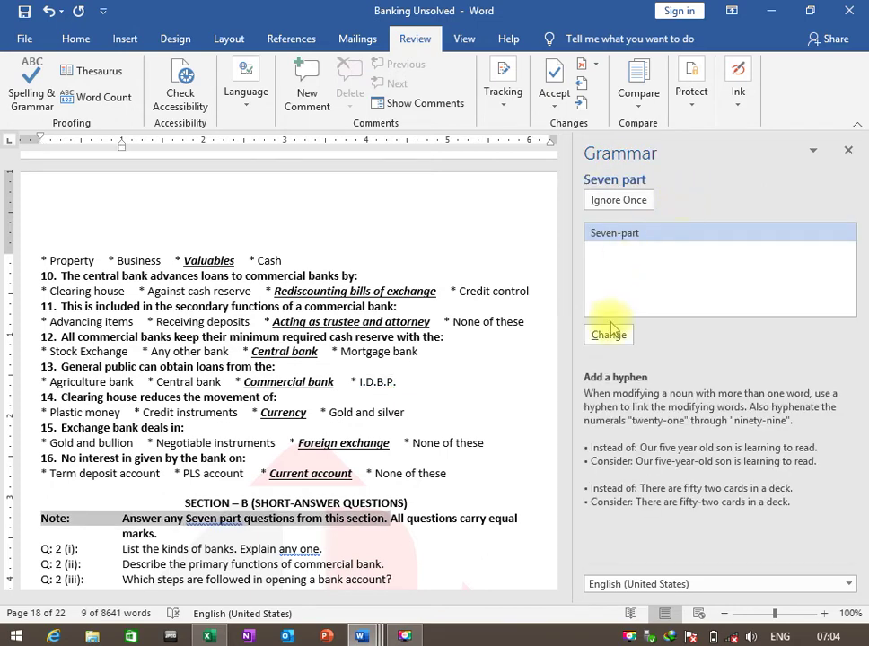
left_click(616, 199)
- Change three more 'any one' to 'anyone', skip grammar flags, and Ignore All for centre and dishonouring
left_click(612, 334)
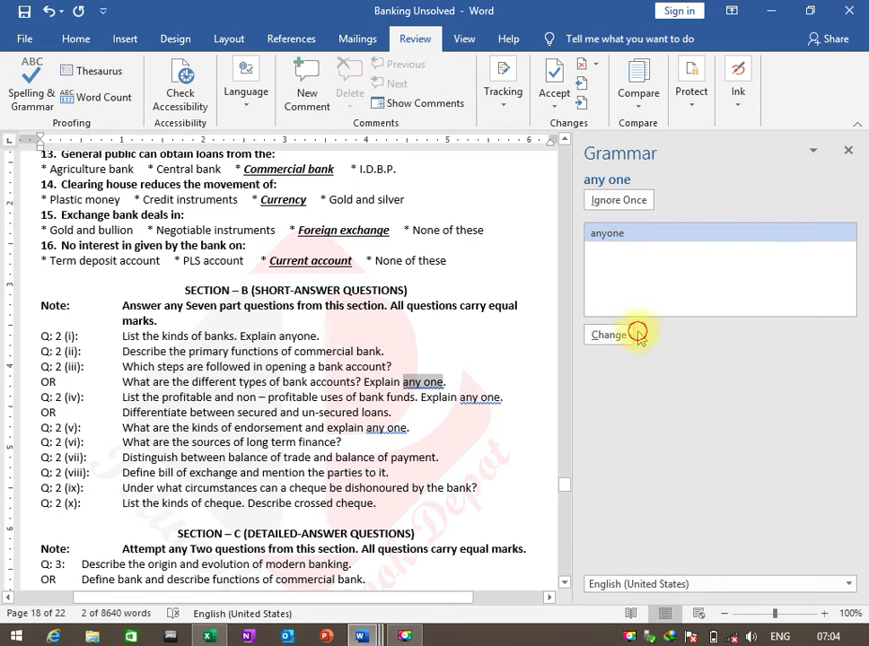
left_click(609, 335)
left_click(613, 339)
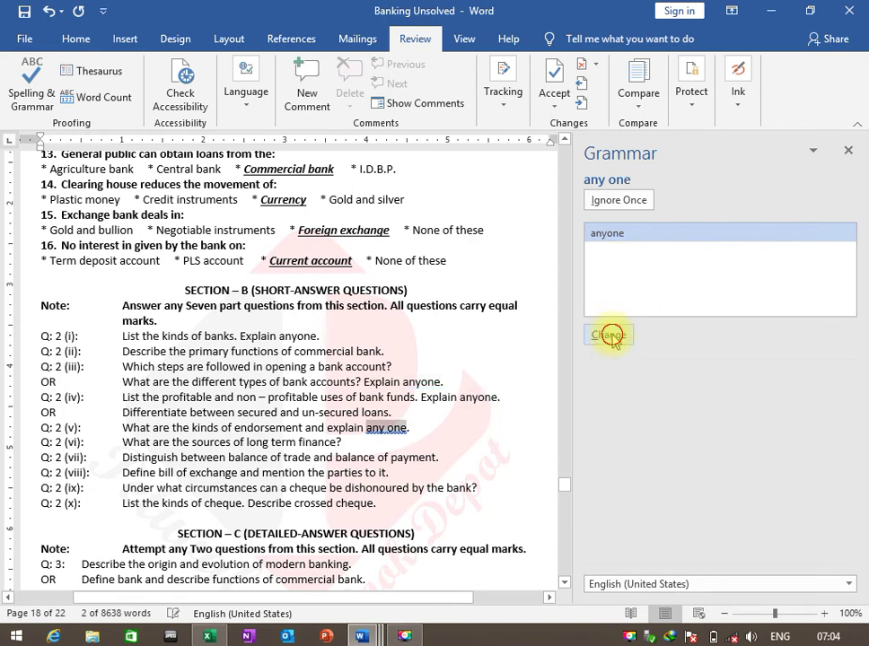
left_click(620, 200)
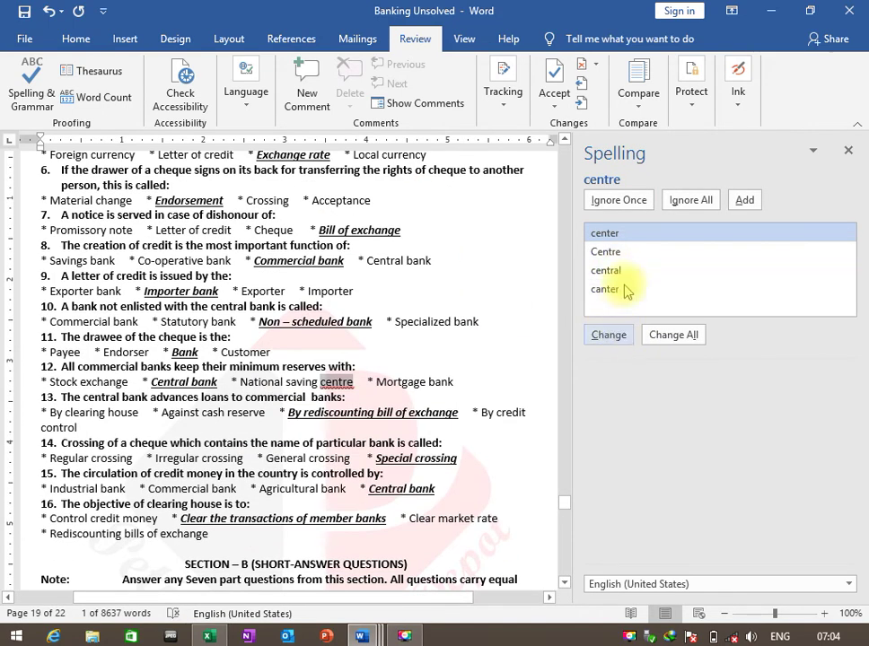
left_click(690, 200)
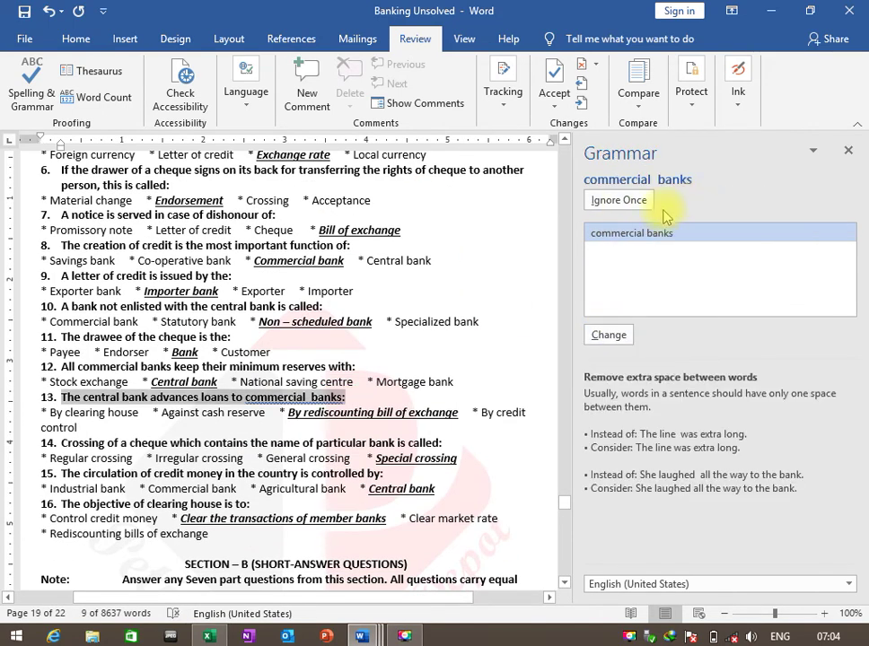
left_click(631, 199)
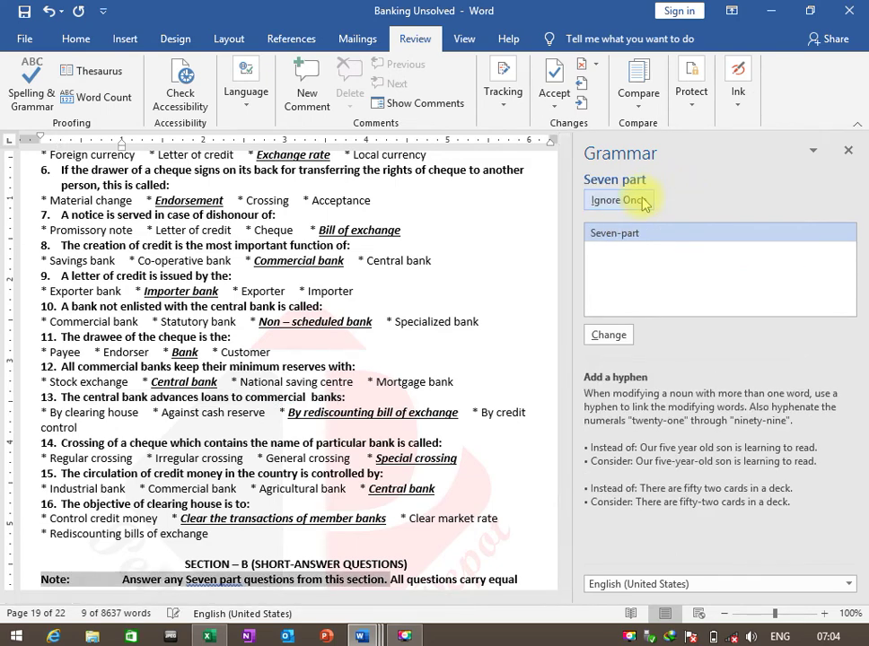
left_click(619, 200)
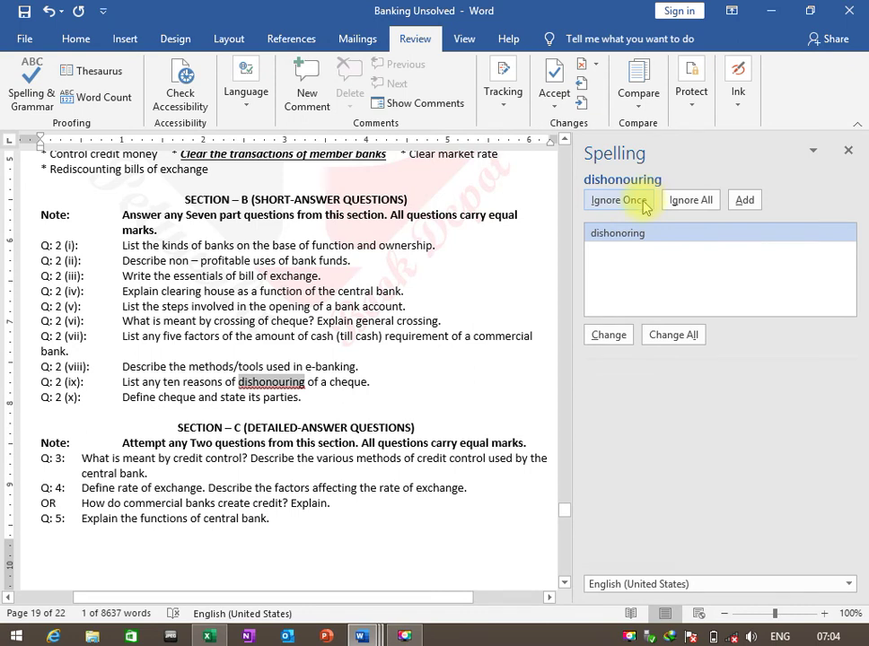
left_click(684, 199)
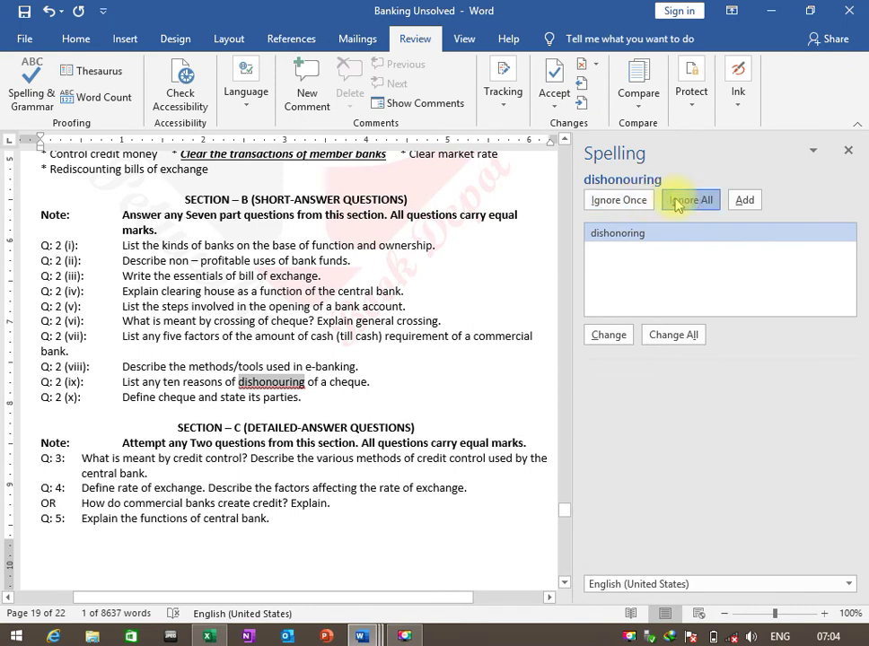
- Skip the remaining flags, change the last two 'any one', and dismiss the completion message
left_click(627, 200)
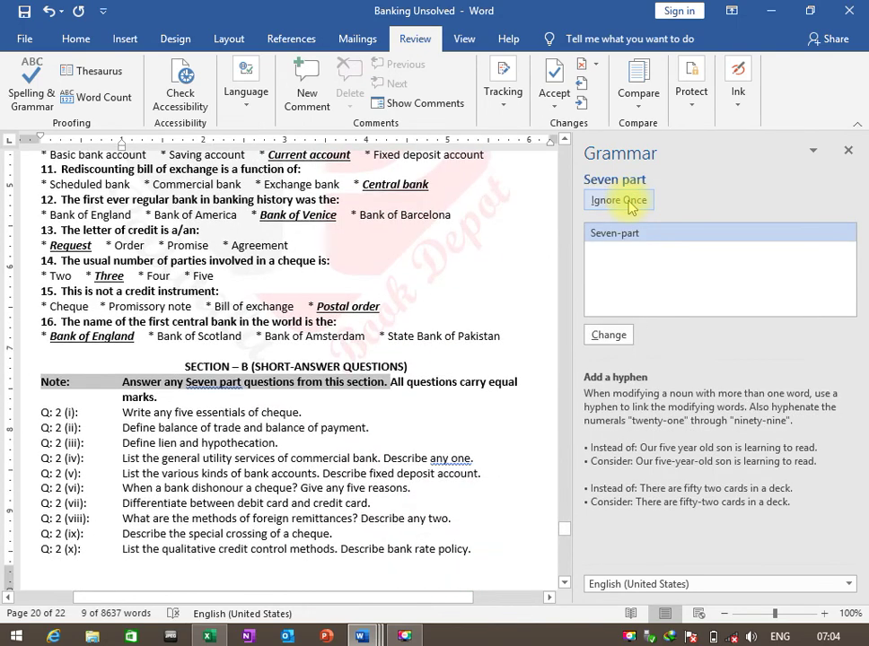
left_click(630, 201)
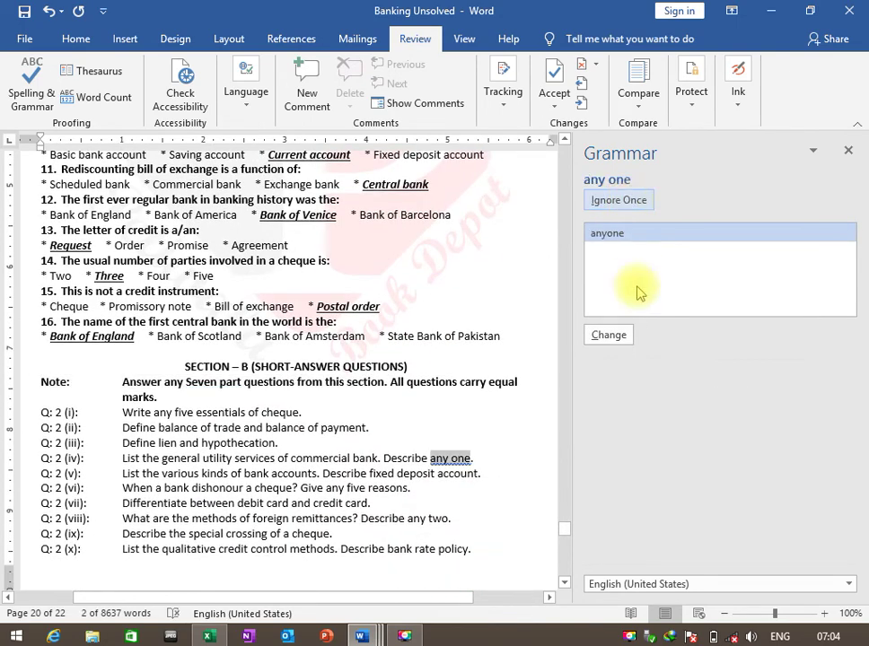
left_click(608, 336)
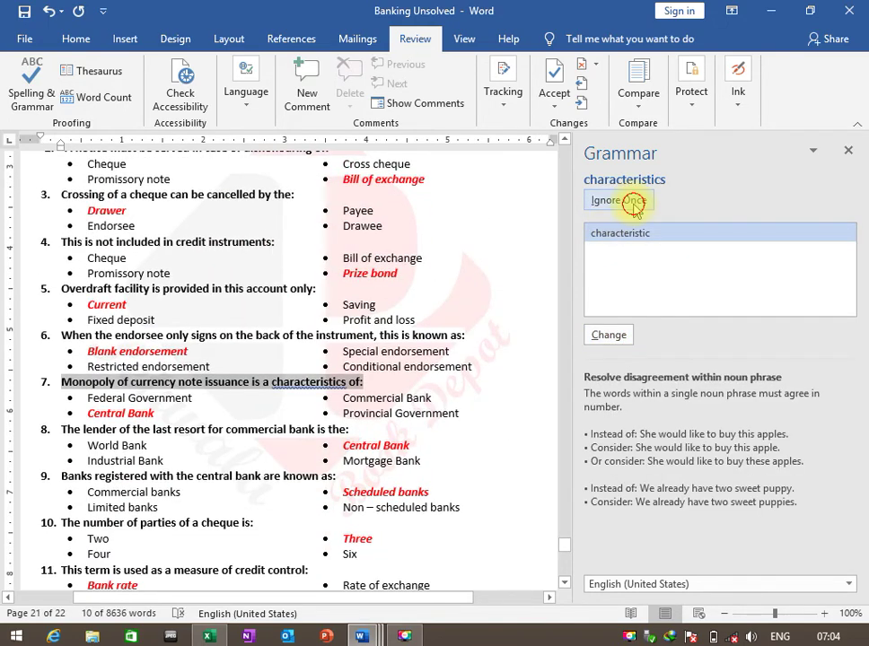
left_click(633, 201)
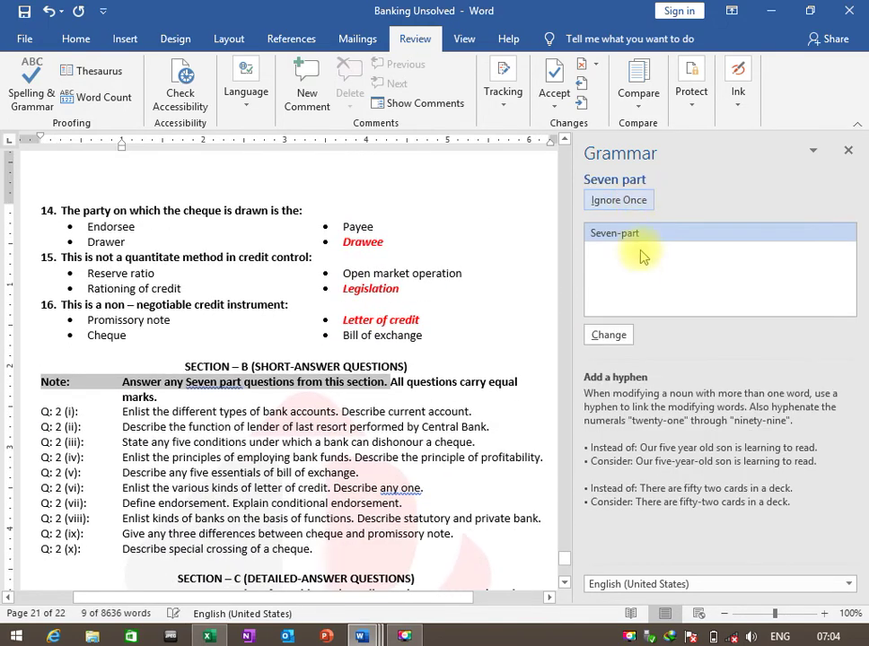
left_click(633, 202)
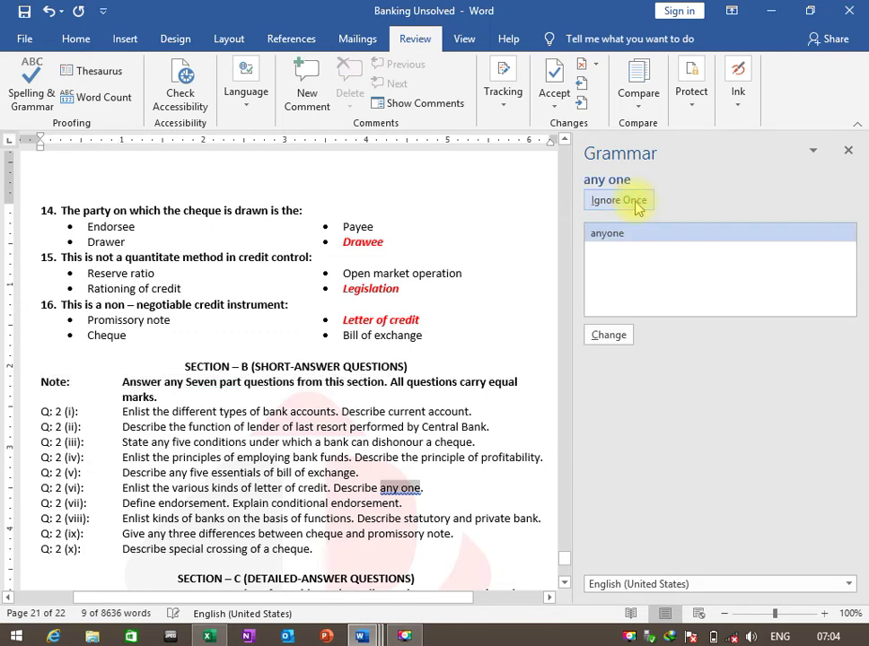
left_click(608, 335)
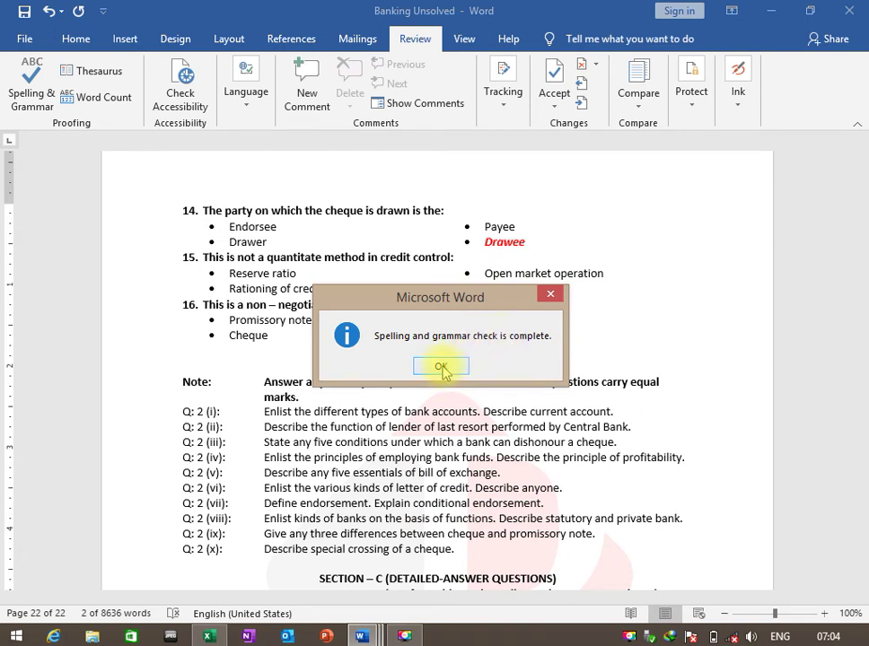
left_click(442, 368)
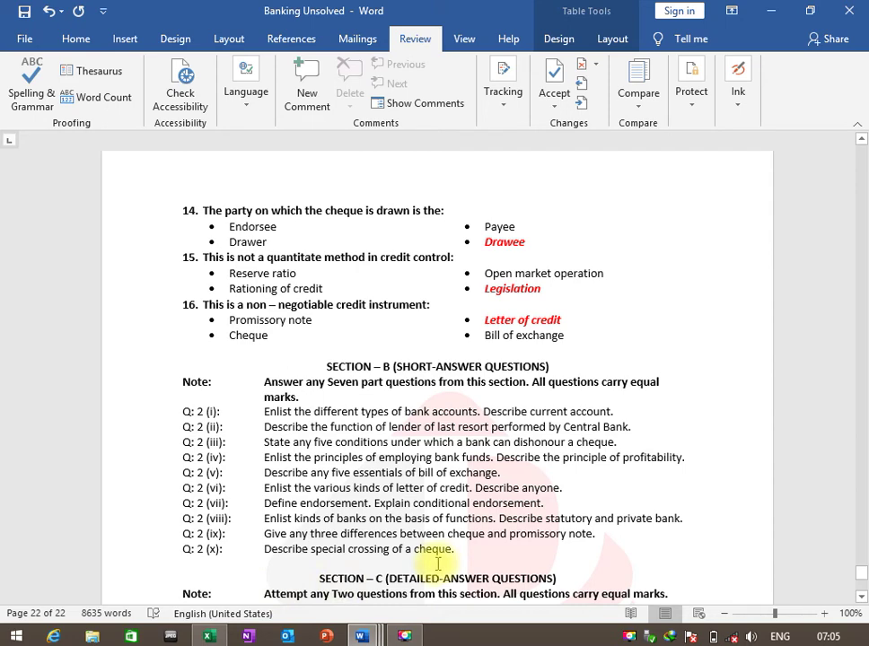
left_click(103, 99)
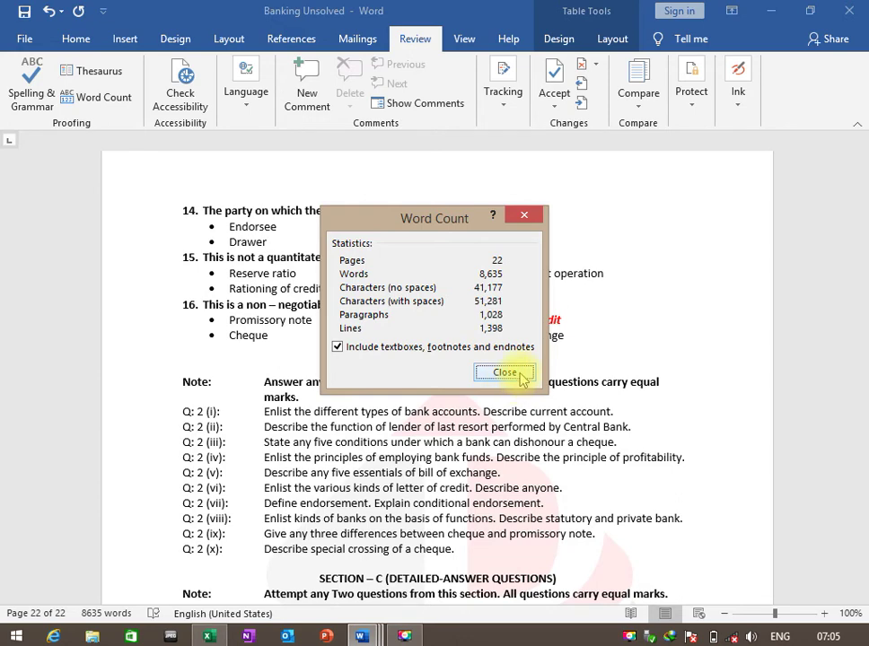
left_click(507, 373)
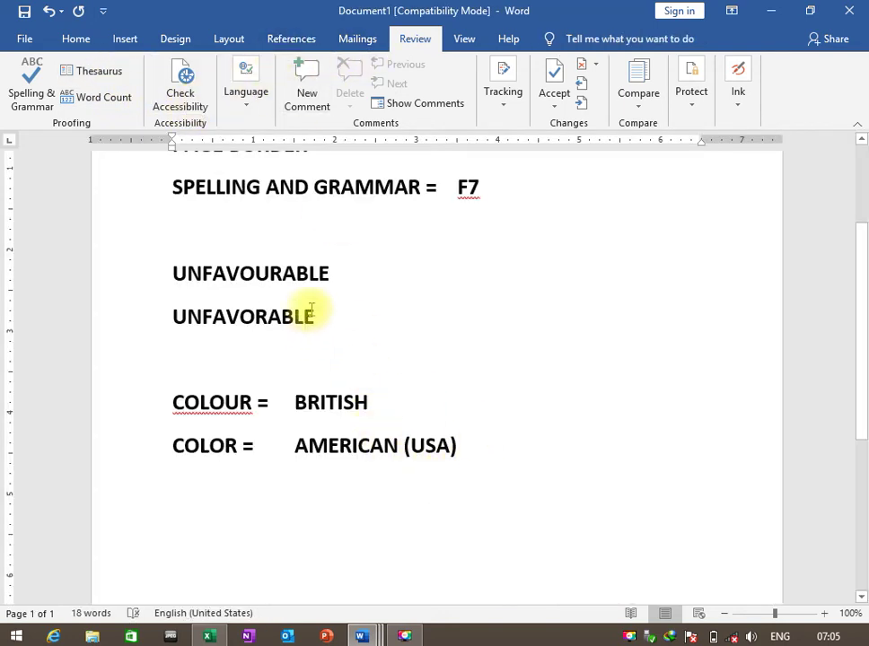
- Add a tab-separated 'THESAURUS = SHIFT+F7' line to the notes, then switch to Banking Unsolved
scroll(337, 250, "up", 1)
scroll(502, 269, "up", 2)
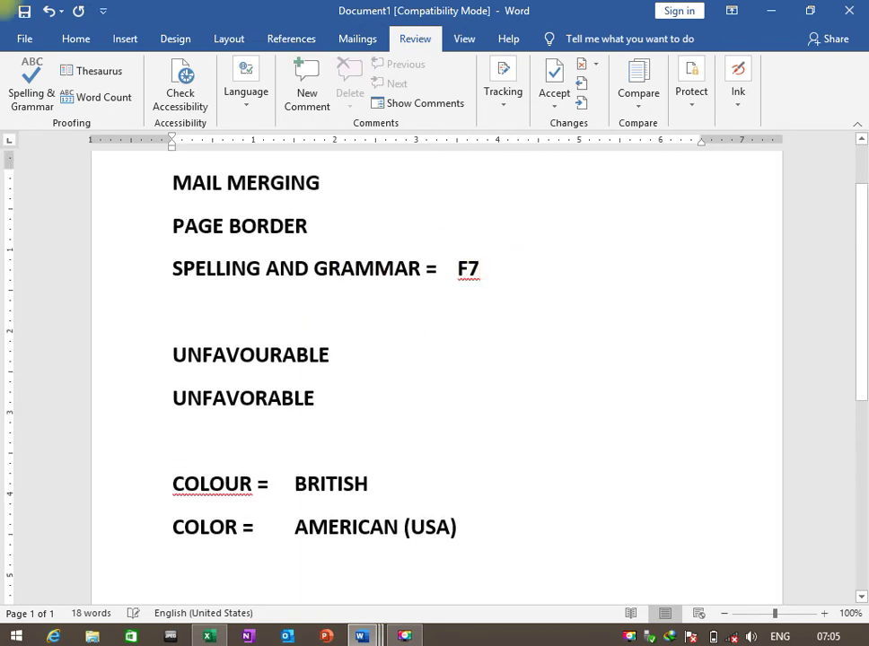
key("Return")
type("TH")
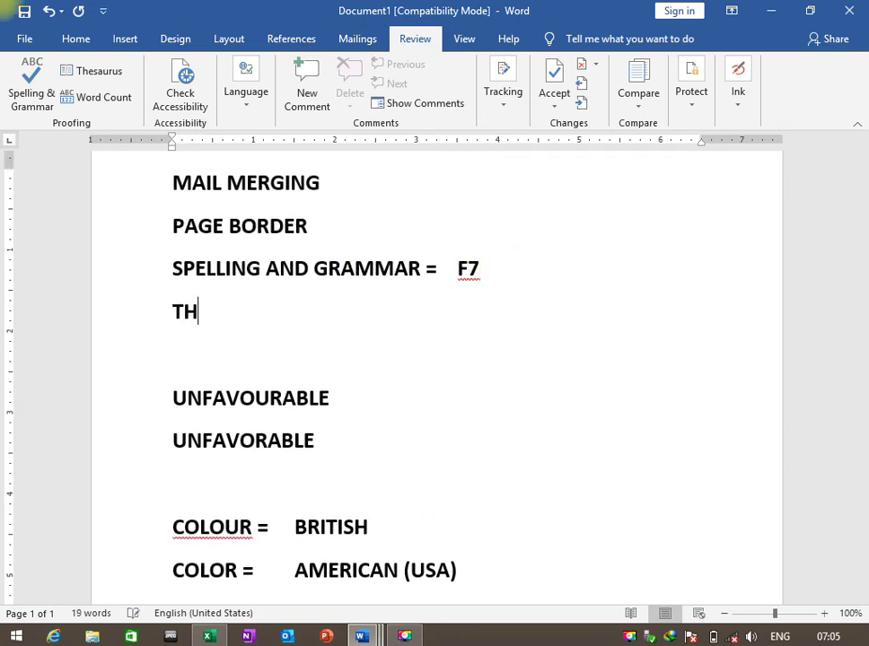
type("ESAU")
type("RUS")
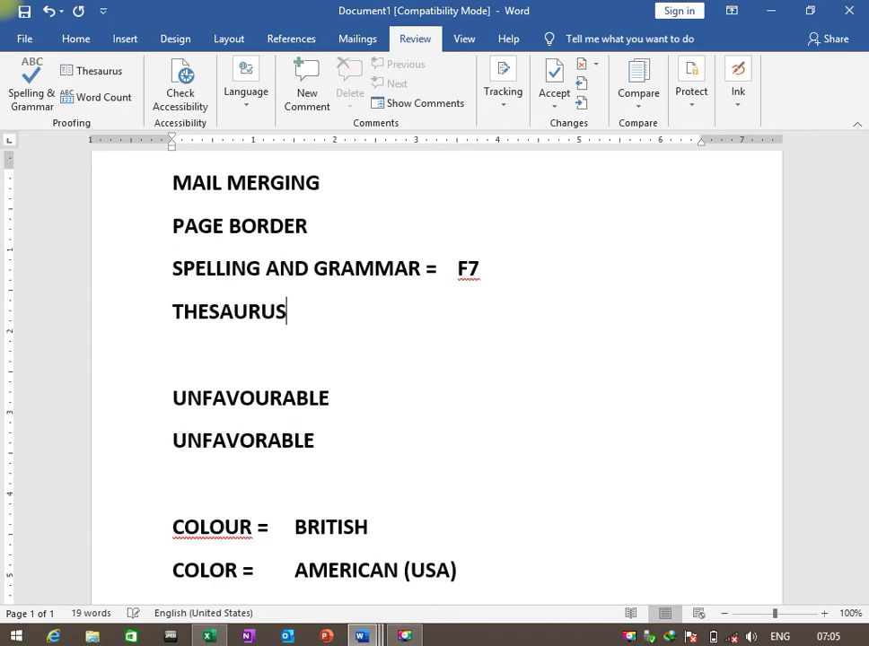
type(" =")
key("Tab")
type("S")
type("HIFT+")
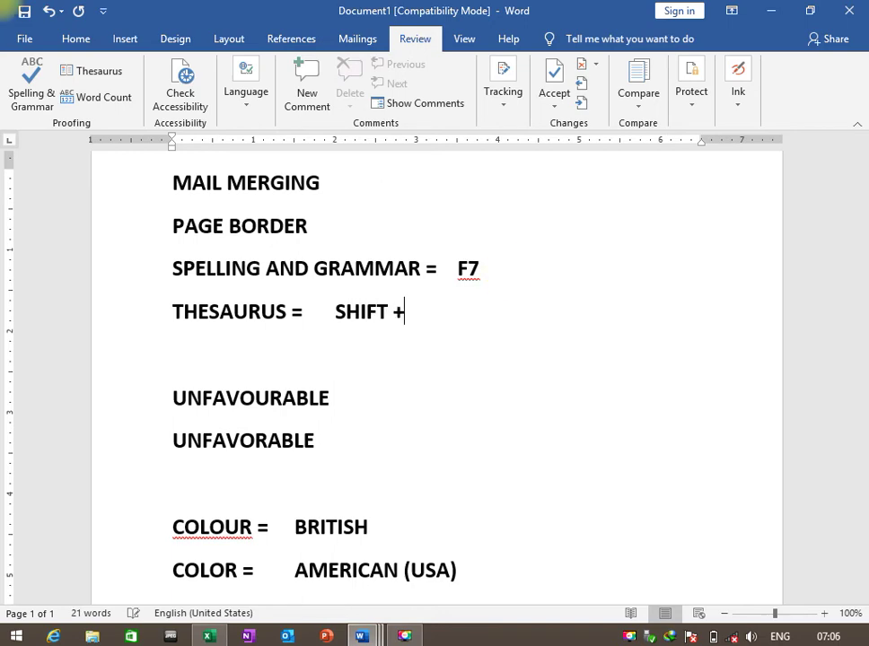
type("F7")
key("alt+Tab")
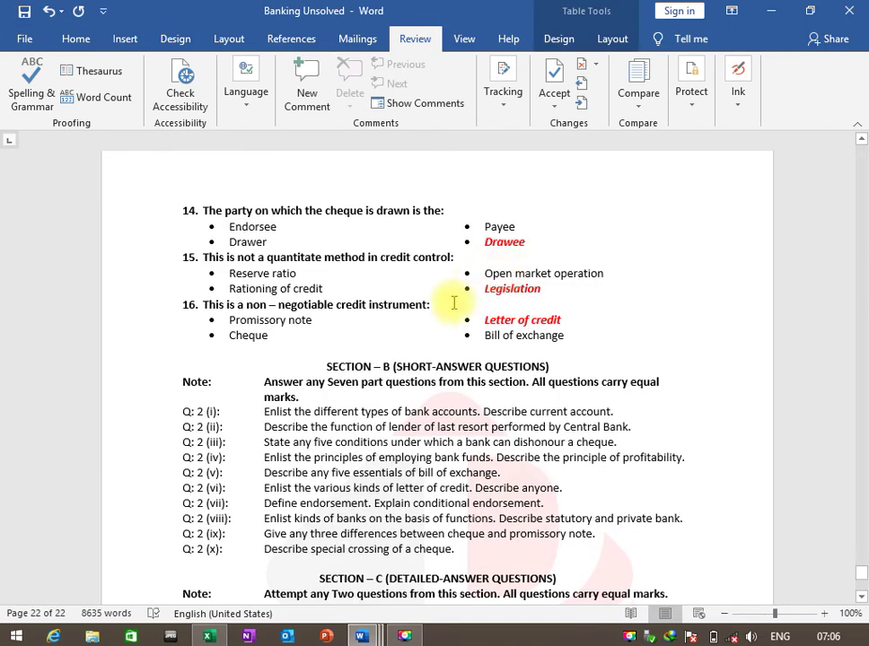
- Try the Thesaurus with Shift+F7, close it, and return to the start of the document
key("shift+F7")
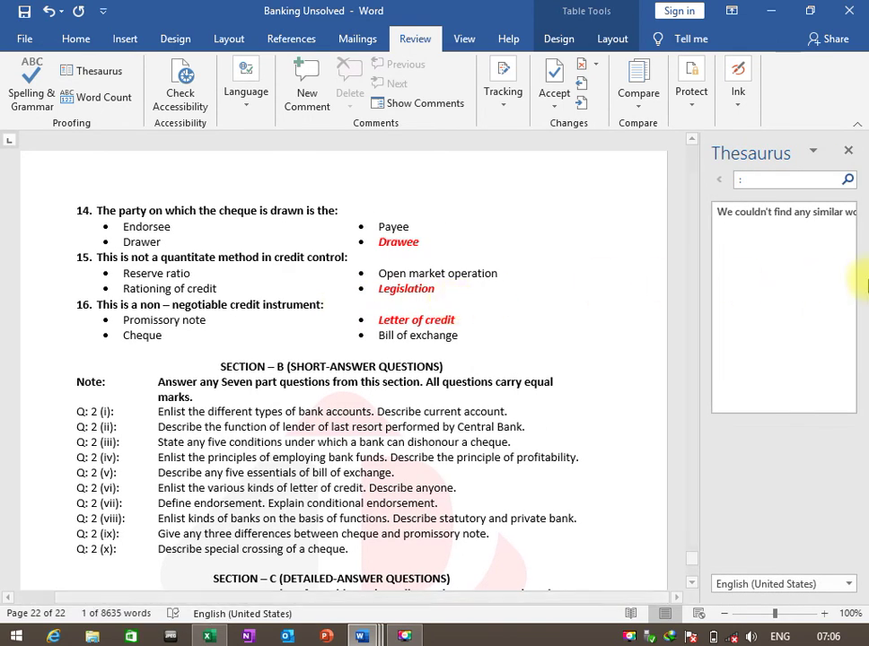
left_click(768, 183)
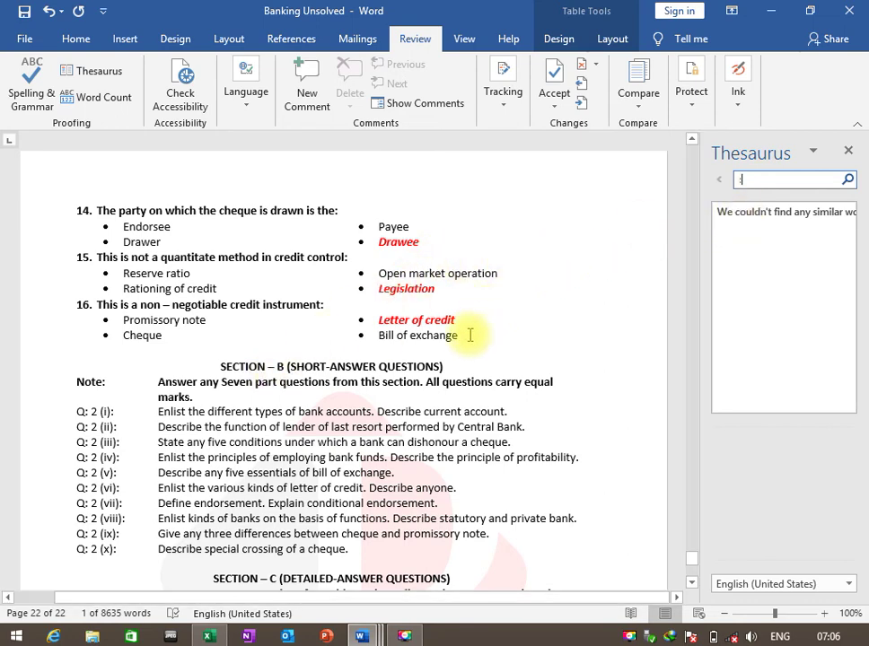
left_click(848, 150)
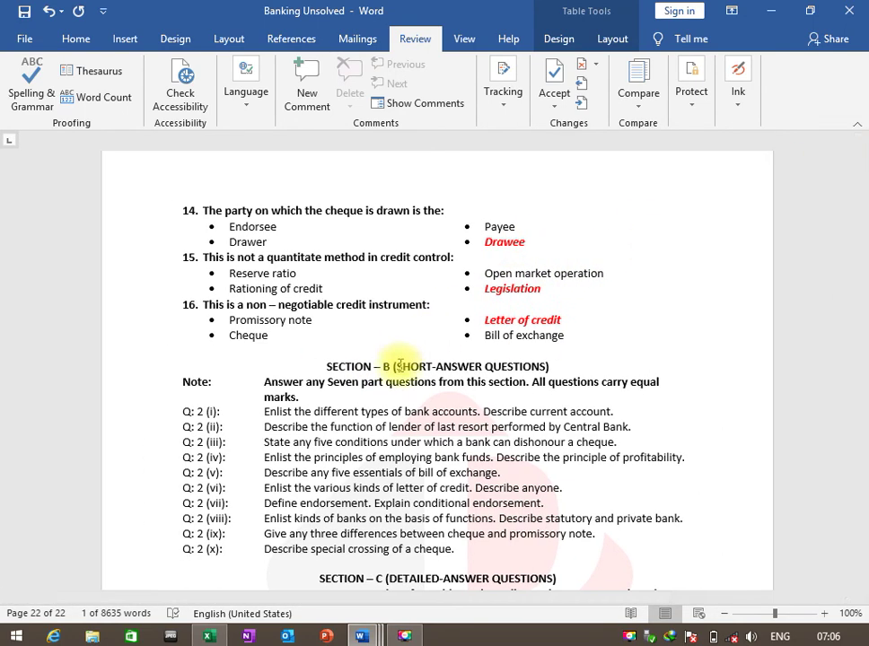
scroll(401, 366, "up", 4)
scroll(400, 367, "up", 6)
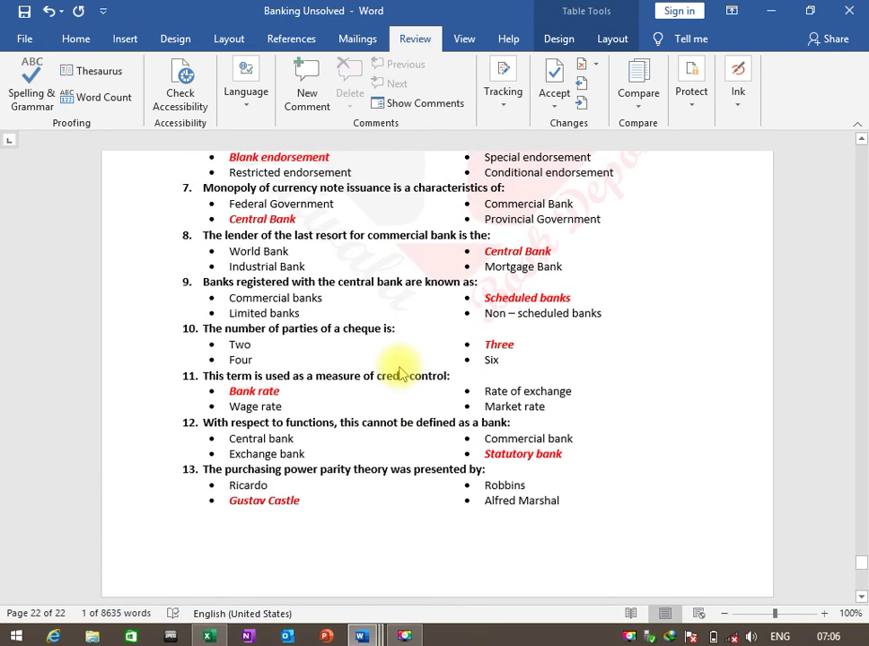
key("ctrl+Home")
scroll(413, 363, "down", 4)
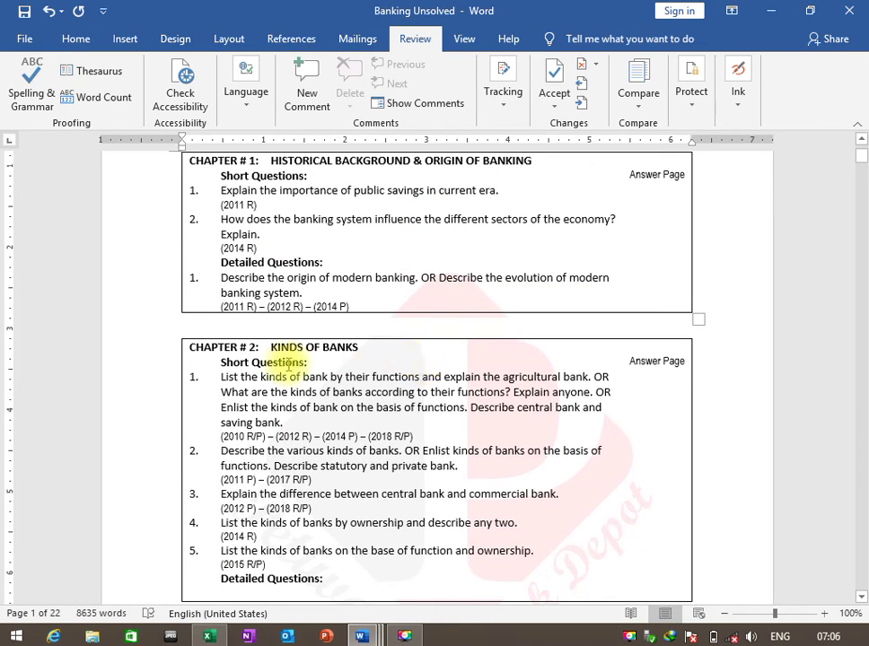
- Browse Thesaurus synonyms for 'Describe' in Detailed Question 1, then close the pane and deselect it
left_click_drag(222, 279, 262, 276)
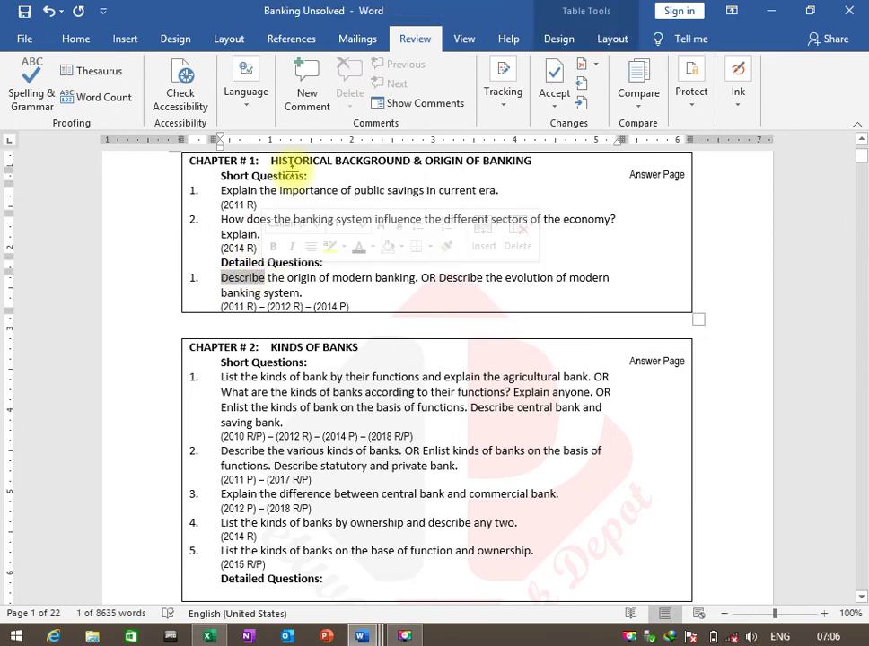
left_click(98, 72)
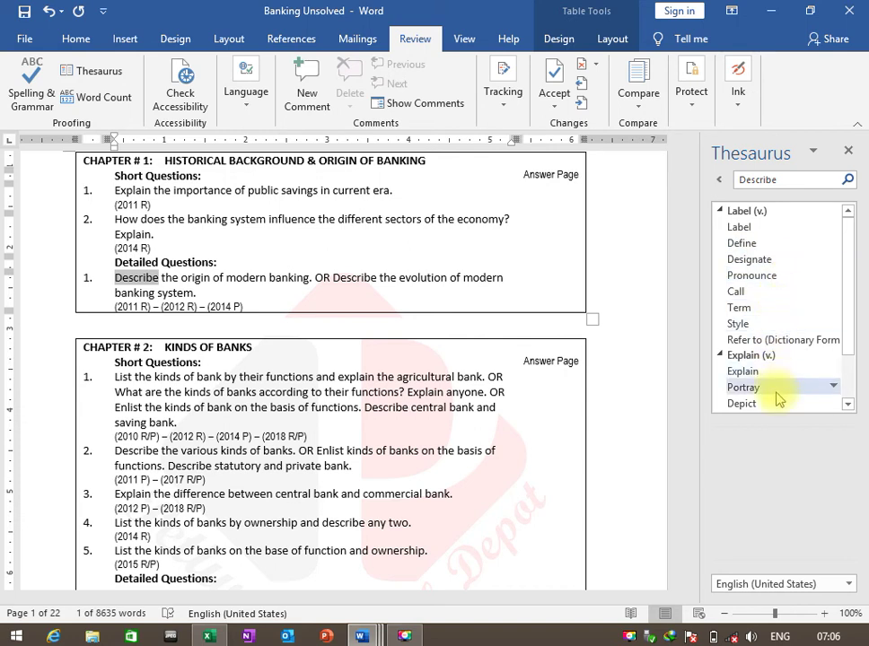
scroll(786, 363, "down", 1)
scroll(787, 363, "down", 1)
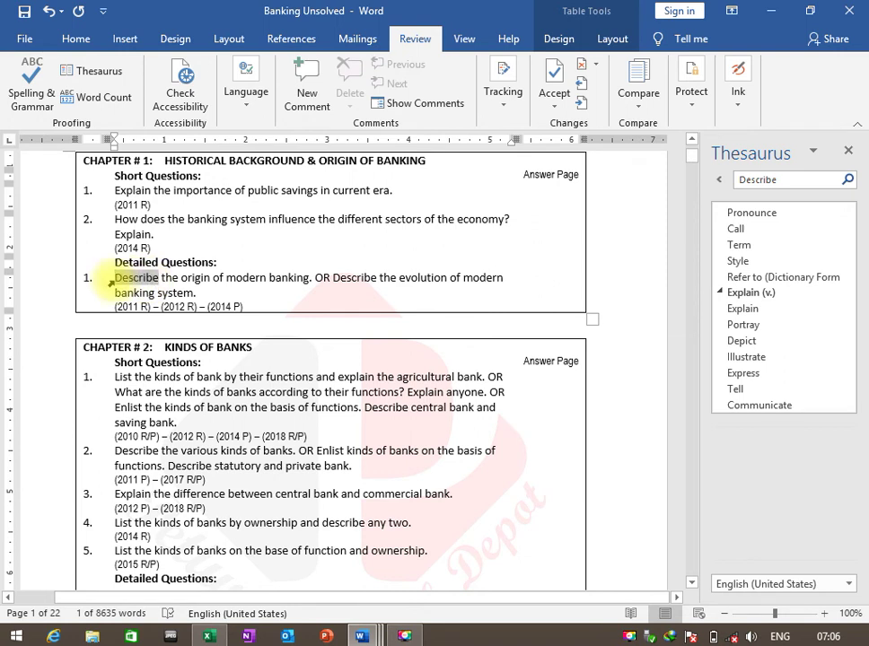
scroll(847, 227, "up", 2)
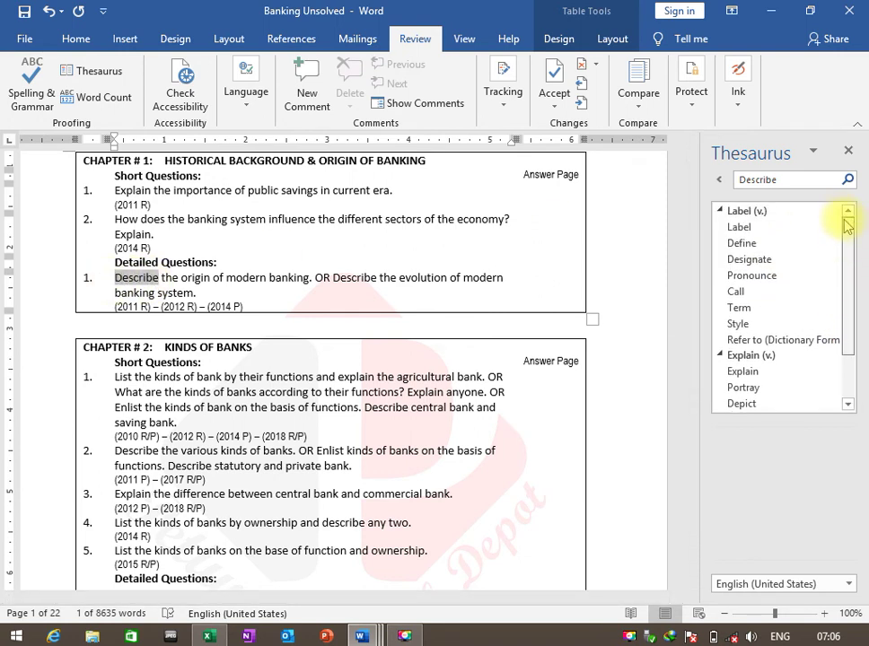
left_click_drag(847, 223, 851, 203)
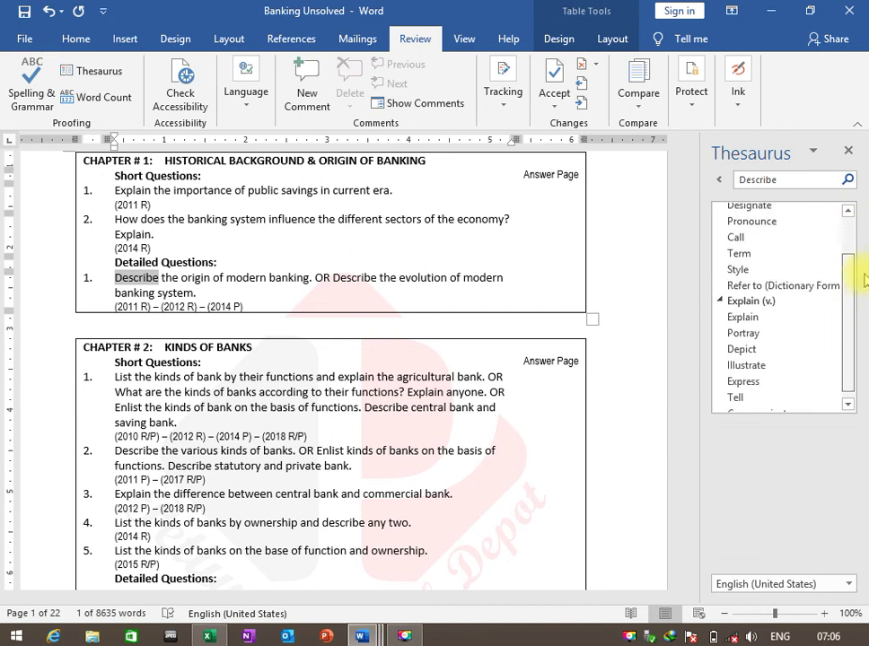
left_click(848, 151)
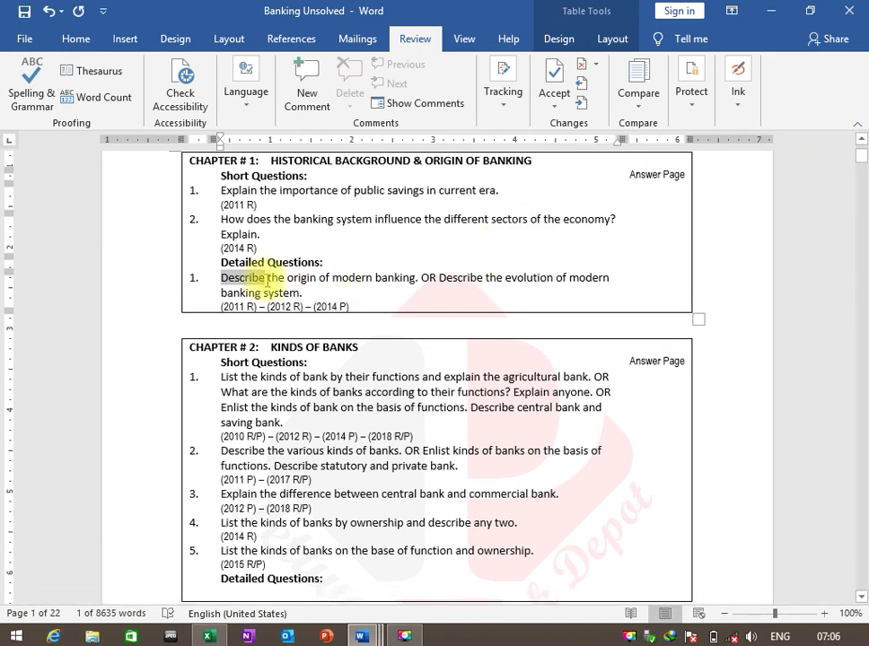
left_click(266, 279)
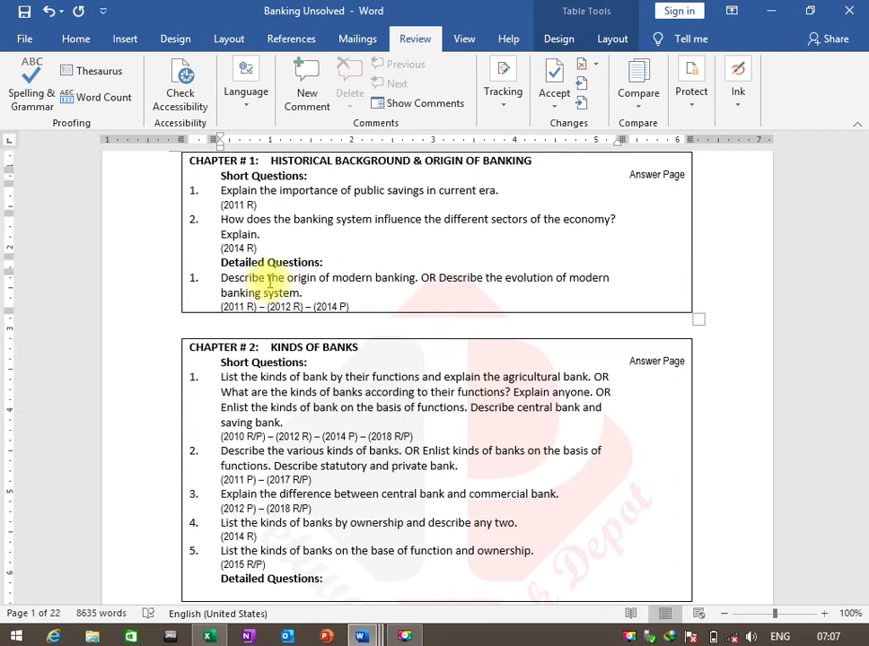
left_click(266, 281)
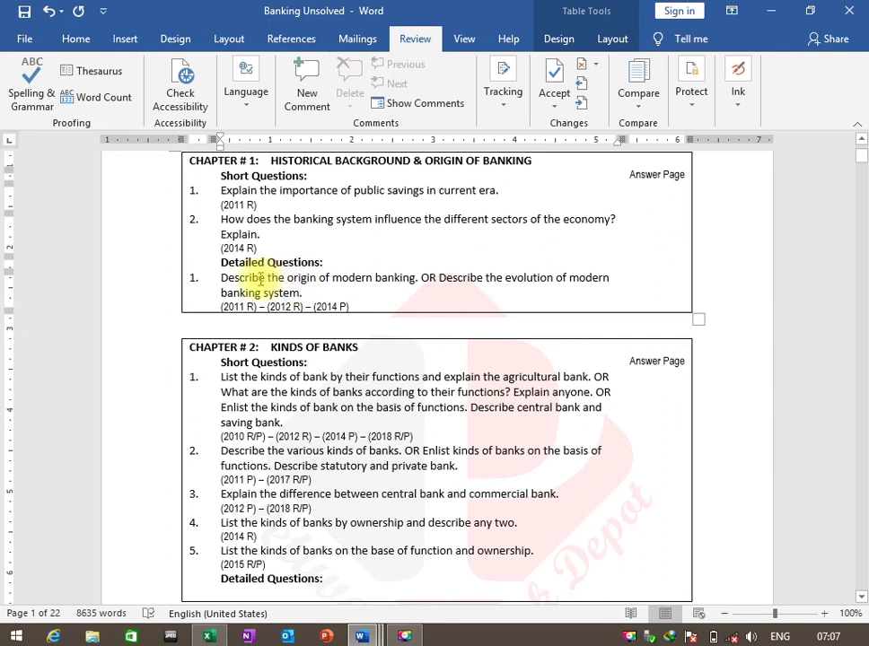
left_click_drag(263, 278, 221, 278)
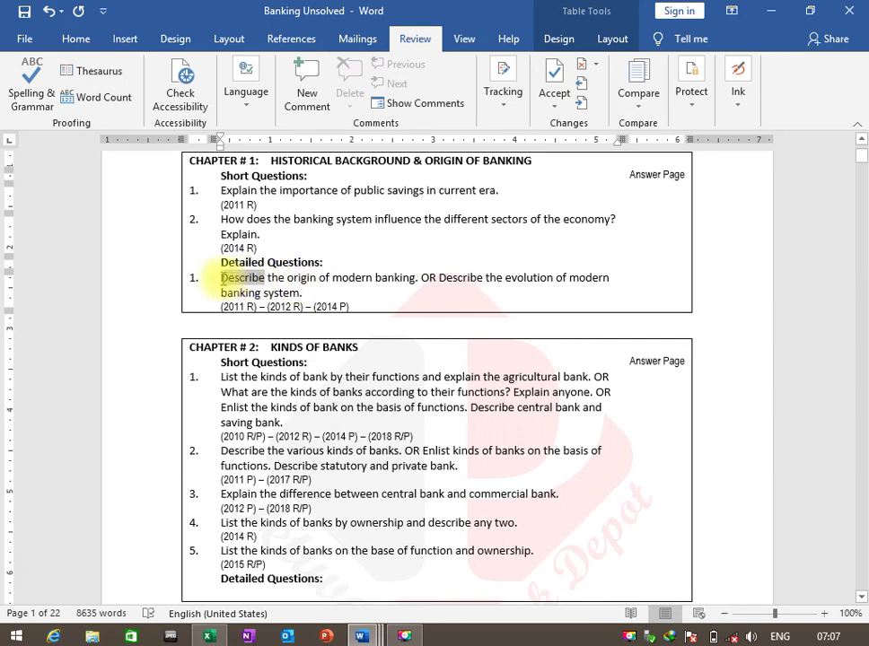
left_click(97, 72)
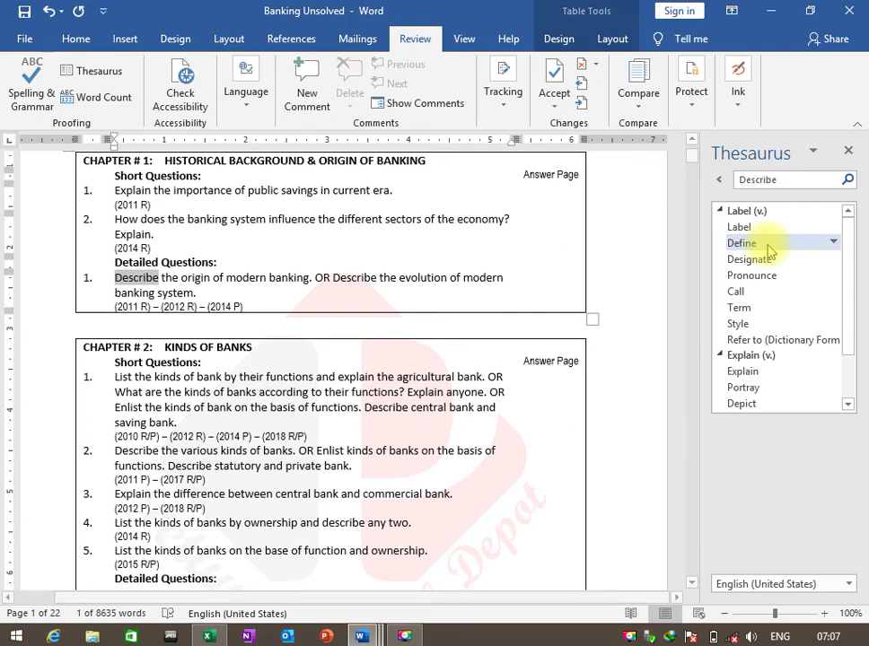
left_click(849, 152)
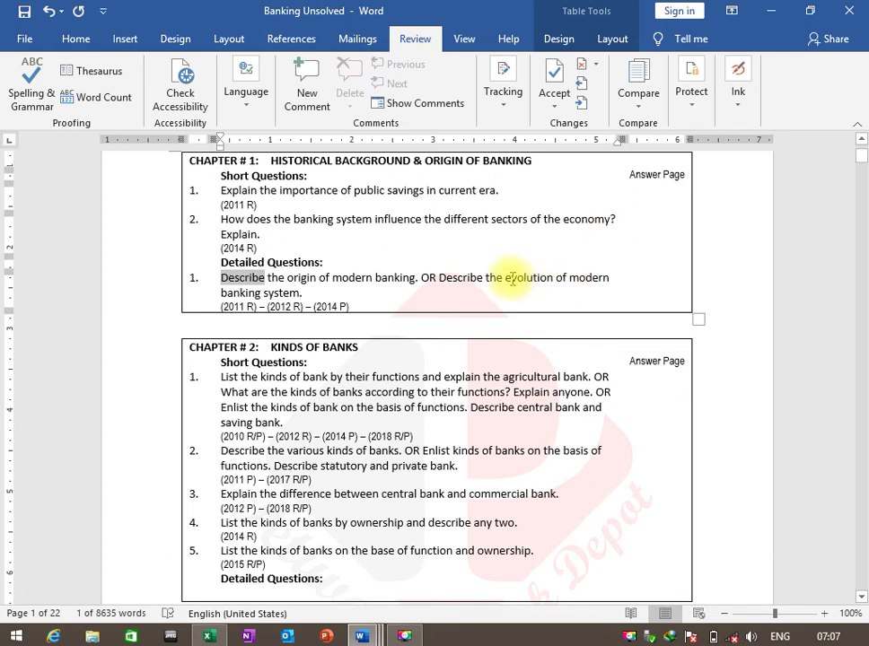
left_click_drag(505, 277, 552, 279)
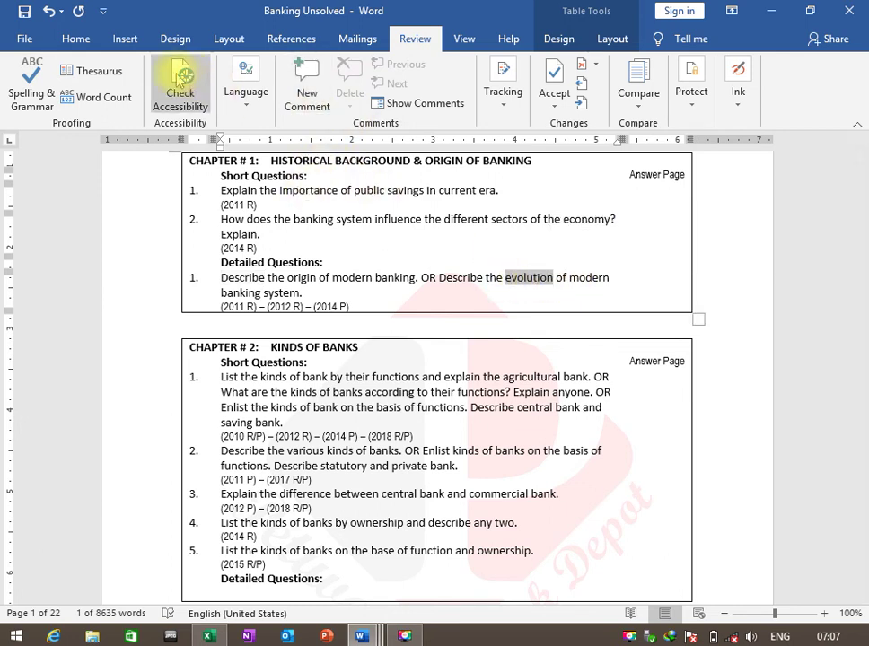
left_click(100, 72)
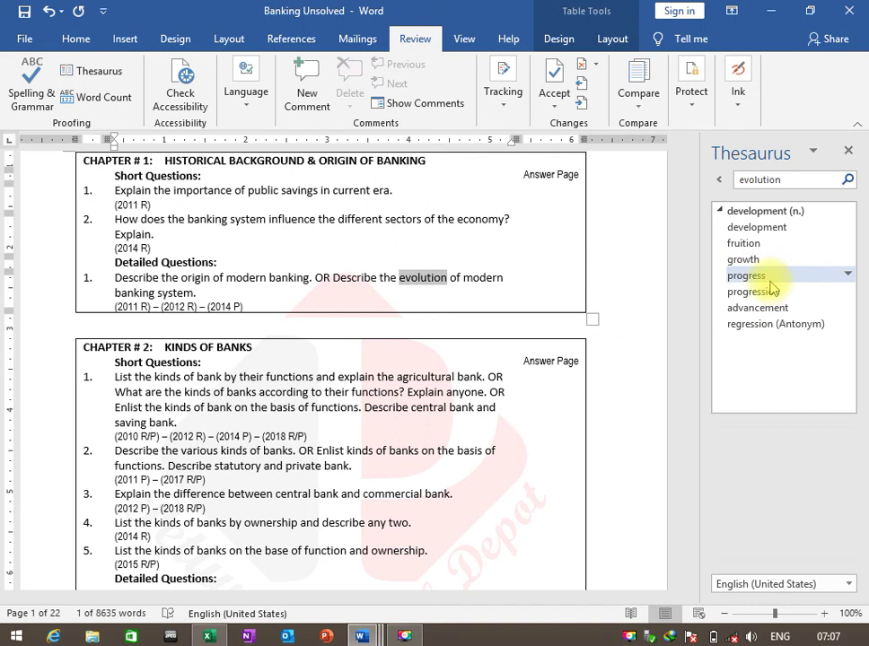
left_click(848, 151)
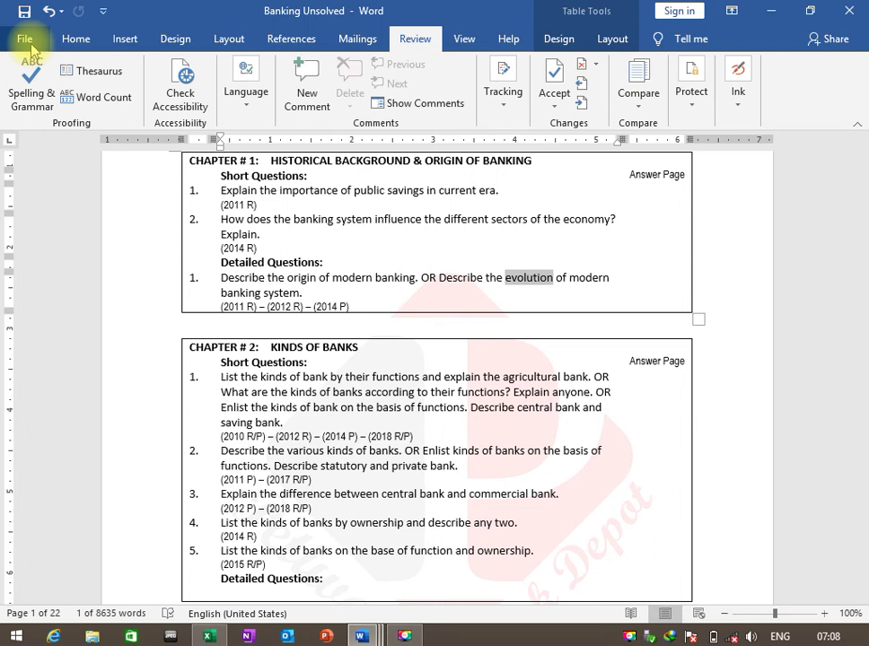
- View the References and Home tabs, then minimise the Banking Unsolved, notes and certificate windows
left_click(291, 39)
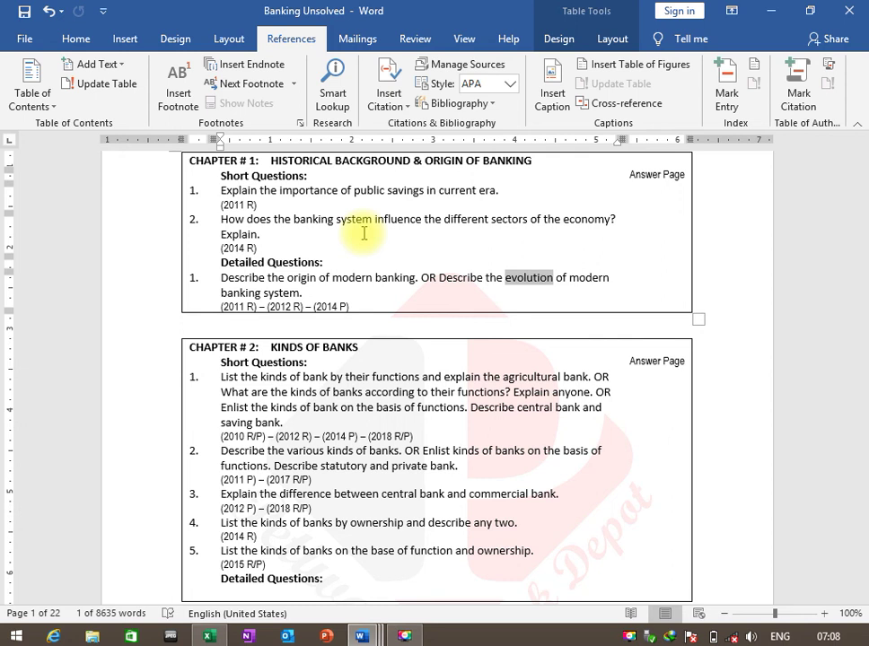
left_click(77, 40)
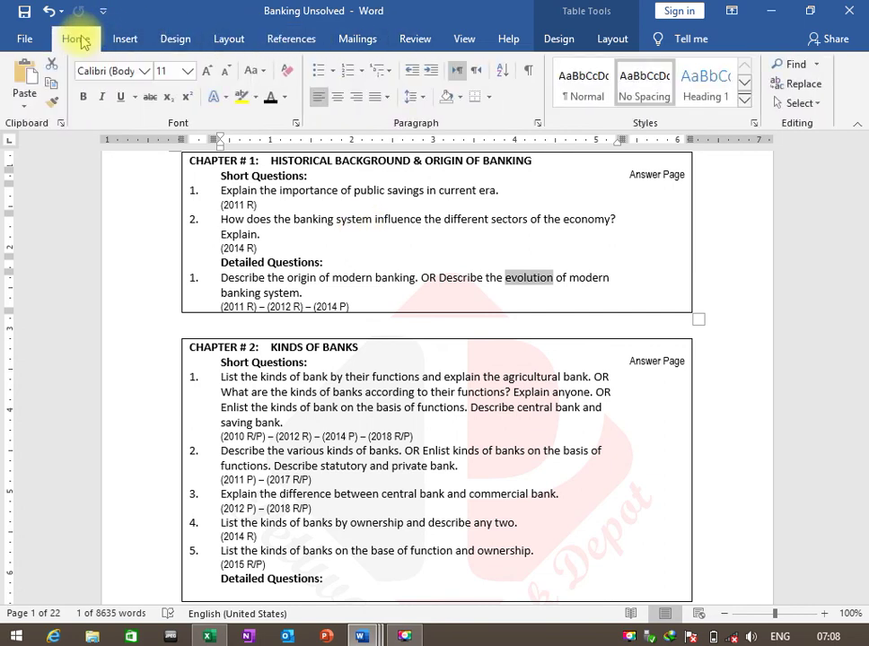
left_click(781, 14)
left_click(781, 13)
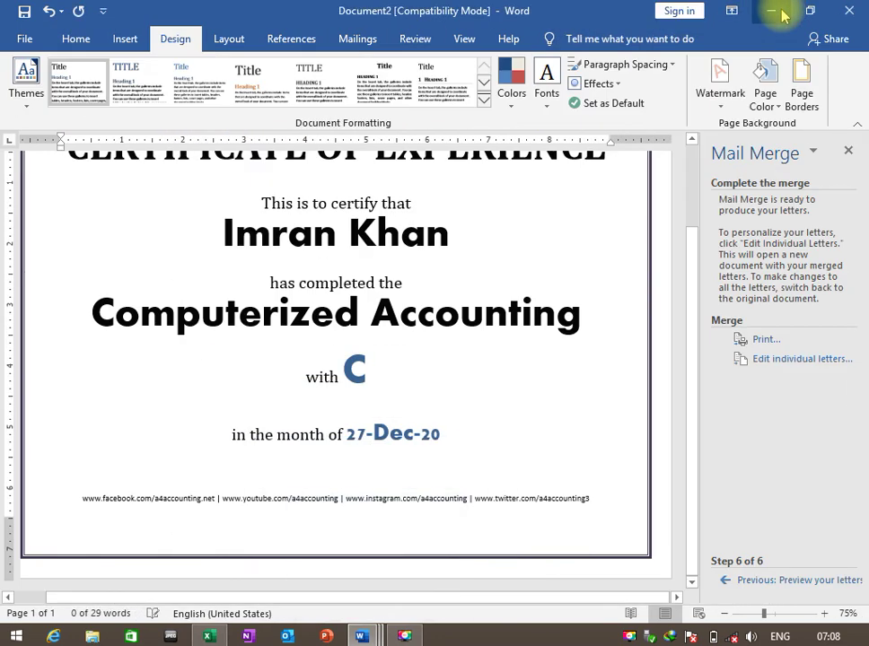
left_click(781, 13)
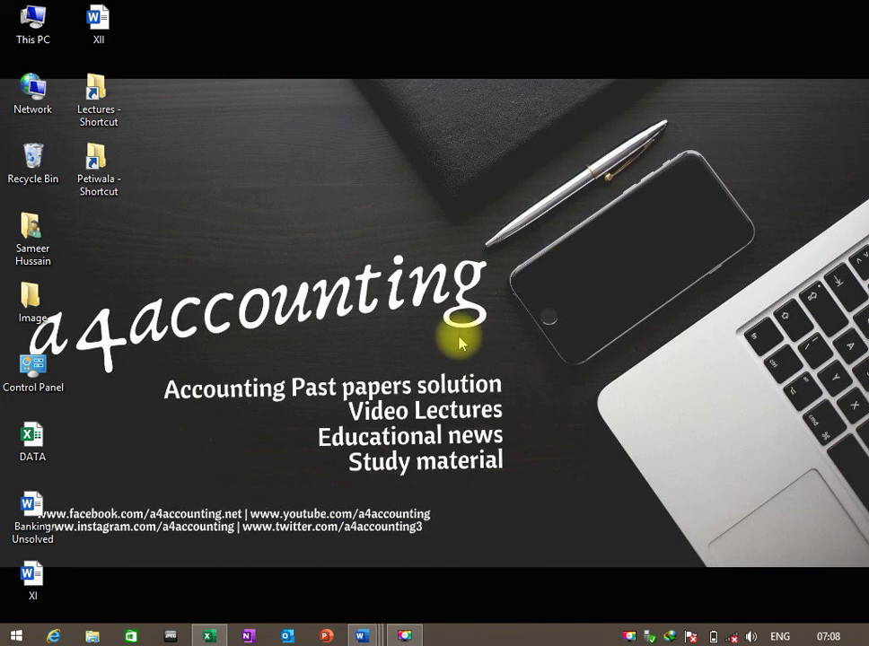